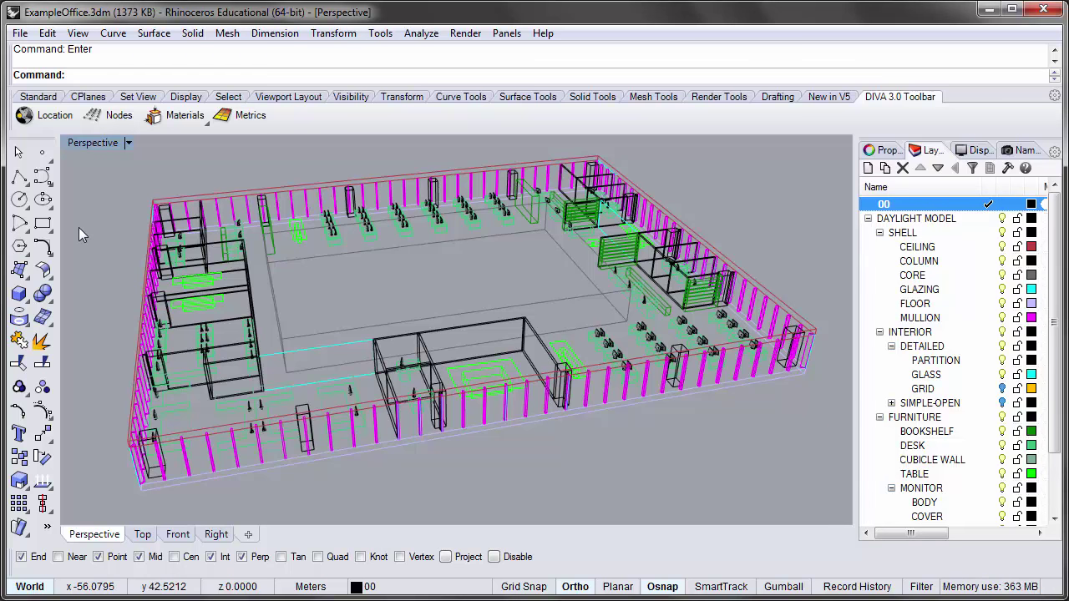
Step: Set the project location to the weather file USA_MA_Boston-Logan.Intl.AP.725090_TMY3.epw
{"action": "left_click", "coordinate": [55, 118]}
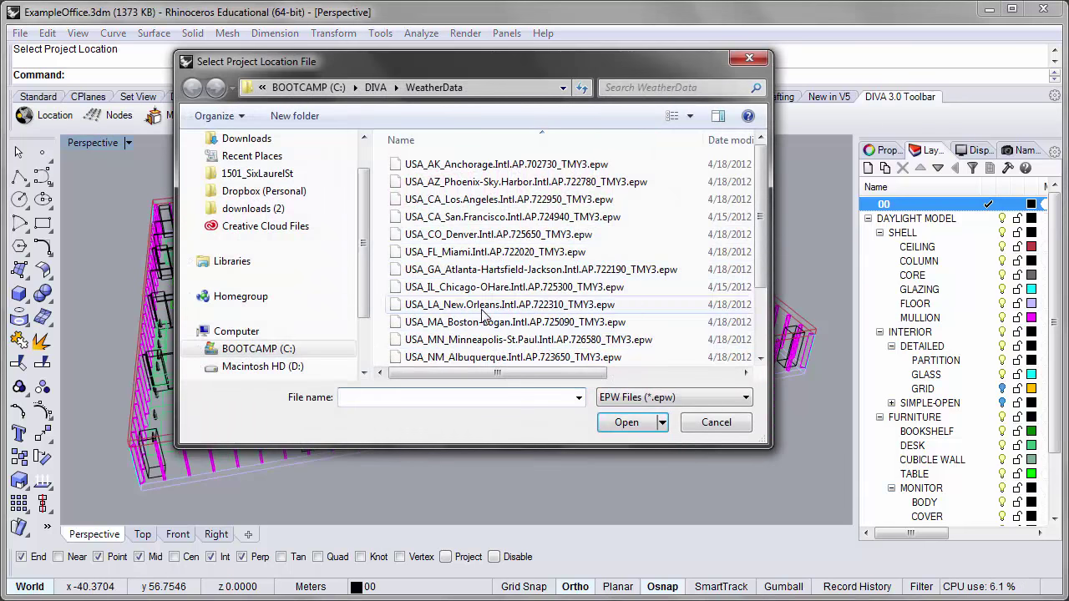
{"action": "left_click", "coordinate": [508, 324]}
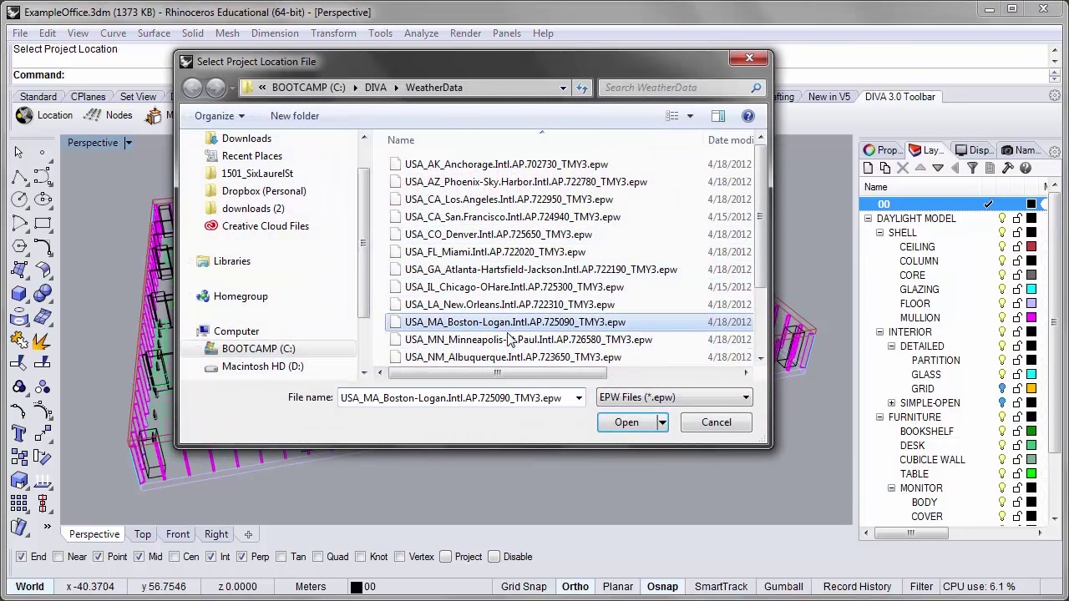
{"action": "left_click", "coordinate": [639, 428]}
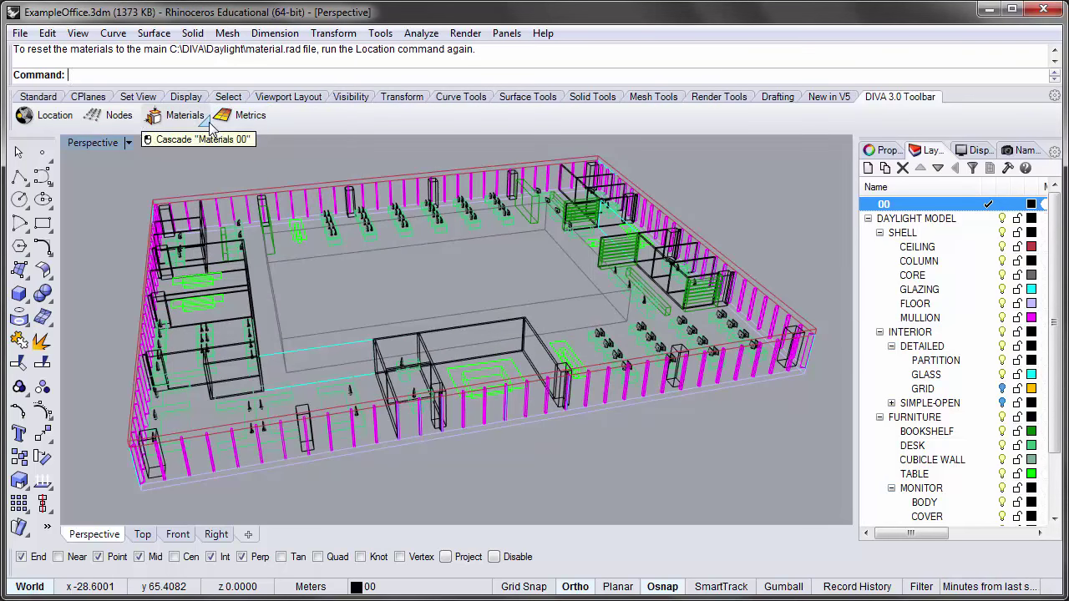
Step: Review the daylighting materials assigned to all of the model's layers, from furniture through to the shell
{"action": "left_click", "coordinate": [180, 117]}
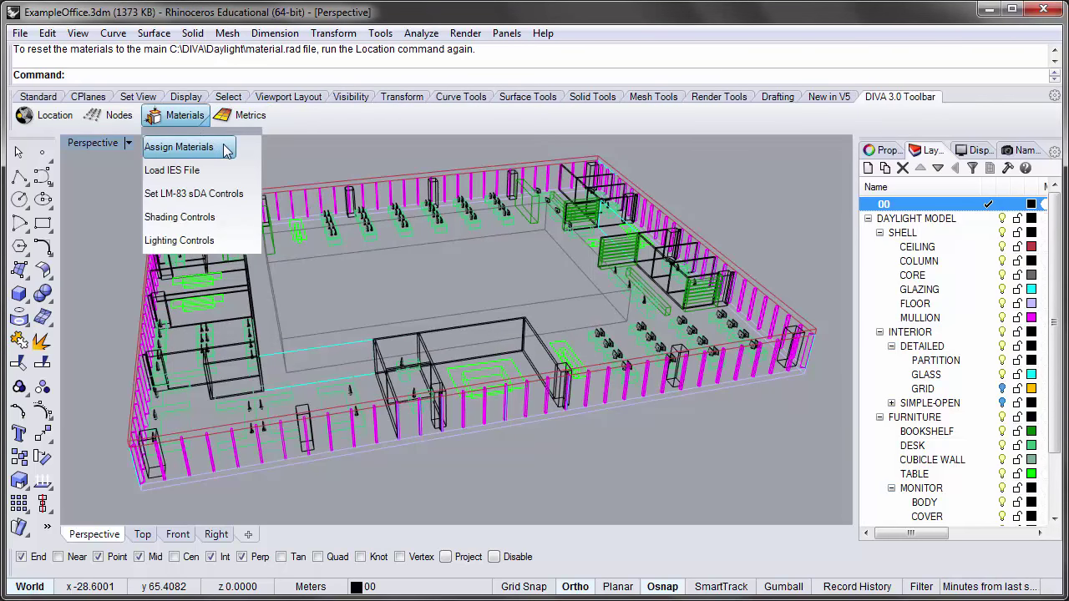
{"action": "left_click", "coordinate": [224, 148]}
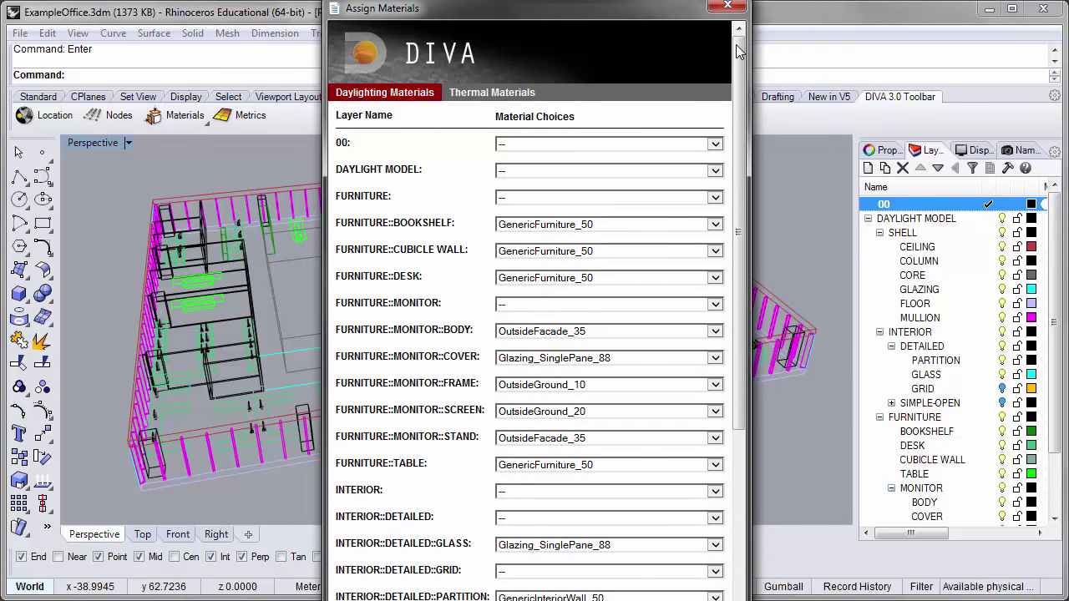
{"action": "left_click_drag", "start_coordinate": [739, 50], "coordinate": [745, 259]}
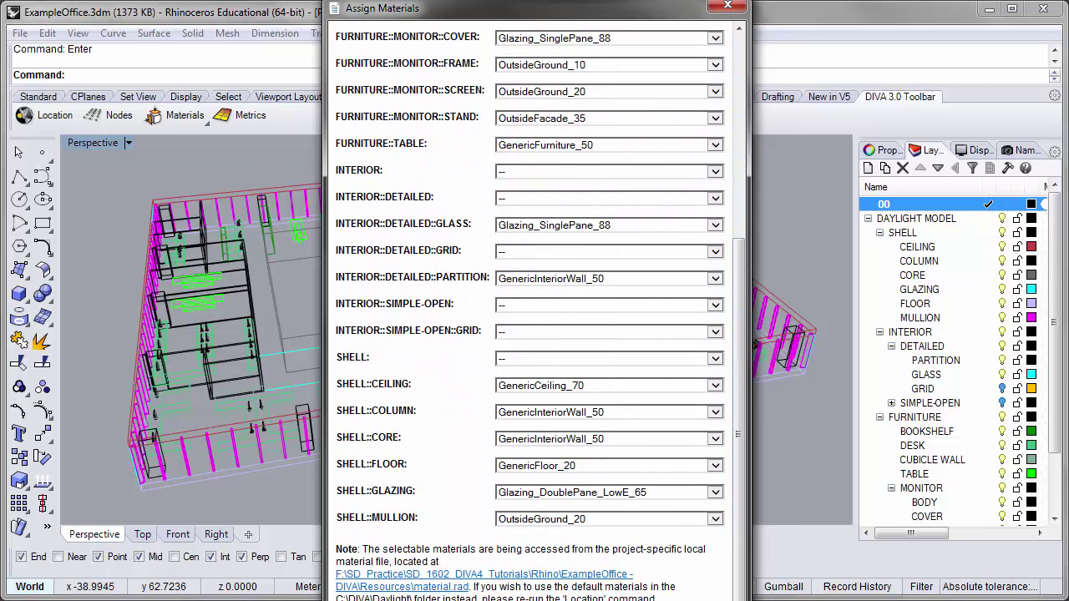
Step: Open Grasshopper and place the DIVA 4 image simulation component with an empty panel beside it on the canvas
{"action": "key", "text": "Return"}
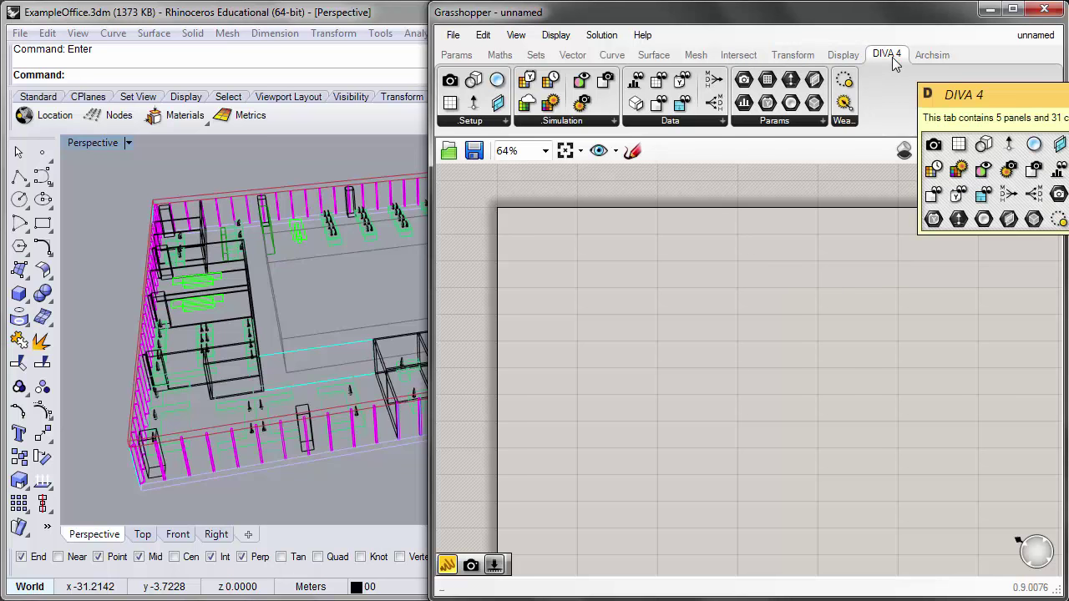
{"action": "left_click_drag", "start_coordinate": [606, 79], "coordinate": [780, 334]}
{"action": "scroll", "coordinate": [667, 296], "scroll_direction": "up", "scroll_amount": 2}
{"action": "double_click", "coordinate": [561, 308]}
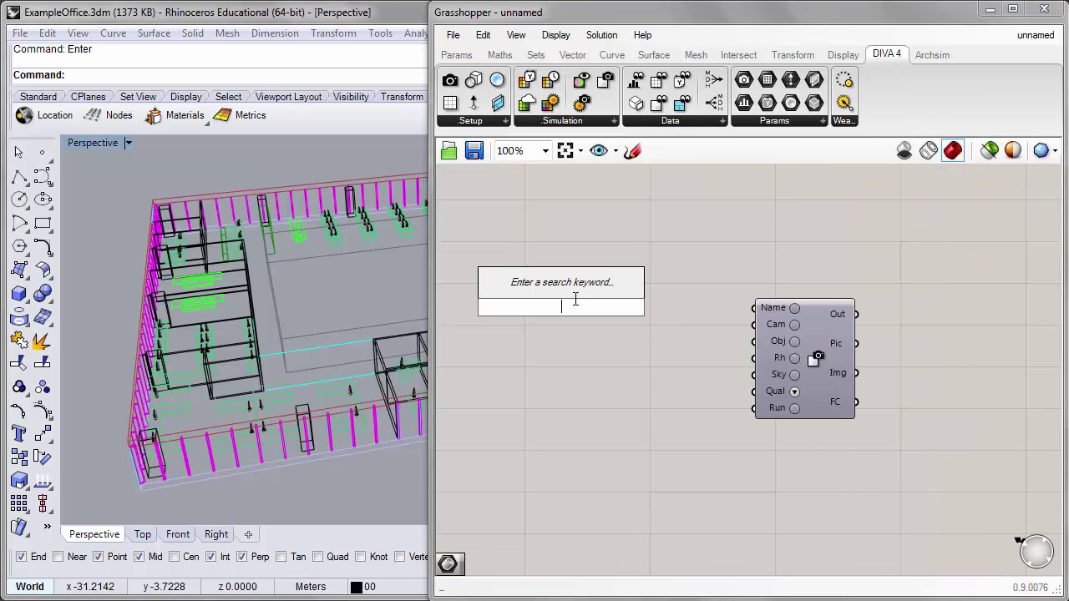
{"action": "type", "text": "panel"}
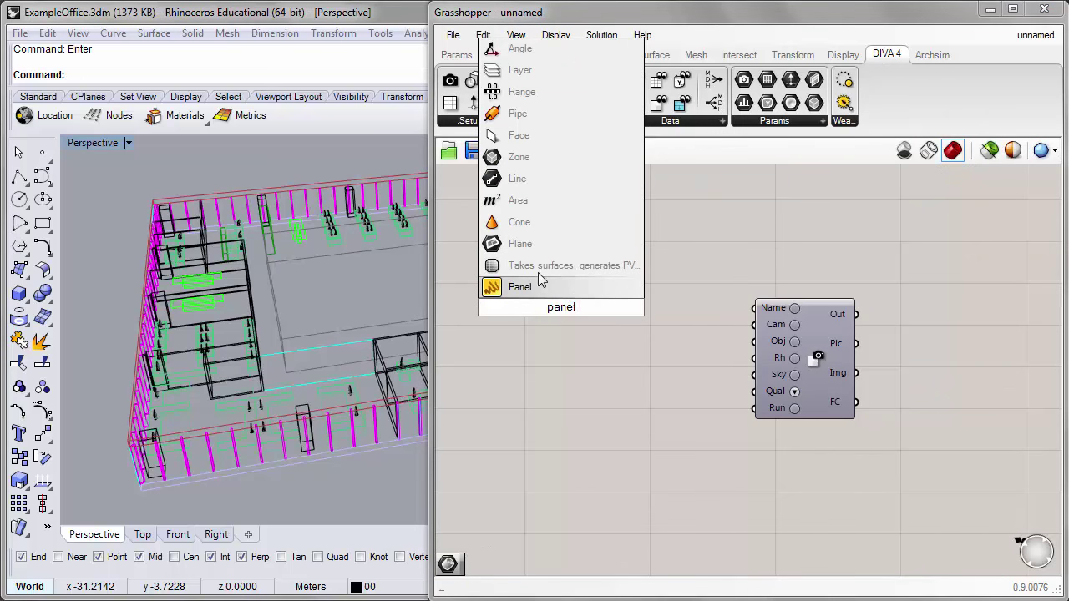
{"action": "key", "text": "Return"}
{"action": "left_click_drag", "start_coordinate": [535, 310], "coordinate": [608, 350]}
Step: Enter "interior" in the panel, shrink it, and connect it to the image component's Name input
{"action": "double_click", "coordinate": [608, 350]}
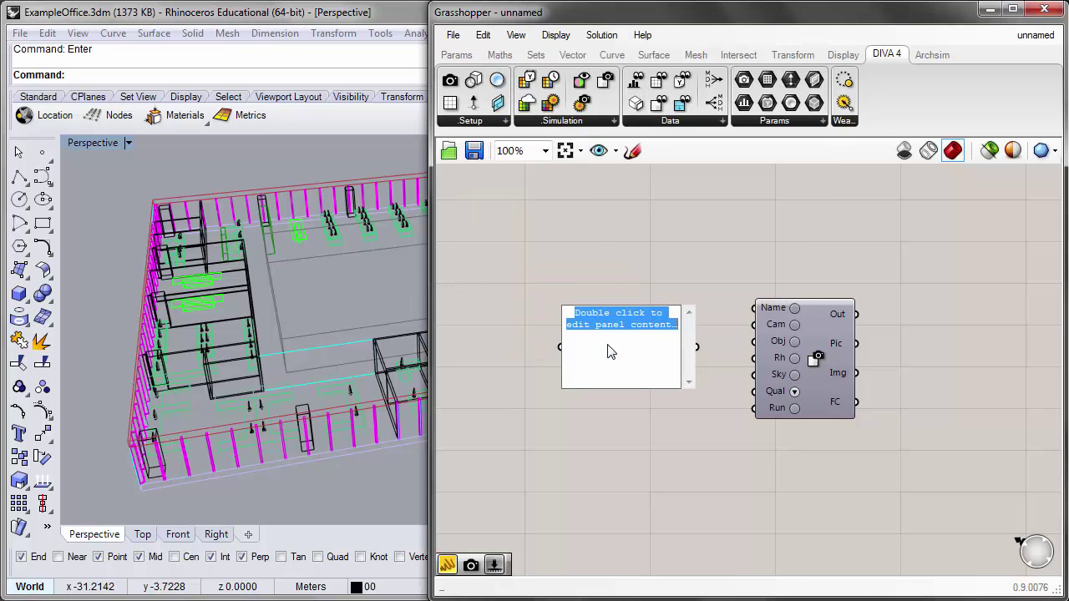
{"action": "type", "text": "interior"}
{"action": "left_click", "coordinate": [593, 252]}
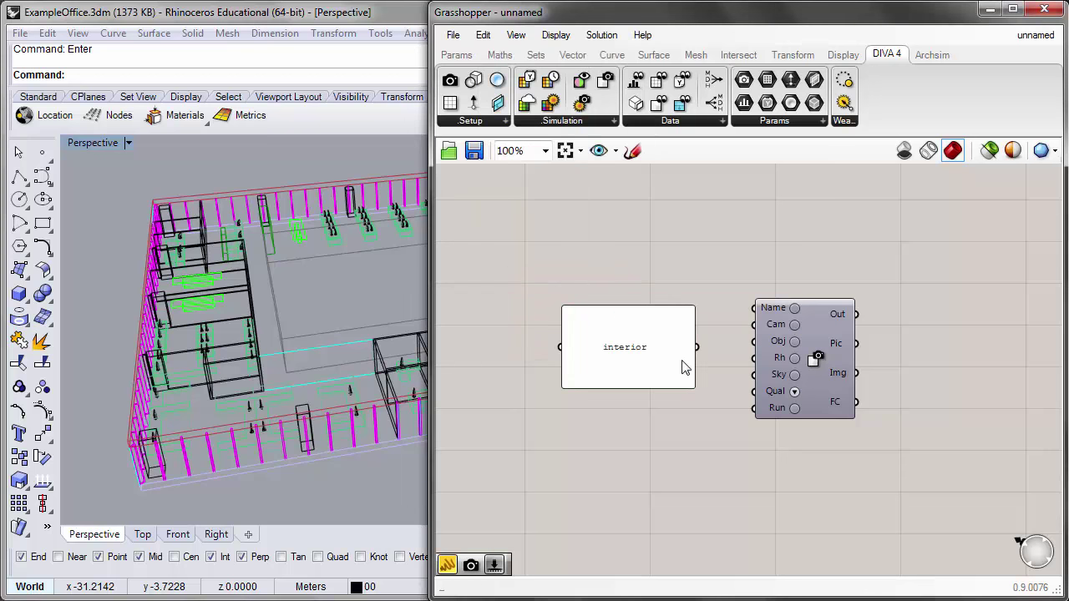
{"action": "left_click_drag", "start_coordinate": [694, 386], "coordinate": [754, 308]}
{"action": "left_click_drag", "start_coordinate": [596, 328], "coordinate": [688, 309]}
{"action": "left_click", "coordinate": [581, 182]}
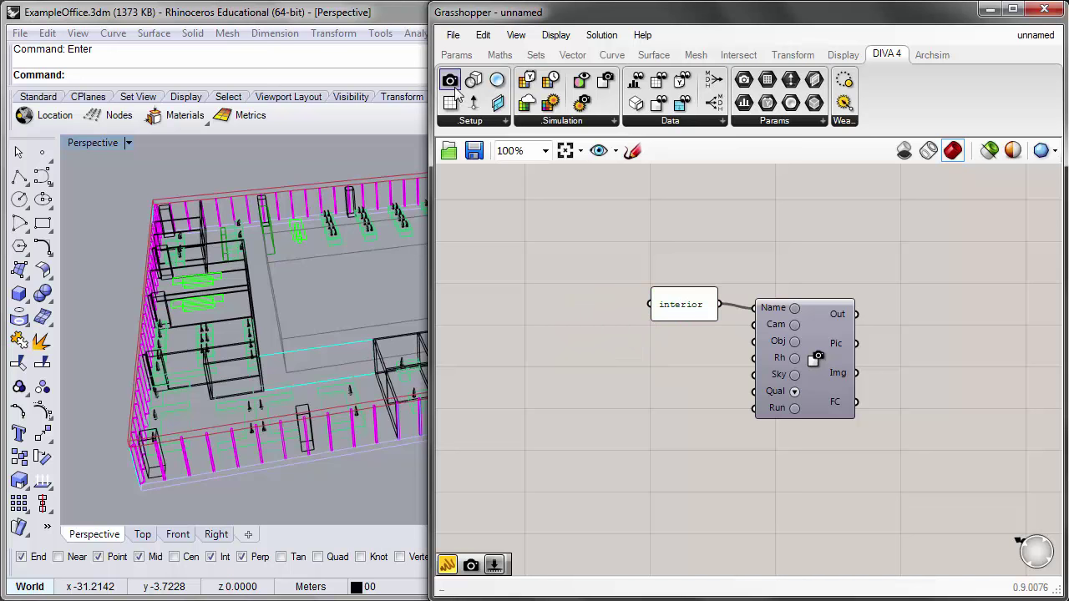
Step: Add a DIVA camera component beside the image component and check its viewport source options
{"action": "left_click_drag", "start_coordinate": [597, 349], "coordinate": [597, 351]}
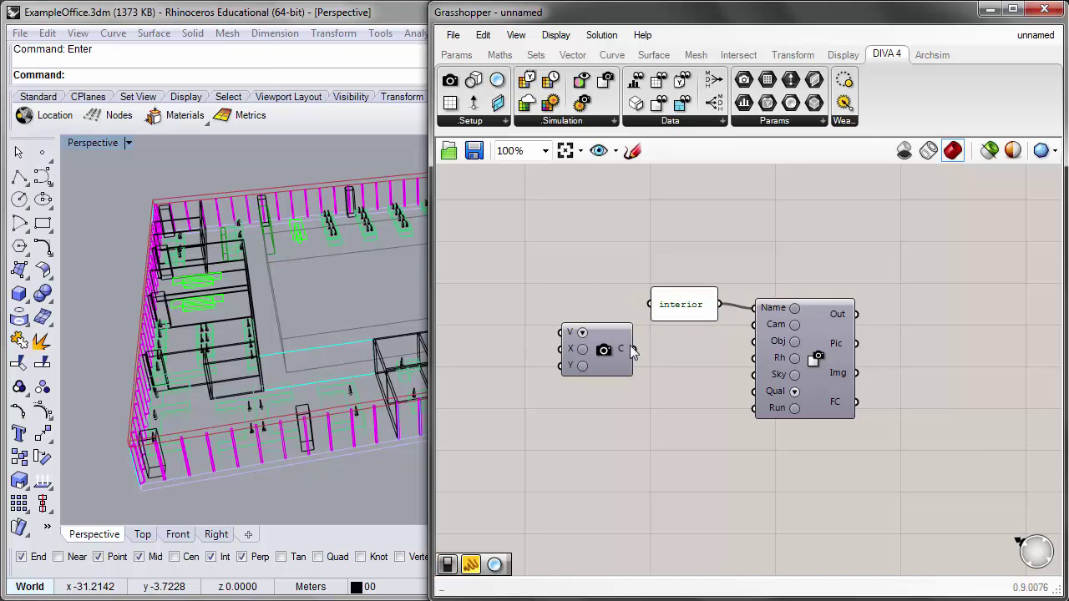
{"action": "scroll", "coordinate": [648, 344], "scroll_direction": "up", "scroll_amount": 4}
{"action": "left_click", "coordinate": [622, 303]}
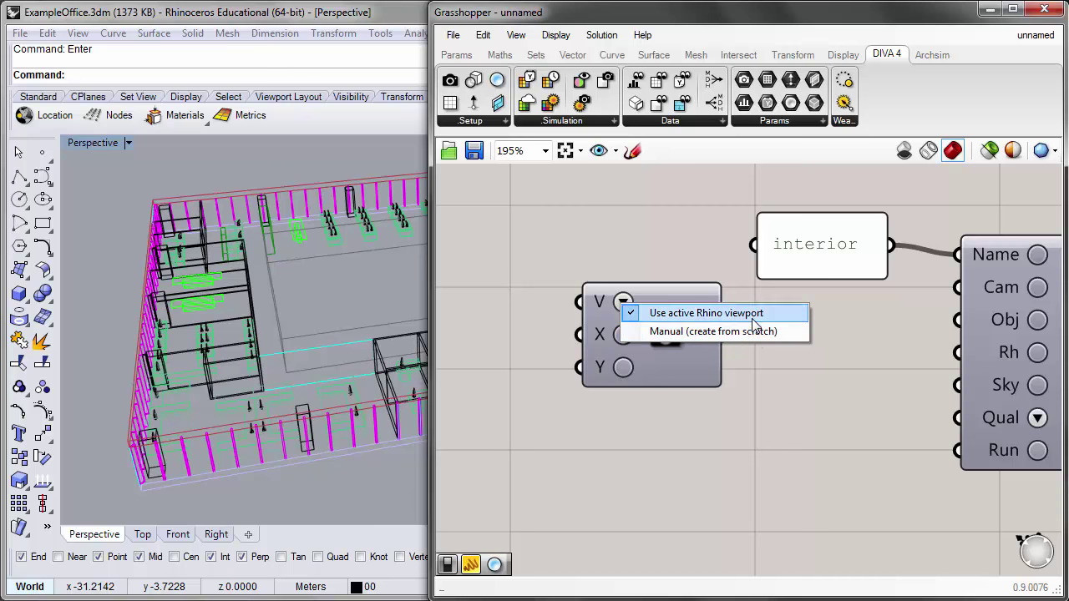
{"action": "left_click", "coordinate": [693, 257]}
Step: Switch to Rhino and bring the Perspective view inside the office, looking over the desks toward the window wall
{"action": "left_click", "coordinate": [989, 10]}
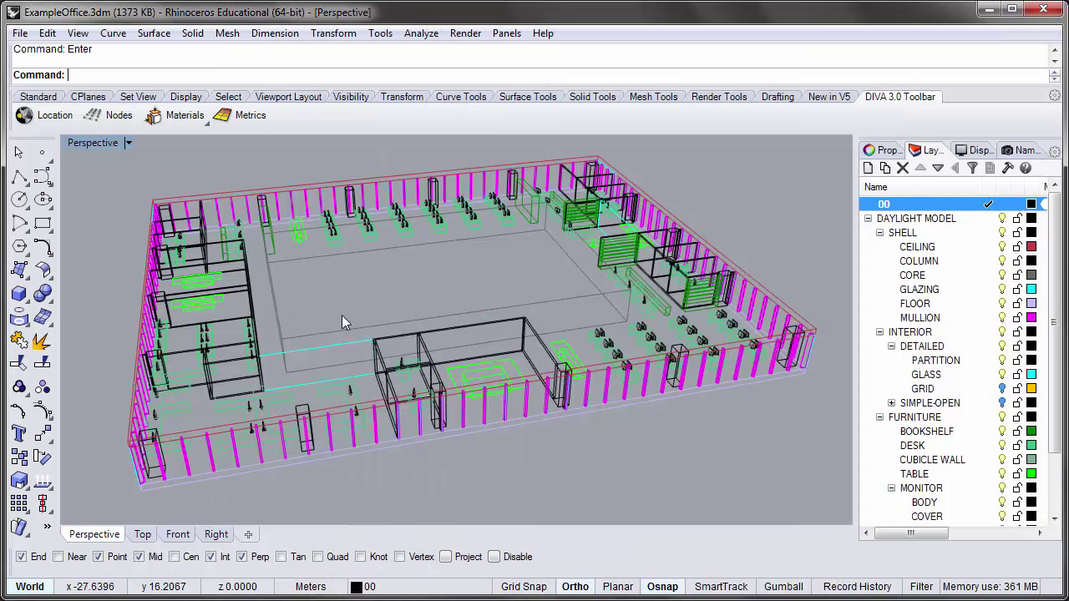
{"action": "scroll", "coordinate": [276, 305], "scroll_direction": "down", "scroll_amount": 2}
{"action": "scroll", "coordinate": [392, 322], "scroll_direction": "up", "scroll_amount": 10}
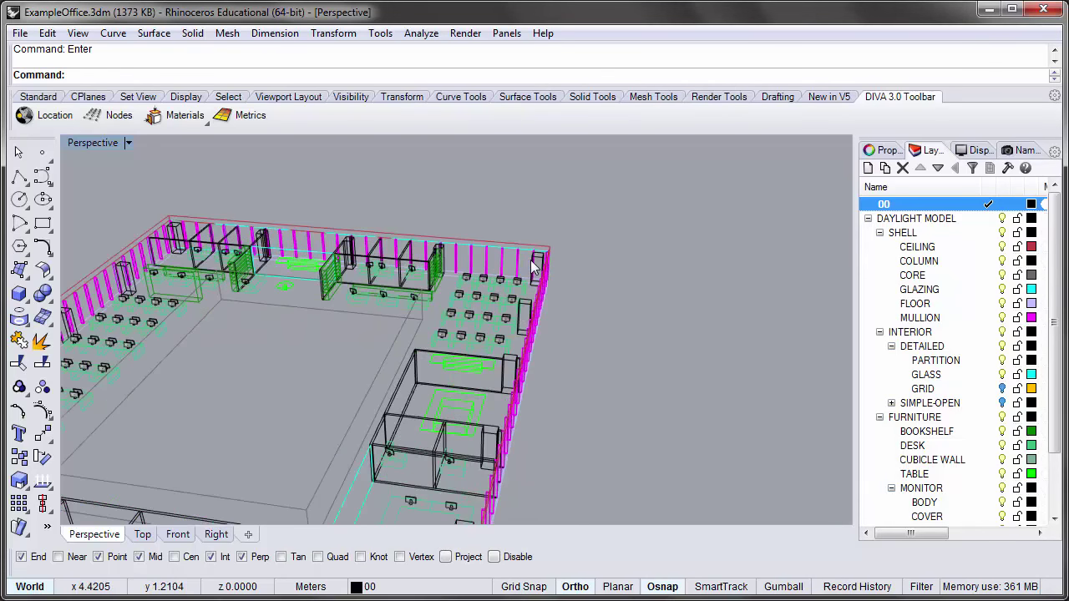
{"action": "right_click_drag", "start_coordinate": [392, 327], "coordinate": [564, 341]}
Step: Restore the four-viewport layout and show the Perspective viewport's camera, framed closely in the Top view
{"action": "key", "text": "ctrl+m"}
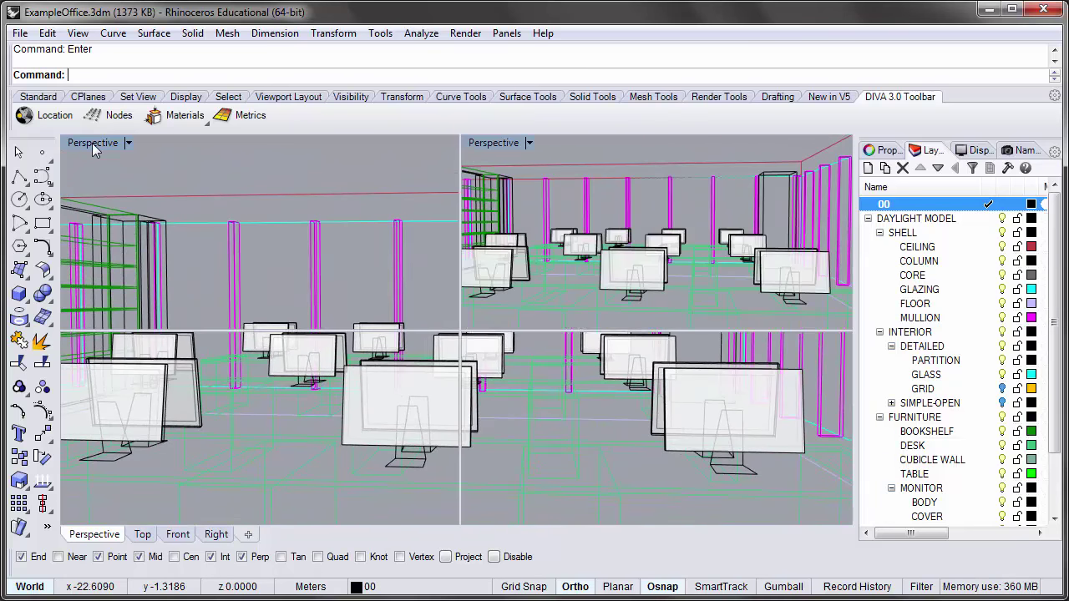
{"action": "left_click", "coordinate": [489, 144]}
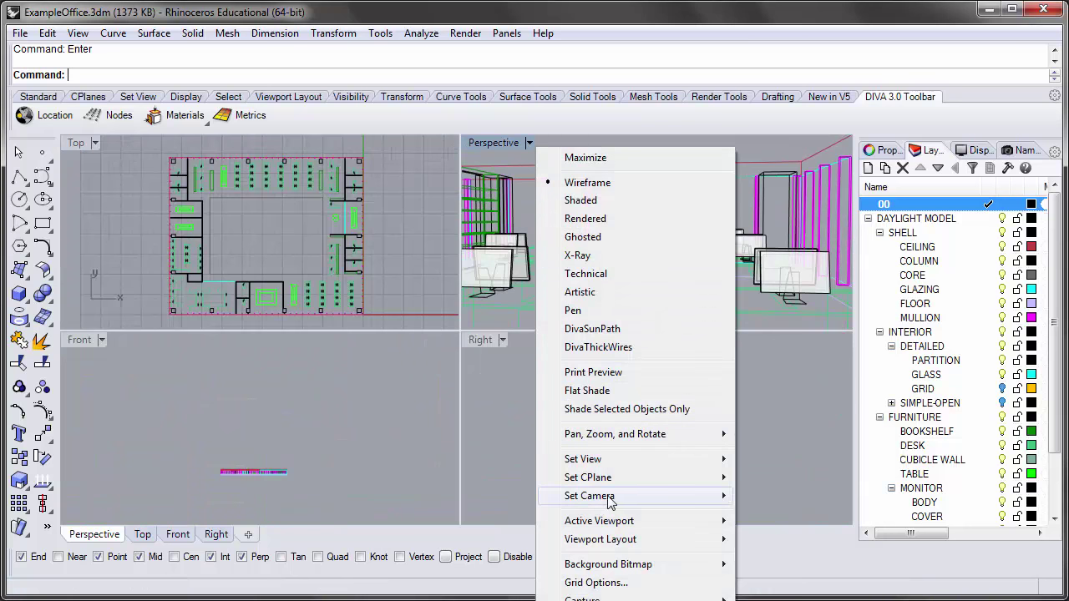
{"action": "mouse_move", "coordinate": [614, 497]}
{"action": "left_click", "coordinate": [838, 393]}
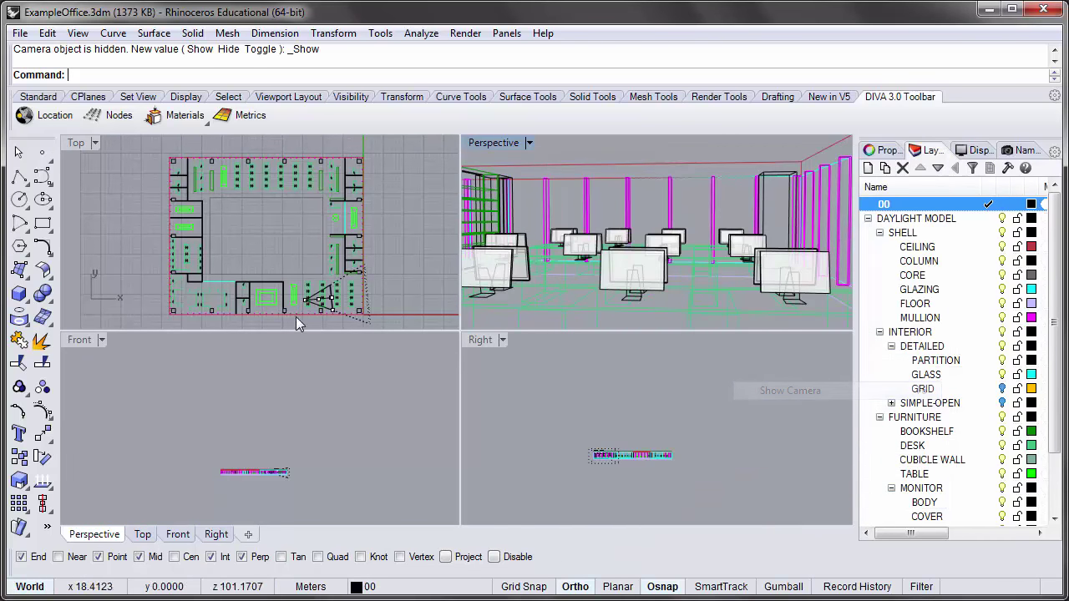
{"action": "scroll", "coordinate": [334, 244], "scroll_direction": "up", "scroll_amount": 5}
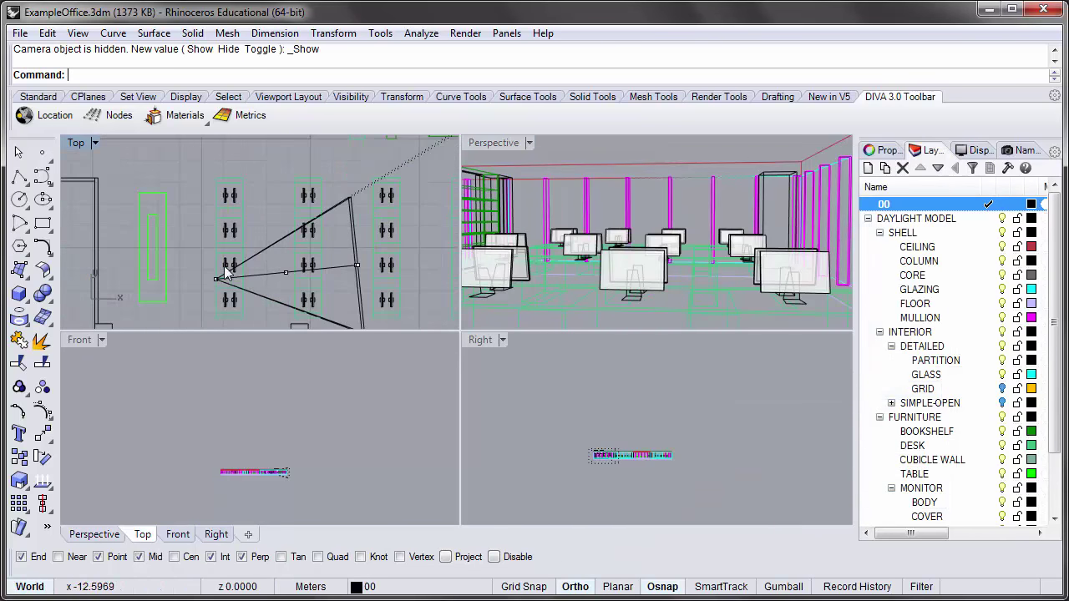
{"action": "scroll", "coordinate": [222, 284], "scroll_direction": "up", "scroll_amount": 3}
{"action": "right_click_drag", "start_coordinate": [218, 291], "coordinate": [148, 259]}
Step: Advance the Perspective camera toward the far windows, and display the maximized viewport's camera properties
{"action": "left_click", "coordinate": [678, 216]}
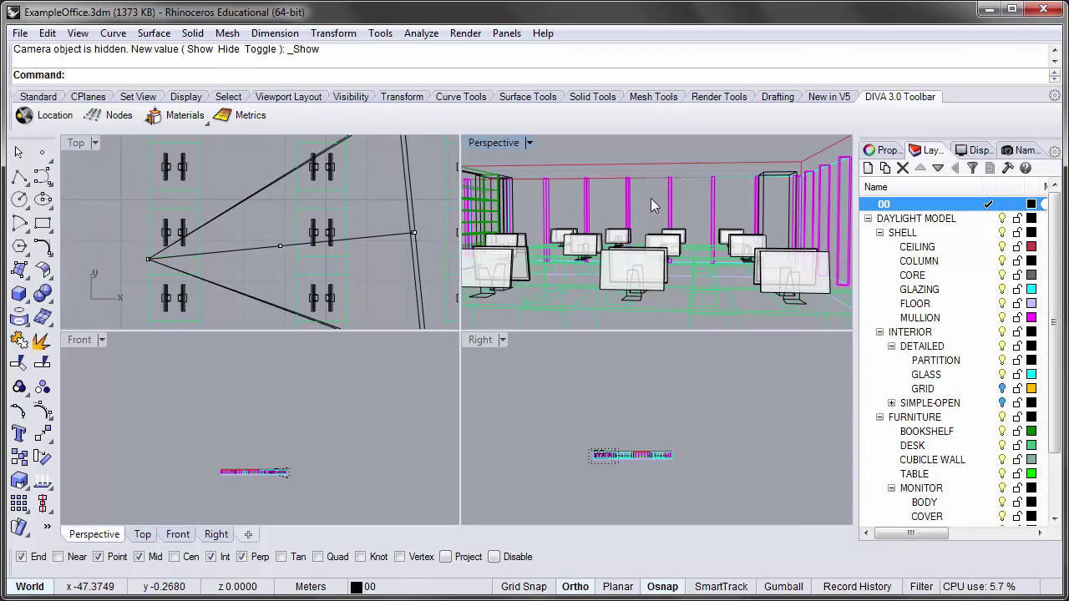
{"action": "scroll", "coordinate": [681, 225], "scroll_direction": "up", "scroll_amount": 2}
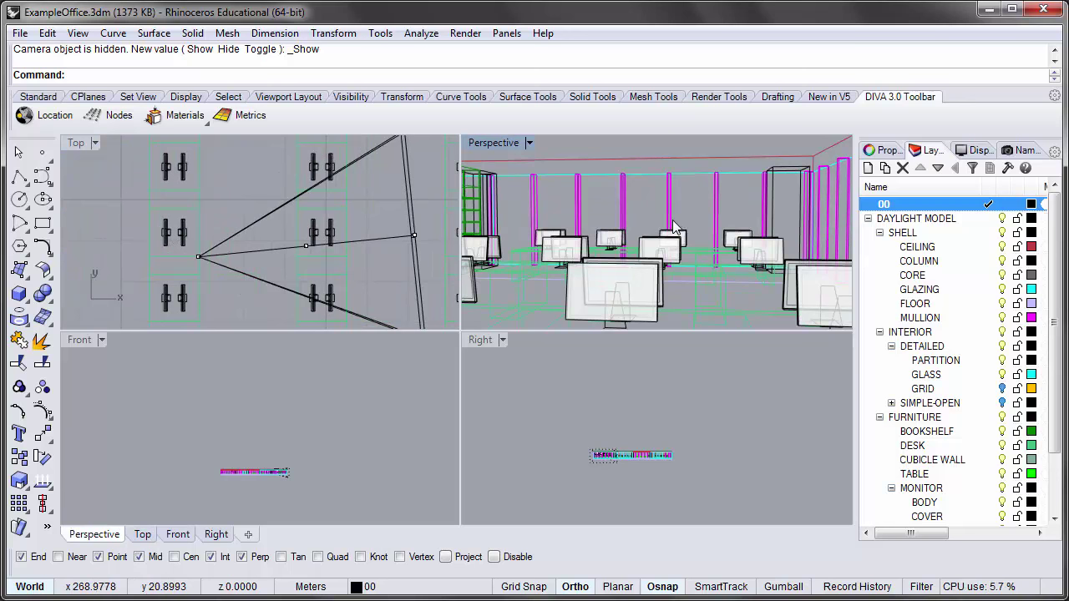
{"action": "scroll", "coordinate": [680, 226], "scroll_direction": "up", "scroll_amount": 2}
{"action": "right_click_drag", "start_coordinate": [695, 227], "coordinate": [685, 224], "text": "shift"}
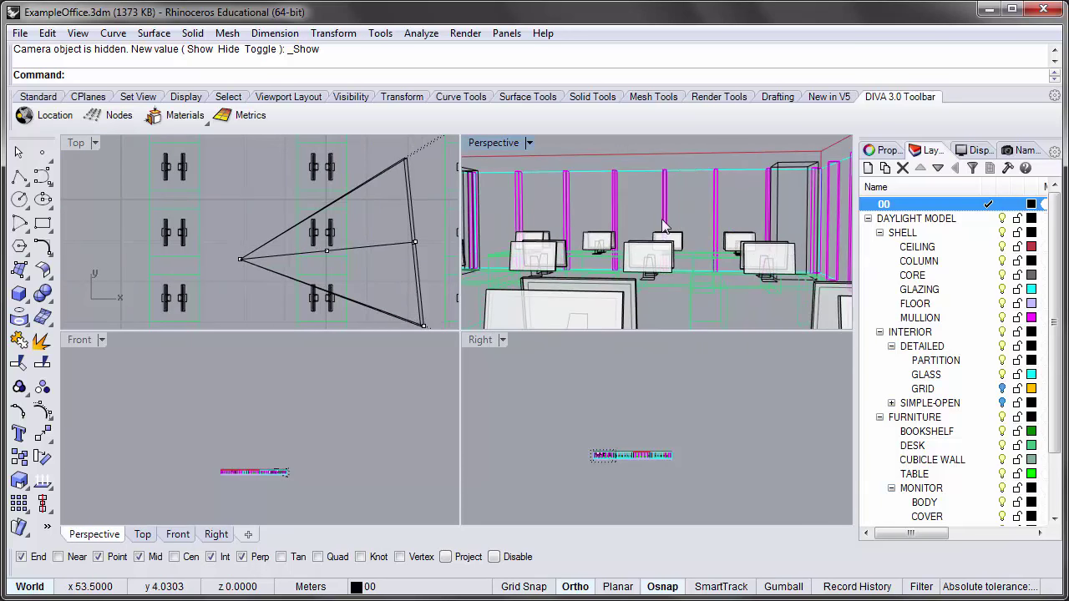
{"action": "double_click", "coordinate": [491, 142]}
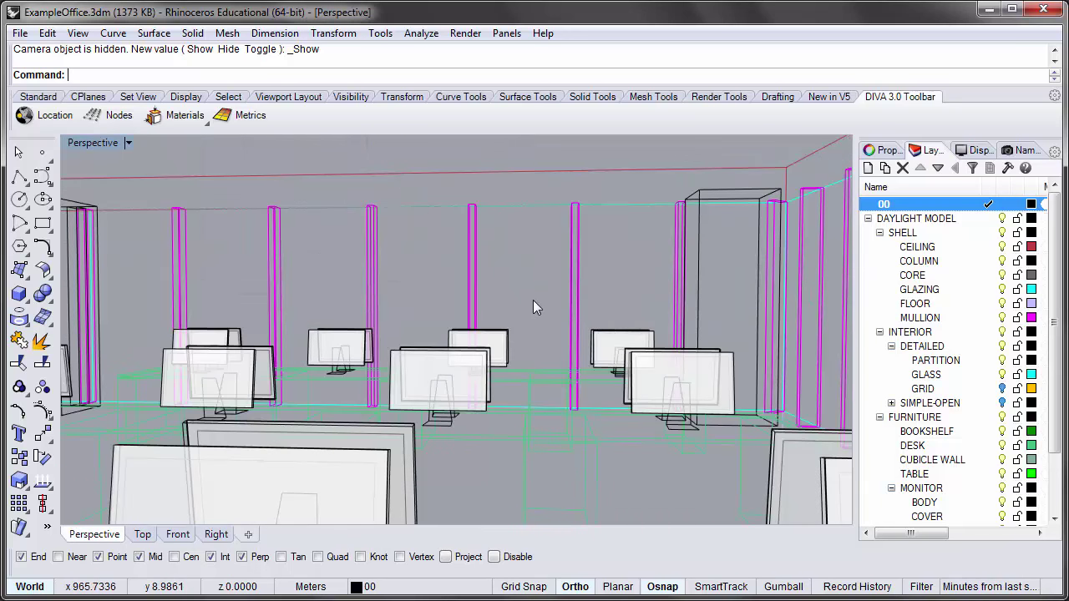
{"action": "key", "text": "F3"}
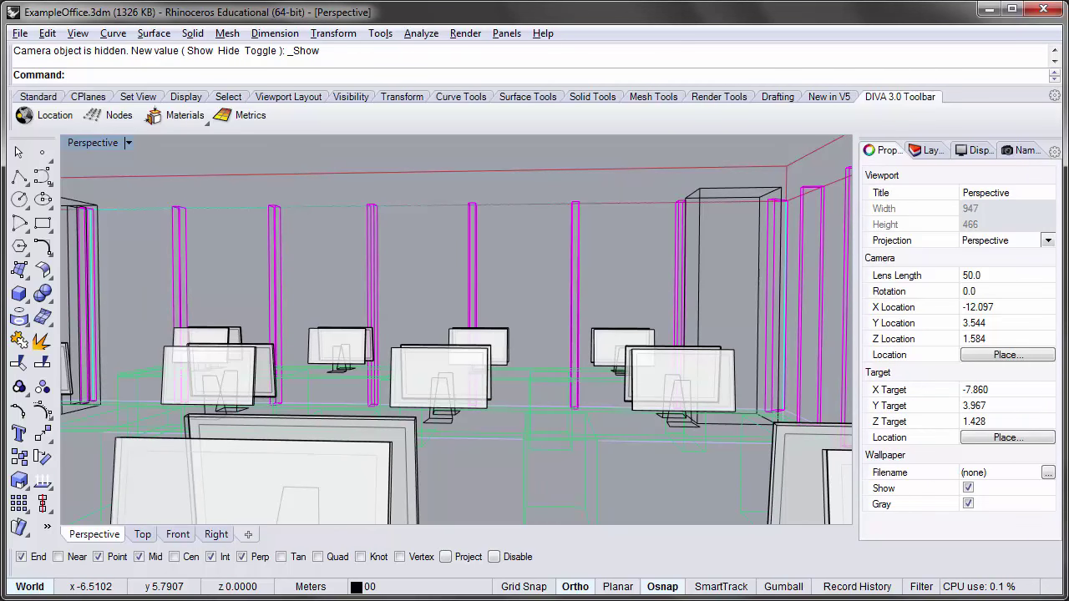
Step: Switch to Grasshopper and check the default image width and height of the camera component
{"action": "key", "text": "alt+Tab"}
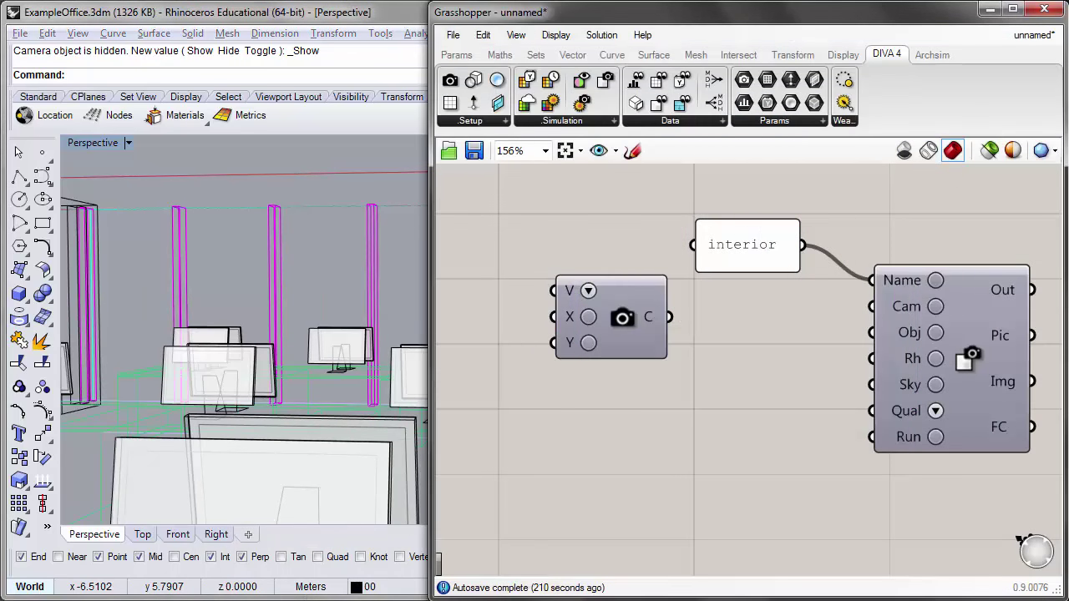
{"action": "scroll", "coordinate": [601, 426], "scroll_direction": "up", "scroll_amount": 1}
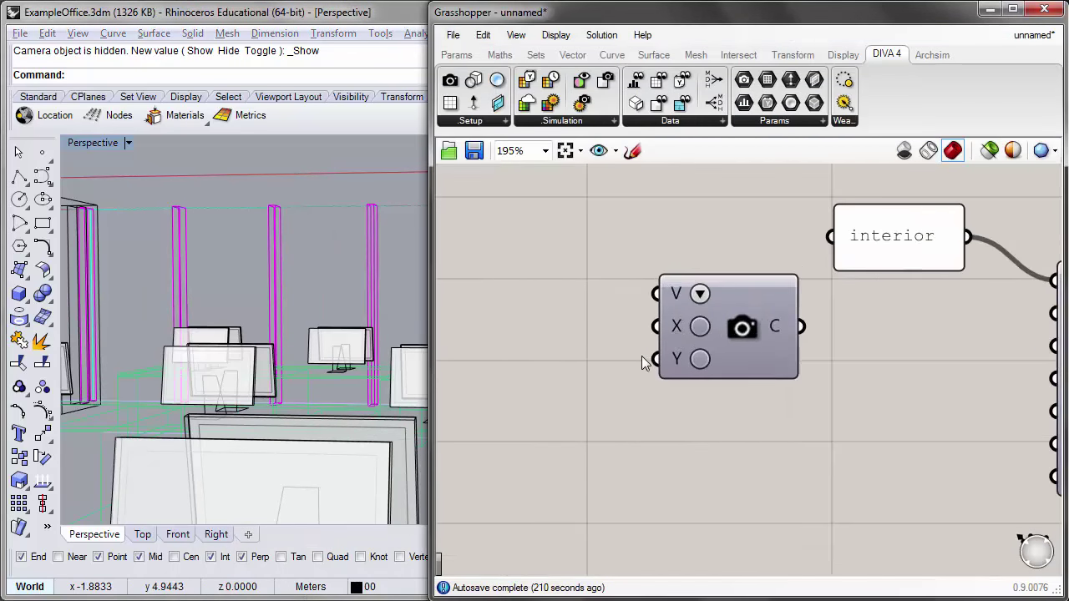
{"action": "mouse_move", "coordinate": [678, 326]}
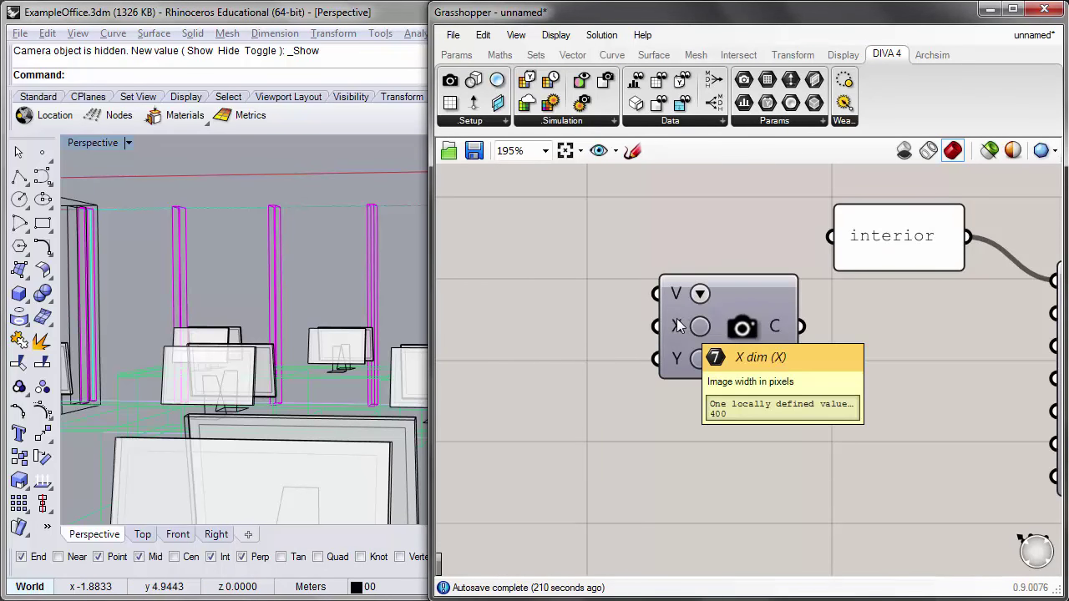
{"action": "mouse_move", "coordinate": [678, 361]}
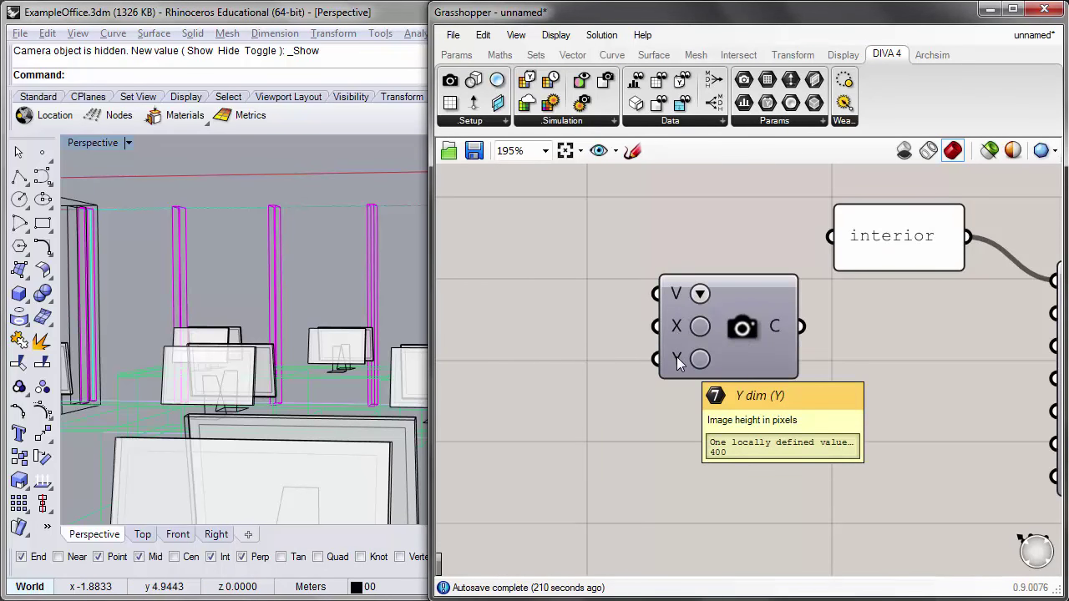
Step: Duplicate the "interior" panel next to the camera component and set the copy's content to 600
{"action": "left_click", "coordinate": [910, 222]}
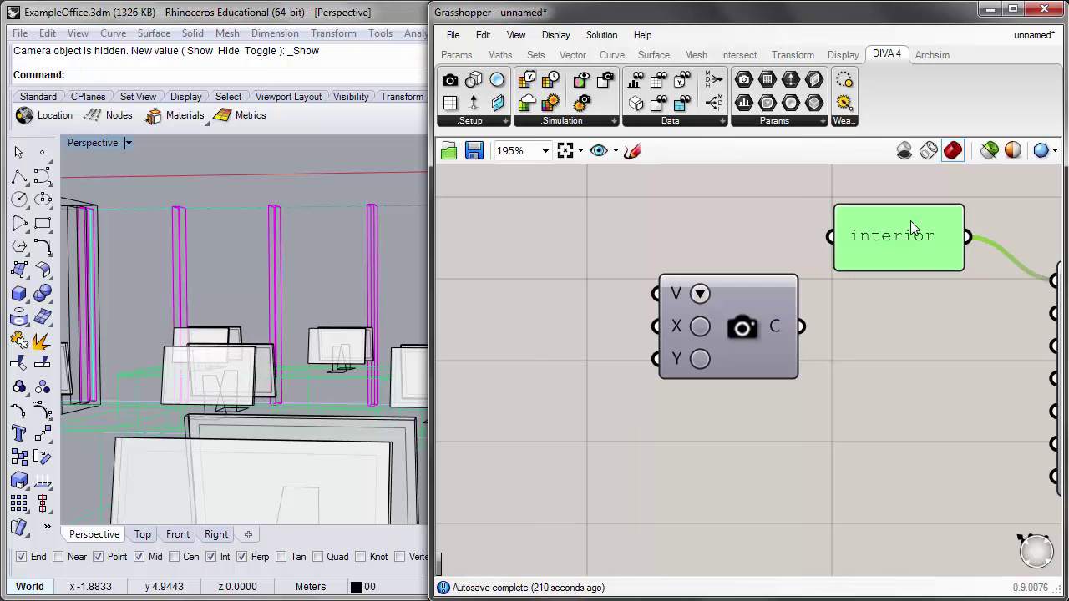
{"action": "left_click_drag", "start_coordinate": [913, 229], "coordinate": [543, 341], "text": "alt"}
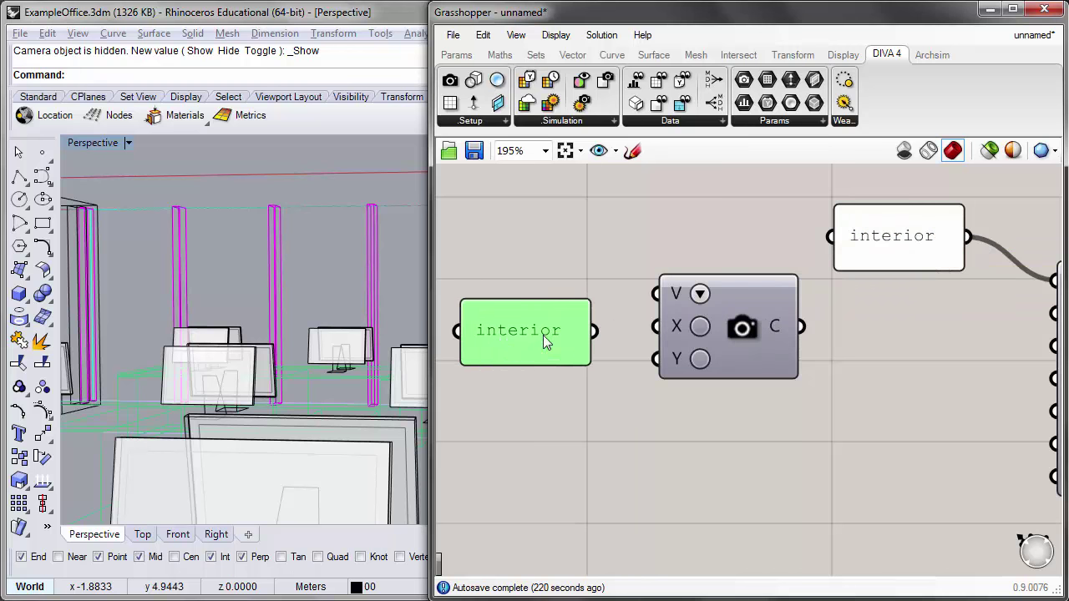
{"action": "right_click_drag", "start_coordinate": [543, 341], "coordinate": [666, 404]}
{"action": "scroll", "coordinate": [666, 403], "scroll_direction": "down", "scroll_amount": 2}
{"action": "double_click", "coordinate": [634, 400]}
{"action": "type", "text": "600"}
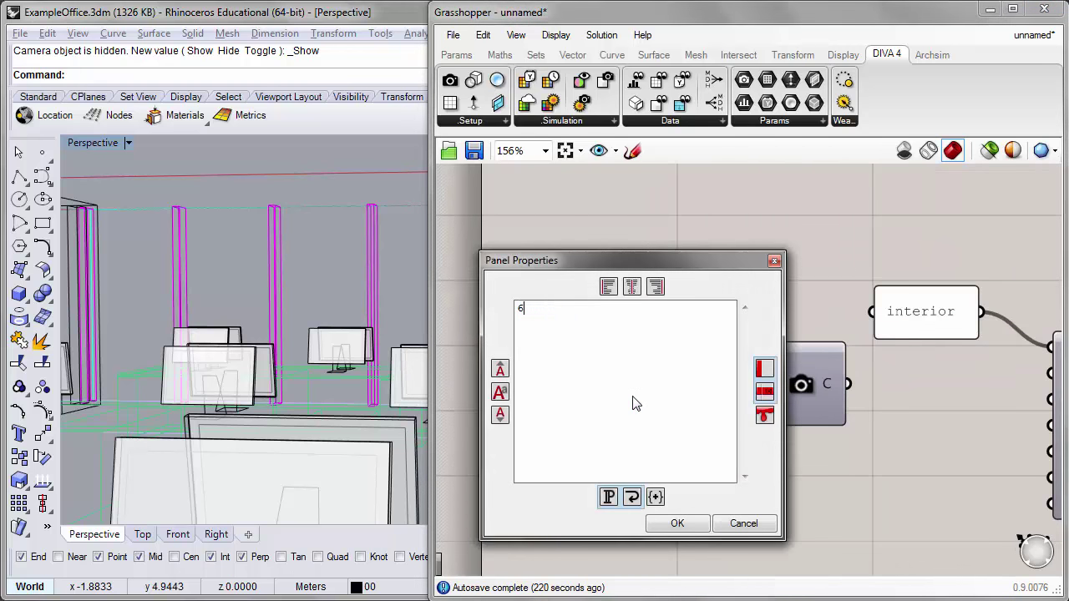
{"action": "left_click", "coordinate": [681, 524]}
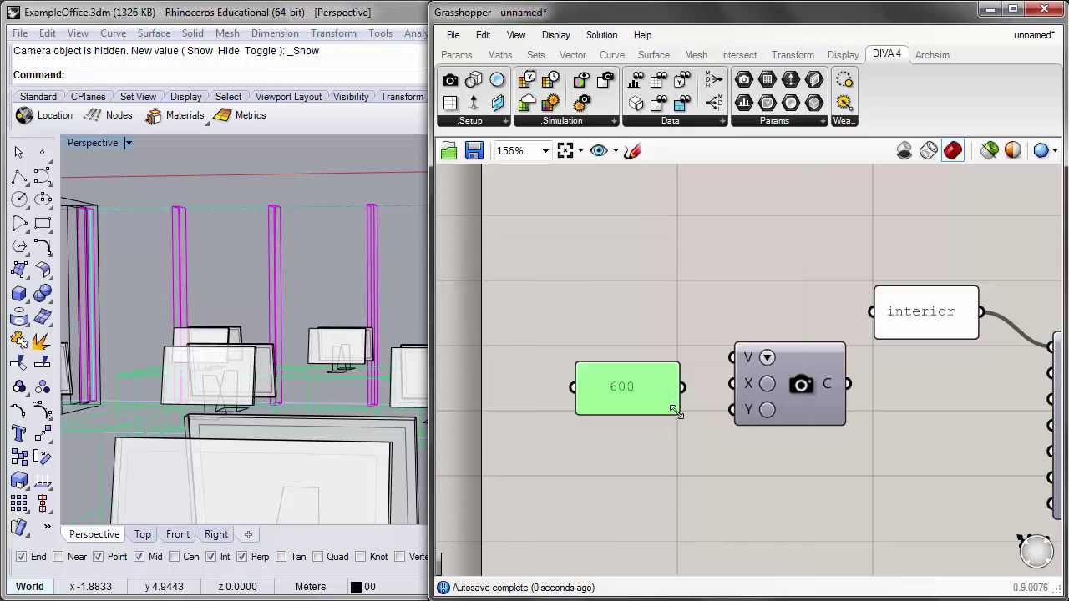
Step: Connect the 600 panel to the camera's X and Y inputs, and the camera output to the image component's Cam input
{"action": "left_click_drag", "start_coordinate": [675, 409], "coordinate": [725, 417]}
{"action": "scroll", "coordinate": [934, 544], "scroll_direction": "down", "scroll_amount": 1}
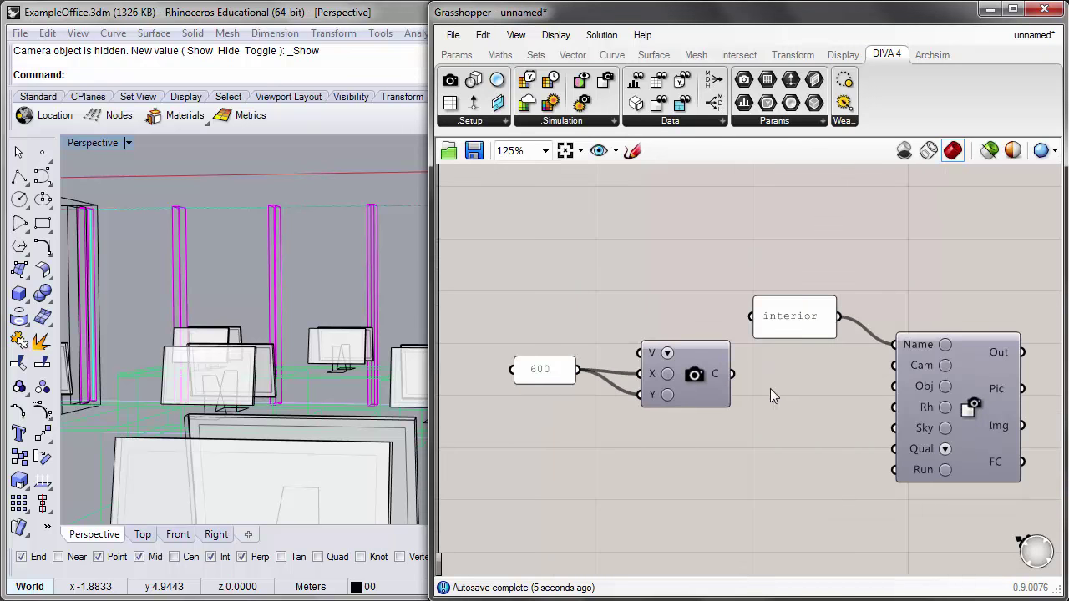
{"action": "left_click_drag", "start_coordinate": [733, 376], "coordinate": [898, 375]}
{"action": "right_click_drag", "start_coordinate": [823, 485], "coordinate": [754, 435]}
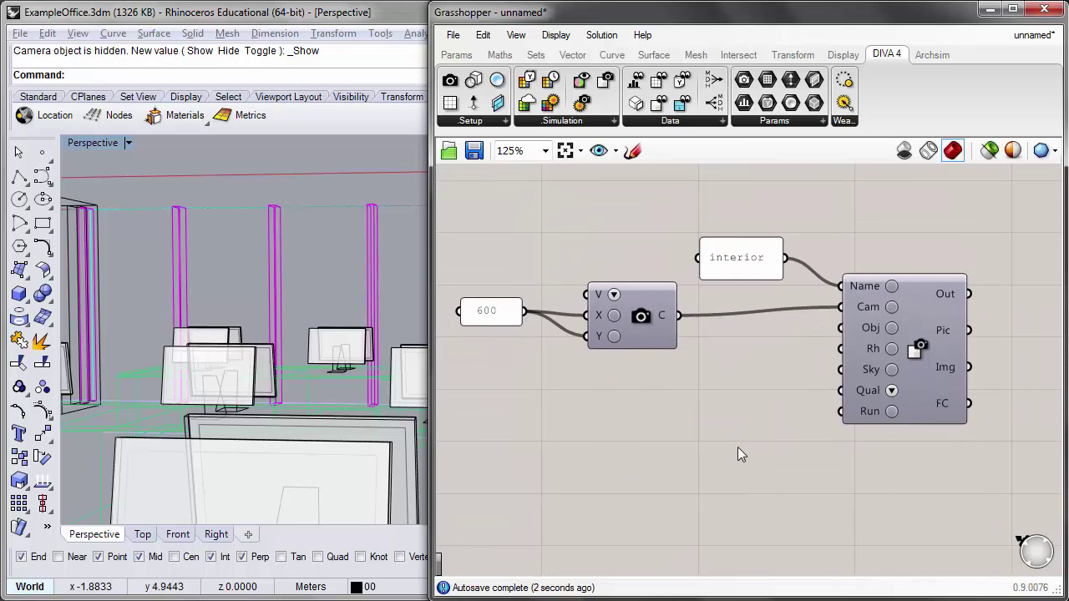
Step: Add a Boolean Toggle below the camera component, set it to True, and connect it to the image component's Rh input
{"action": "scroll", "coordinate": [901, 341], "scroll_direction": "up", "scroll_amount": 1}
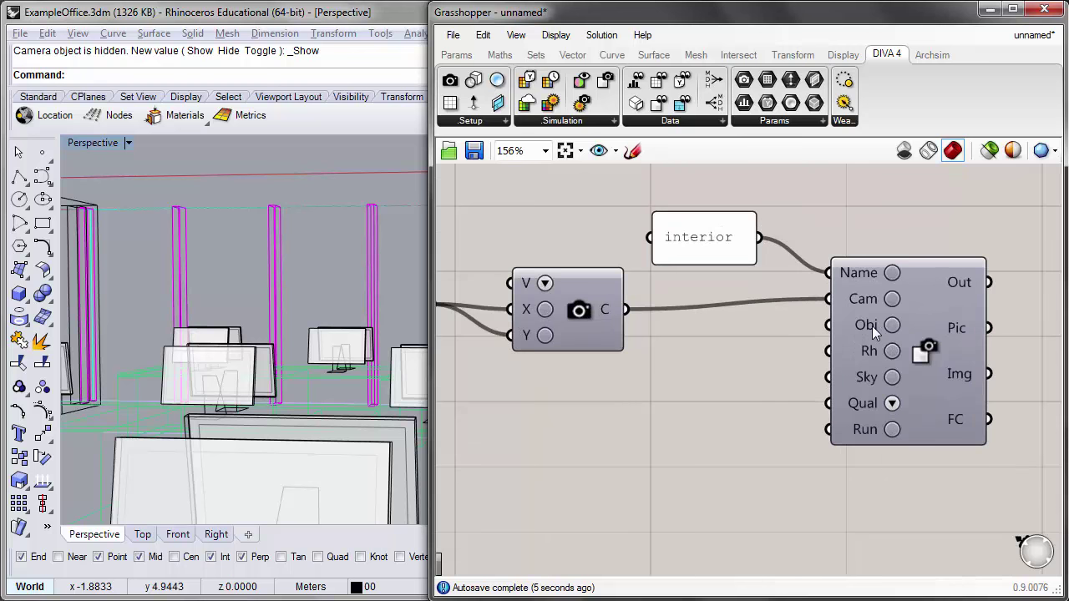
{"action": "mouse_move", "coordinate": [872, 326]}
{"action": "mouse_move", "coordinate": [873, 351]}
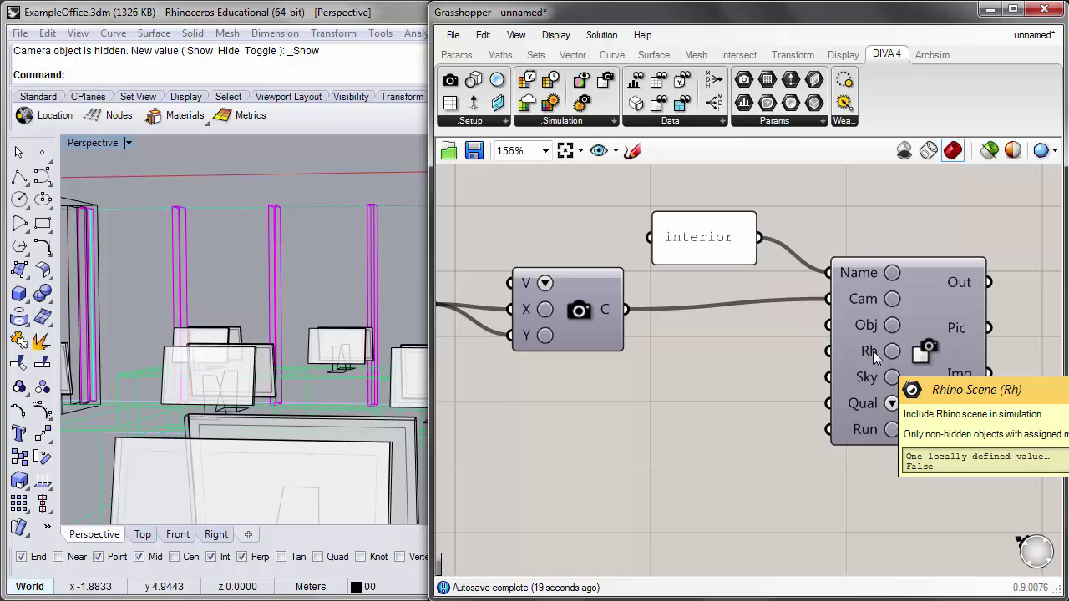
{"action": "double_click", "coordinate": [654, 398]}
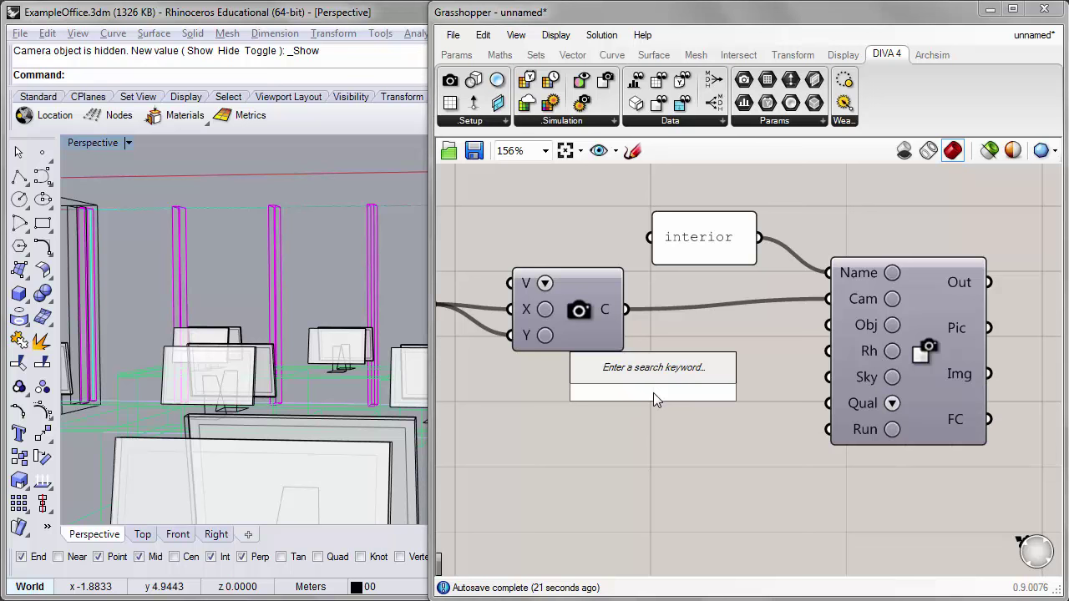
{"action": "type", "text": "boo"}
{"action": "left_click", "coordinate": [646, 354]}
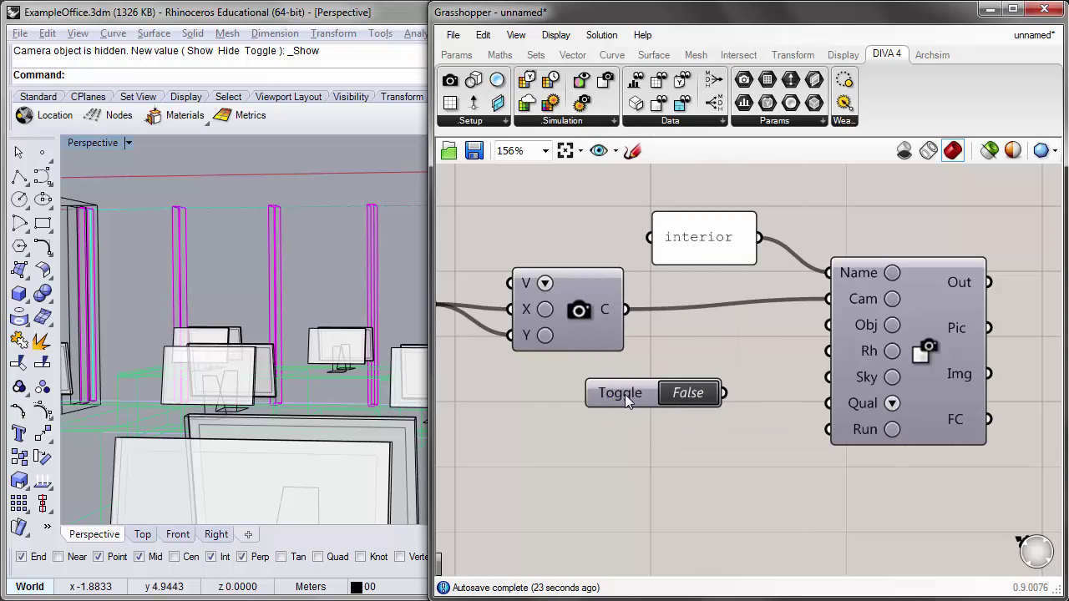
{"action": "left_click_drag", "start_coordinate": [624, 399], "coordinate": [597, 427]}
{"action": "left_click", "coordinate": [680, 421]}
{"action": "left_click_drag", "start_coordinate": [698, 421], "coordinate": [828, 351]}
{"action": "left_click", "coordinate": [783, 435]}
Step: Set the image component's Qual input to Lowest (faster)
{"action": "right_click_drag", "start_coordinate": [782, 435], "coordinate": [597, 527]}
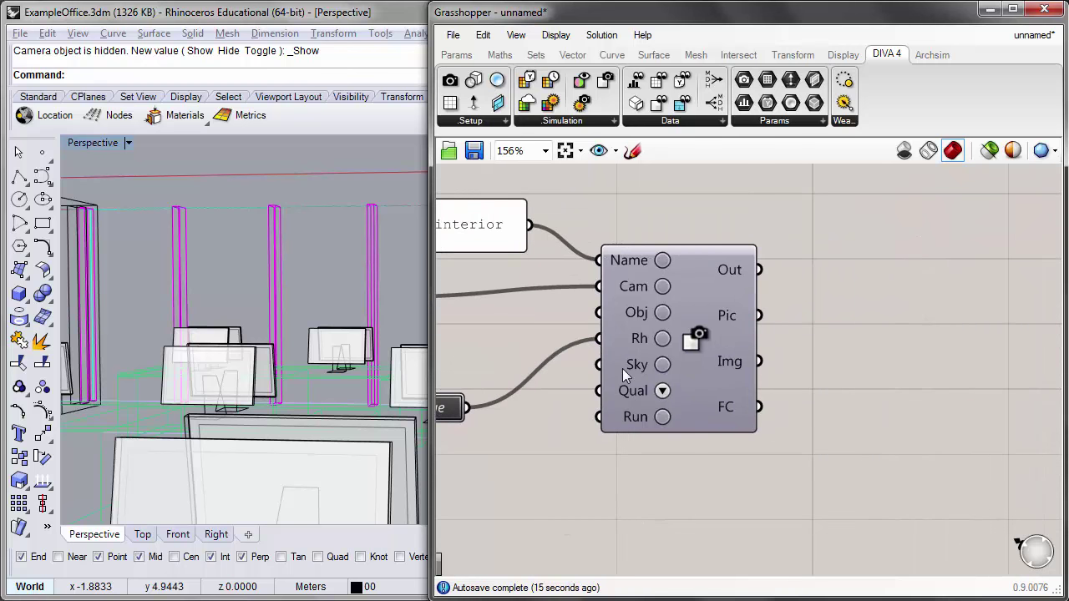
{"action": "mouse_move", "coordinate": [632, 367]}
{"action": "right_click_drag", "start_coordinate": [585, 530], "coordinate": [650, 488]}
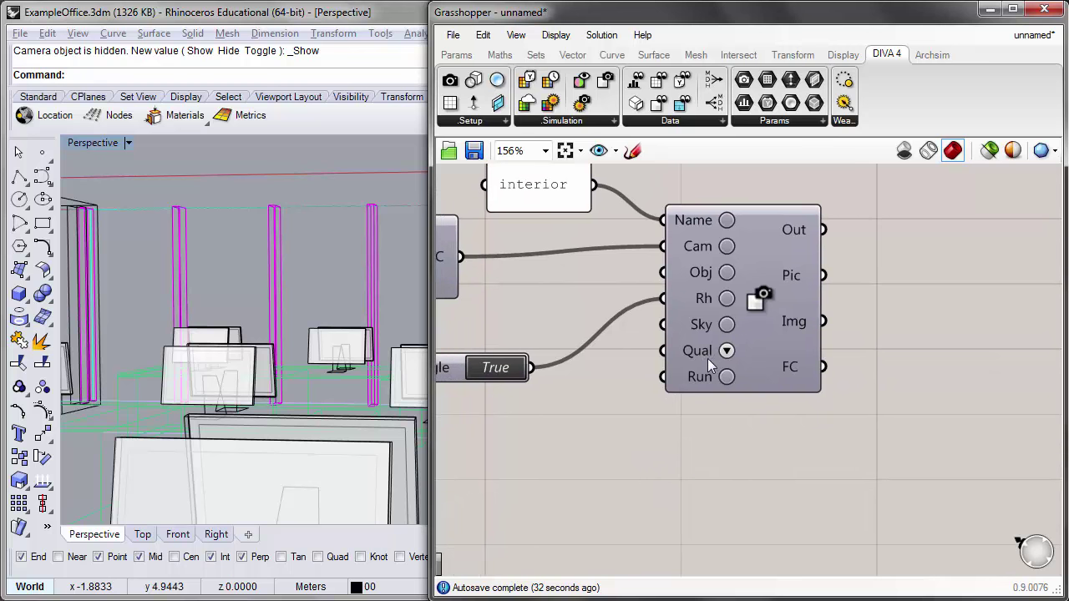
{"action": "mouse_move", "coordinate": [707, 351]}
{"action": "left_click", "coordinate": [726, 351]}
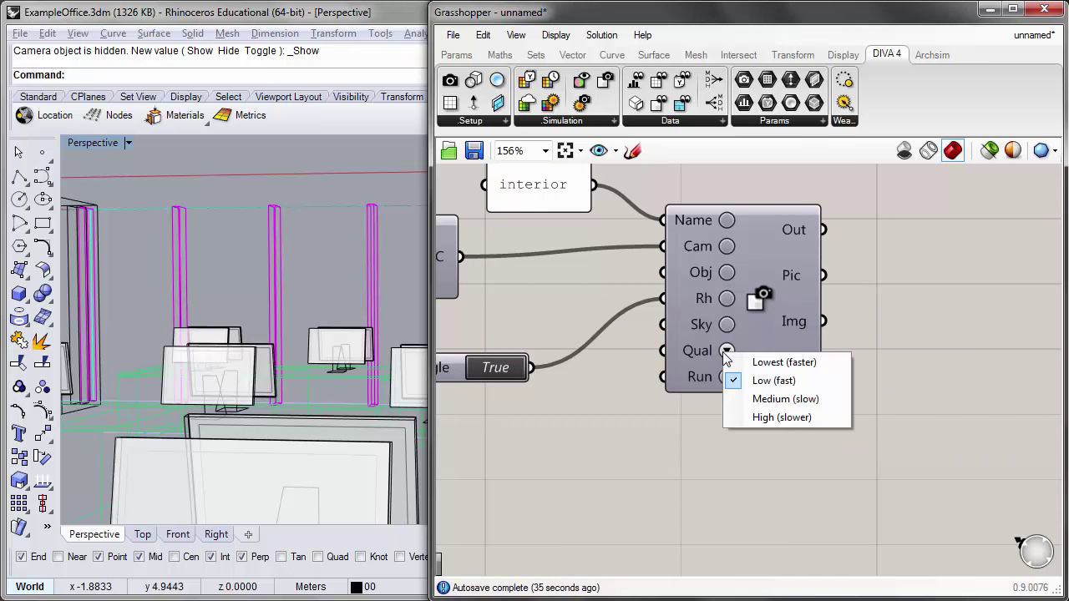
{"action": "left_click", "coordinate": [772, 362]}
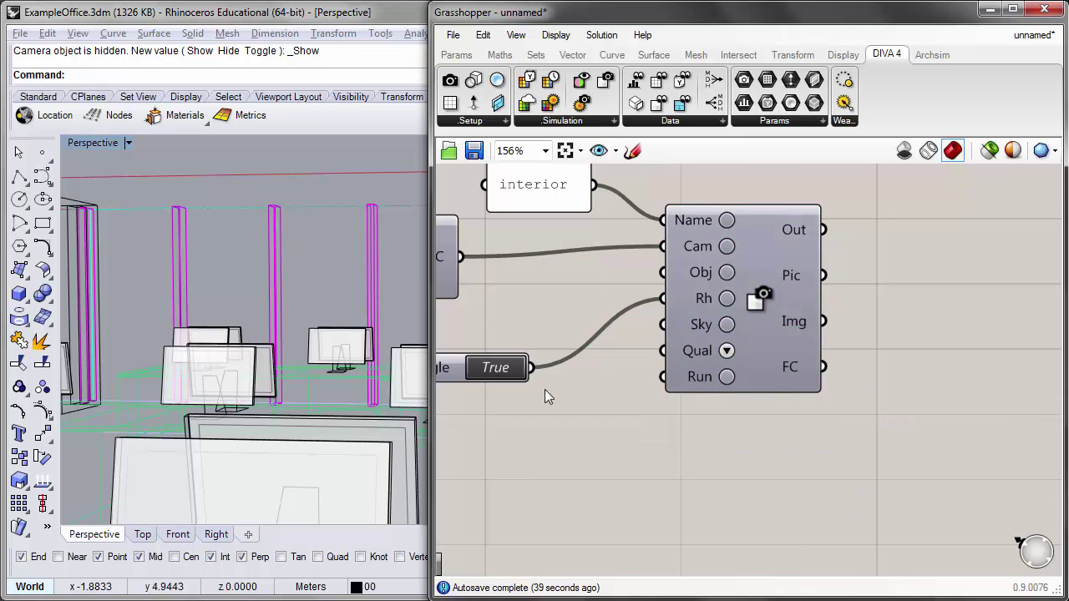
Step: Add a Button below the toggle, wire it to the image component's Run input, and use it to run the simulation
{"action": "scroll", "coordinate": [566, 496], "scroll_direction": "down", "scroll_amount": 2}
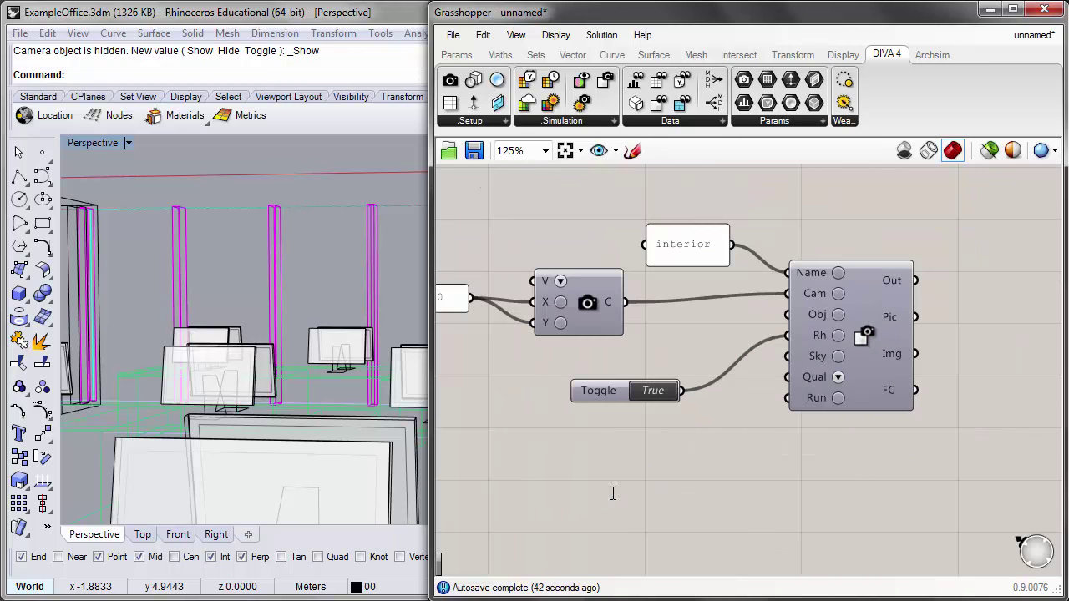
{"action": "double_click", "coordinate": [613, 494]}
{"action": "type", "text": "b"}
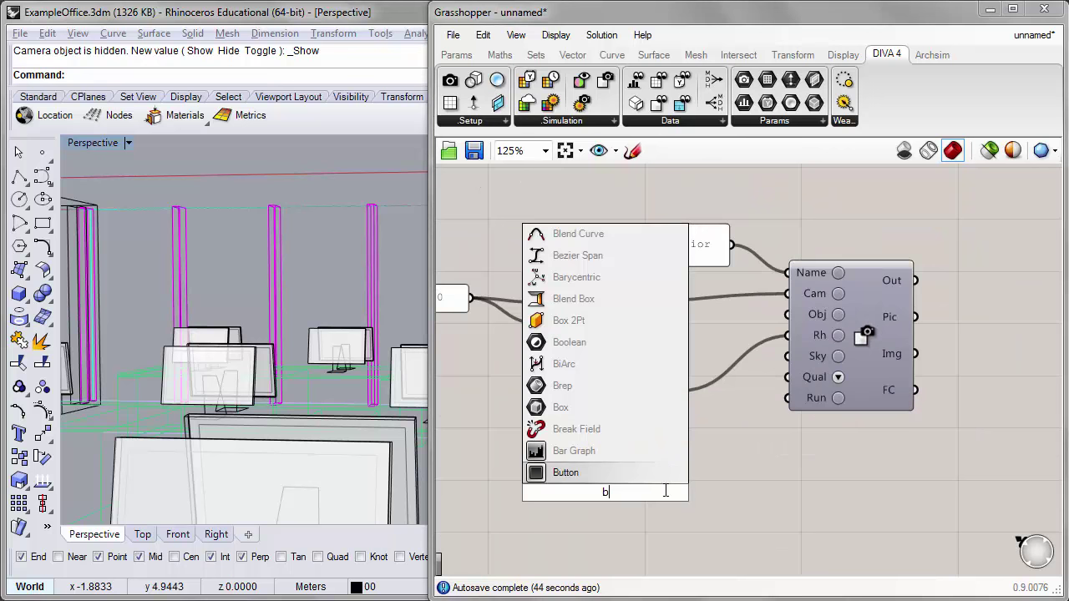
{"action": "left_click", "coordinate": [582, 472]}
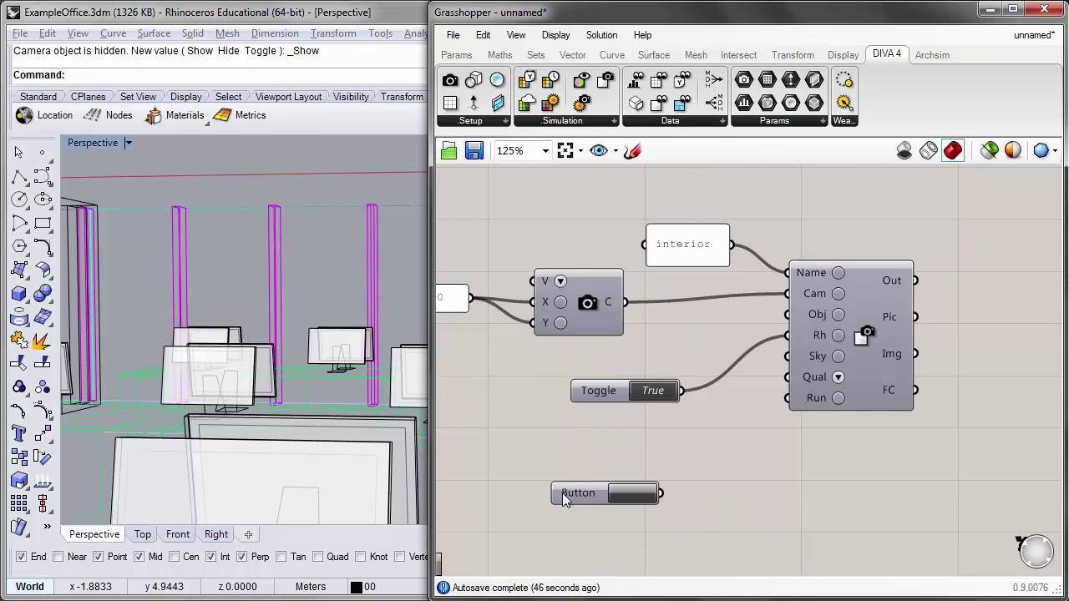
{"action": "left_click_drag", "start_coordinate": [564, 498], "coordinate": [548, 478]}
{"action": "left_click_drag", "start_coordinate": [645, 474], "coordinate": [785, 420]}
{"action": "left_click", "coordinate": [641, 562]}
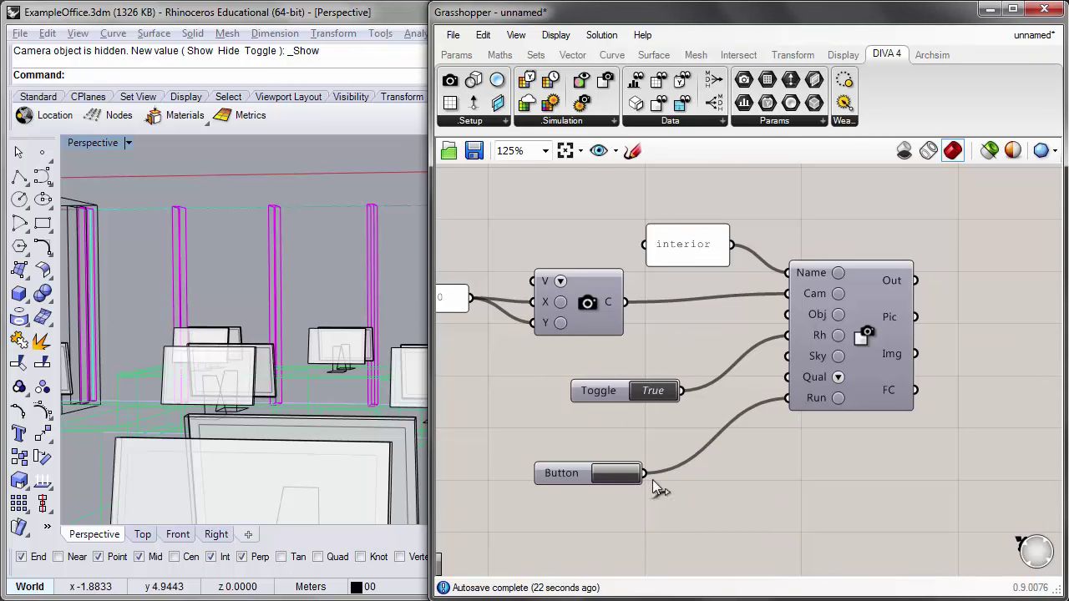
{"action": "scroll", "coordinate": [652, 479], "scroll_direction": "down", "scroll_amount": 2}
{"action": "left_click", "coordinate": [564, 496]}
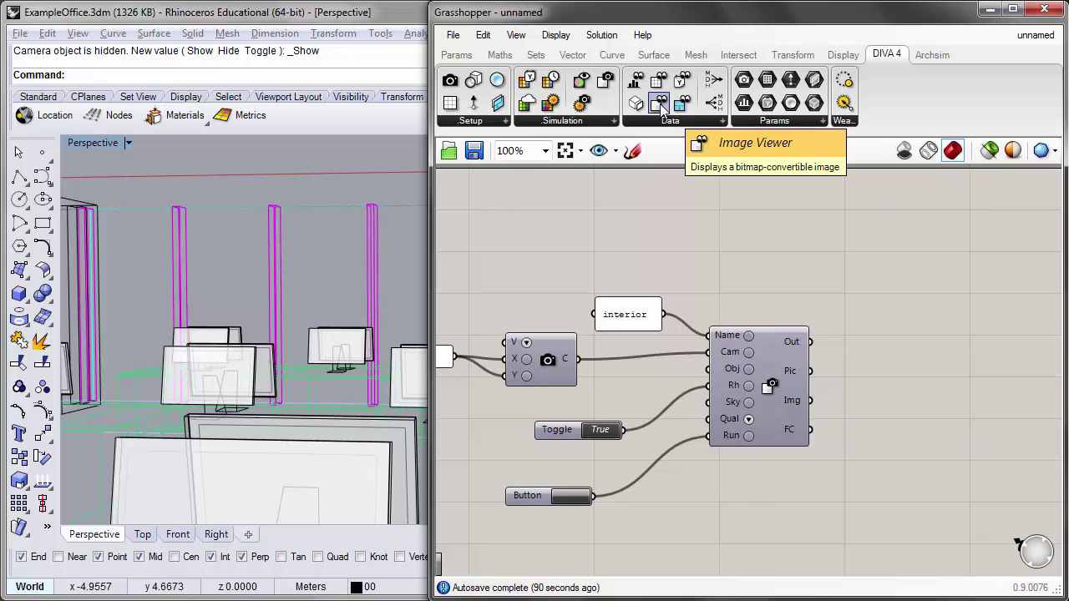
Step: Place an Image Viewer beside the image component and connect the Img output to its upper input
{"action": "left_click_drag", "start_coordinate": [660, 103], "coordinate": [836, 291]}
{"action": "scroll", "coordinate": [606, 184], "scroll_direction": "down", "scroll_amount": 2}
{"action": "scroll", "coordinate": [837, 292], "scroll_direction": "up", "scroll_amount": 2}
{"action": "left_click", "coordinate": [752, 381]}
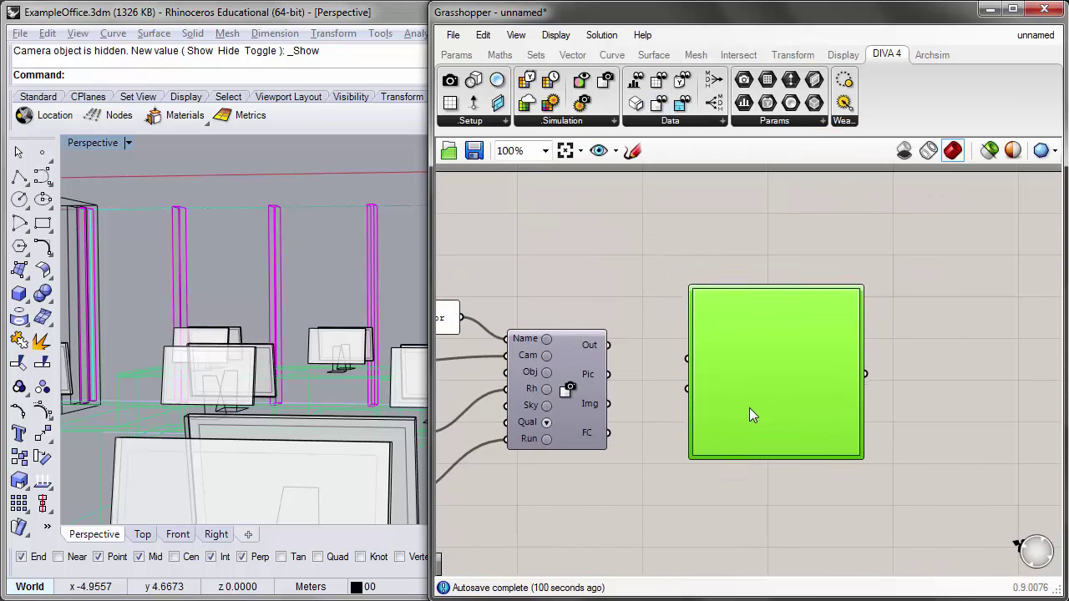
{"action": "left_click", "coordinate": [658, 402]}
{"action": "left_click_drag", "start_coordinate": [607, 404], "coordinate": [694, 377]}
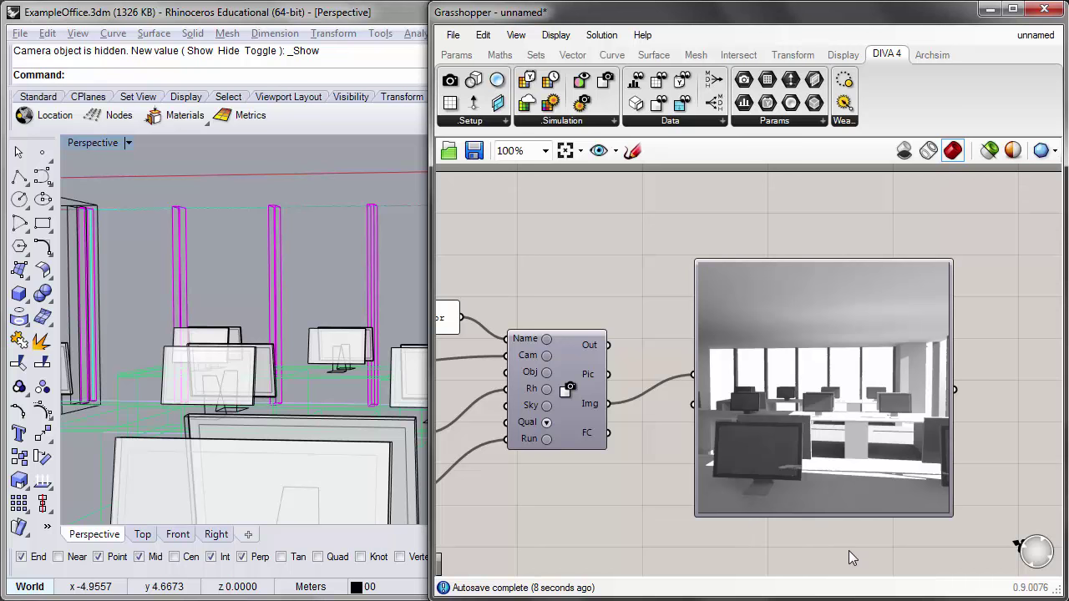
Step: Add a panel below the image viewer, connect the Img output to it, and widen it to fit the file path
{"action": "right_click_drag", "start_coordinate": [835, 553], "coordinate": [782, 478]}
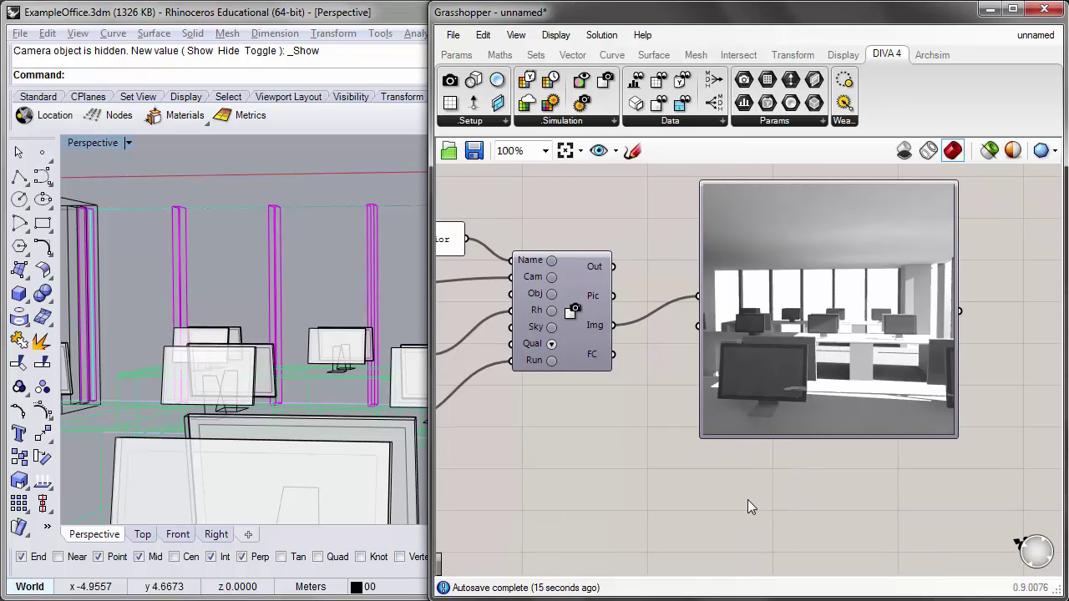
{"action": "double_click", "coordinate": [747, 499]}
{"action": "type", "text": "pane"}
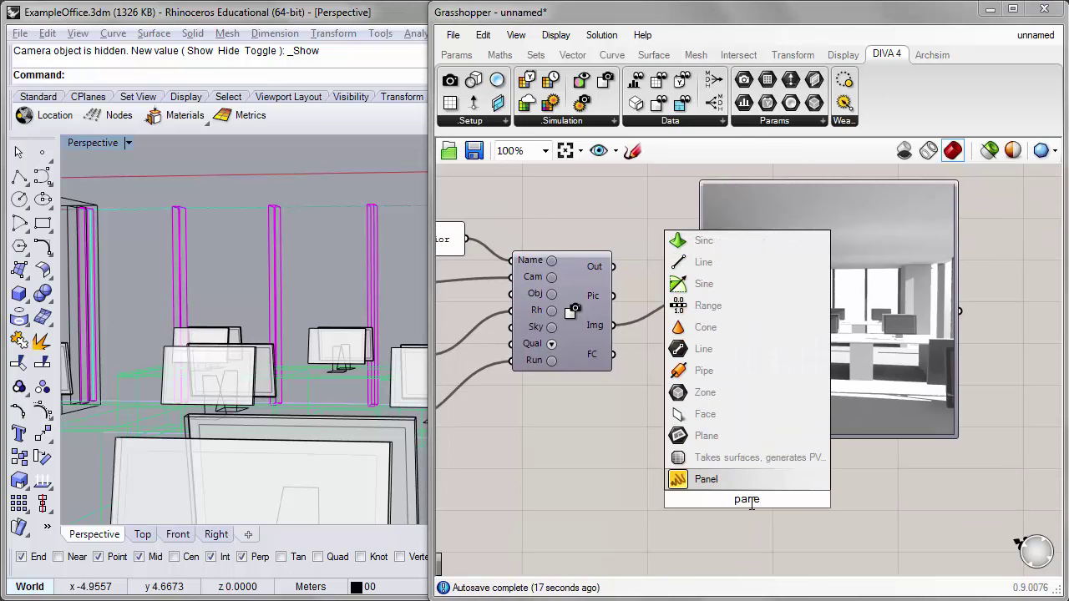
{"action": "key", "text": "Return"}
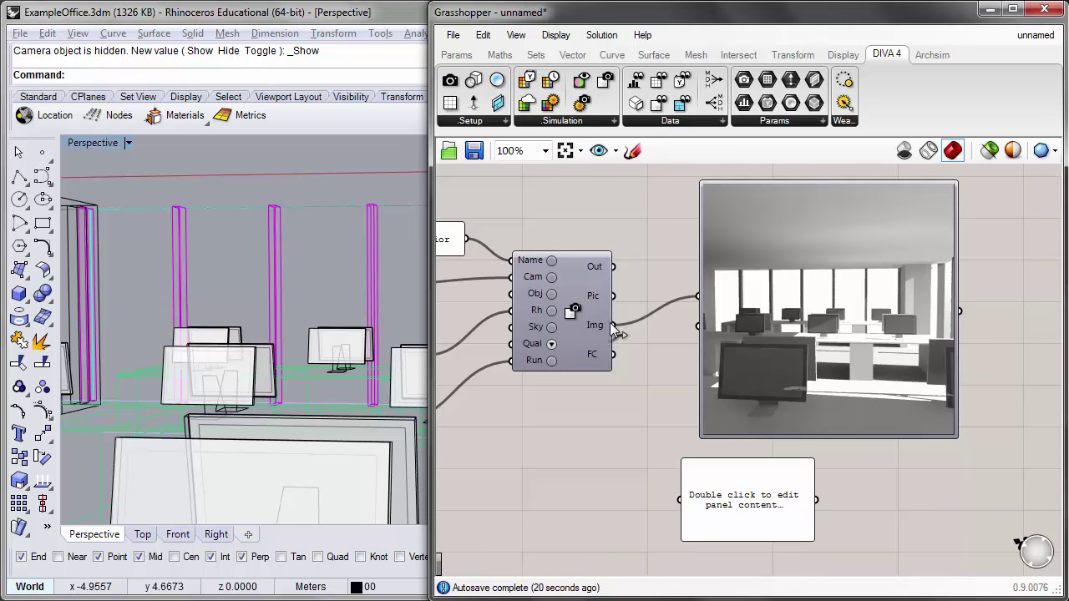
{"action": "left_click_drag", "start_coordinate": [614, 326], "coordinate": [679, 500]}
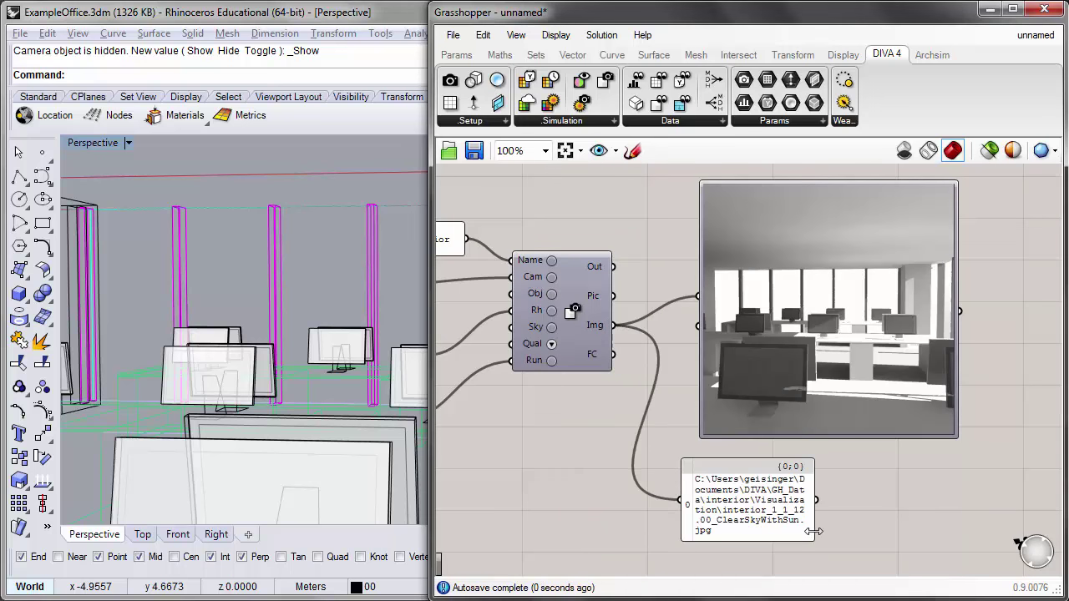
{"action": "left_click_drag", "start_coordinate": [814, 531], "coordinate": [986, 527]}
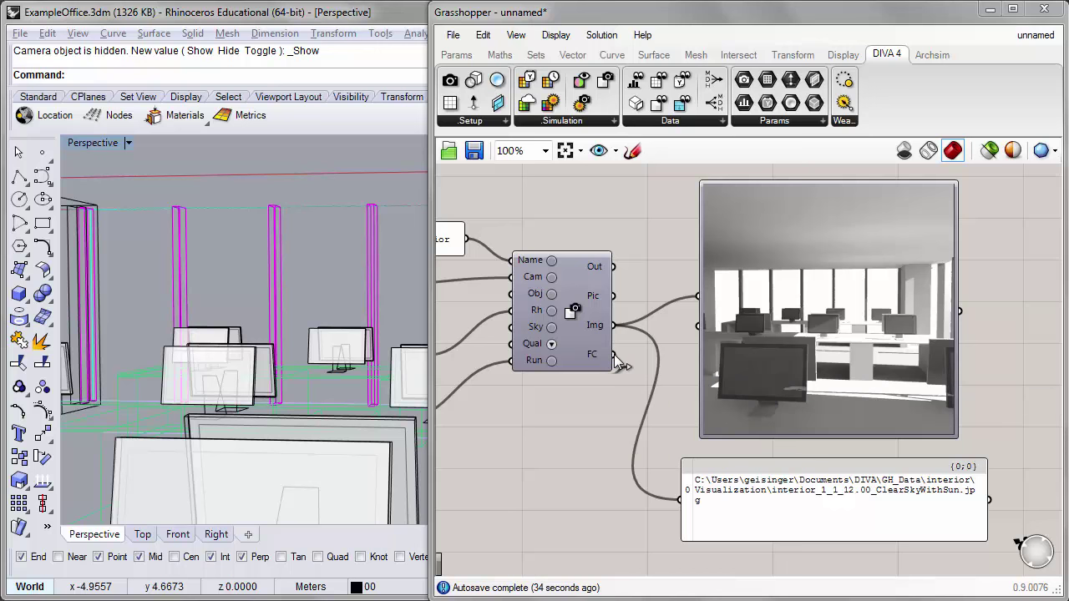
Step: Replace the image viewer's source with the FC output to display the false-color image
{"action": "left_click_drag", "start_coordinate": [614, 354], "coordinate": [696, 301]}
{"action": "scroll", "coordinate": [857, 413], "scroll_direction": "up", "scroll_amount": 2}
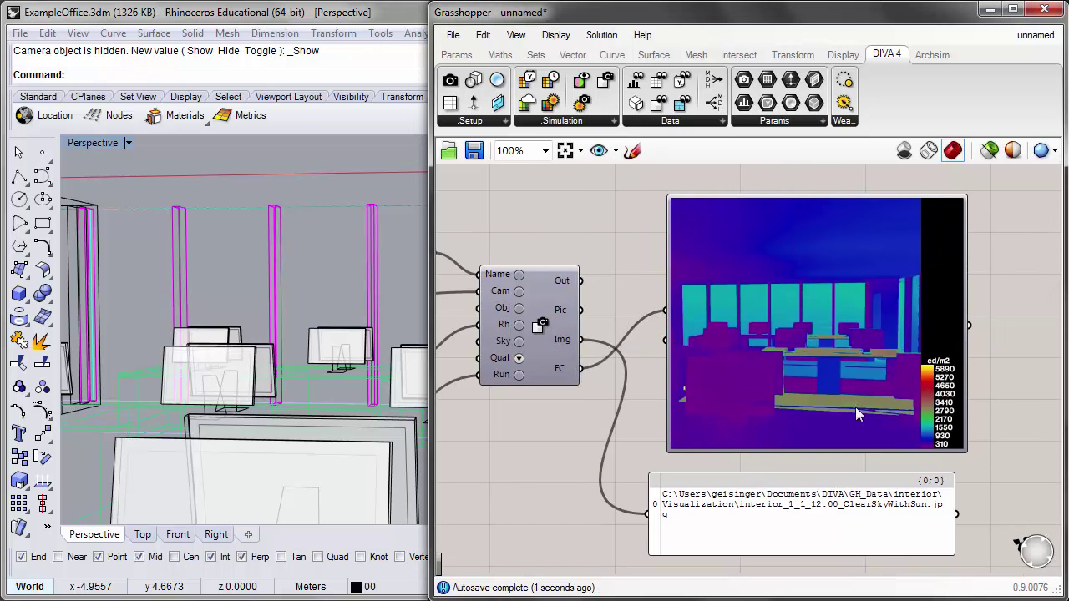
{"action": "right_click_drag", "start_coordinate": [913, 404], "coordinate": [875, 438]}
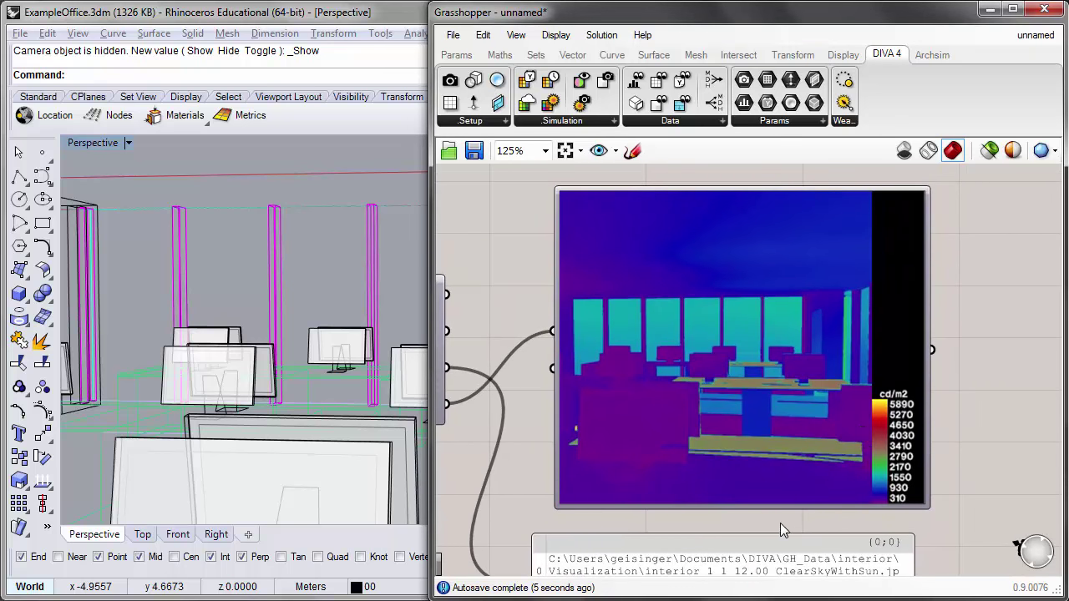
Step: Check which view sources the camera component's V input offers
{"action": "right_click_drag", "start_coordinate": [567, 257], "coordinate": [694, 303]}
{"action": "scroll", "coordinate": [619, 291], "scroll_direction": "down", "scroll_amount": 3}
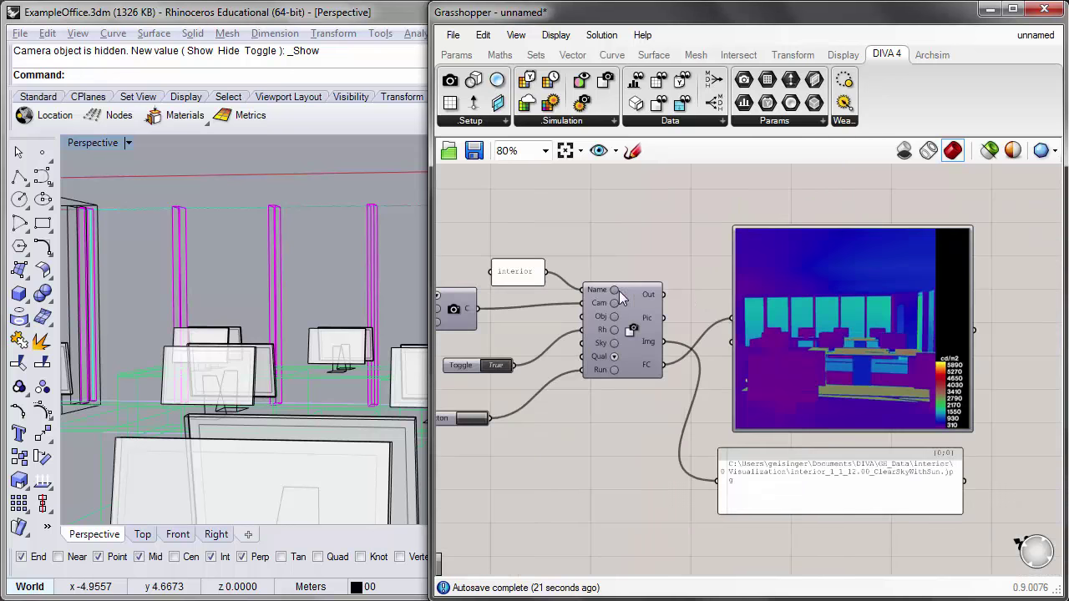
{"action": "right_click_drag", "start_coordinate": [619, 290], "coordinate": [681, 276]}
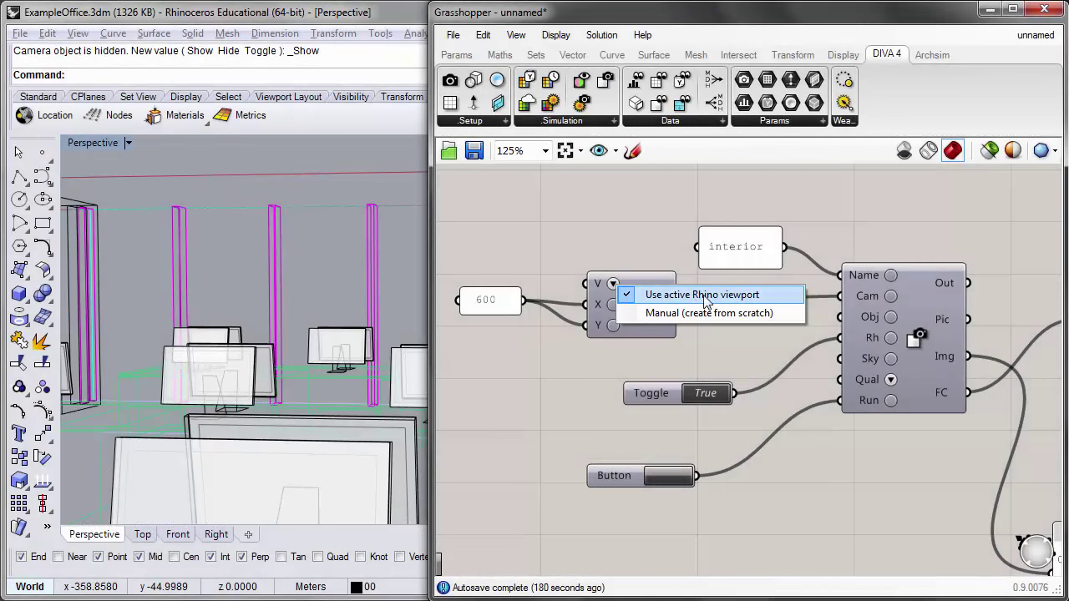
{"action": "left_click", "coordinate": [616, 243]}
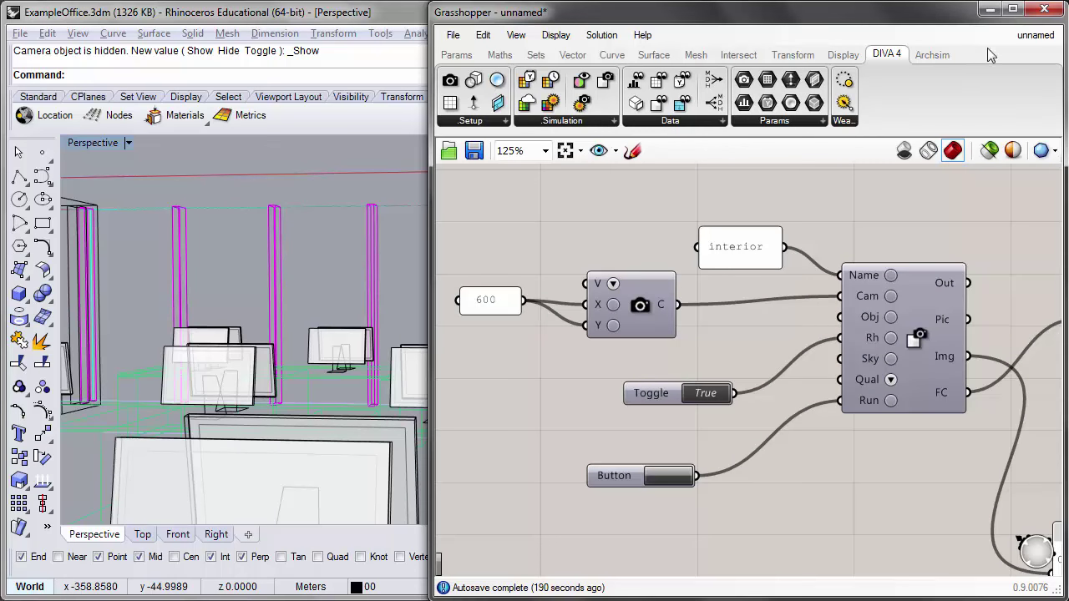
Step: Switch to Rhino and save the current Perspective viewport as a named view called Interior
{"action": "left_click", "coordinate": [988, 9]}
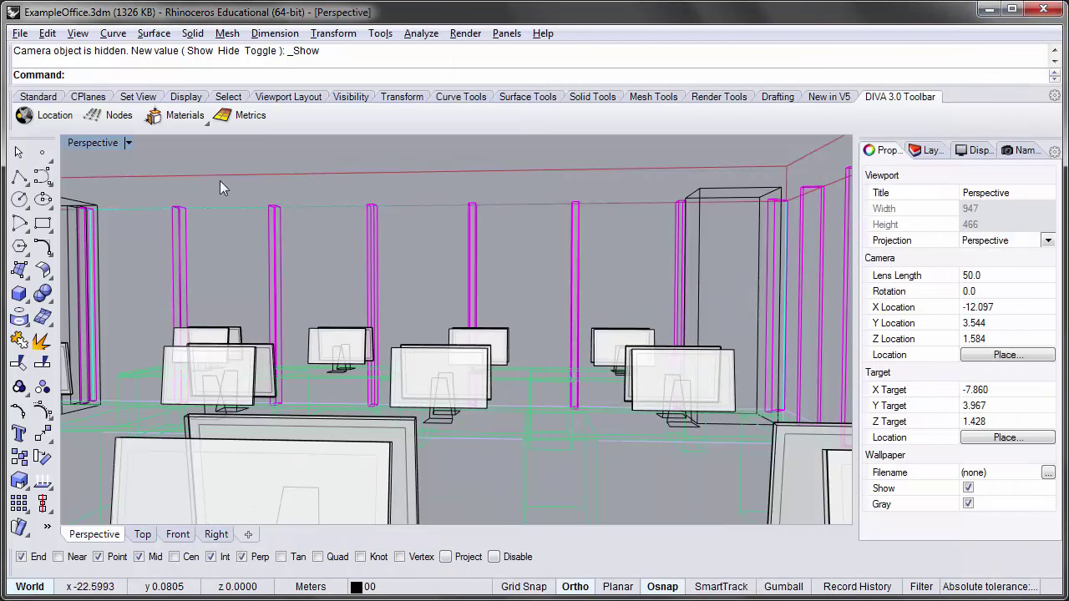
{"action": "left_click", "coordinate": [1019, 152]}
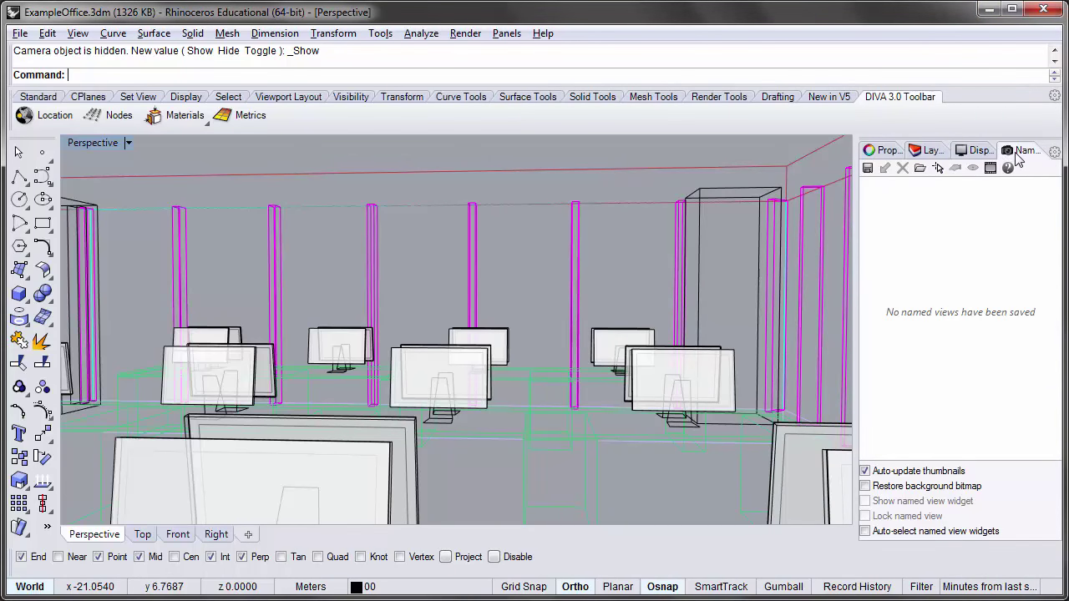
{"action": "left_click", "coordinate": [868, 169]}
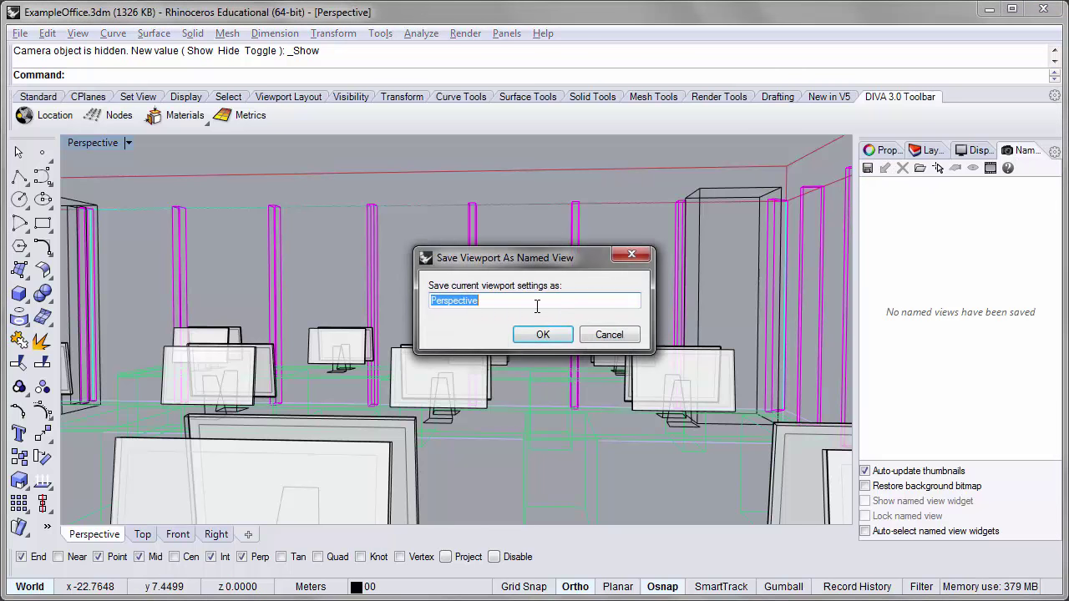
{"action": "key", "text": "BackSpace"}
{"action": "left_click", "coordinate": [539, 336]}
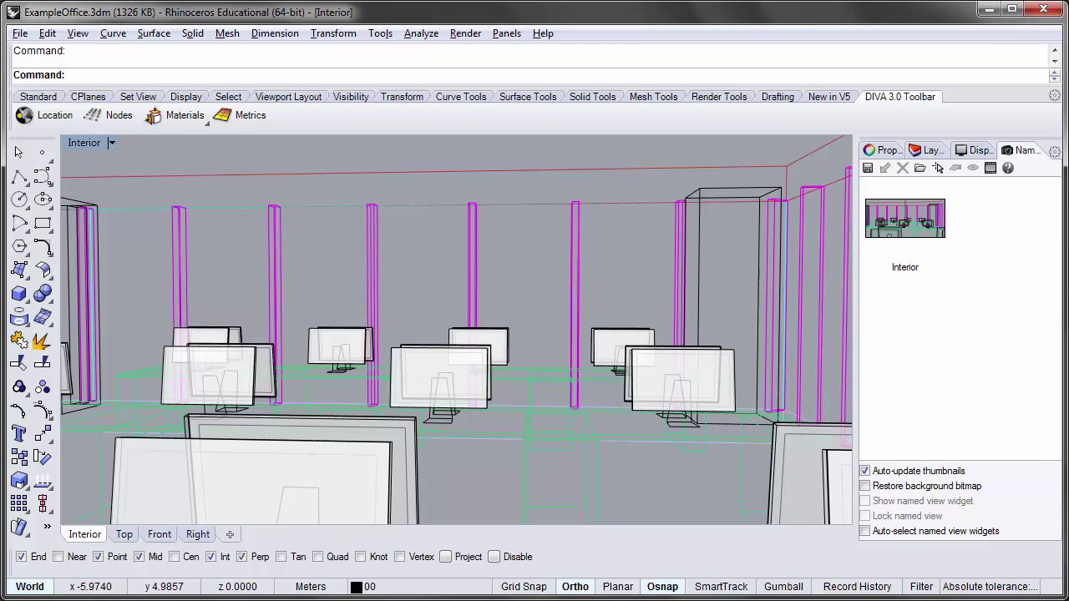
Step: Switch back to Grasshopper and set the camera component's V input to the named view Interior
{"action": "key", "text": "alt+Tab"}
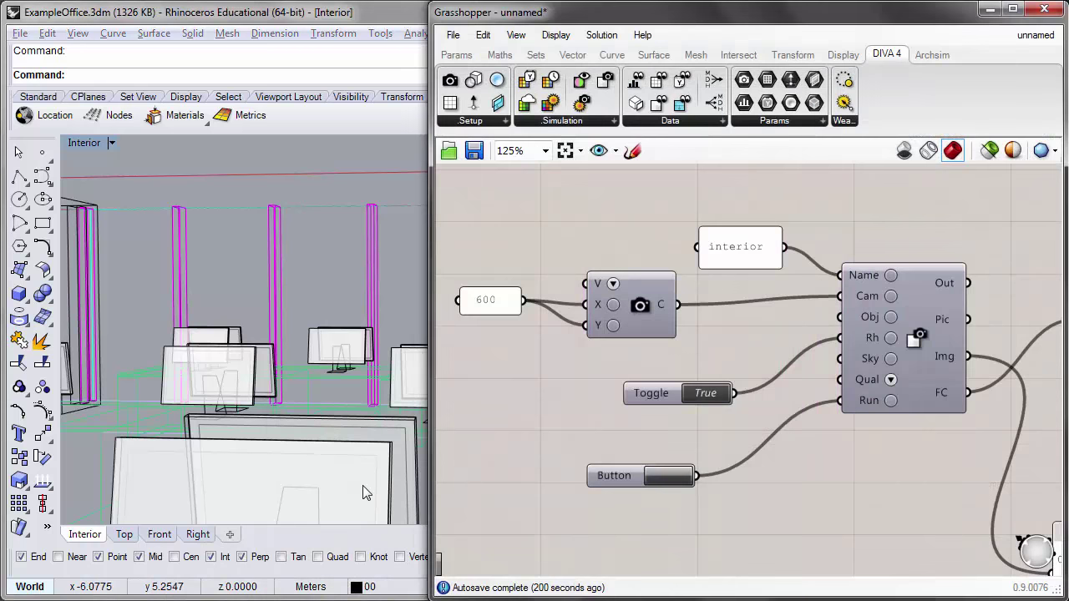
{"action": "scroll", "coordinate": [622, 299], "scroll_direction": "up", "scroll_amount": 3}
{"action": "right_click", "coordinate": [604, 291]}
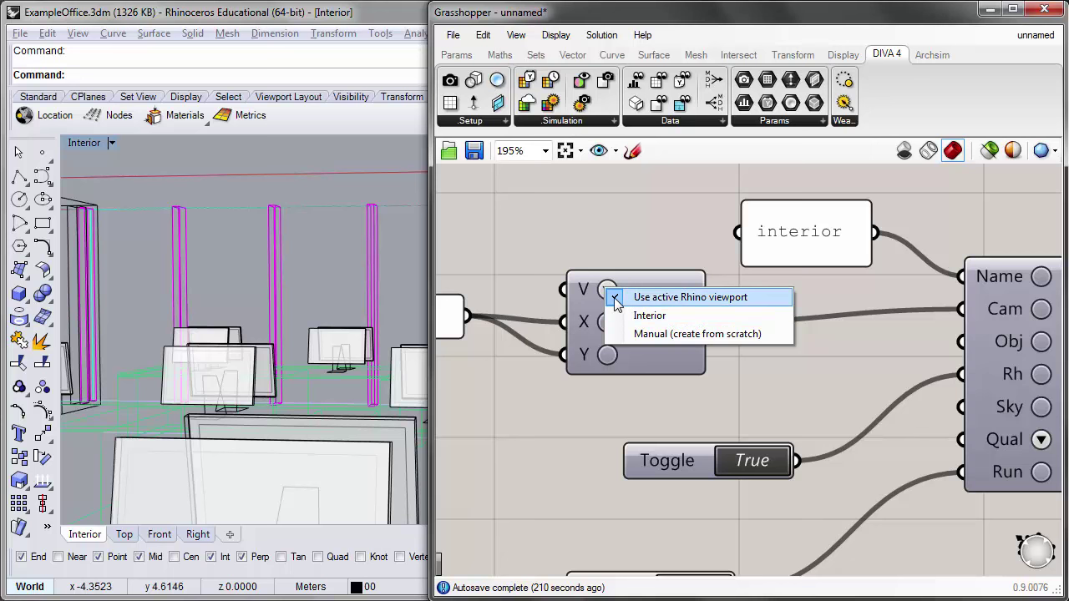
{"action": "left_click", "coordinate": [659, 316]}
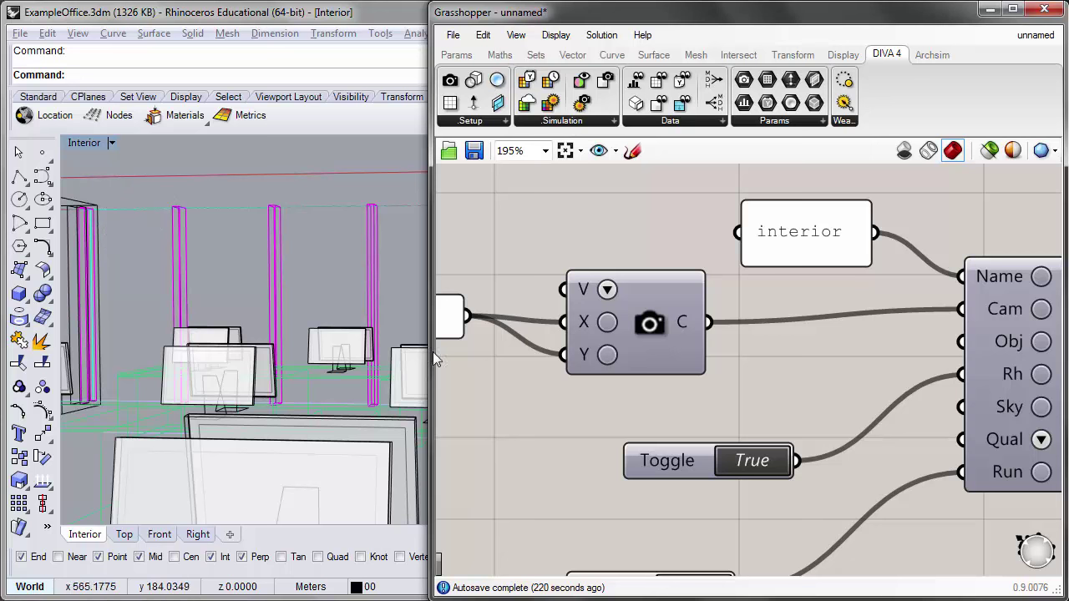
Step: Set the camera component's V input to Use active Rhino viewport
{"action": "left_click", "coordinate": [616, 291]}
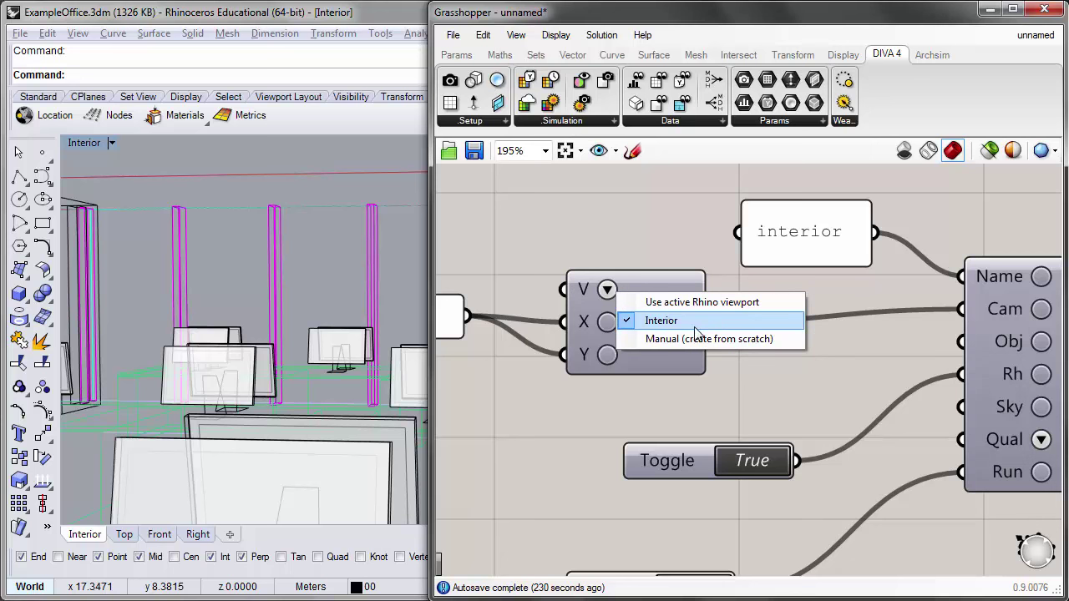
{"action": "left_click", "coordinate": [645, 284]}
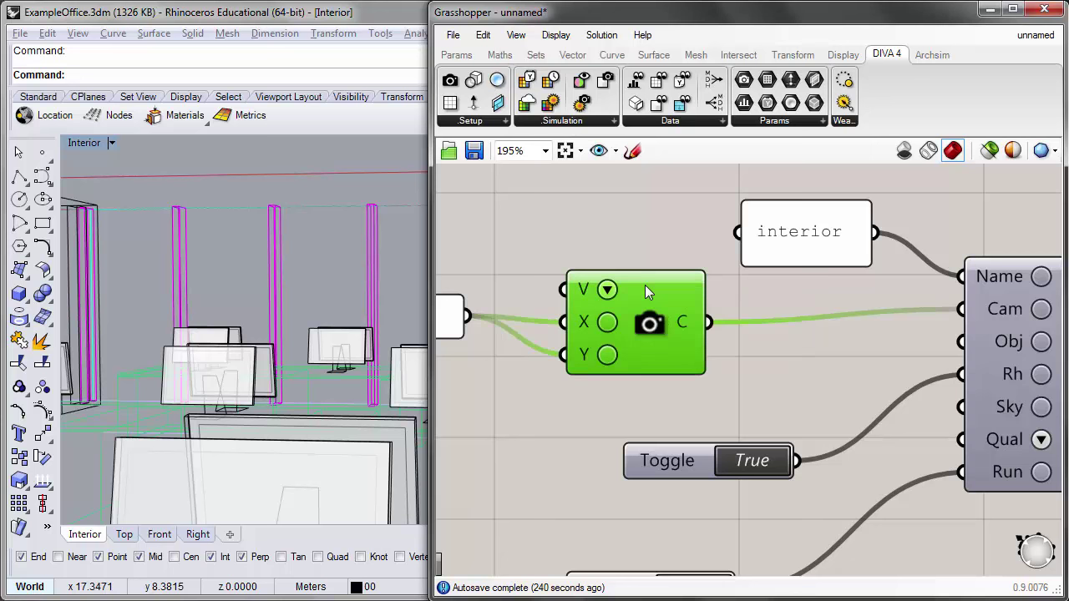
{"action": "left_click", "coordinate": [608, 288]}
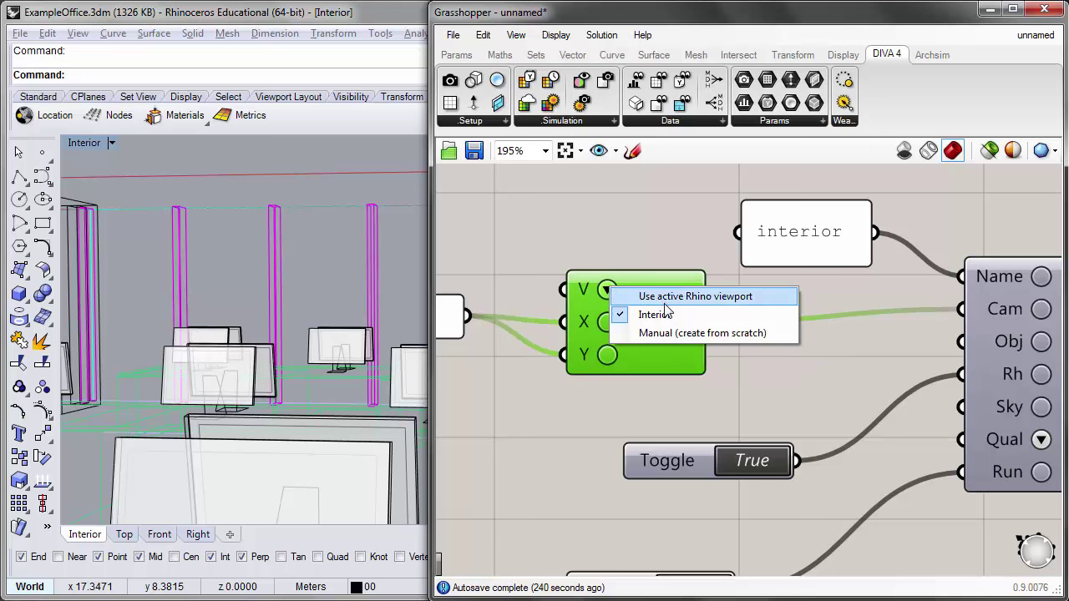
{"action": "left_click", "coordinate": [667, 303]}
{"action": "left_click", "coordinate": [624, 243]}
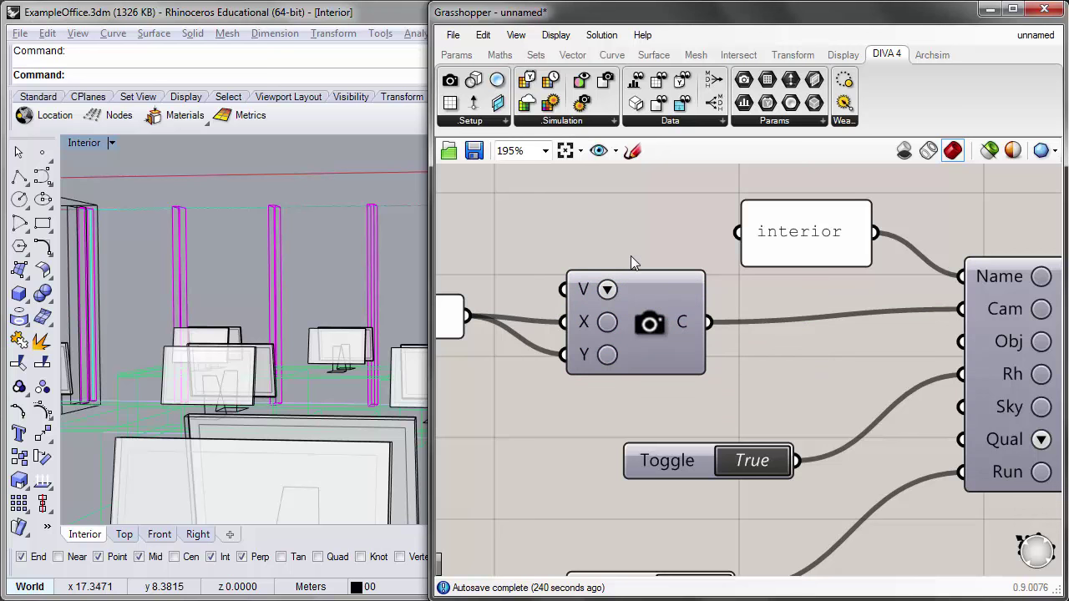
Step: Add the optional View Type input to the camera component
{"action": "scroll", "coordinate": [661, 363], "scroll_direction": "up", "scroll_amount": 2}
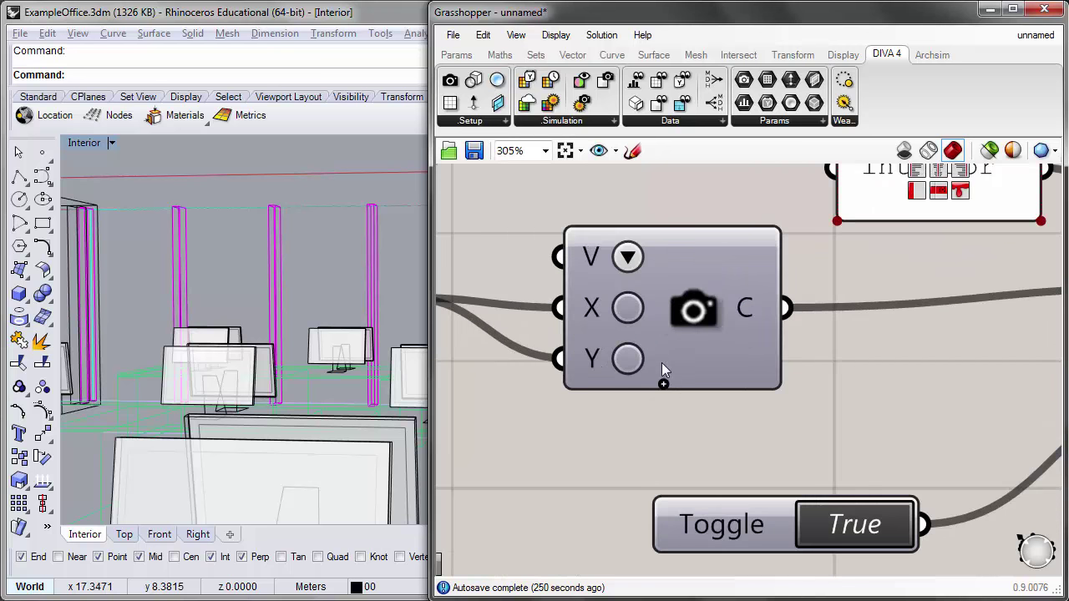
{"action": "scroll", "coordinate": [663, 384], "scroll_direction": "up", "scroll_amount": 1}
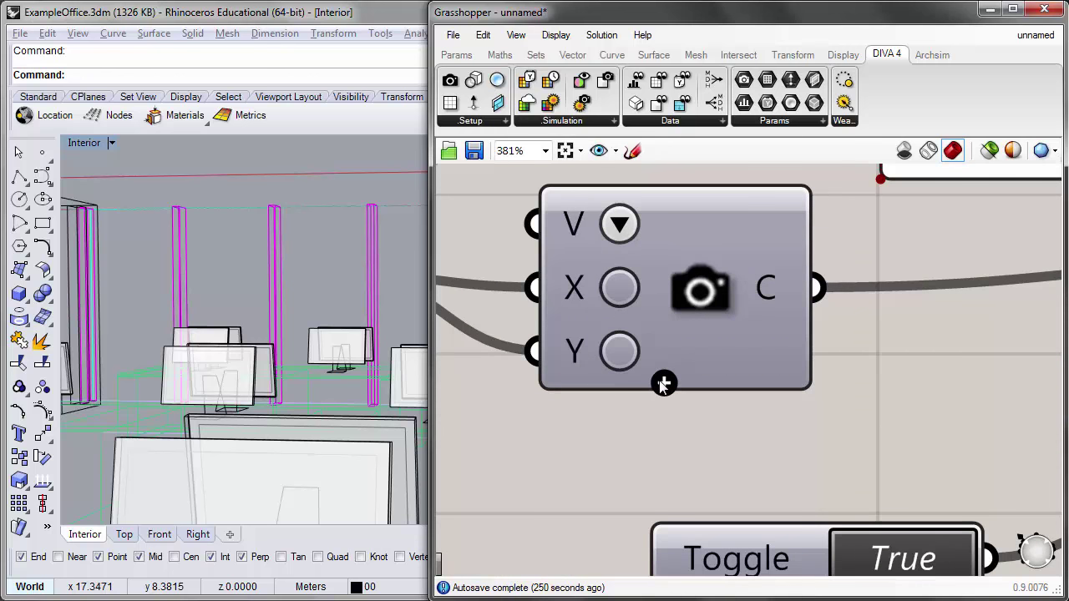
{"action": "left_click", "coordinate": [665, 385]}
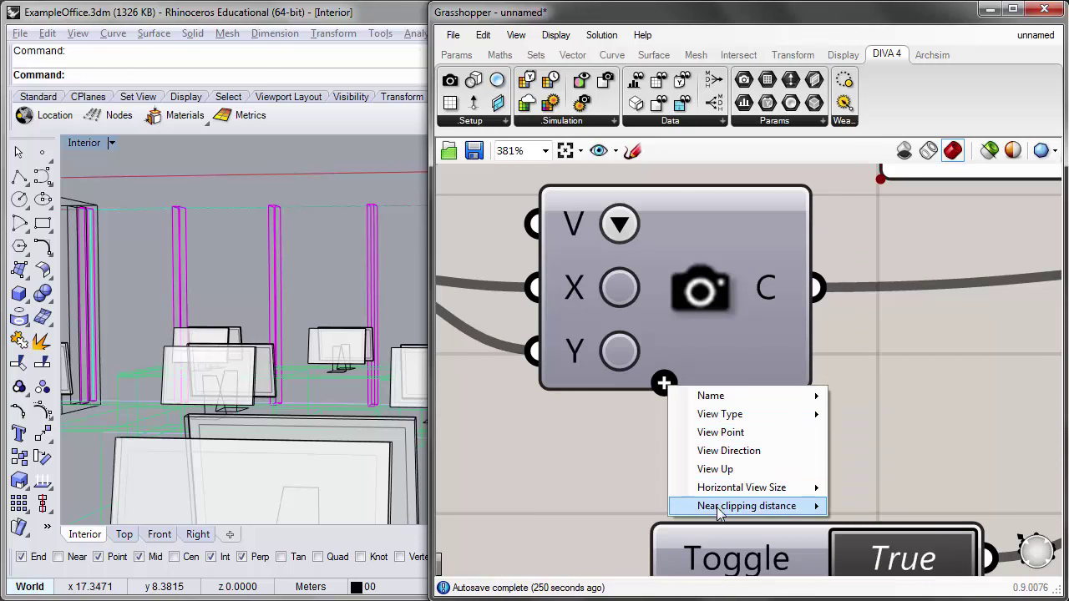
{"action": "mouse_move", "coordinate": [732, 419]}
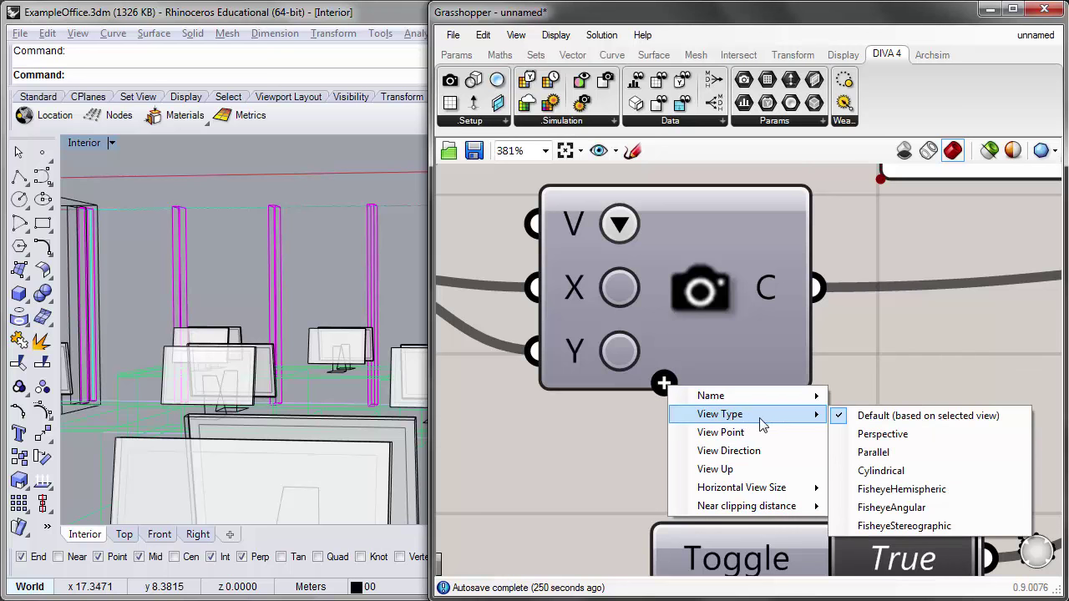
{"action": "left_click", "coordinate": [710, 415]}
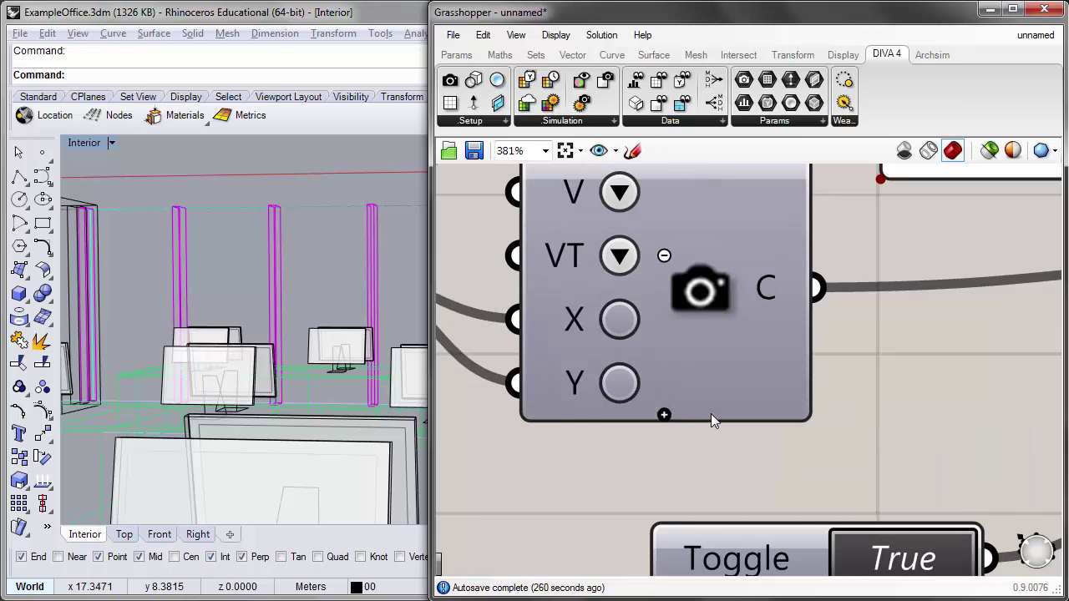
Step: Set the camera component's VT input to FisheyeAngular
{"action": "right_click_drag", "start_coordinate": [668, 444], "coordinate": [731, 487]}
{"action": "scroll", "coordinate": [730, 487], "scroll_direction": "down", "scroll_amount": 3}
{"action": "scroll", "coordinate": [719, 426], "scroll_direction": "up", "scroll_amount": 1}
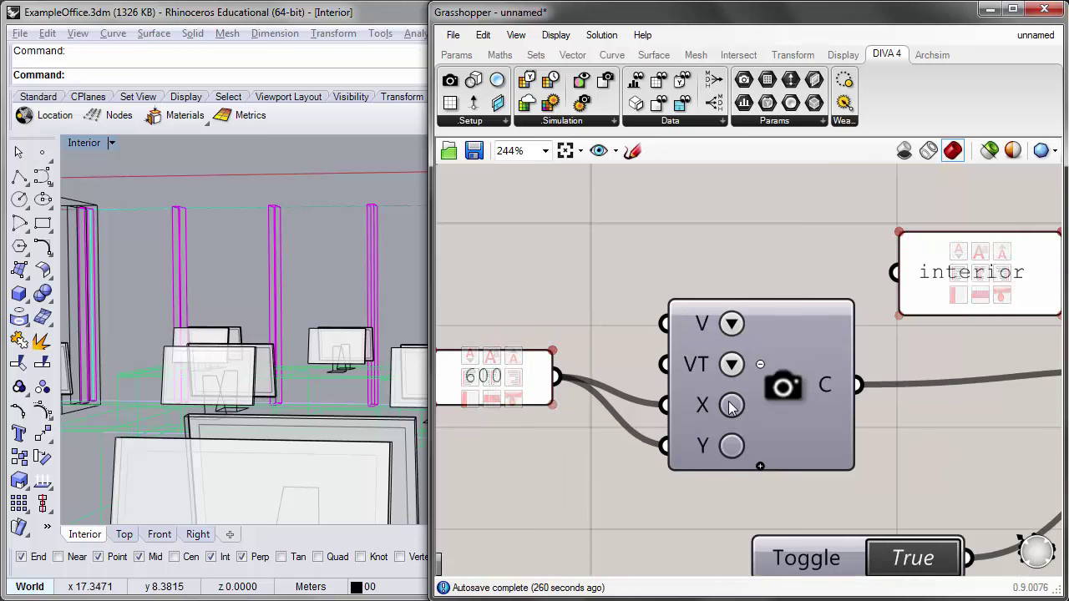
{"action": "scroll", "coordinate": [751, 340], "scroll_direction": "down", "scroll_amount": 1}
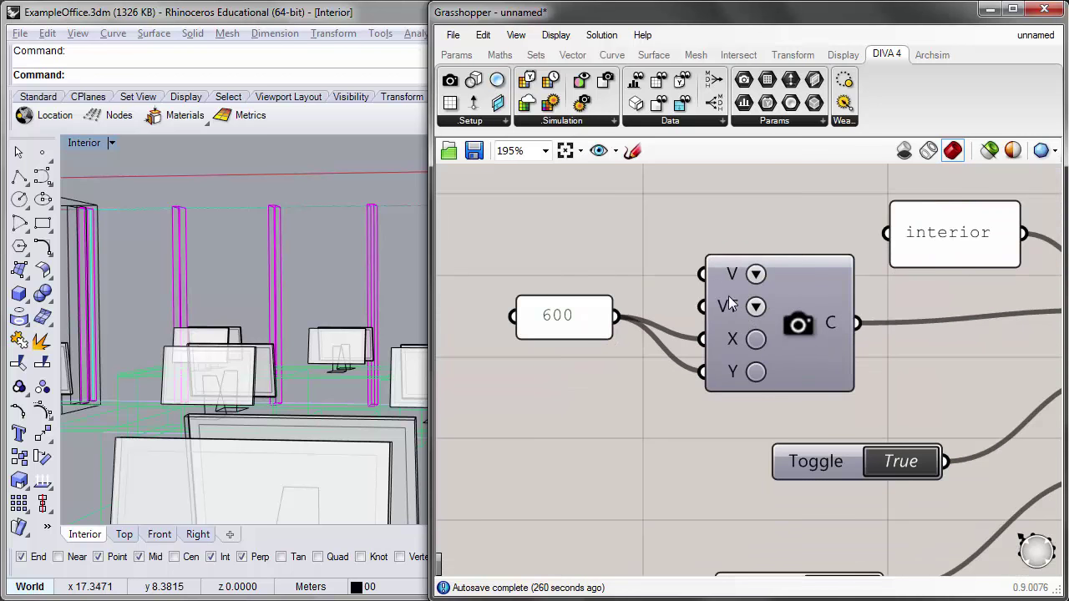
{"action": "mouse_move", "coordinate": [726, 304]}
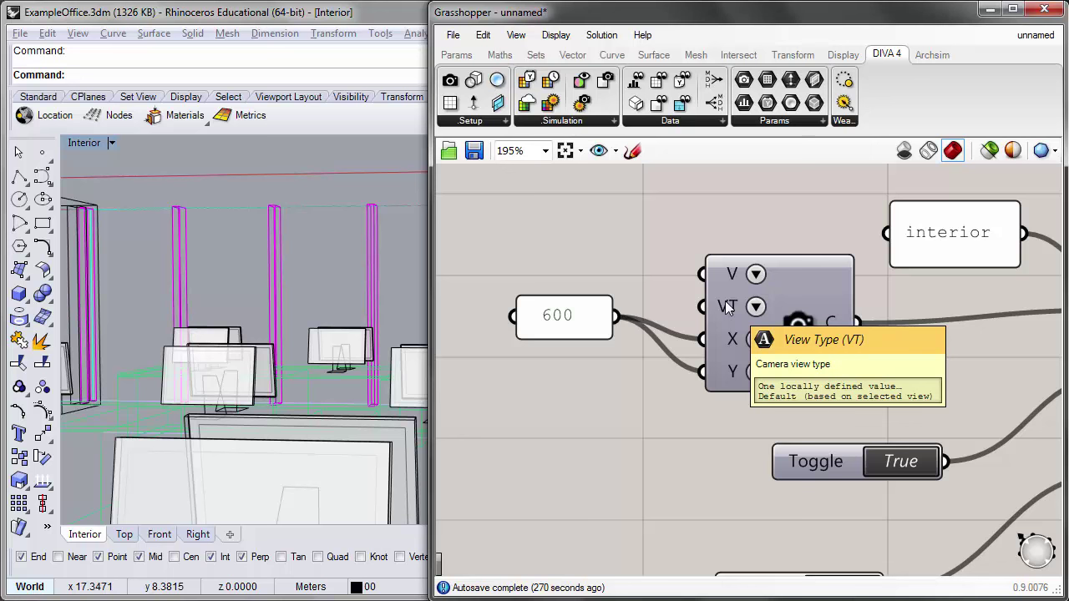
{"action": "right_click_drag", "start_coordinate": [742, 314], "coordinate": [643, 321]}
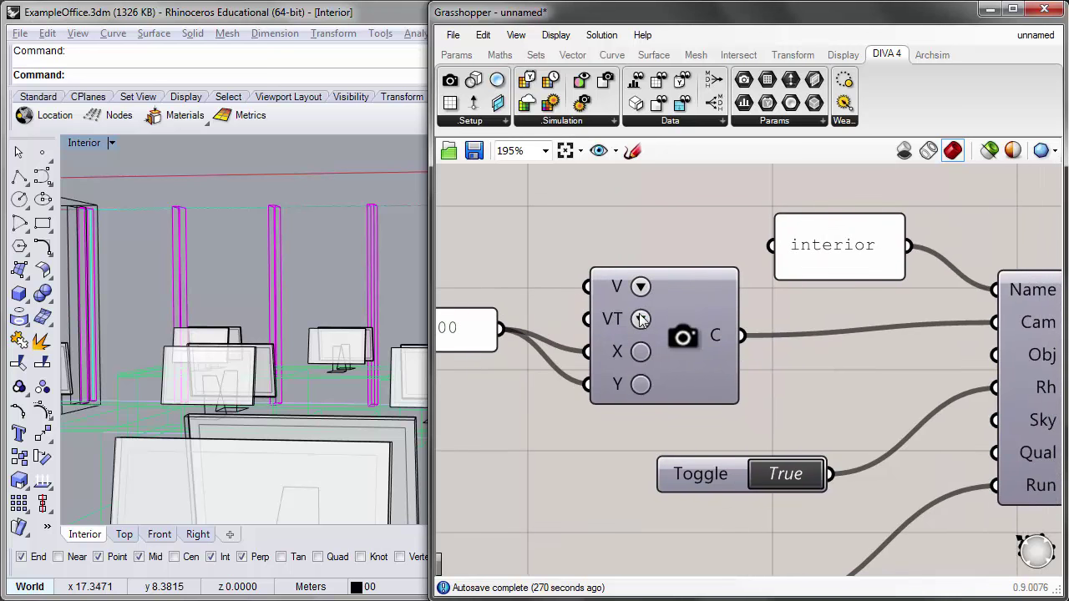
{"action": "left_click", "coordinate": [641, 319]}
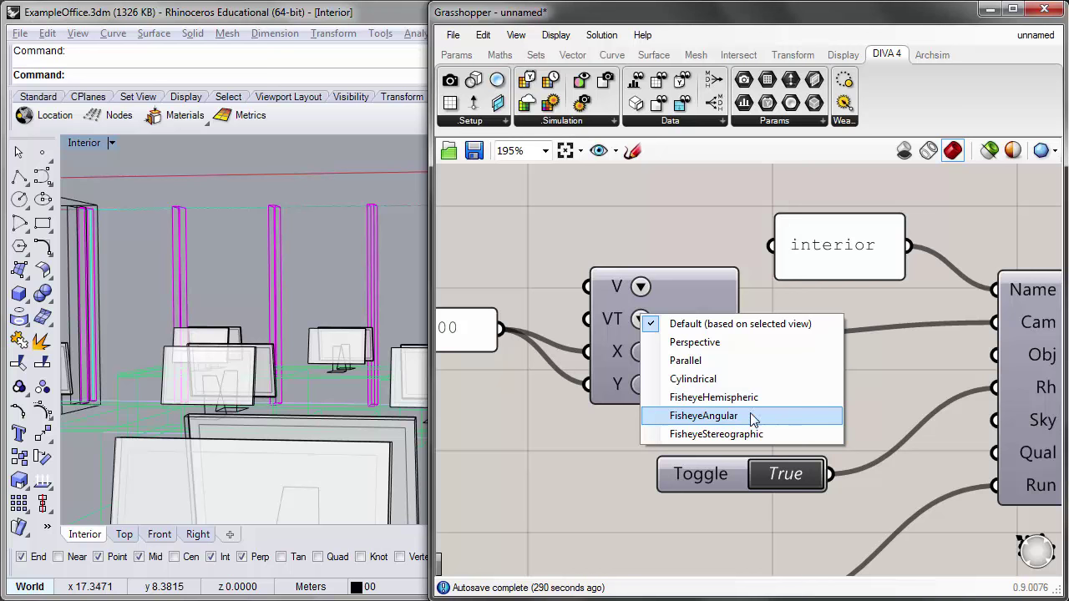
{"action": "left_click", "coordinate": [724, 416]}
Step: Add the optional Falsecolor scale max input to the image simulation component
{"action": "right_click_drag", "start_coordinate": [721, 397], "coordinate": [657, 324]}
{"action": "scroll", "coordinate": [726, 338], "scroll_direction": "down", "scroll_amount": 1}
{"action": "scroll", "coordinate": [747, 328], "scroll_direction": "down", "scroll_amount": 1}
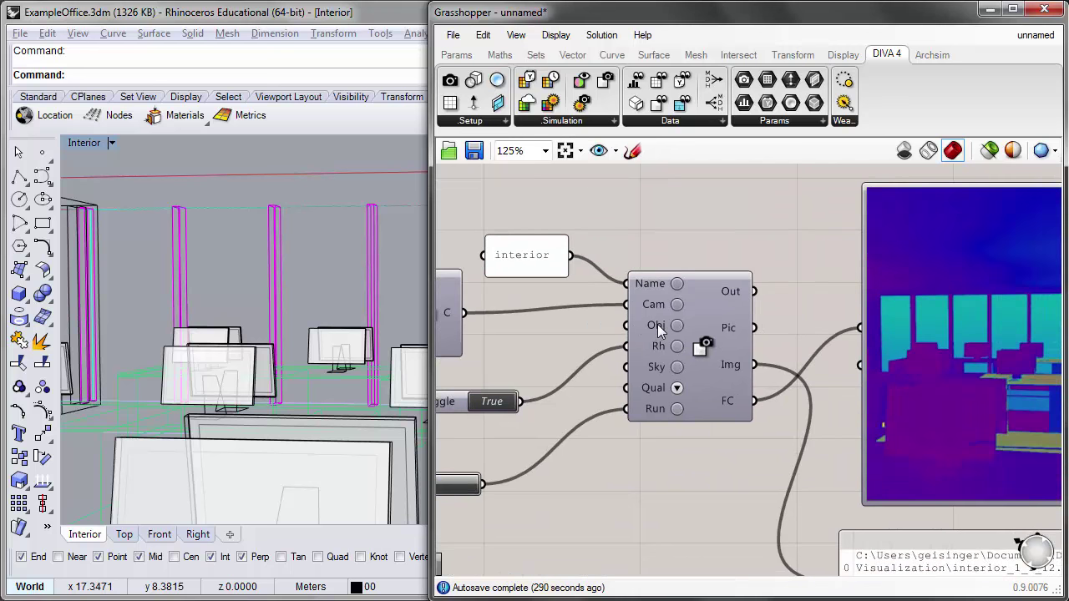
{"action": "scroll", "coordinate": [658, 324], "scroll_direction": "down", "scroll_amount": 1}
{"action": "right_click_drag", "start_coordinate": [762, 360], "coordinate": [675, 357]}
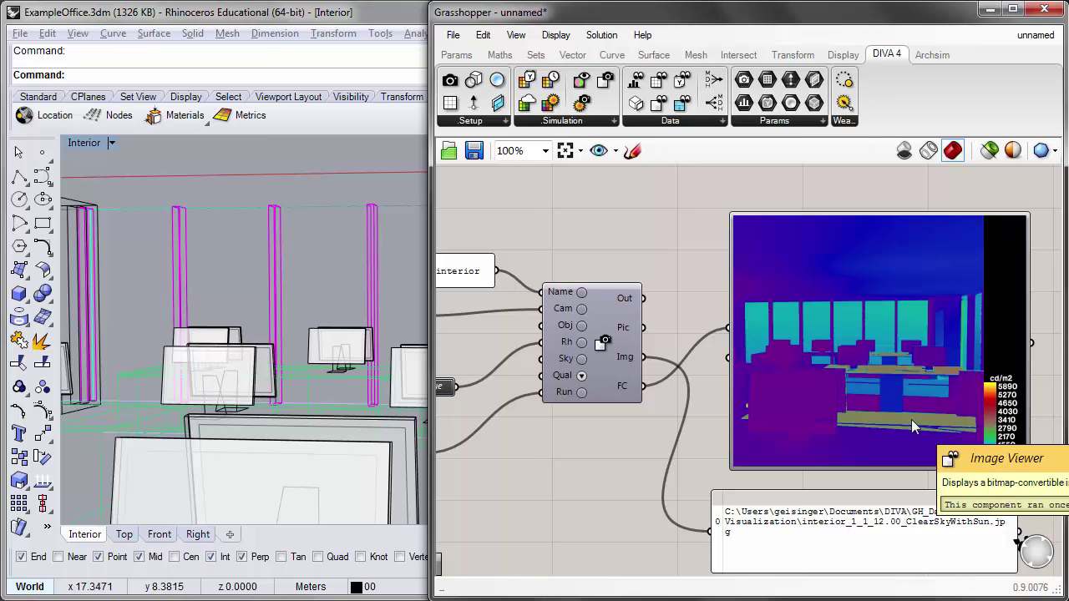
{"action": "right_click_drag", "start_coordinate": [615, 431], "coordinate": [705, 432]}
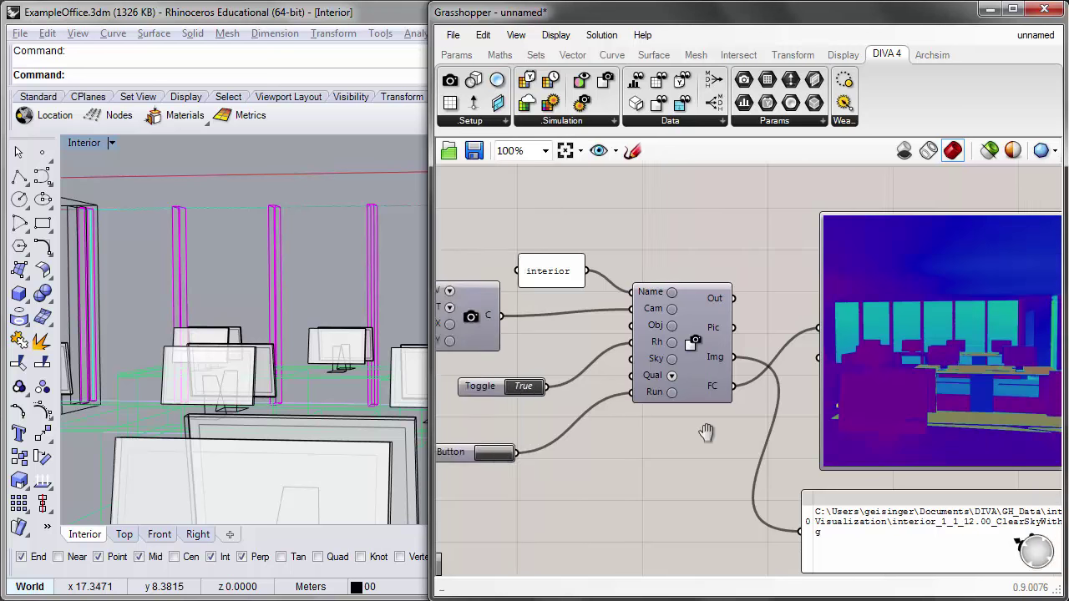
{"action": "scroll", "coordinate": [690, 380], "scroll_direction": "up", "scroll_amount": 5}
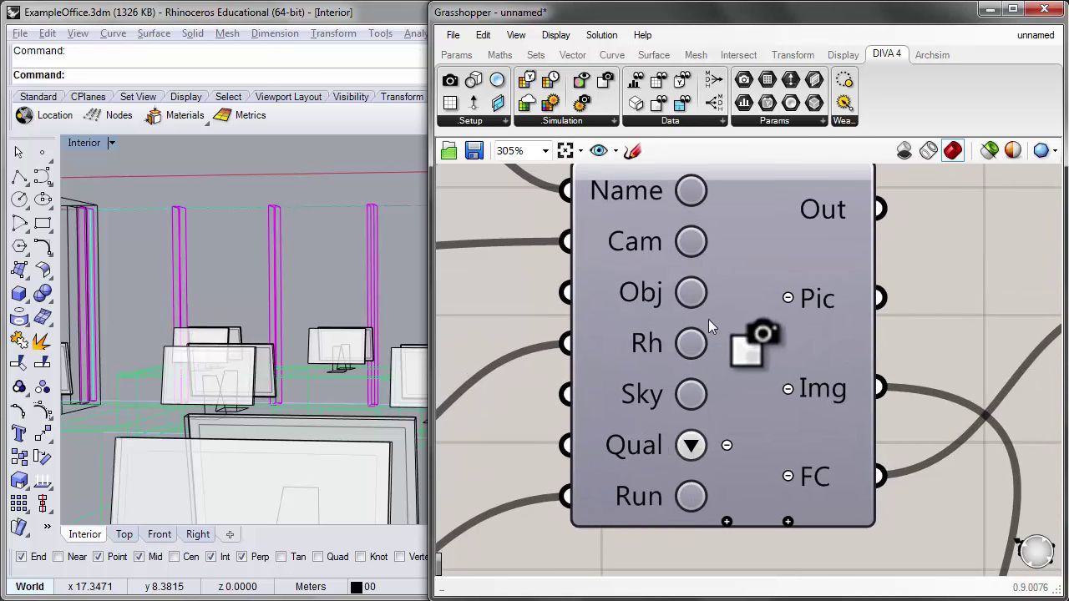
{"action": "scroll", "coordinate": [726, 491], "scroll_direction": "up", "scroll_amount": 1}
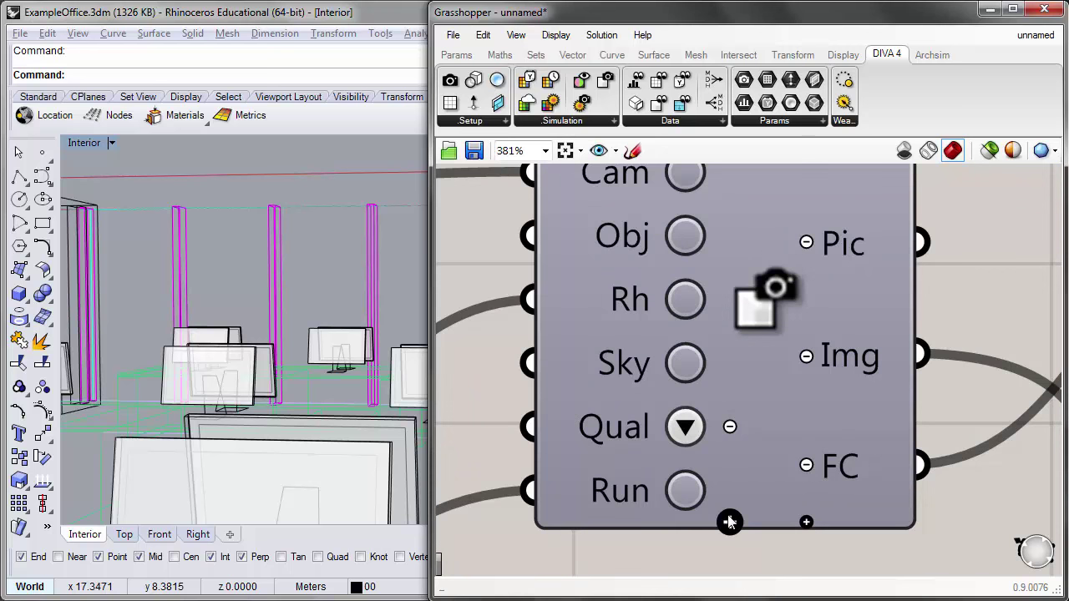
{"action": "right_click_drag", "start_coordinate": [740, 538], "coordinate": [732, 410]}
{"action": "left_click", "coordinate": [720, 398]}
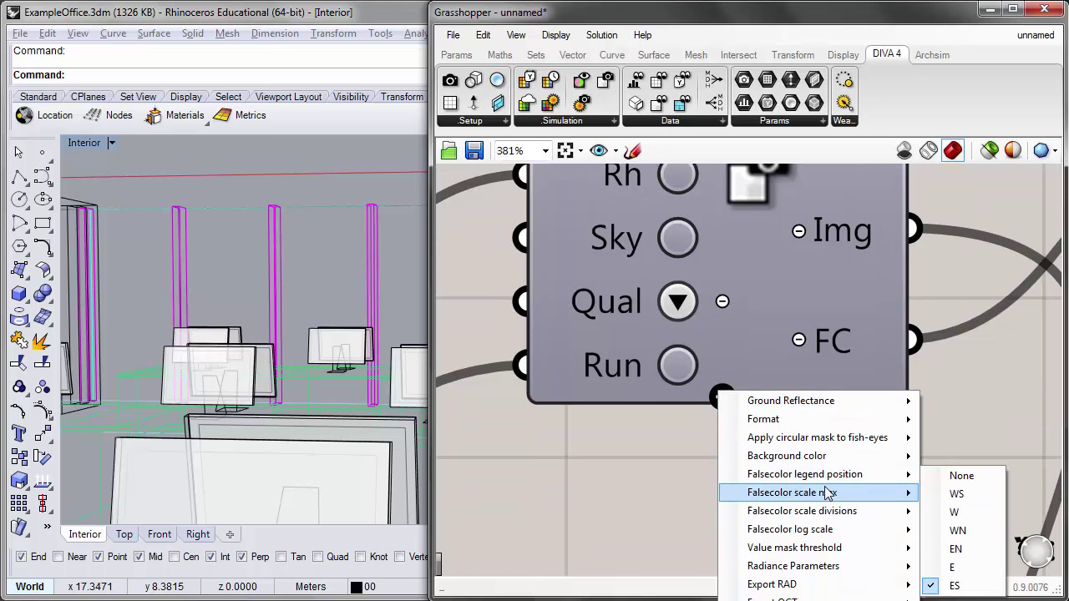
{"action": "mouse_move", "coordinate": [787, 499]}
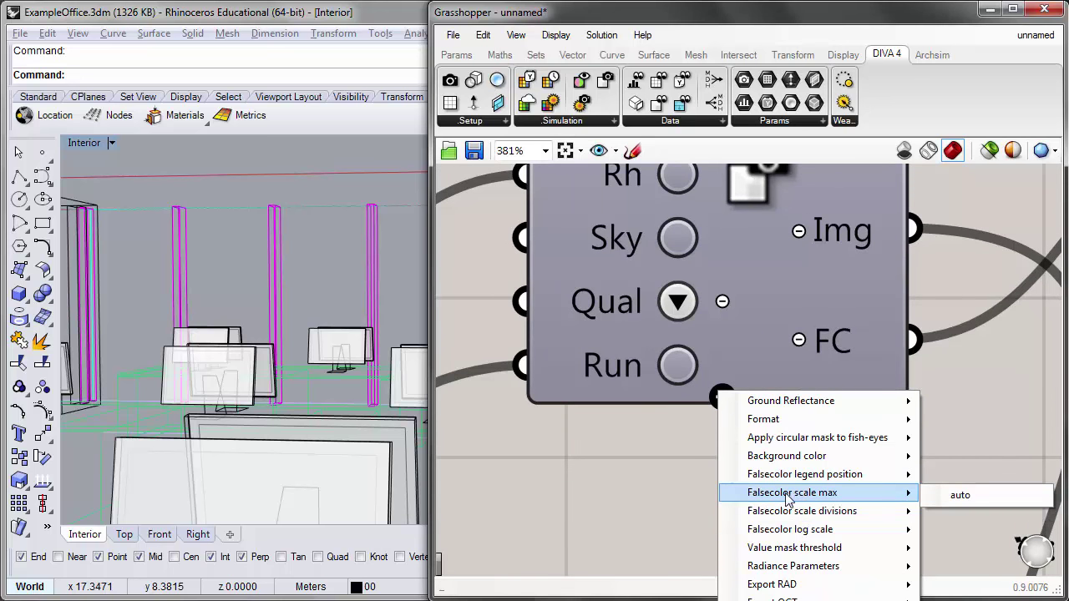
{"action": "left_click", "coordinate": [831, 494]}
Step: Duplicate the interior text panel and place the copy between the toggle and the run button
{"action": "scroll", "coordinate": [631, 482], "scroll_direction": "down", "scroll_amount": 1}
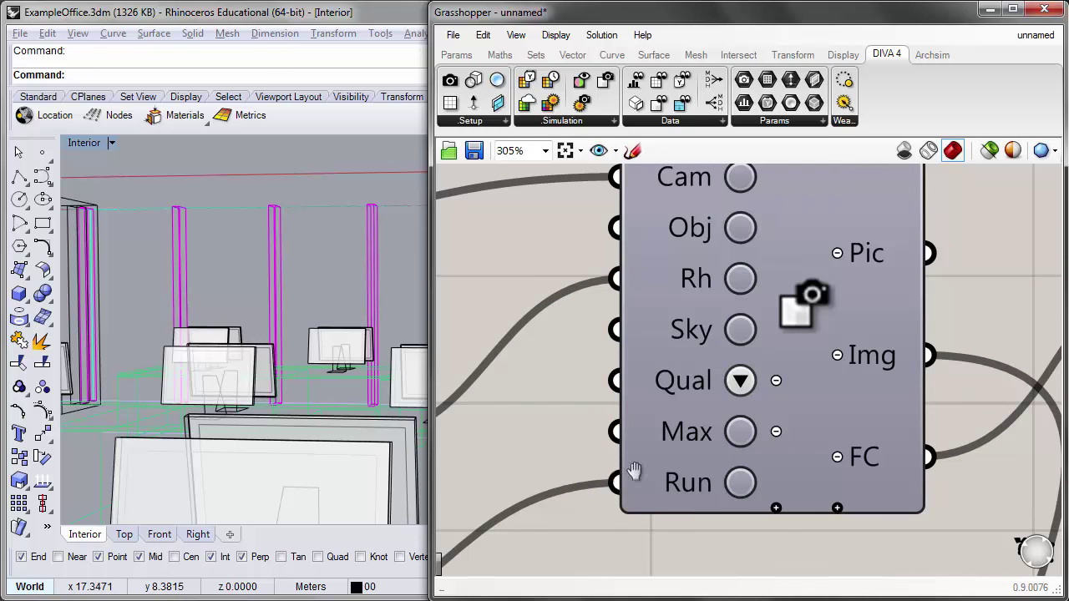
{"action": "scroll", "coordinate": [634, 472], "scroll_direction": "down", "scroll_amount": 1}
{"action": "scroll", "coordinate": [610, 372], "scroll_direction": "down", "scroll_amount": 2}
{"action": "left_click", "coordinate": [600, 240]}
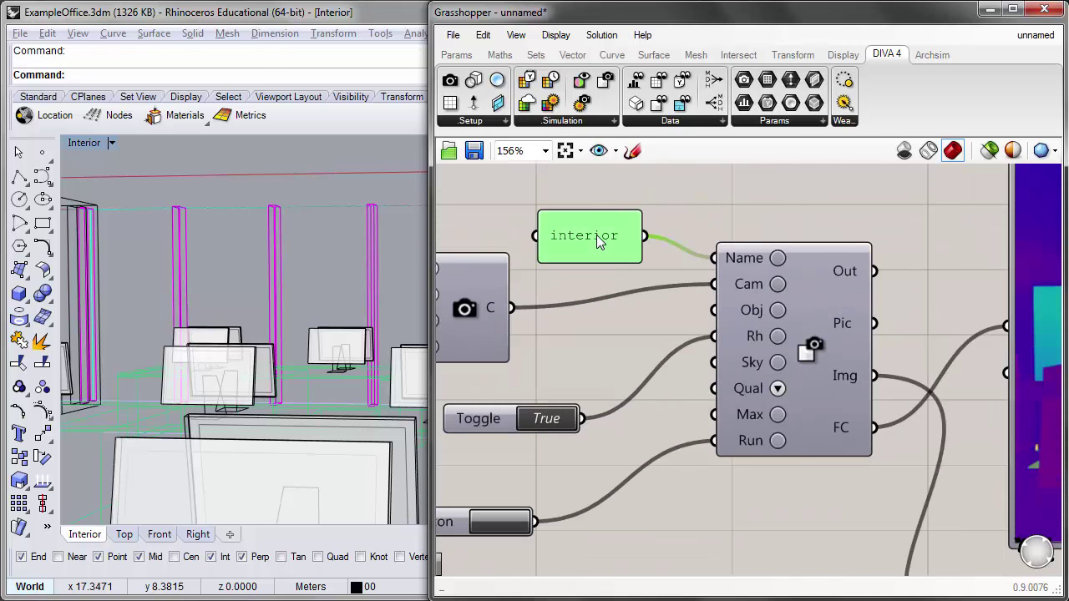
{"action": "left_click_drag", "start_coordinate": [600, 240], "coordinate": [677, 470], "text": "alt"}
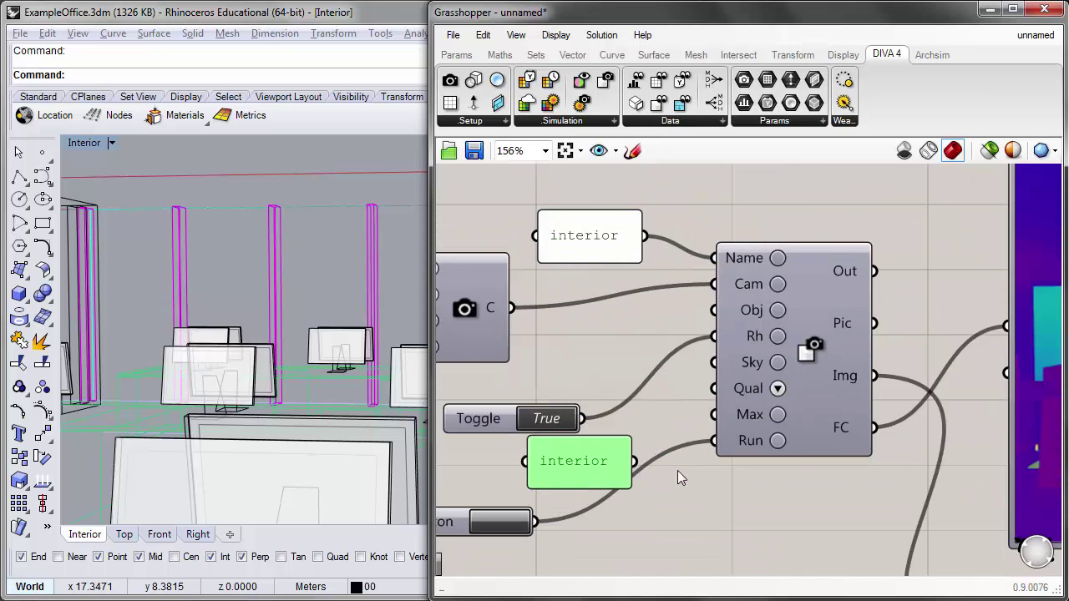
Step: Check the false-color legend range and change the duplicated panel's text to 3000
{"action": "scroll", "coordinate": [653, 421], "scroll_direction": "down", "scroll_amount": 2}
{"action": "scroll", "coordinate": [947, 415], "scroll_direction": "up", "scroll_amount": 1}
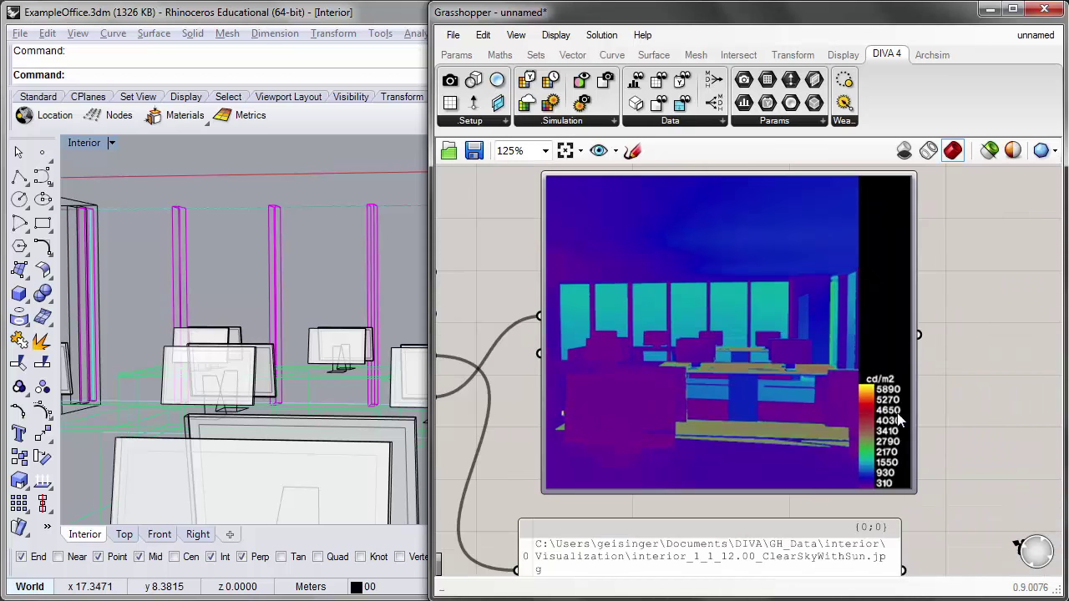
{"action": "scroll", "coordinate": [787, 441], "scroll_direction": "down", "scroll_amount": 1}
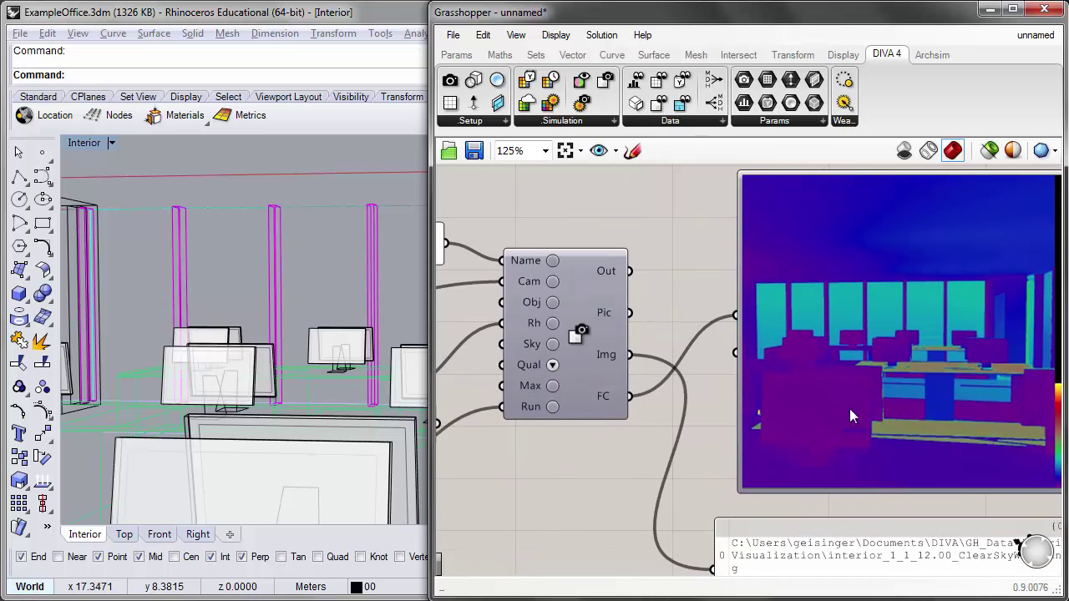
{"action": "scroll", "coordinate": [849, 409], "scroll_direction": "down", "scroll_amount": 1}
{"action": "scroll", "coordinate": [640, 419], "scroll_direction": "up", "scroll_amount": 3}
{"action": "double_click", "coordinate": [768, 443]}
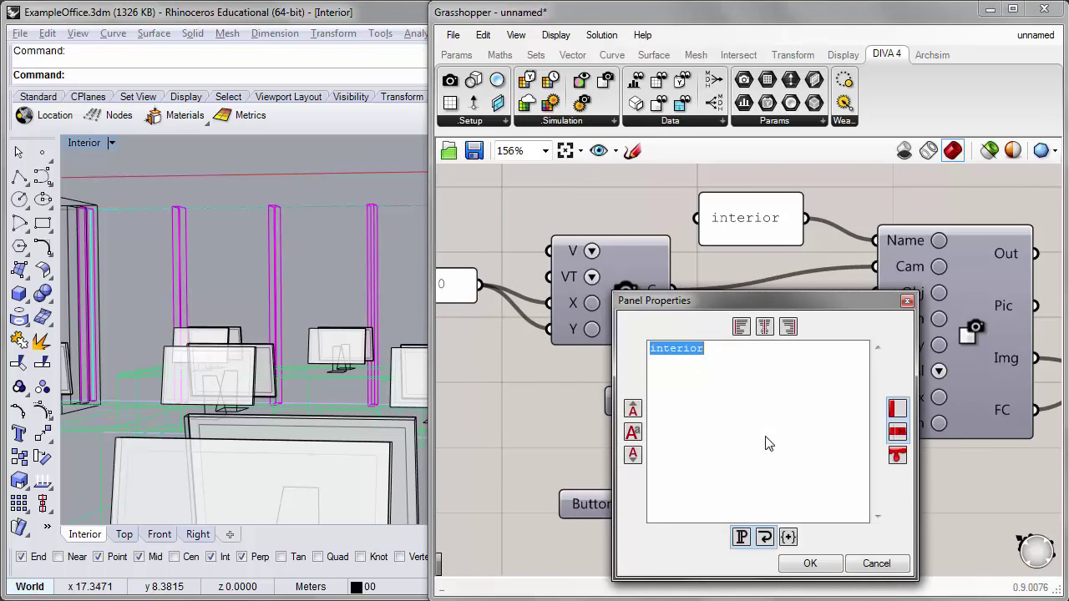
{"action": "type", "text": "3000"}
{"action": "left_click", "coordinate": [806, 563]}
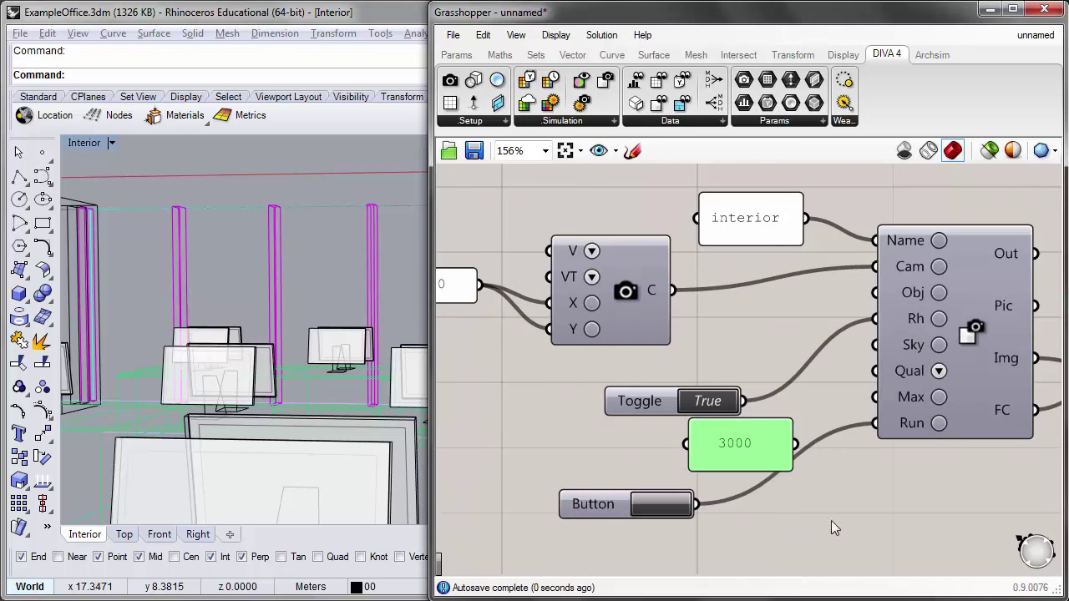
Step: Connect the 3000 panel to the Max input of the image simulation component
{"action": "right_click_drag", "start_coordinate": [792, 479], "coordinate": [653, 475]}
{"action": "left_click_drag", "start_coordinate": [647, 458], "coordinate": [736, 392]}
{"action": "right_click_drag", "start_coordinate": [832, 470], "coordinate": [656, 478]}
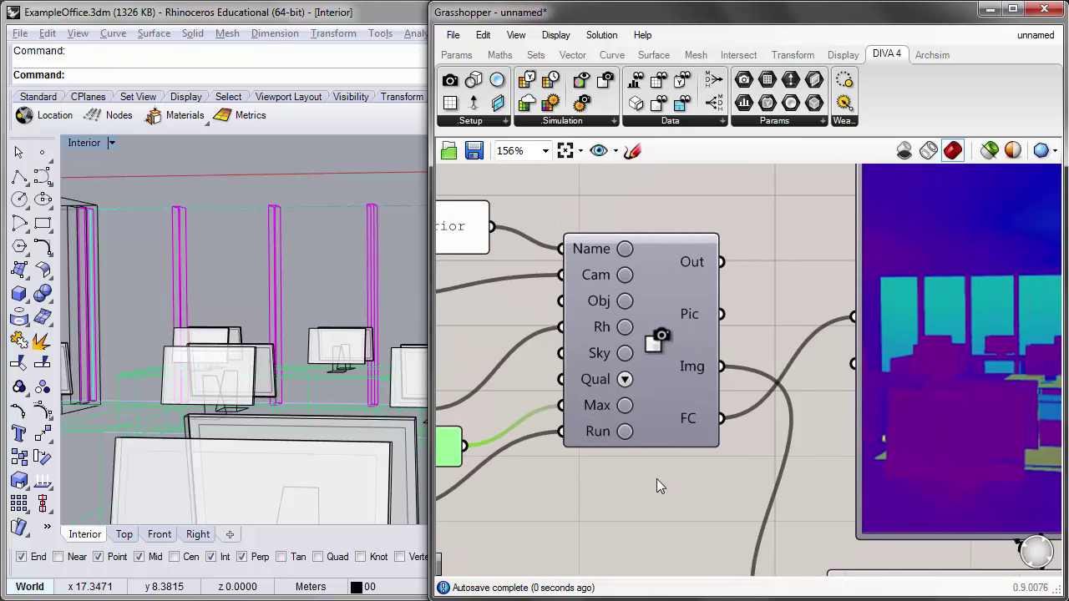
Step: Verify the camera's view type setting and rerun the image simulation to update the false-color image
{"action": "scroll", "coordinate": [666, 476], "scroll_direction": "down", "scroll_amount": 3}
{"action": "right_click_drag", "start_coordinate": [520, 365], "coordinate": [513, 313]}
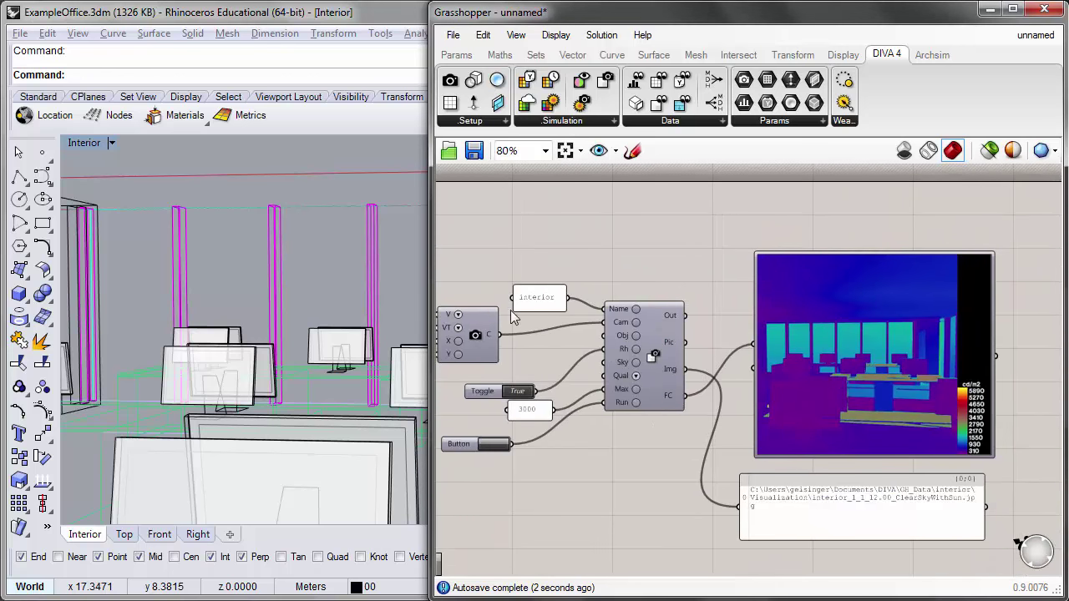
{"action": "scroll", "coordinate": [457, 328], "scroll_direction": "up", "scroll_amount": 3}
{"action": "left_click", "coordinate": [458, 327]}
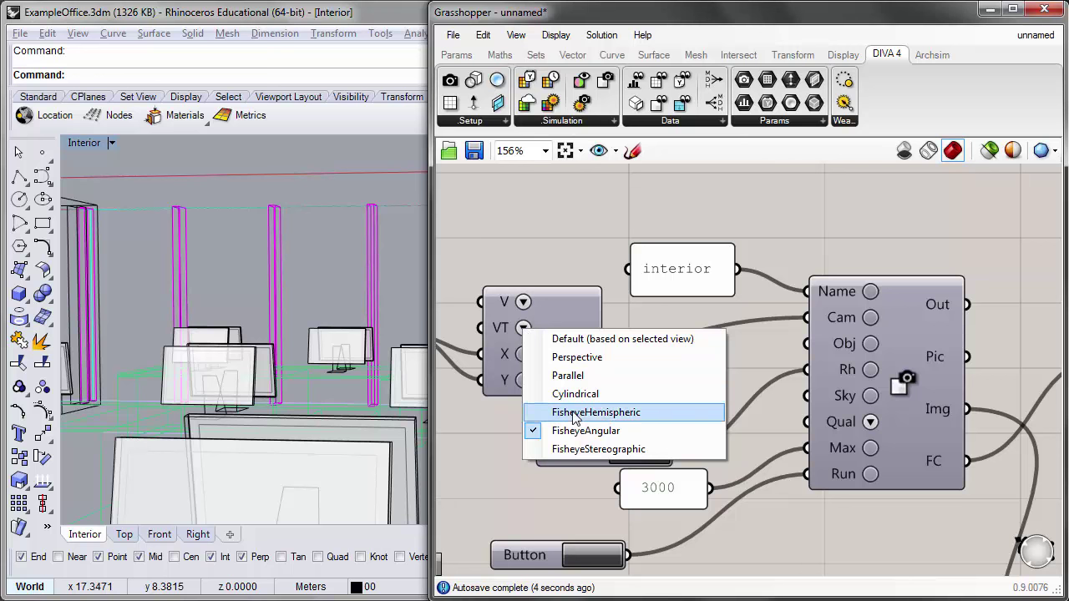
{"action": "left_click", "coordinate": [692, 309]}
{"action": "scroll", "coordinate": [490, 351], "scroll_direction": "down", "scroll_amount": 3}
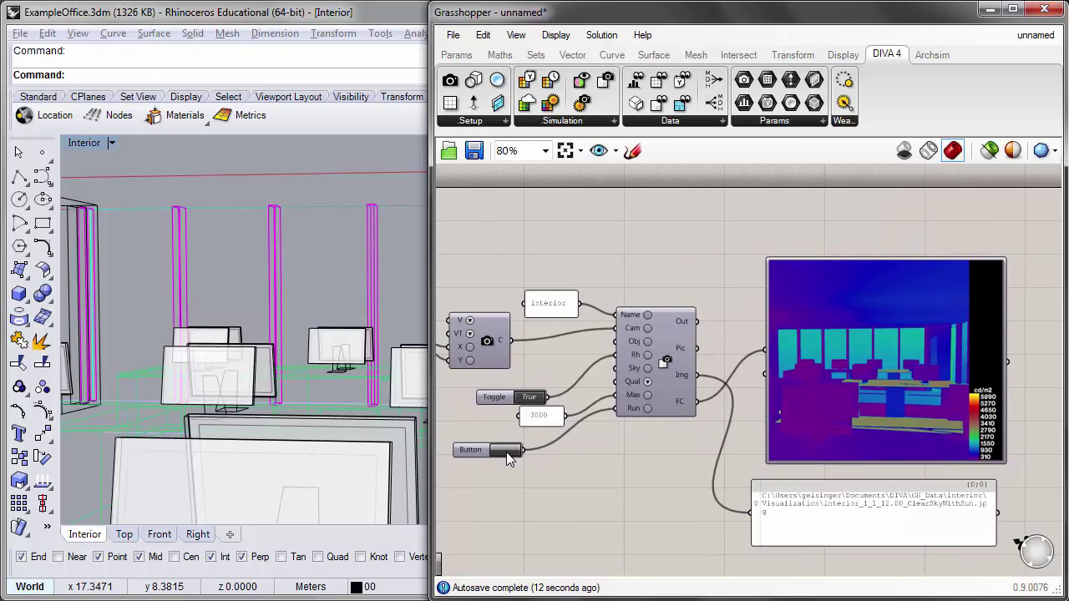
{"action": "left_click", "coordinate": [507, 452]}
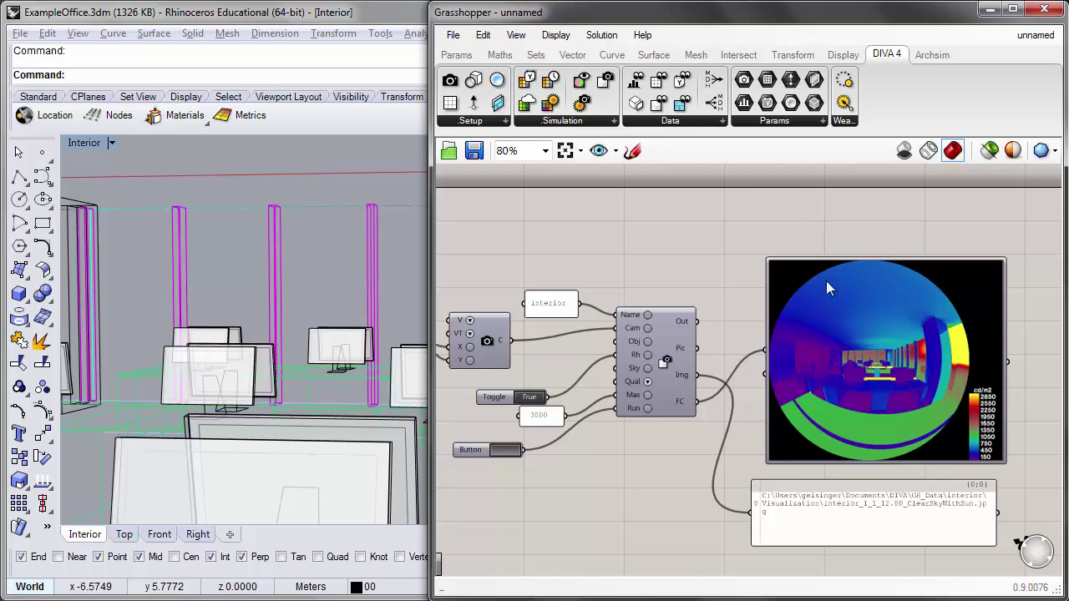
{"action": "scroll", "coordinate": [951, 349], "scroll_direction": "up", "scroll_amount": 2}
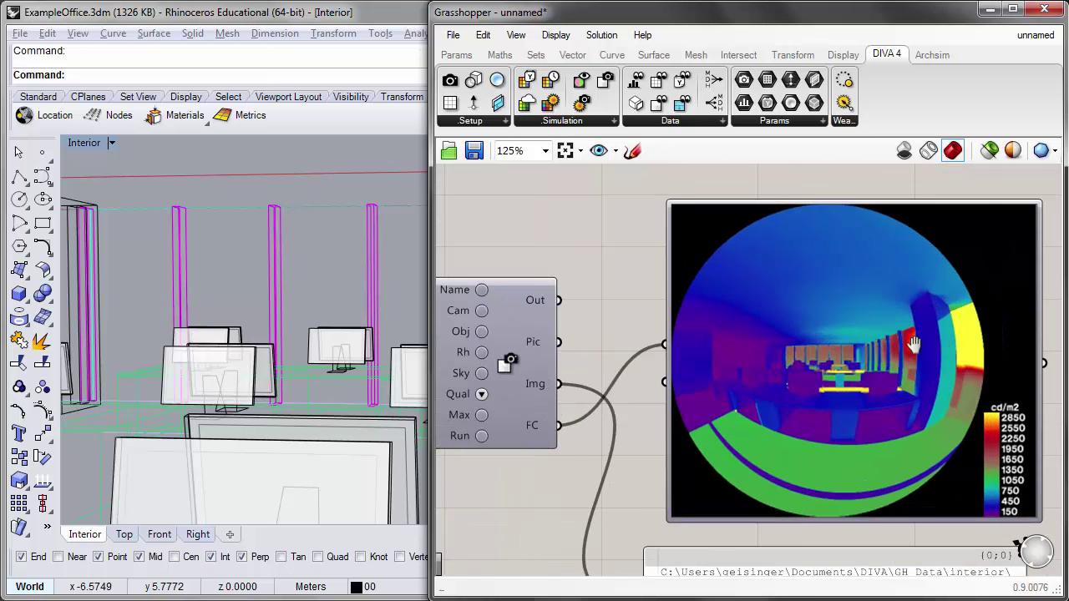
{"action": "right_click_drag", "start_coordinate": [914, 342], "coordinate": [895, 336]}
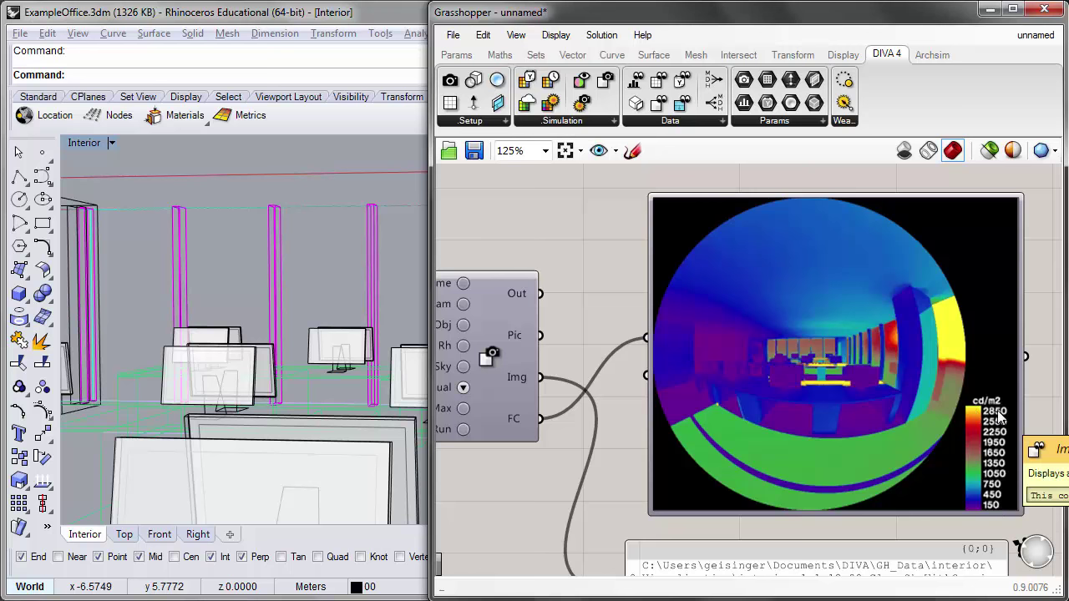
Step: Connect the Img output of the image simulation component to the image viewer, replacing the false-color connection
{"action": "scroll", "coordinate": [668, 438], "scroll_direction": "down", "scroll_amount": 1}
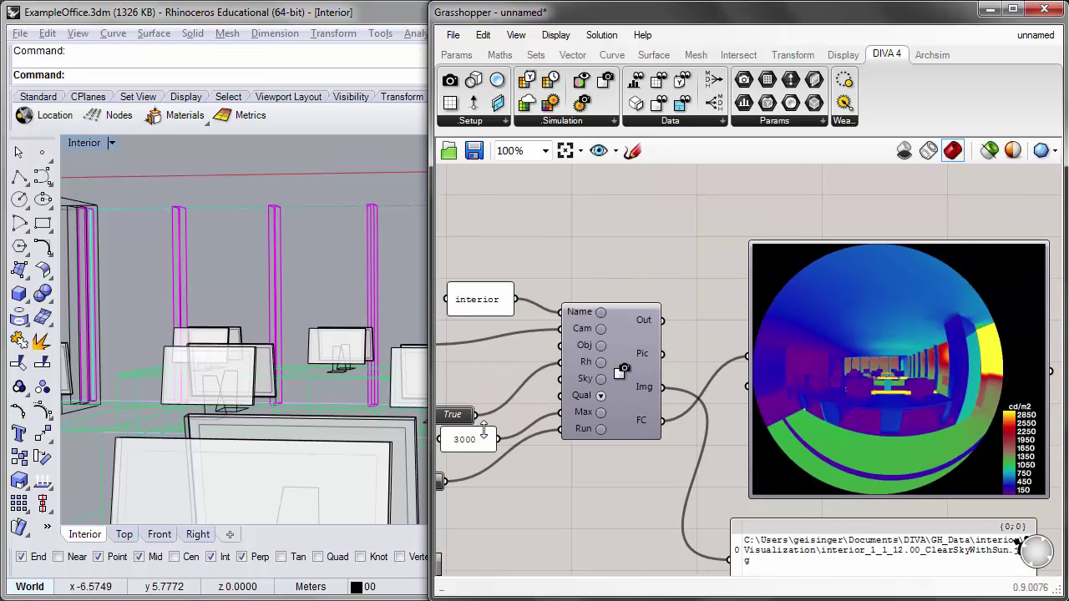
{"action": "left_click_drag", "start_coordinate": [430, 376], "coordinate": [340, 376]}
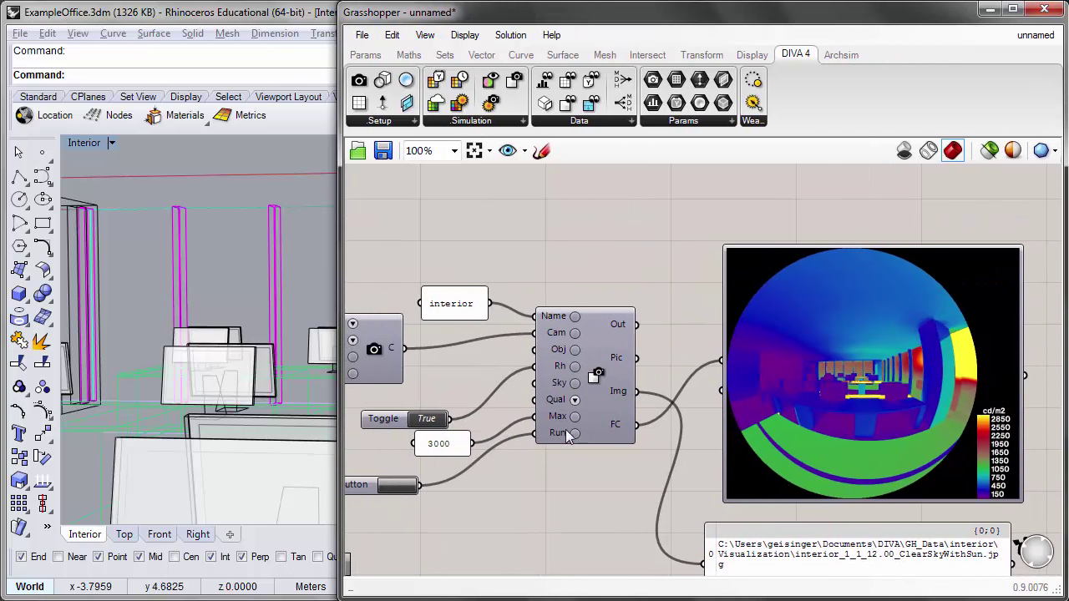
{"action": "scroll", "coordinate": [750, 425], "scroll_direction": "up", "scroll_amount": 1}
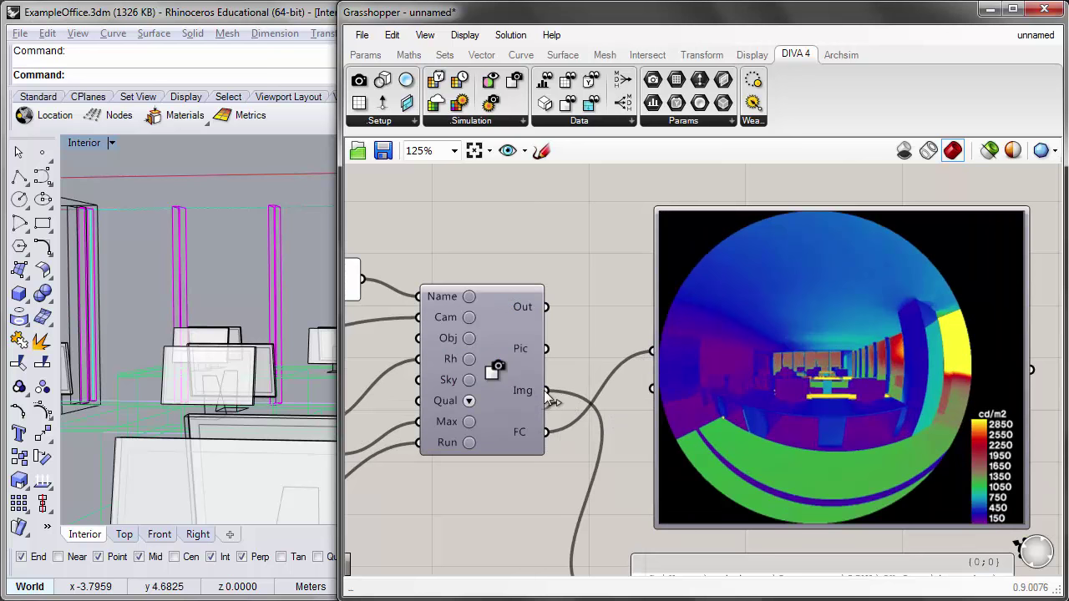
{"action": "left_click_drag", "start_coordinate": [541, 390], "coordinate": [652, 352]}
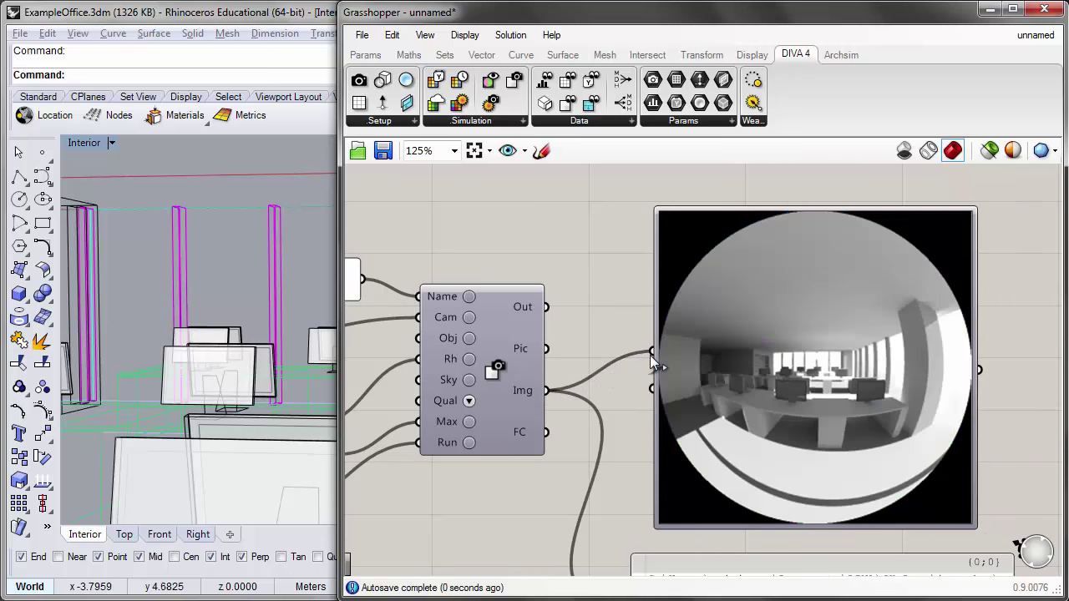
{"action": "scroll", "coordinate": [1017, 433], "scroll_direction": "up", "scroll_amount": 1}
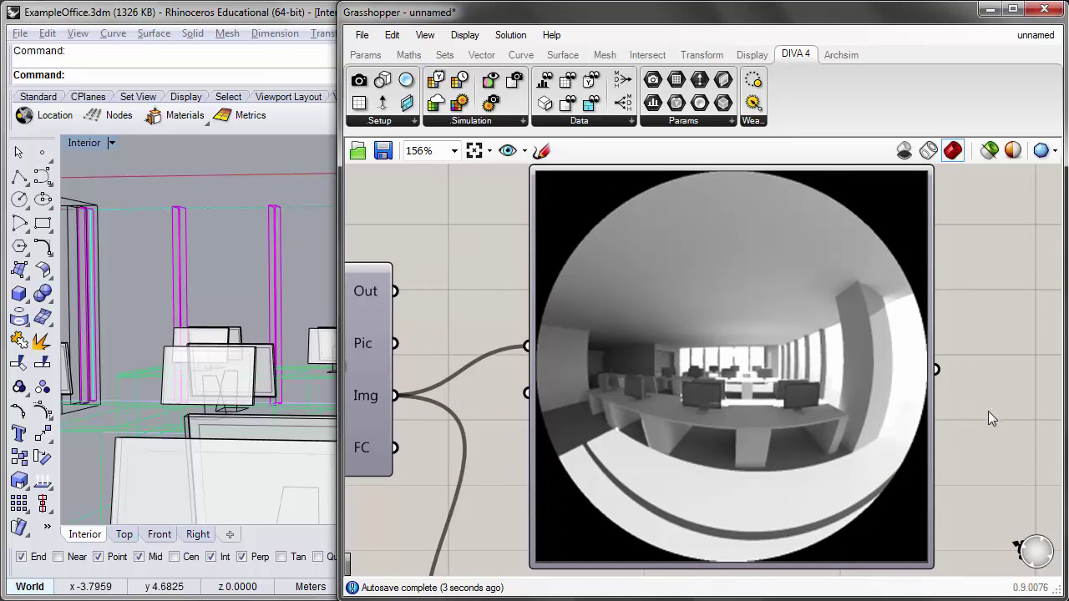
{"action": "scroll", "coordinate": [998, 433], "scroll_direction": "down", "scroll_amount": 1}
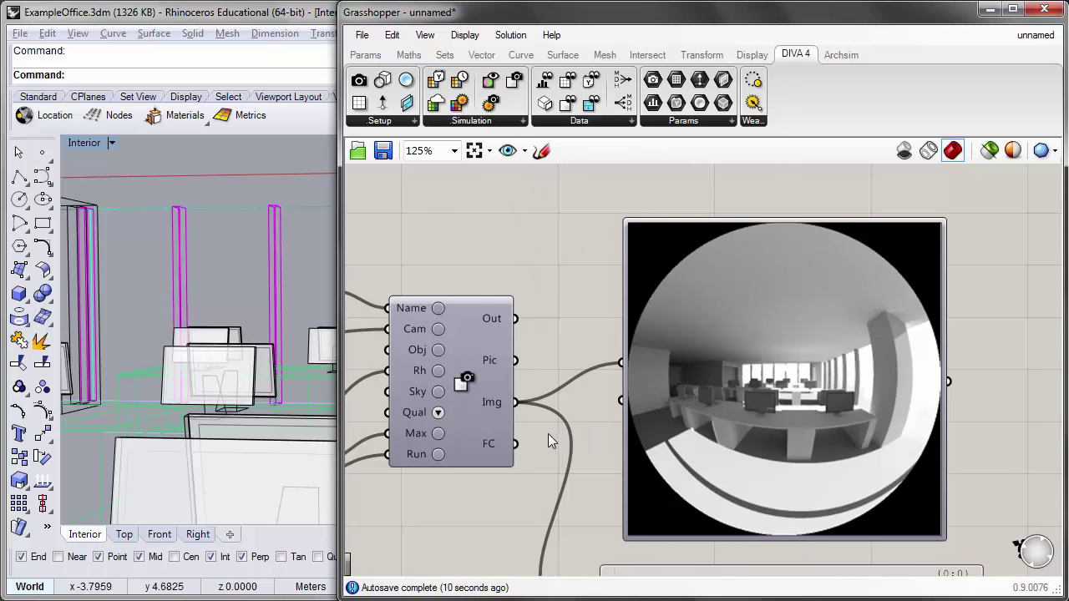
Step: Check the available view source options of the camera component
{"action": "left_click_drag", "start_coordinate": [342, 191], "coordinate": [365, 191]}
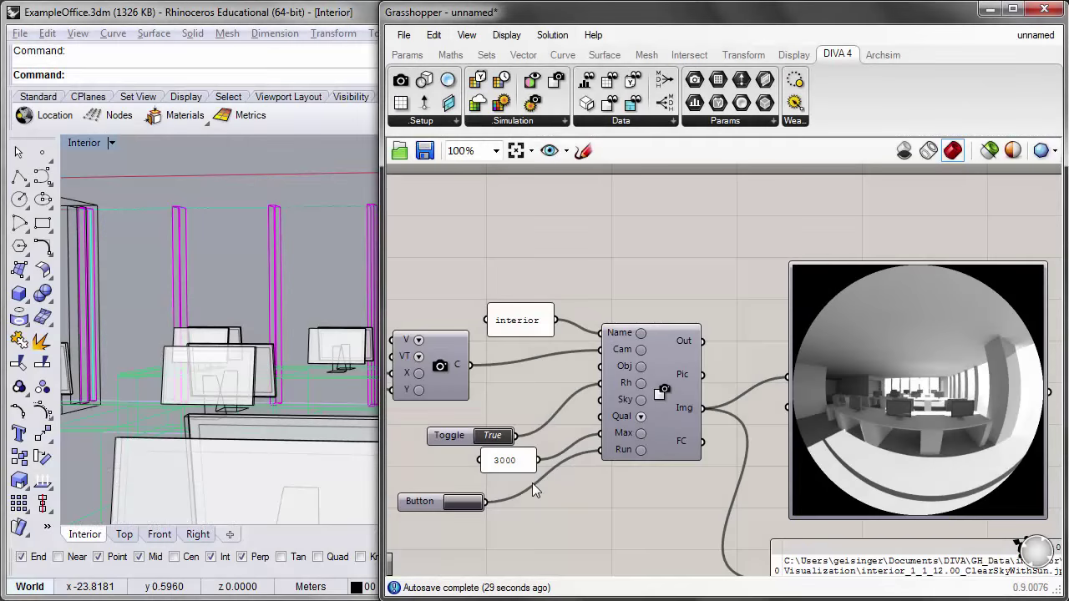
{"action": "right_click_drag", "start_coordinate": [532, 483], "coordinate": [699, 483]}
{"action": "scroll", "coordinate": [537, 321], "scroll_direction": "up", "scroll_amount": 1}
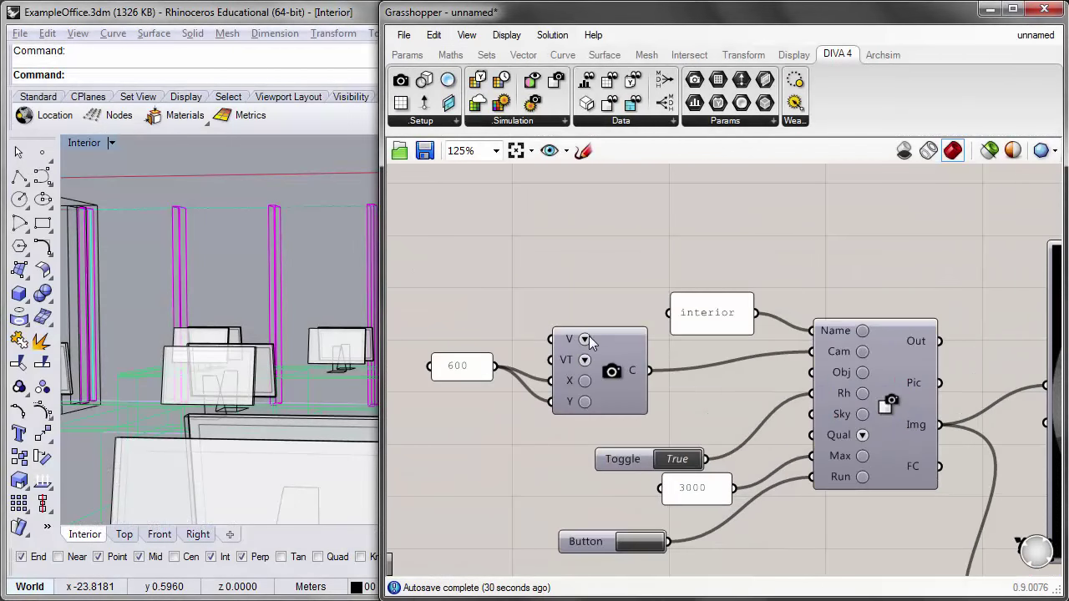
{"action": "left_click", "coordinate": [584, 341]}
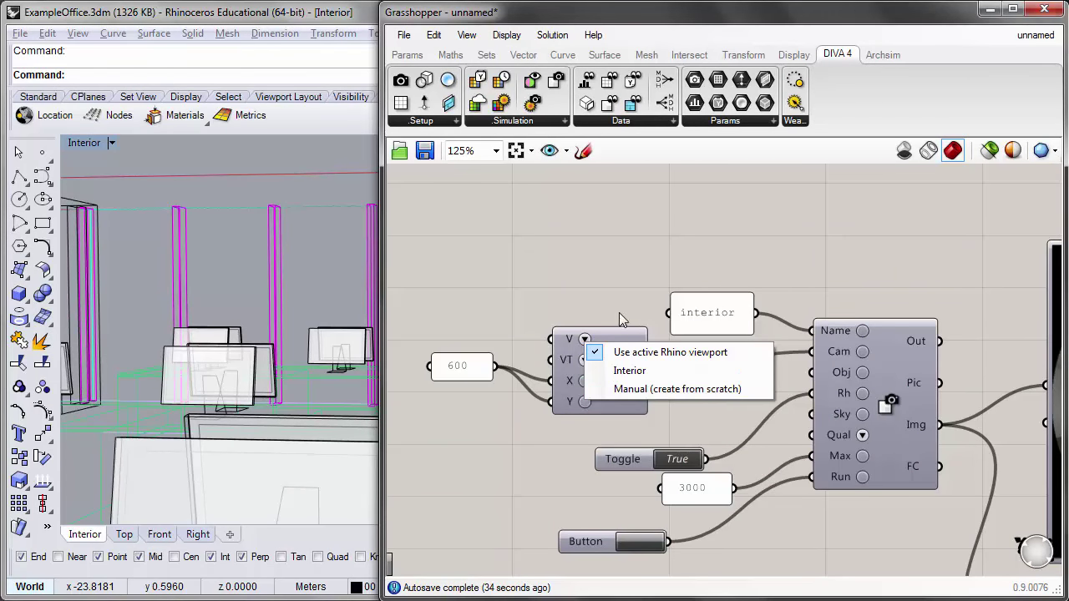
{"action": "left_click", "coordinate": [707, 392]}
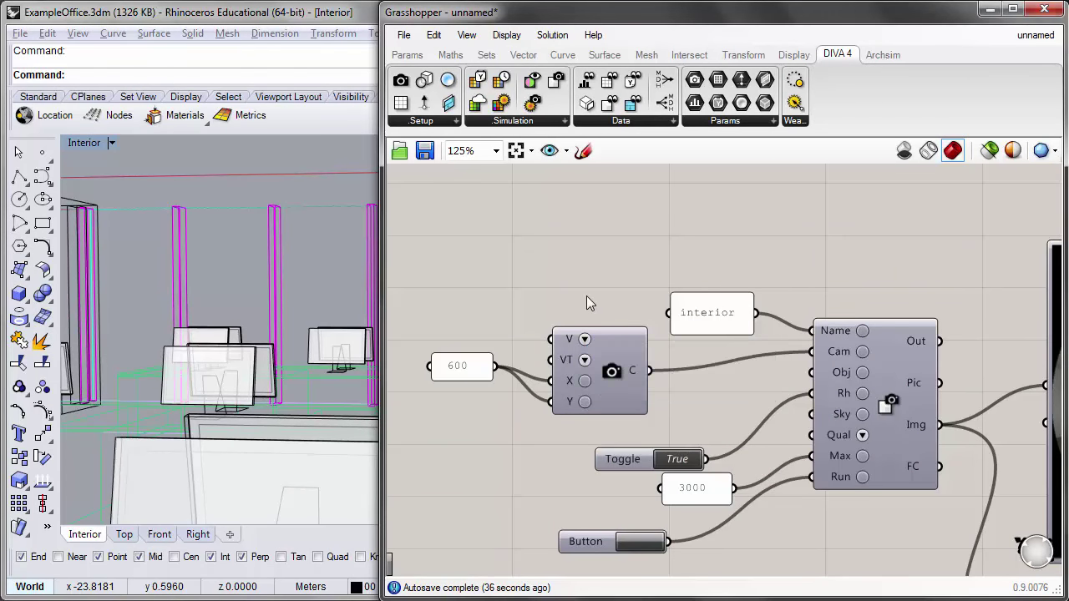
Step: Duplicate the camera, simulation, input and image viewer components, without the file path panel, and place the copy below the original
{"action": "scroll", "coordinate": [586, 296], "scroll_direction": "down", "scroll_amount": 3}
{"action": "scroll", "coordinate": [723, 396], "scroll_direction": "down", "scroll_amount": 1}
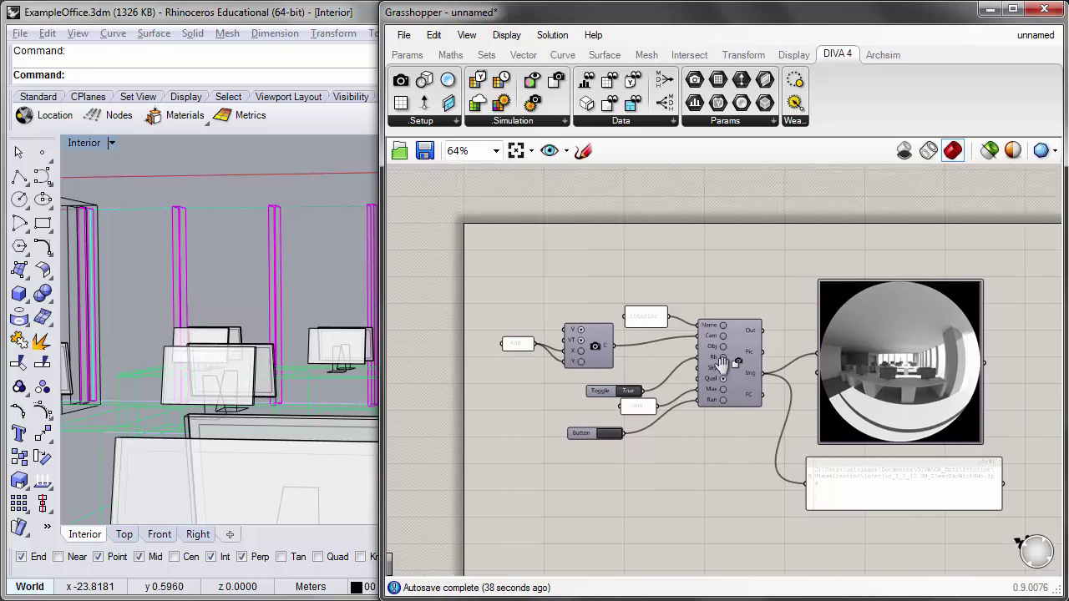
{"action": "left_click_drag", "start_coordinate": [439, 237], "coordinate": [986, 468]}
{"action": "scroll", "coordinate": [691, 286], "scroll_direction": "down", "scroll_amount": 2}
{"action": "scroll", "coordinate": [668, 441], "scroll_direction": "down", "scroll_amount": 1}
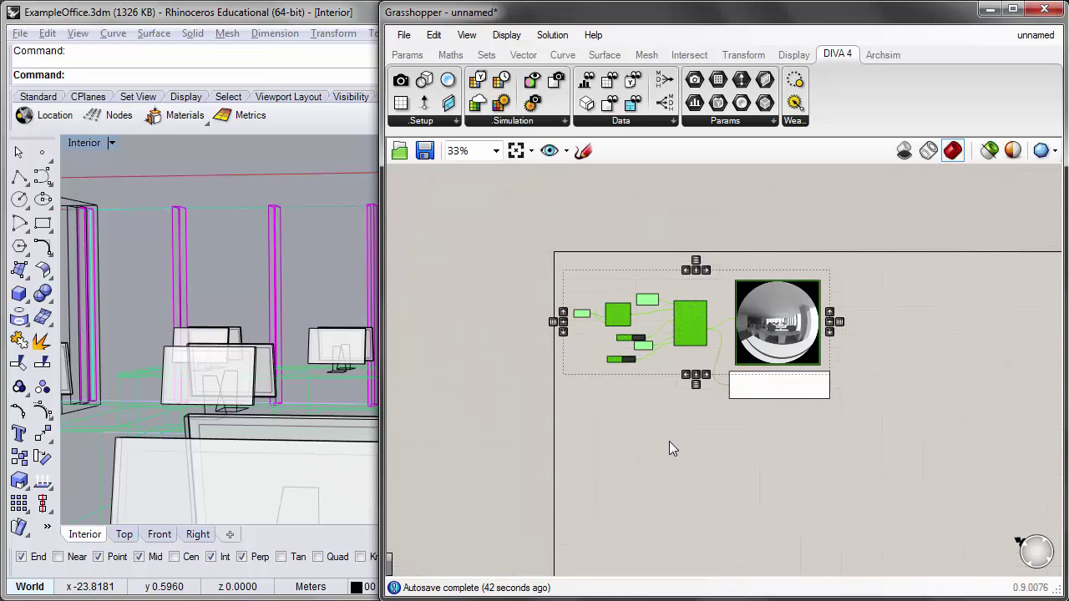
{"action": "left_click", "coordinate": [678, 476]}
{"action": "key", "text": "ctrl+a"}
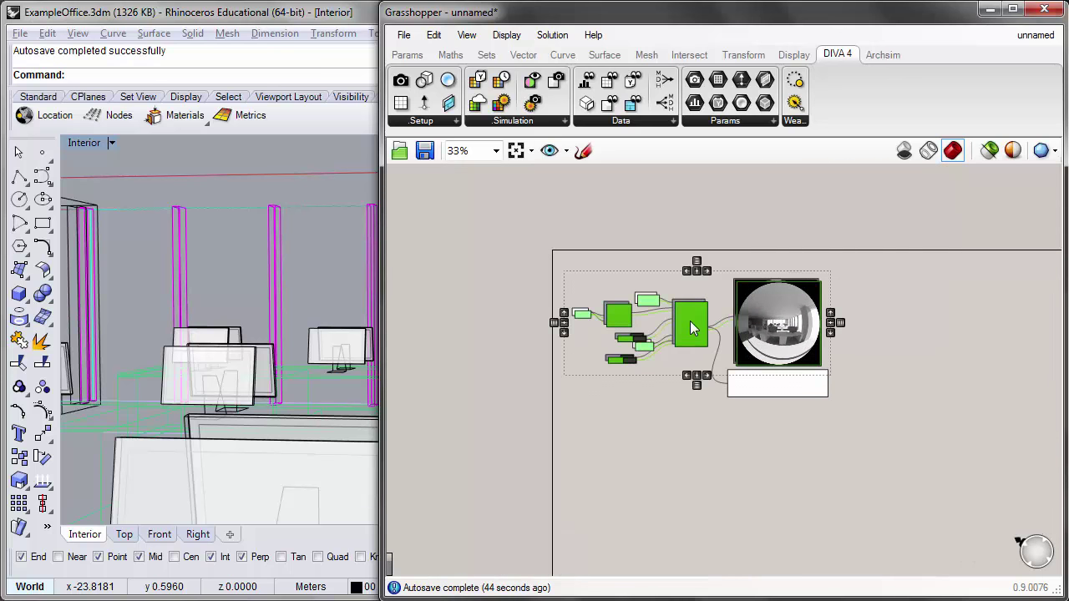
{"action": "left_click_drag", "start_coordinate": [690, 321], "coordinate": [699, 499], "text": "alt"}
{"action": "left_click", "coordinate": [676, 551]}
Step: Set the copied camera component's view to Manual (create from scratch)
{"action": "scroll", "coordinate": [677, 551], "scroll_direction": "up", "scroll_amount": 1}
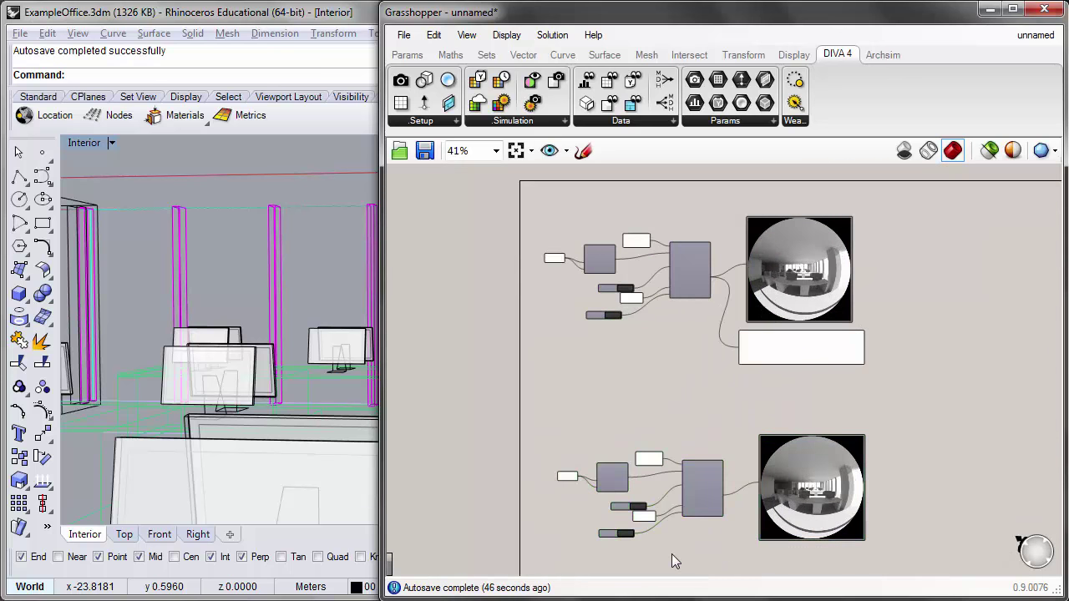
{"action": "scroll", "coordinate": [698, 502], "scroll_direction": "up", "scroll_amount": 2}
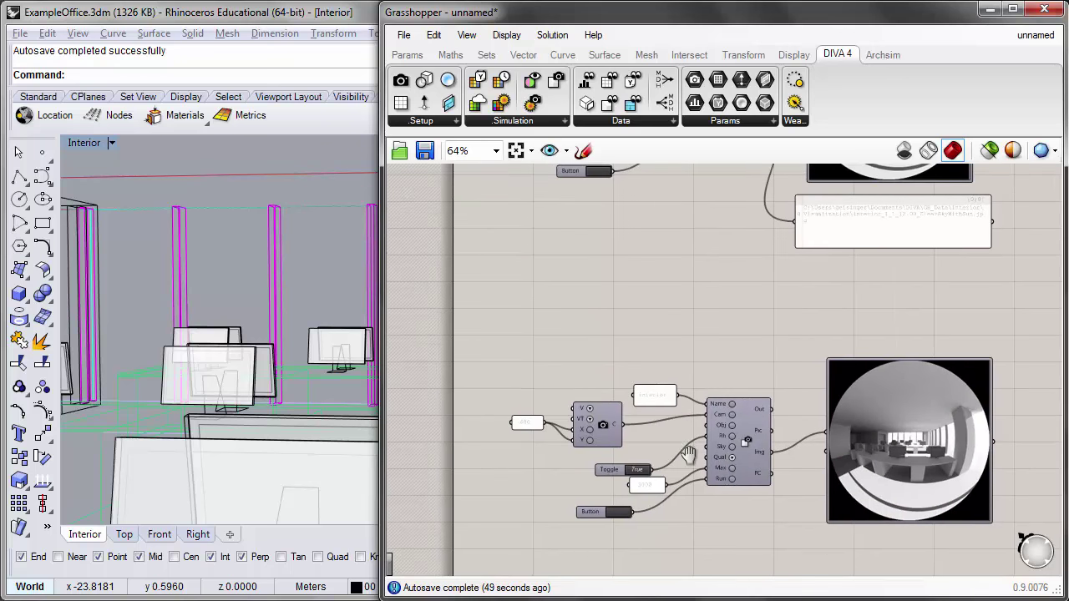
{"action": "scroll", "coordinate": [574, 422], "scroll_direction": "up", "scroll_amount": 2}
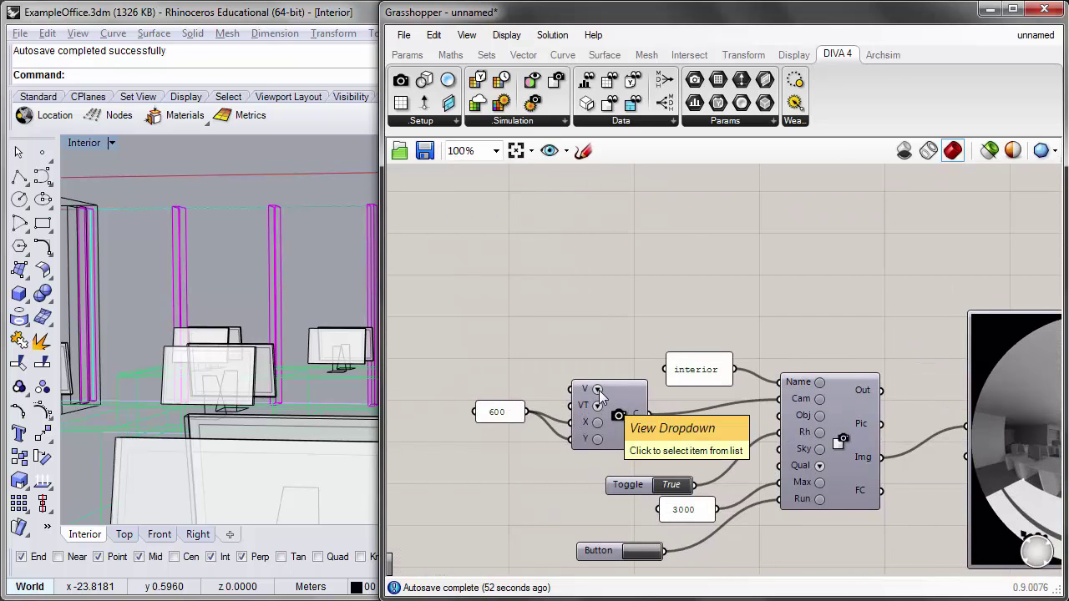
{"action": "left_click", "coordinate": [598, 390]}
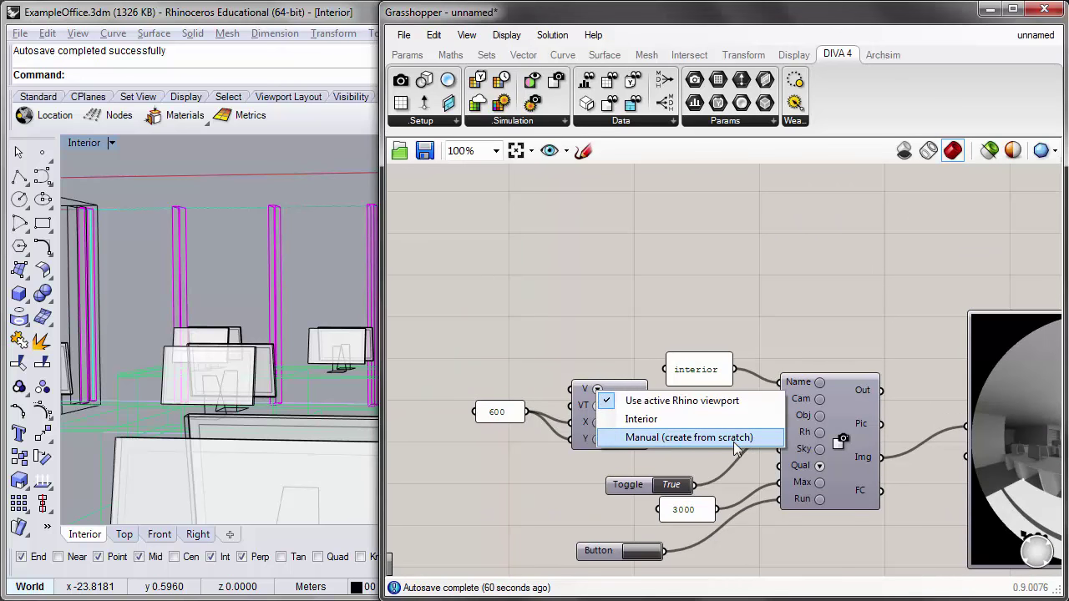
{"action": "left_click", "coordinate": [690, 441]}
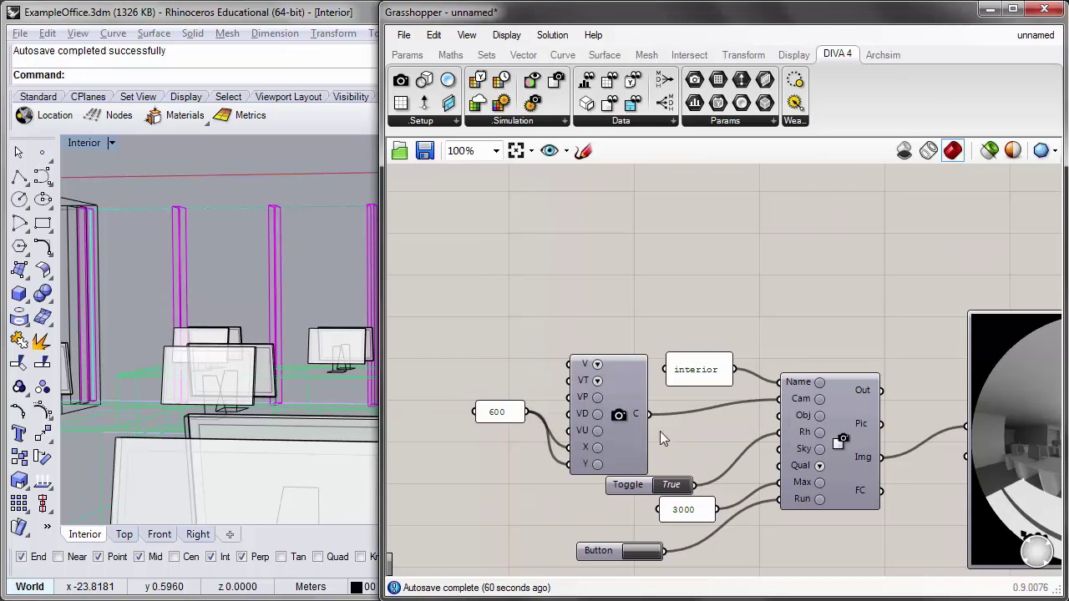
Step: Move the copied camera component up clear of the toggle and its 600 panel down to free space beside the inputs
{"action": "left_click", "coordinate": [641, 448]}
{"action": "right_click_drag", "start_coordinate": [694, 438], "coordinate": [671, 436]}
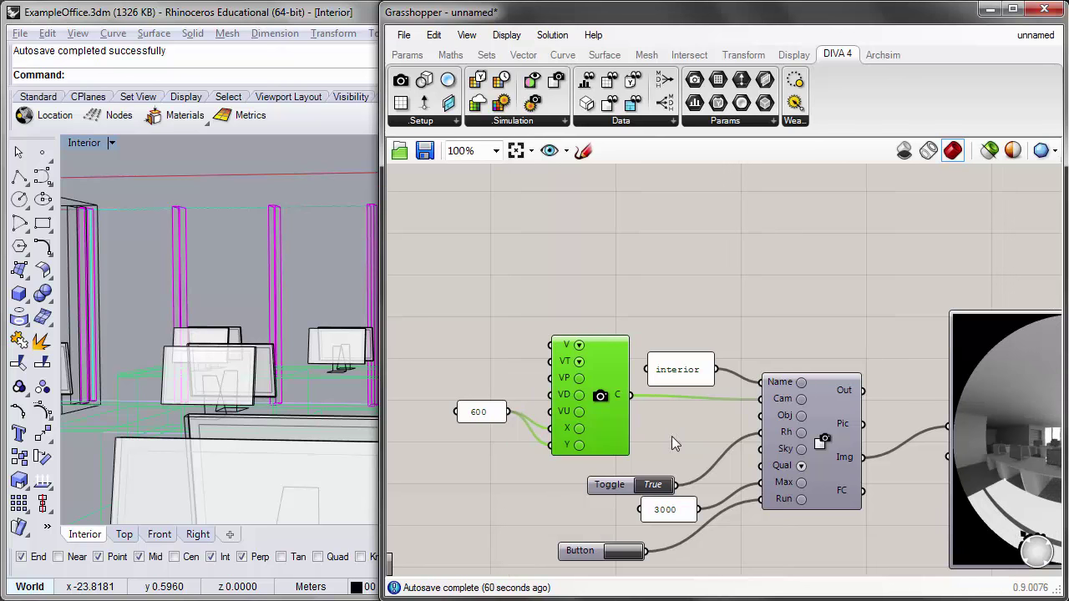
{"action": "left_click", "coordinate": [500, 362]}
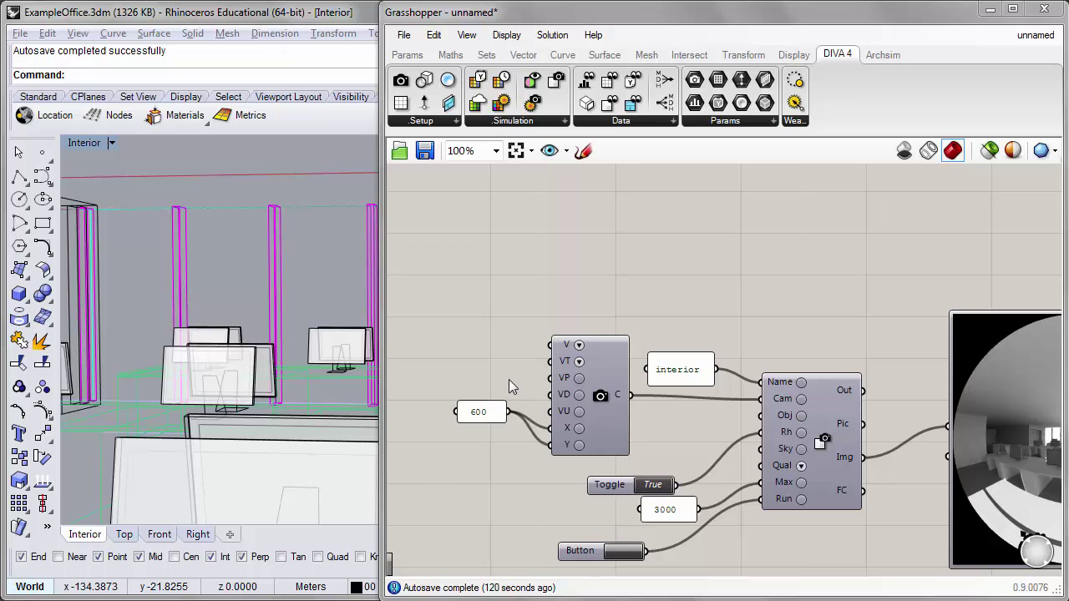
{"action": "left_click_drag", "start_coordinate": [489, 415], "coordinate": [493, 465]}
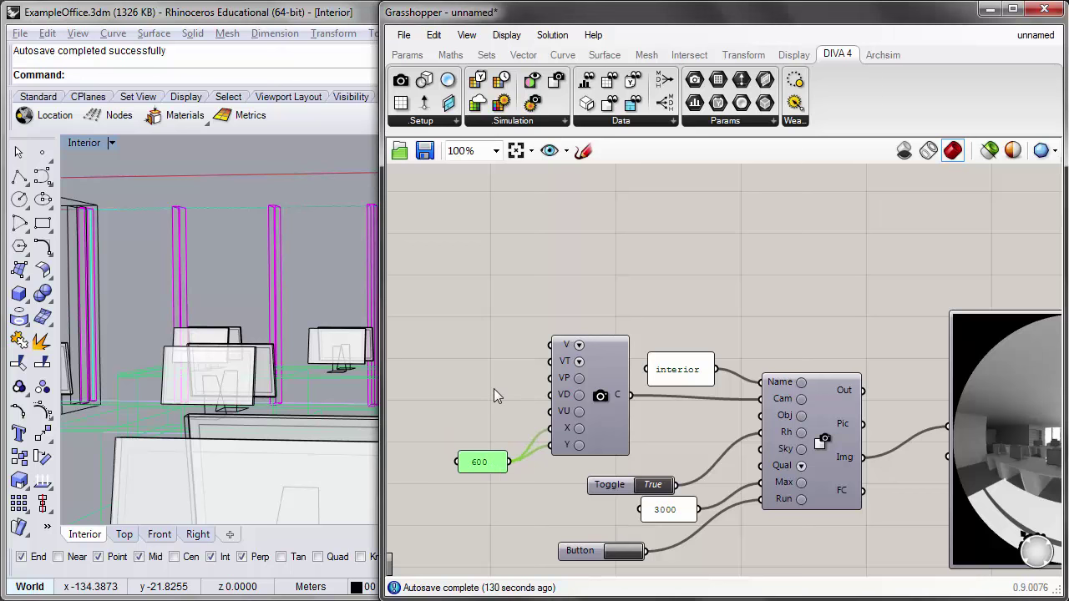
Step: Widen the Rhino area and restore the Interior viewport to the four-viewport layout alongside the manual camera component
{"action": "scroll", "coordinate": [585, 388], "scroll_direction": "up", "scroll_amount": 1}
{"action": "left_click", "coordinate": [608, 388]}
{"action": "scroll", "coordinate": [643, 370], "scroll_direction": "up", "scroll_amount": 1}
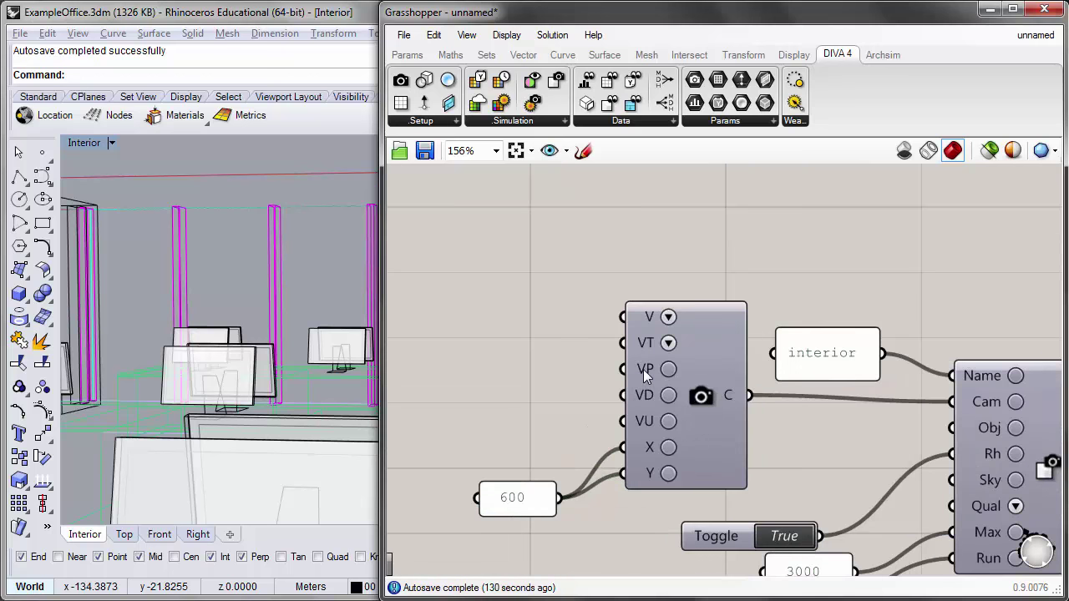
{"action": "mouse_move", "coordinate": [644, 369]}
{"action": "left_click_drag", "start_coordinate": [382, 352], "coordinate": [524, 351]}
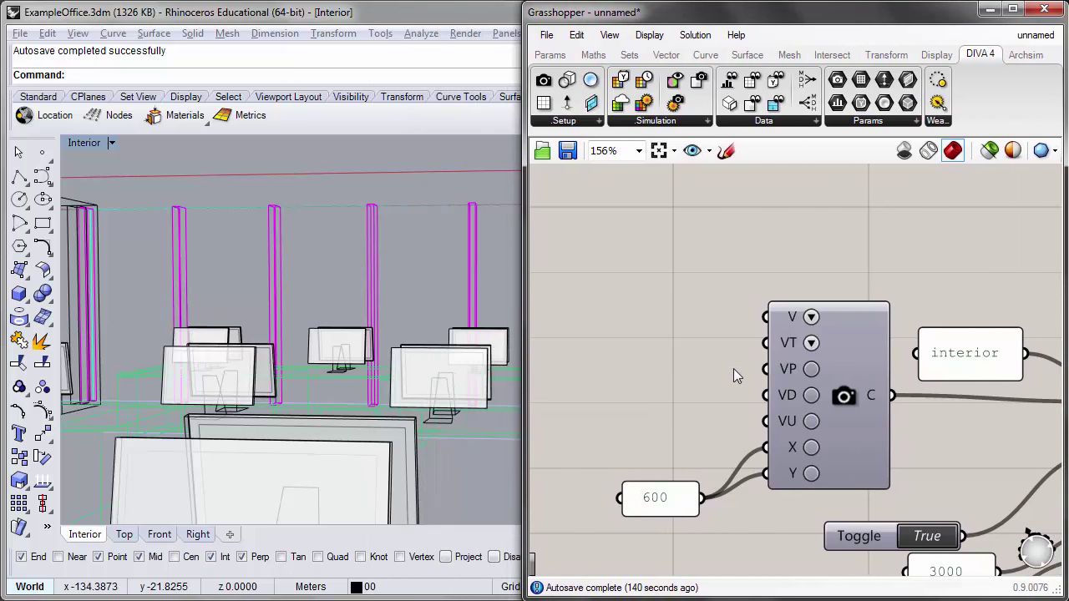
{"action": "double_click", "coordinate": [90, 142]}
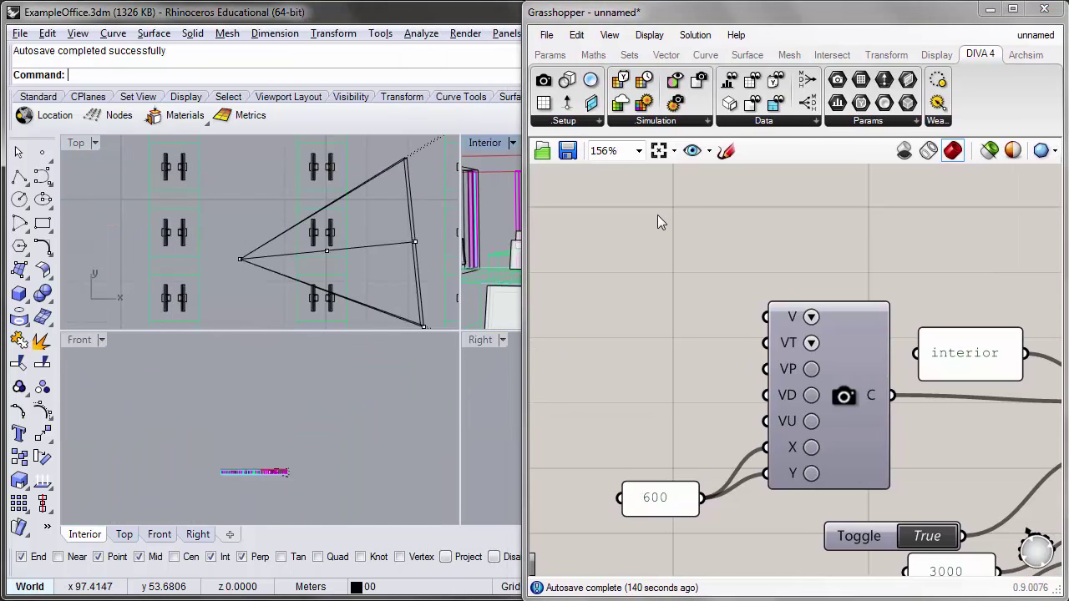
{"action": "left_click", "coordinate": [666, 55]}
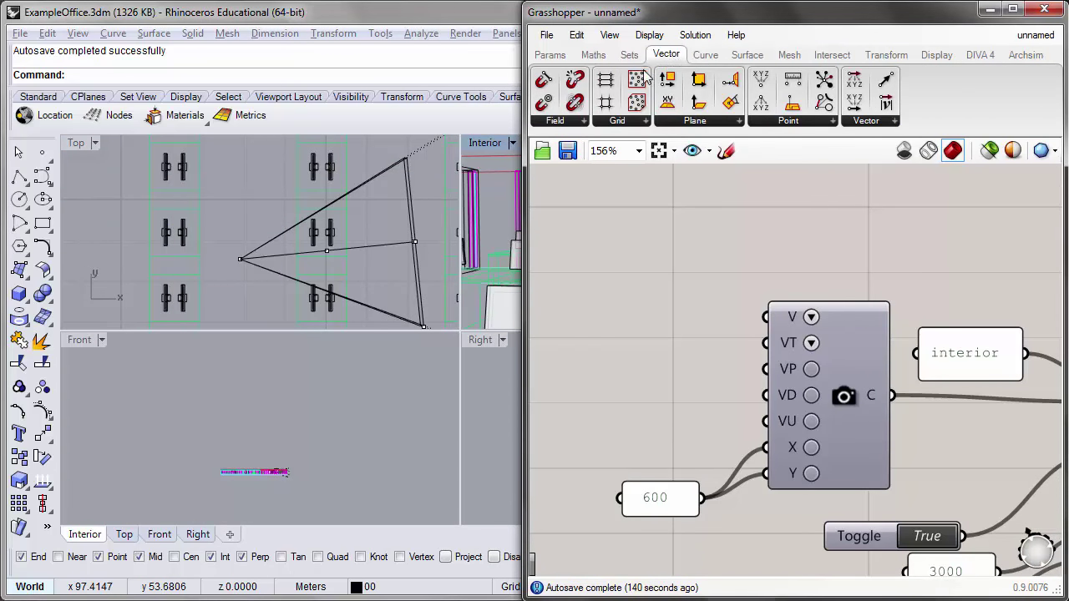
{"action": "left_click_drag", "start_coordinate": [760, 79], "coordinate": [655, 278]}
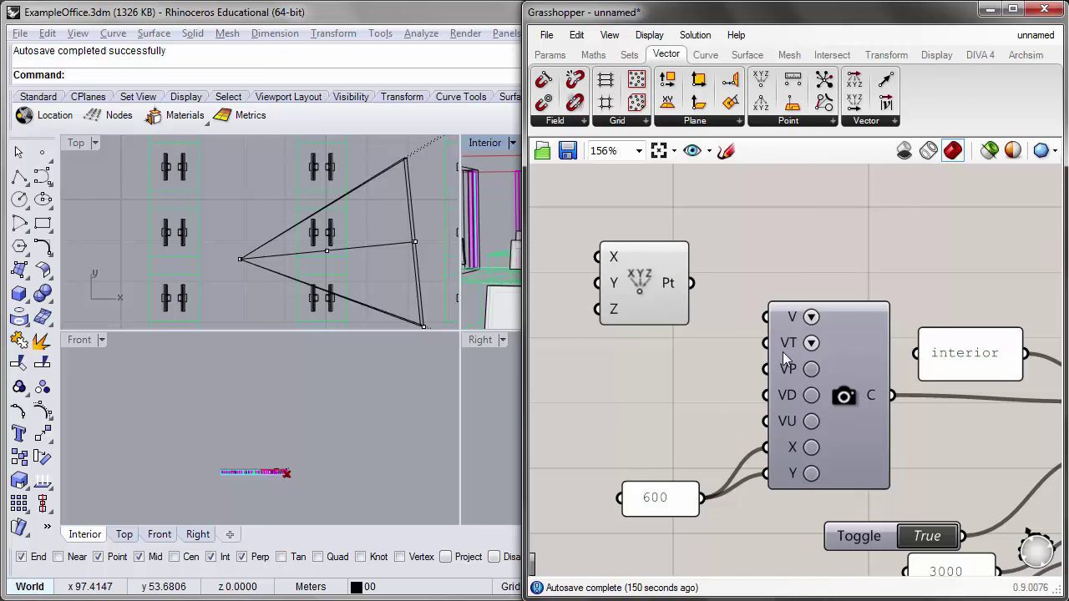
{"action": "left_click", "coordinate": [645, 280]}
{"action": "key", "text": "Delete"}
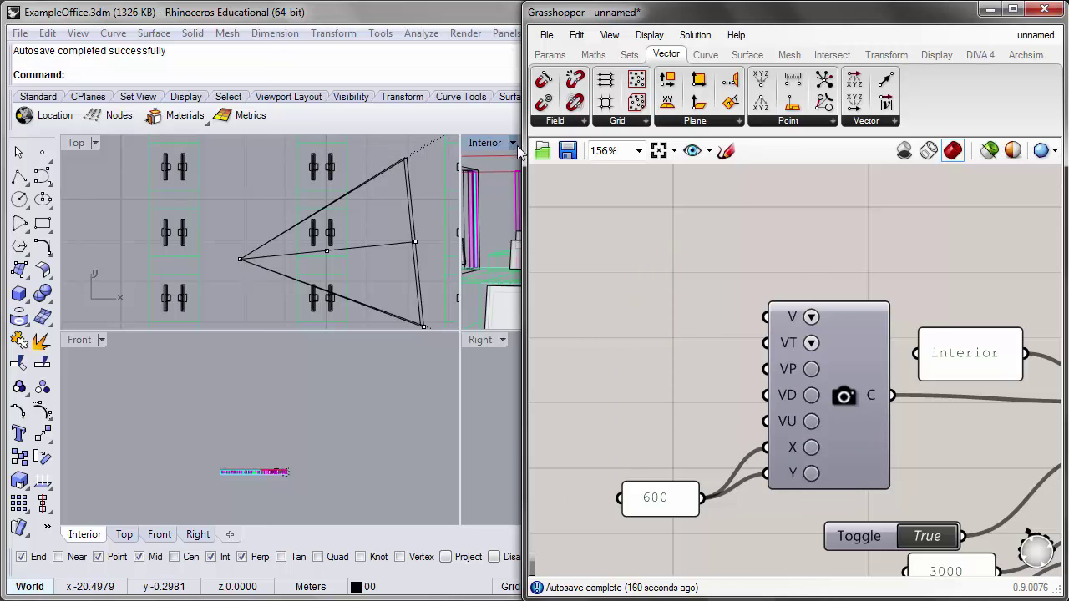
Step: Widen the Rhino area further and check the Show Camera option for the Interior viewport
{"action": "left_click_drag", "start_coordinate": [524, 145], "coordinate": [630, 132]}
{"action": "left_click", "coordinate": [470, 143]}
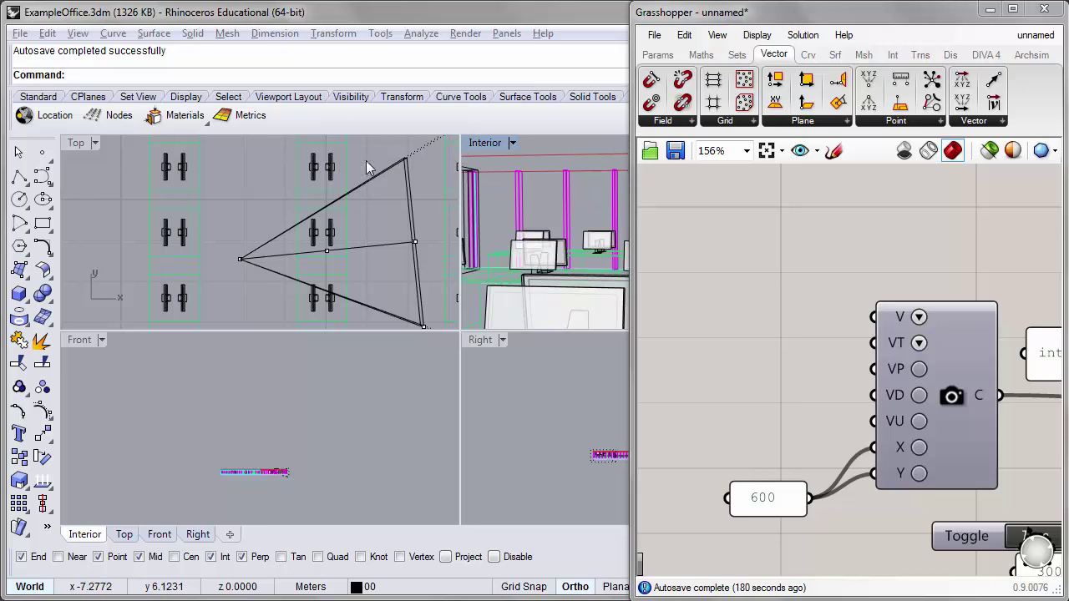
{"action": "left_click", "coordinate": [477, 143]}
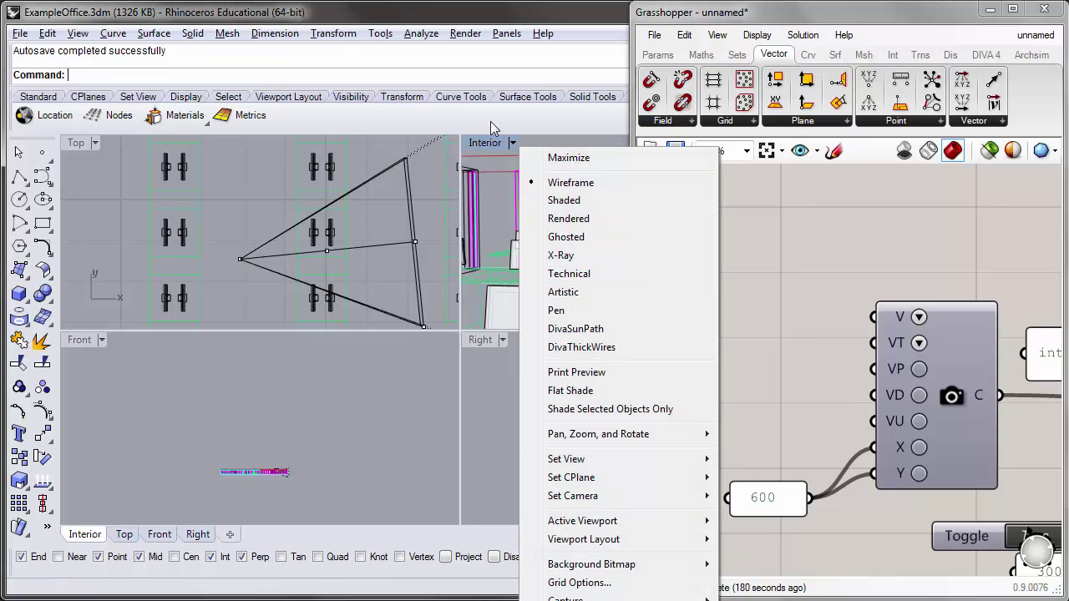
{"action": "mouse_move", "coordinate": [629, 498]}
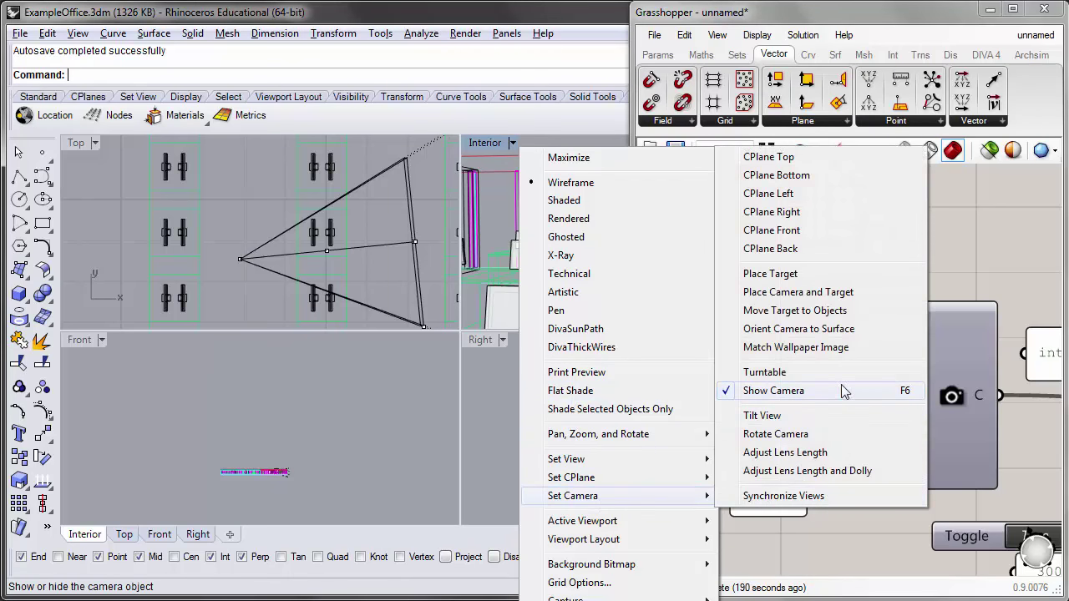
{"action": "left_click", "coordinate": [530, 129]}
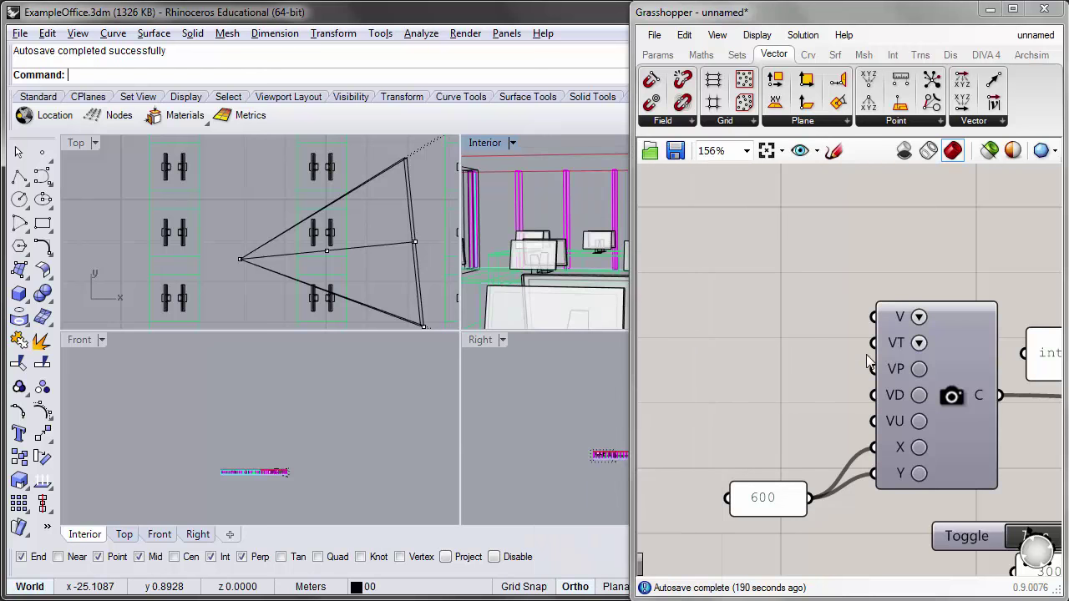
Step: Add a Point parameter to the canvas beside the manual camera component's inputs
{"action": "double_click", "coordinate": [705, 343]}
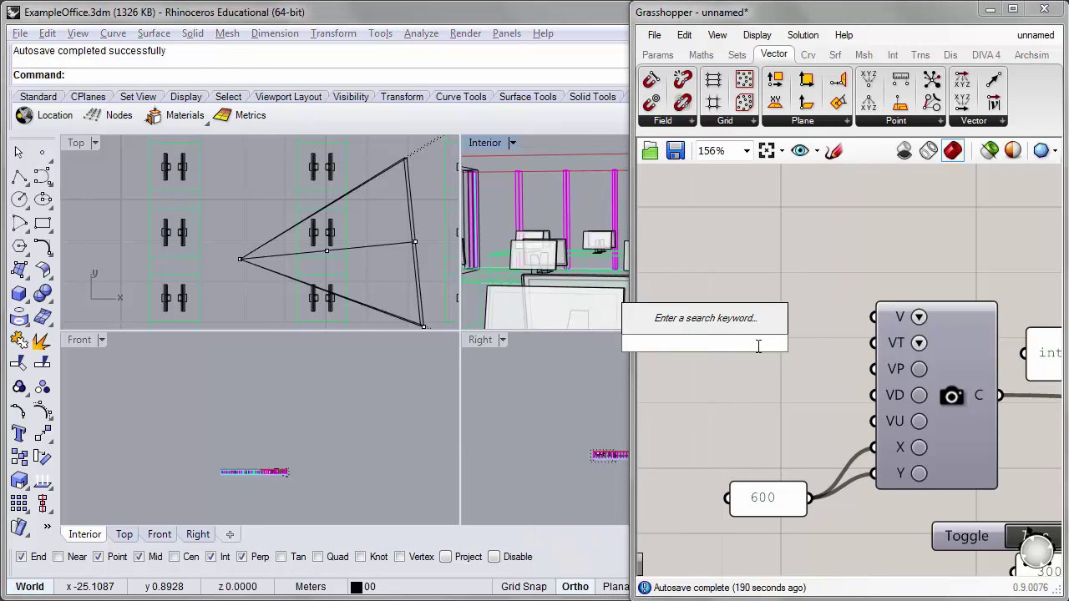
{"action": "type", "text": "point"}
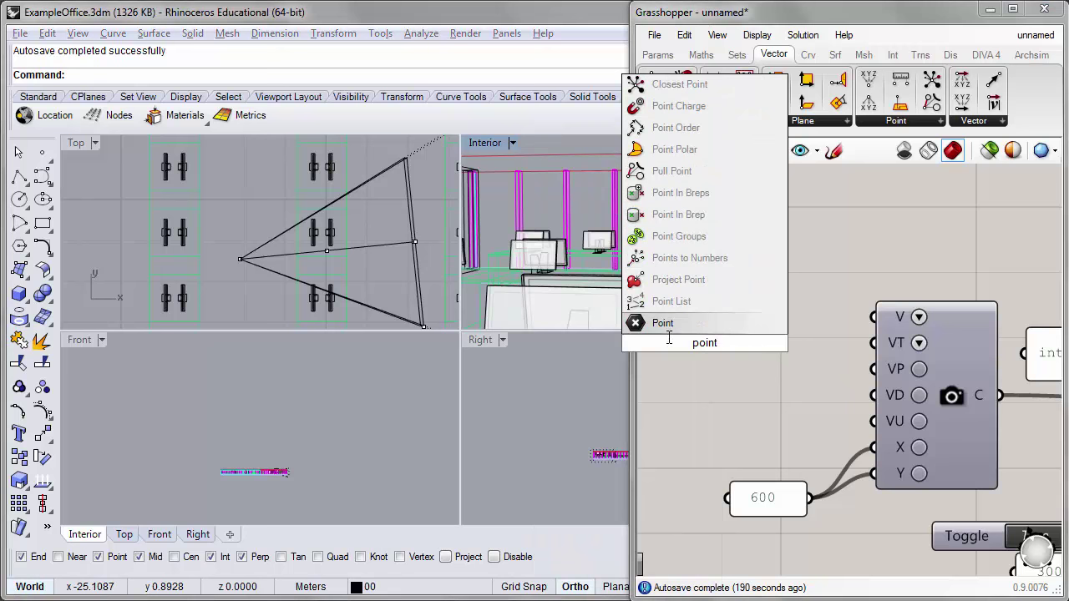
{"action": "key", "text": "Return"}
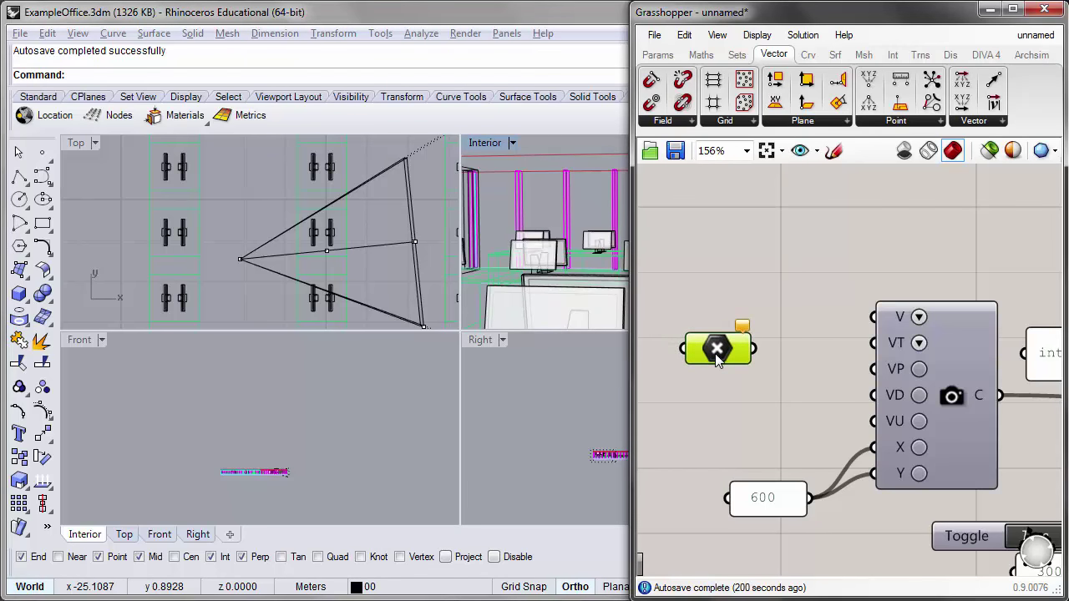
{"action": "left_click", "coordinate": [712, 373]}
Step: Set the Point parameter to one point snapped to the Interior camera's location in the Top viewport
{"action": "right_click", "coordinate": [721, 353]}
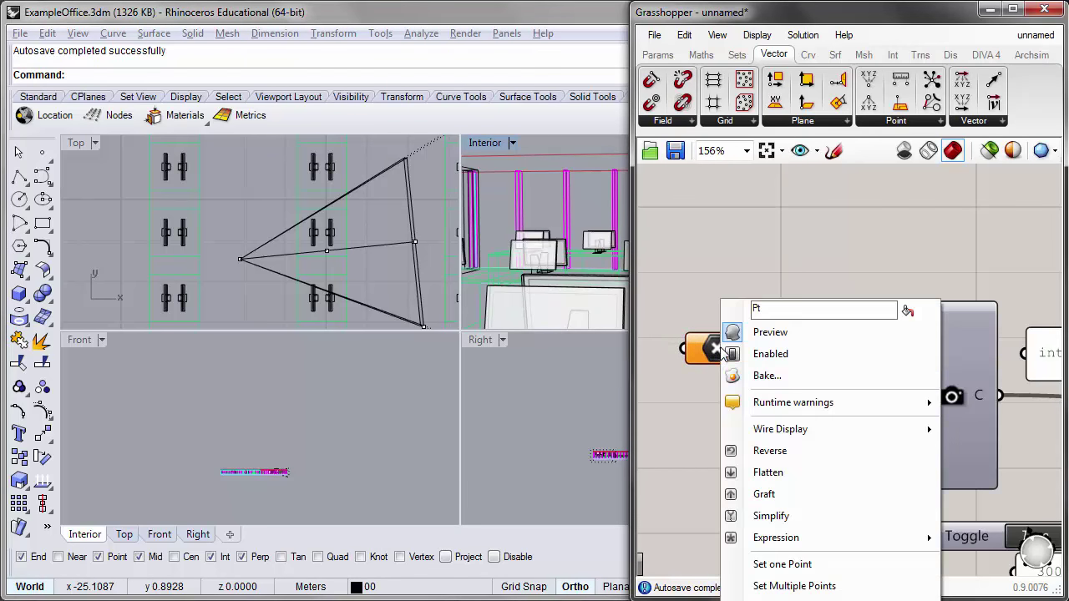
{"action": "left_click", "coordinate": [806, 564]}
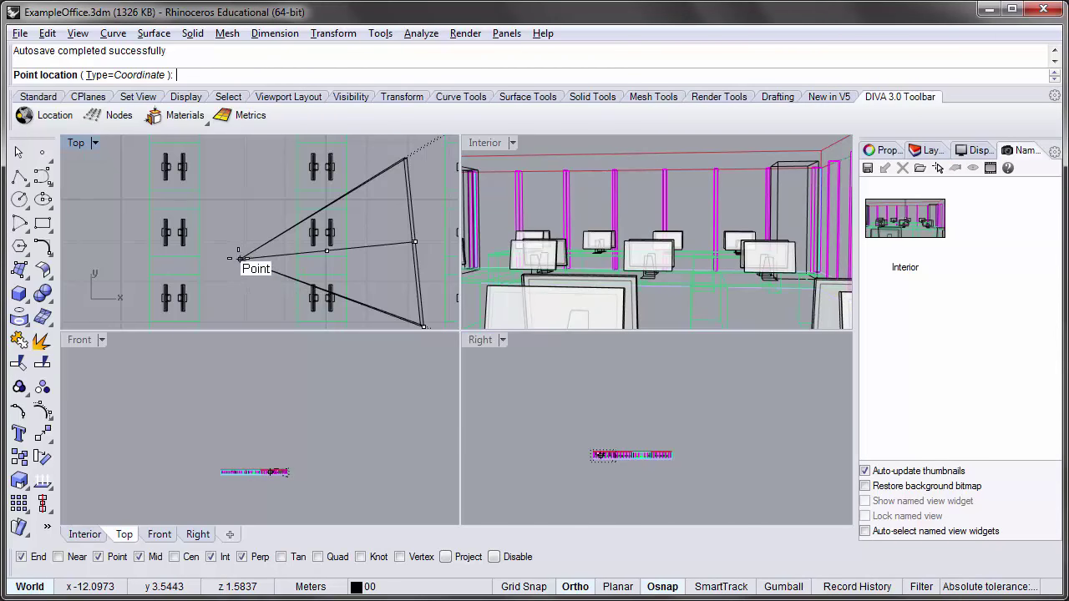
{"action": "scroll", "coordinate": [279, 416], "scroll_direction": "up", "scroll_amount": 5}
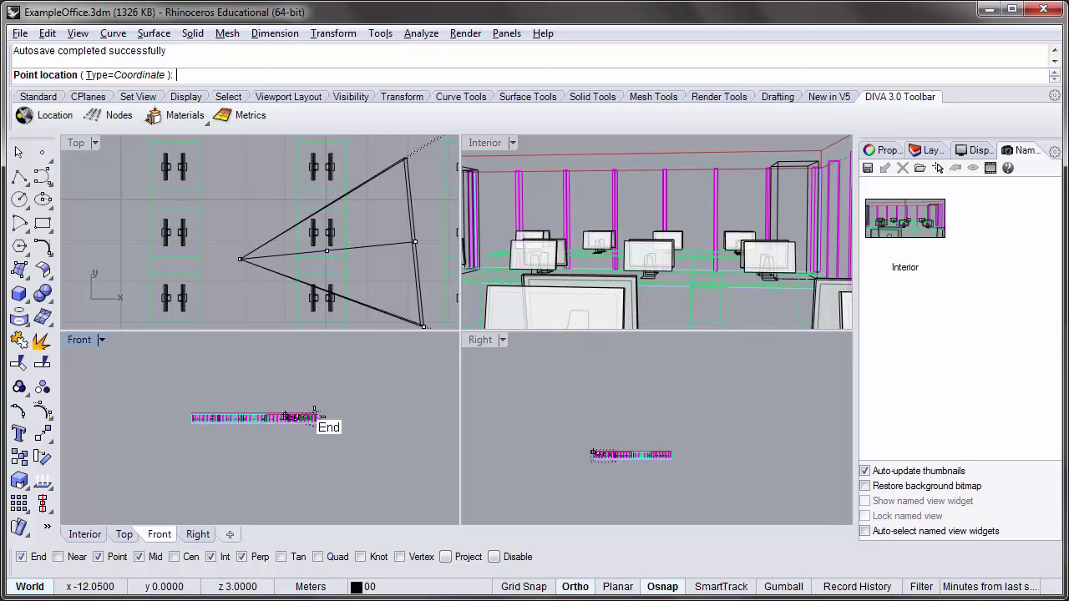
{"action": "scroll", "coordinate": [277, 418], "scroll_direction": "up", "scroll_amount": 3}
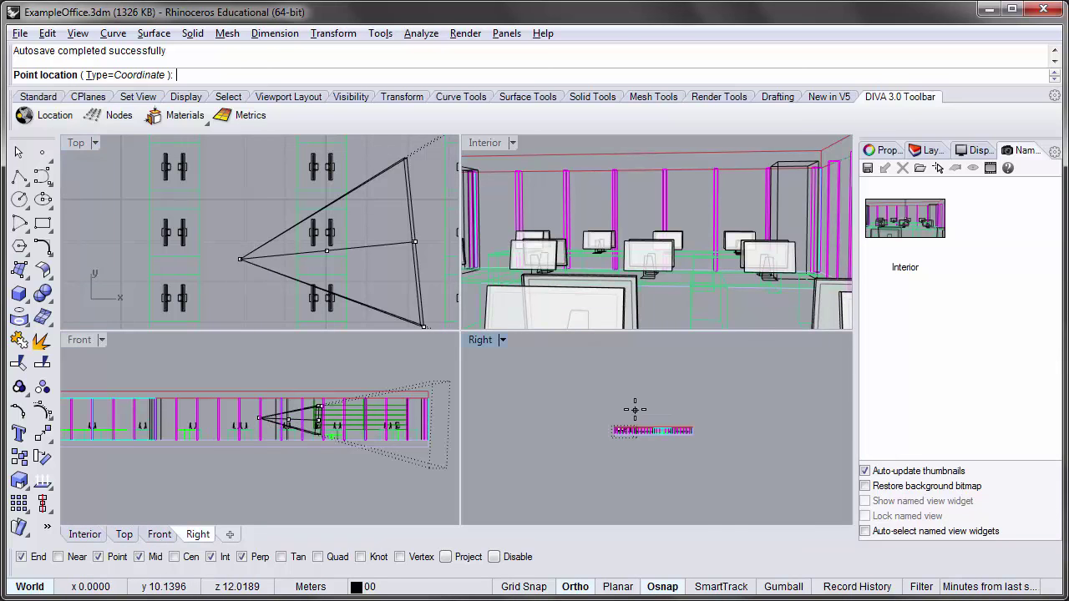
{"action": "scroll", "coordinate": [585, 455], "scroll_direction": "up", "scroll_amount": 4}
{"action": "scroll", "coordinate": [591, 454], "scroll_direction": "up", "scroll_amount": 5}
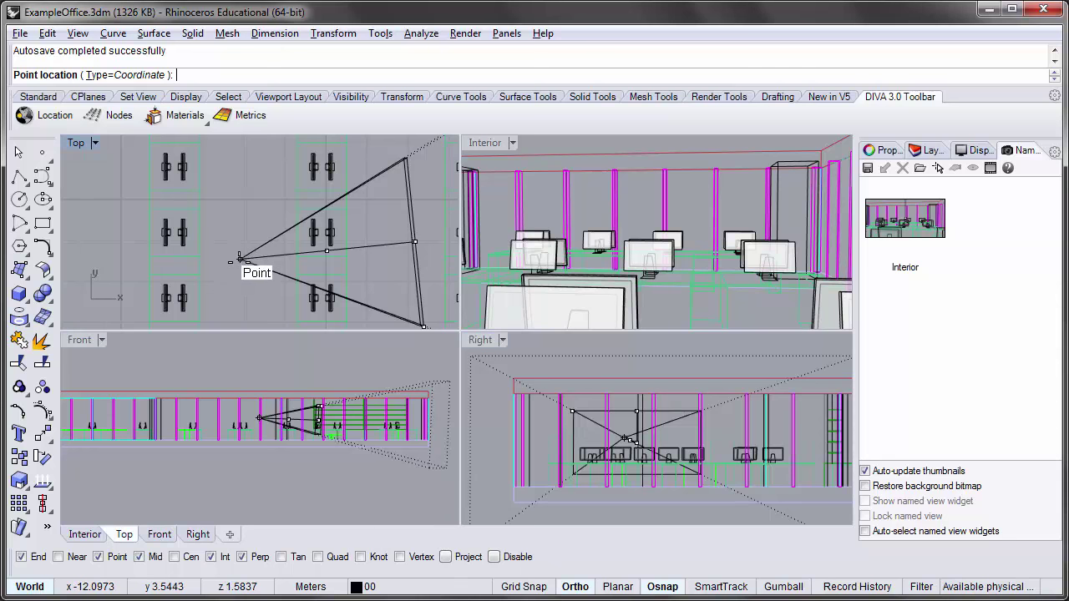
{"action": "right_click_drag", "start_coordinate": [240, 259], "coordinate": [240, 247]}
{"action": "scroll", "coordinate": [241, 247], "scroll_direction": "up", "scroll_amount": 4}
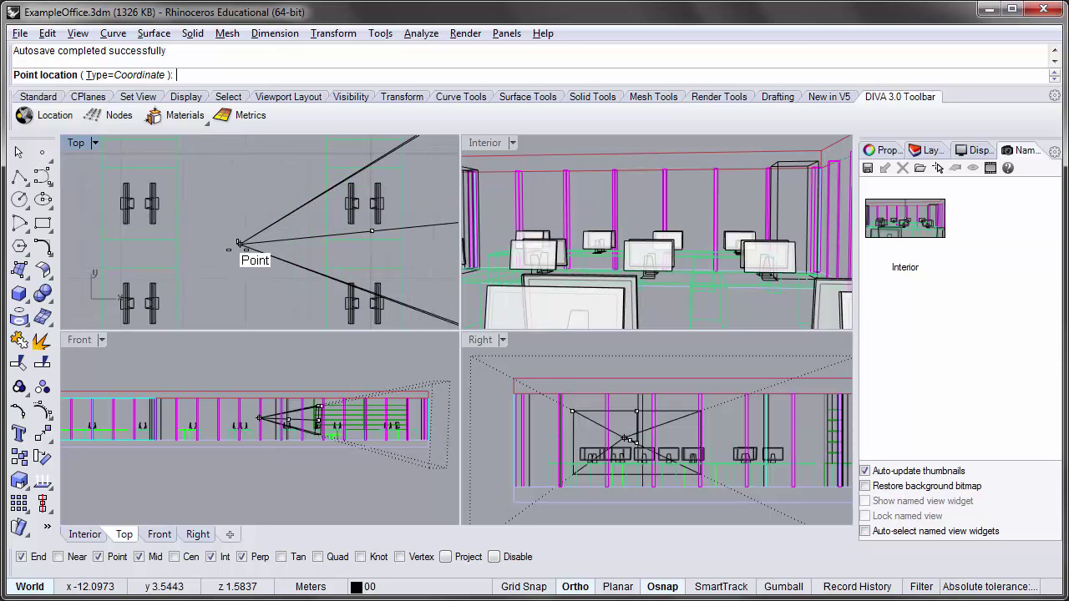
{"action": "scroll", "coordinate": [272, 404], "scroll_direction": "up", "scroll_amount": 3}
{"action": "scroll", "coordinate": [272, 404], "scroll_direction": "up", "scroll_amount": 2}
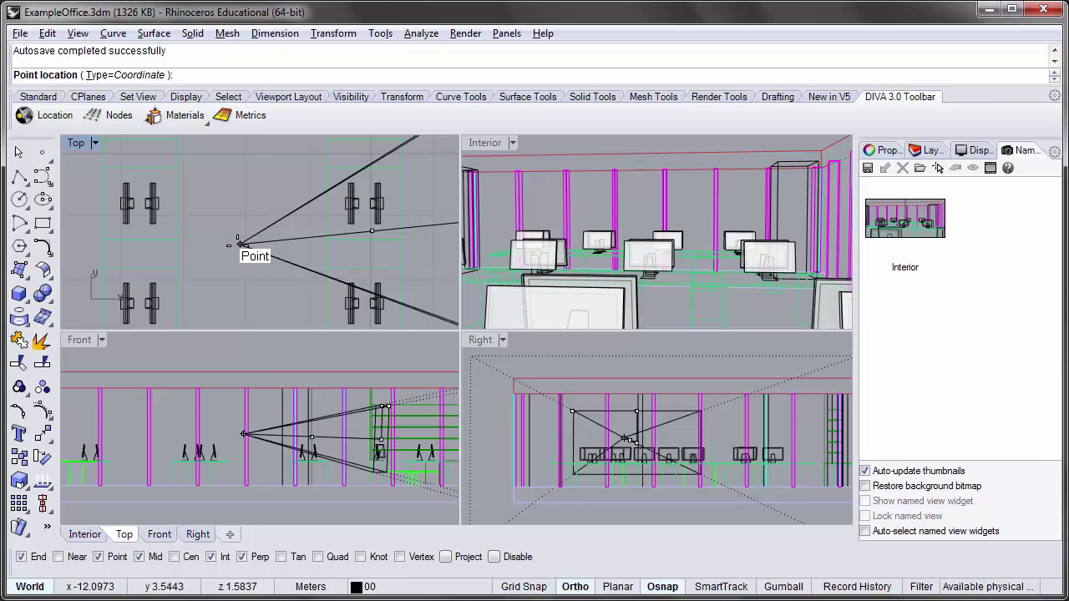
{"action": "left_click", "coordinate": [242, 245]}
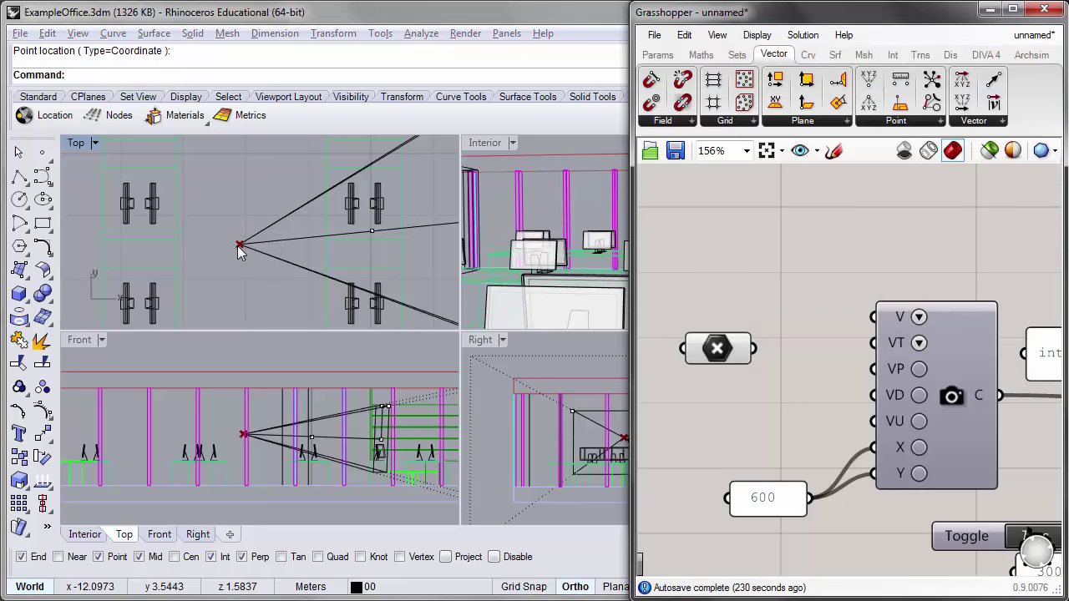
Step: Examine the picked point's position relative to the Interior camera in the Top and Front viewports
{"action": "left_click", "coordinate": [729, 351]}
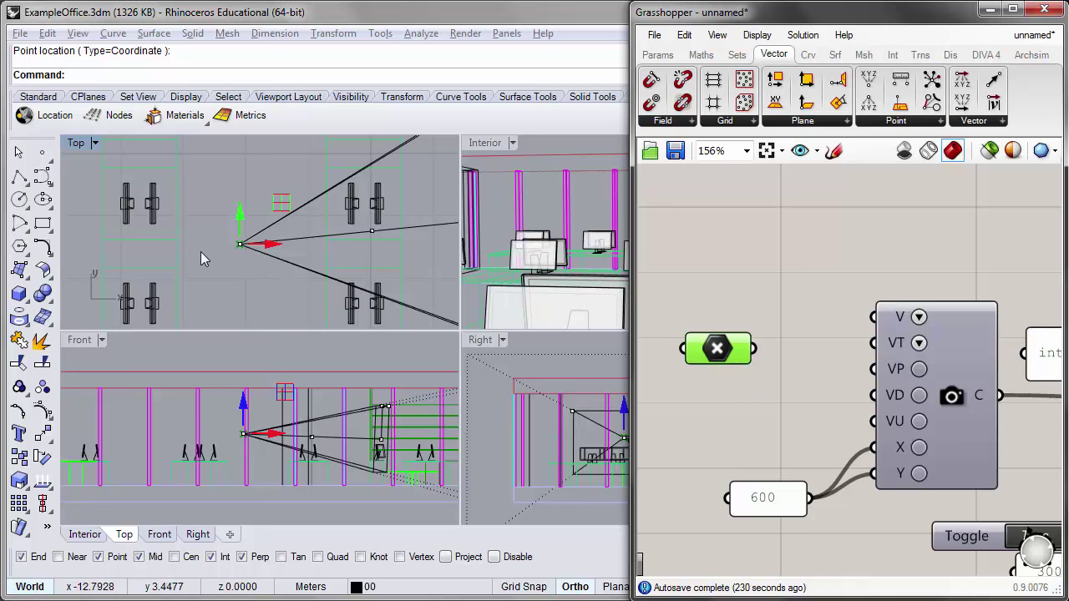
{"action": "scroll", "coordinate": [309, 443], "scroll_direction": "up", "scroll_amount": 3}
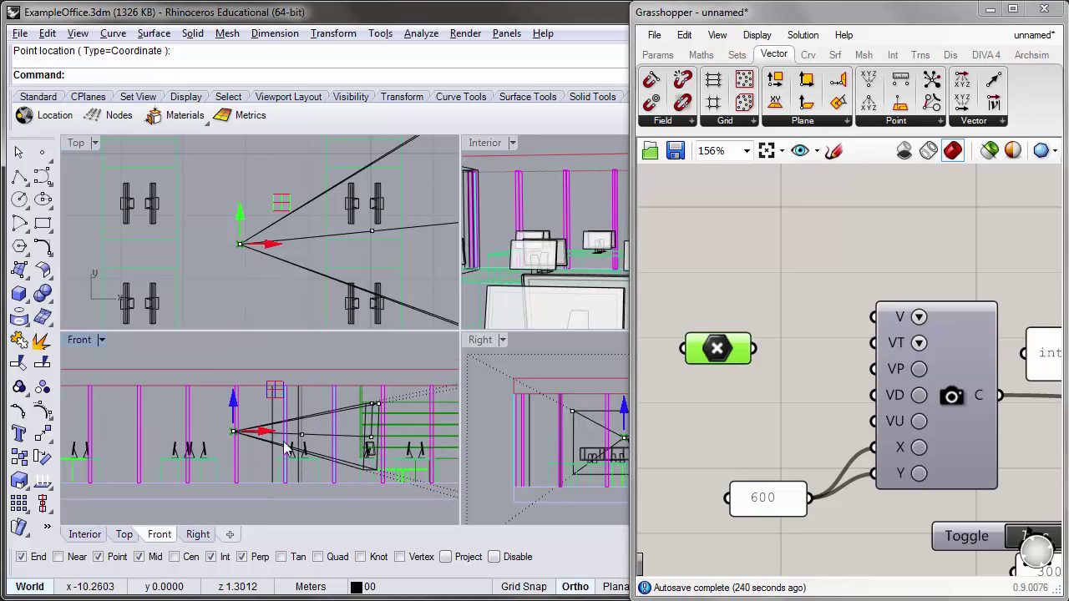
{"action": "scroll", "coordinate": [223, 438], "scroll_direction": "up", "scroll_amount": 2}
{"action": "scroll", "coordinate": [250, 271], "scroll_direction": "up", "scroll_amount": 4}
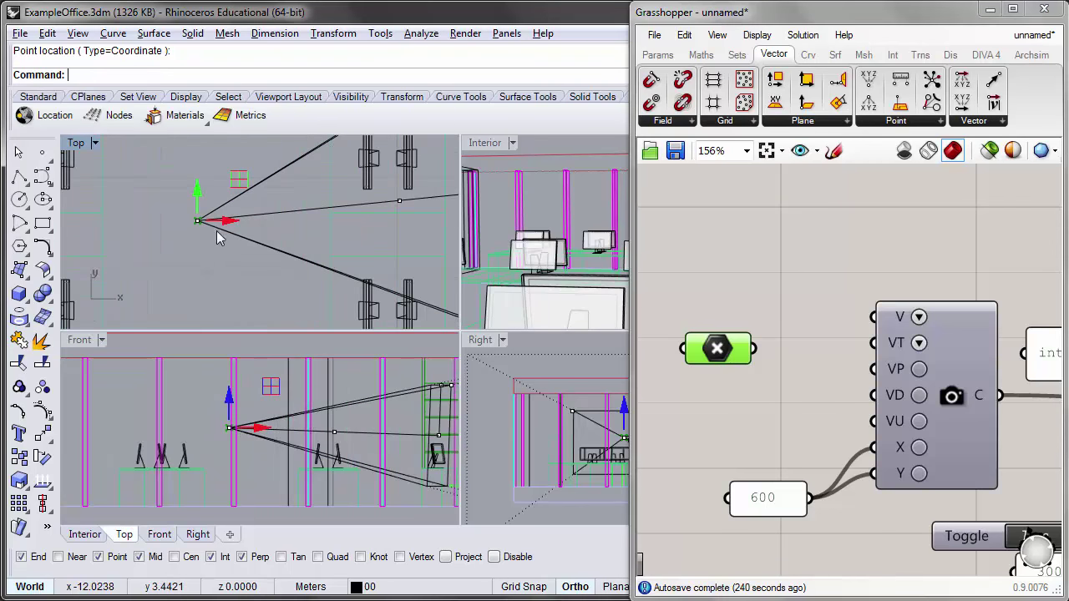
{"action": "scroll", "coordinate": [237, 269], "scroll_direction": "down", "scroll_amount": 4}
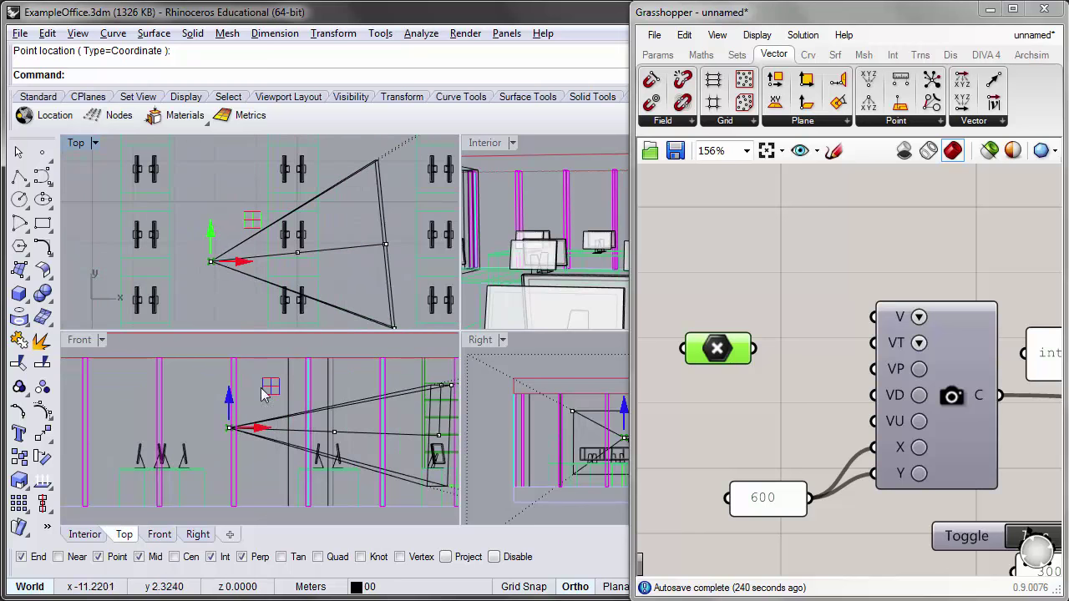
{"action": "right_click_drag", "start_coordinate": [250, 419], "coordinate": [196, 427]}
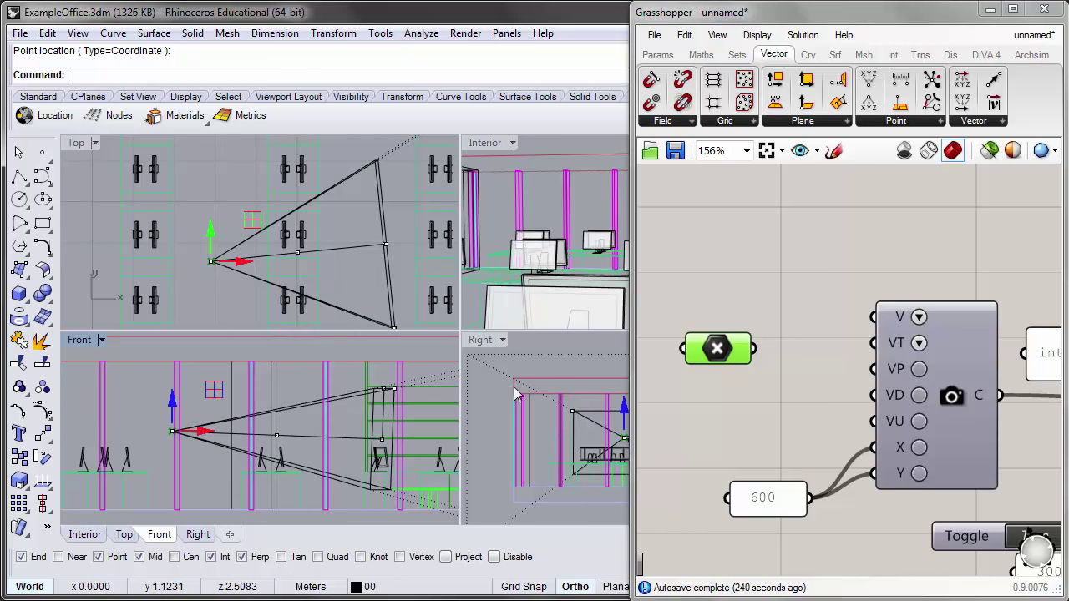
{"action": "left_click", "coordinate": [714, 431]}
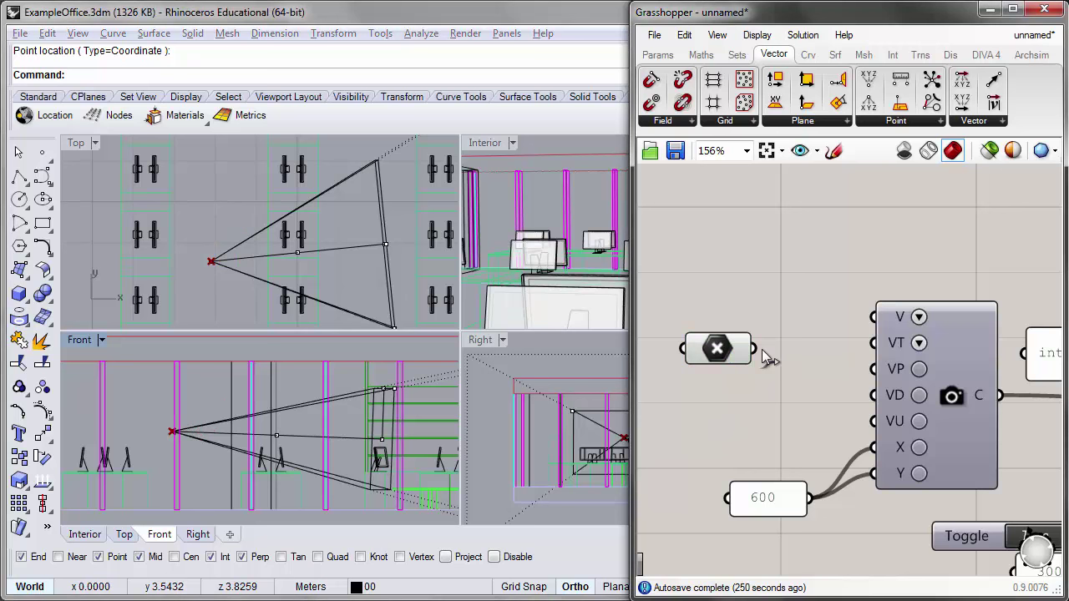
Step: Connect the Point parameter to the camera component's VP input
{"action": "left_click_drag", "start_coordinate": [759, 352], "coordinate": [879, 383]}
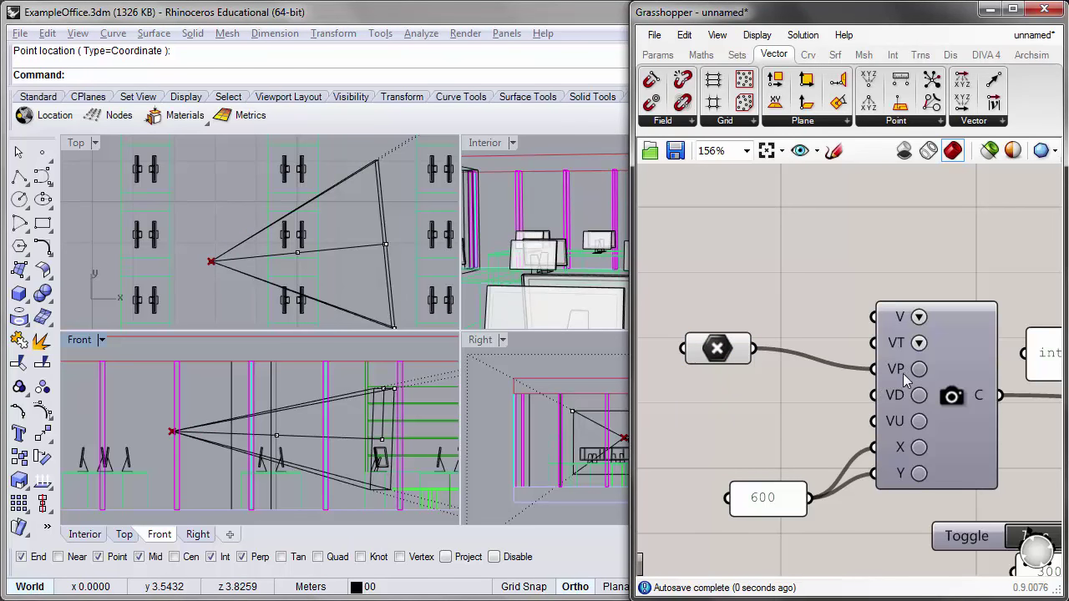
{"action": "mouse_move", "coordinate": [903, 371]}
{"action": "right_click_drag", "start_coordinate": [765, 364], "coordinate": [757, 348]}
Step: Review the View Direction input's description and the Interior camera's viewing direction in the Top and Interior viewports
{"action": "mouse_move", "coordinate": [883, 378]}
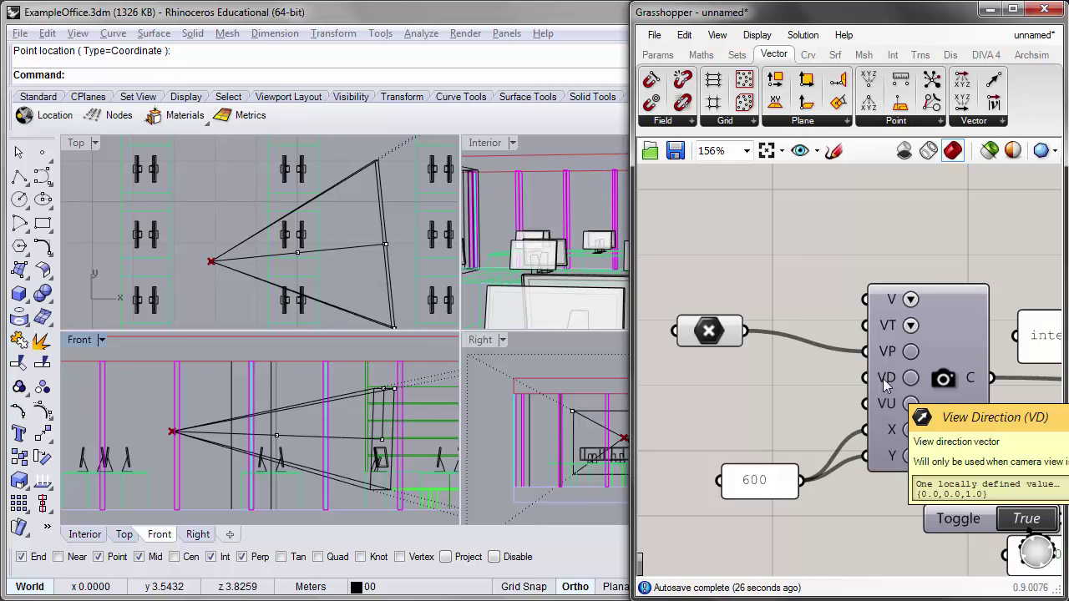
{"action": "scroll", "coordinate": [298, 234], "scroll_direction": "down", "scroll_amount": 3}
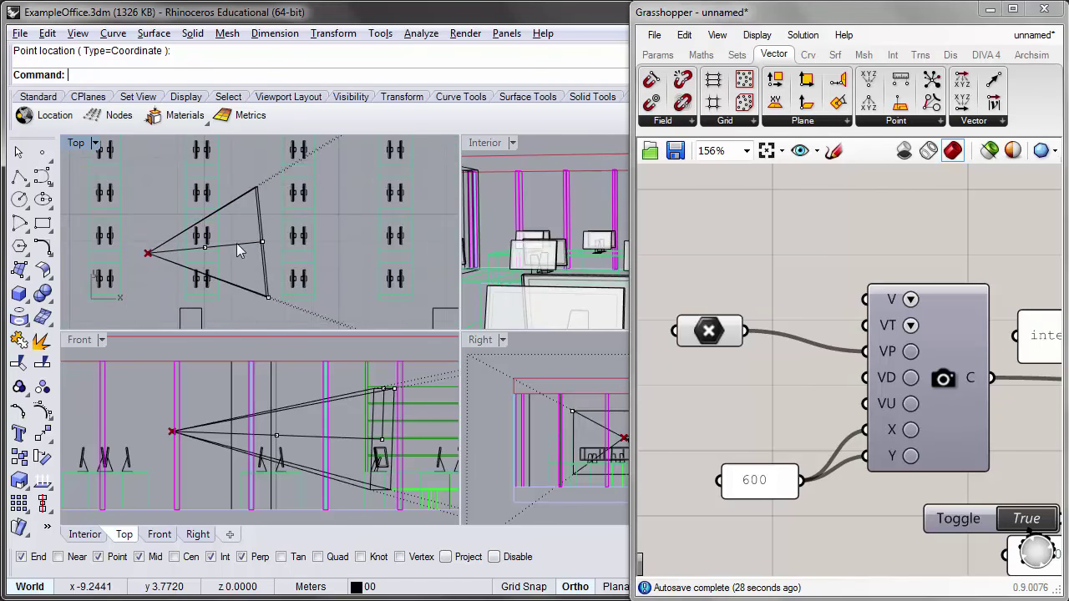
{"action": "scroll", "coordinate": [239, 251], "scroll_direction": "down", "scroll_amount": 2}
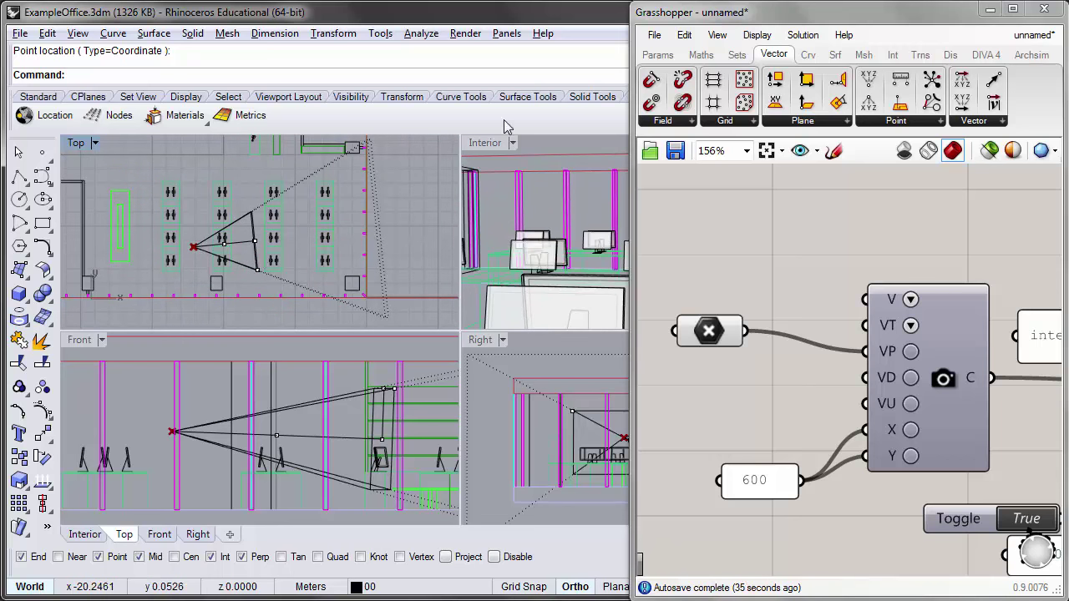
{"action": "double_click", "coordinate": [485, 142]}
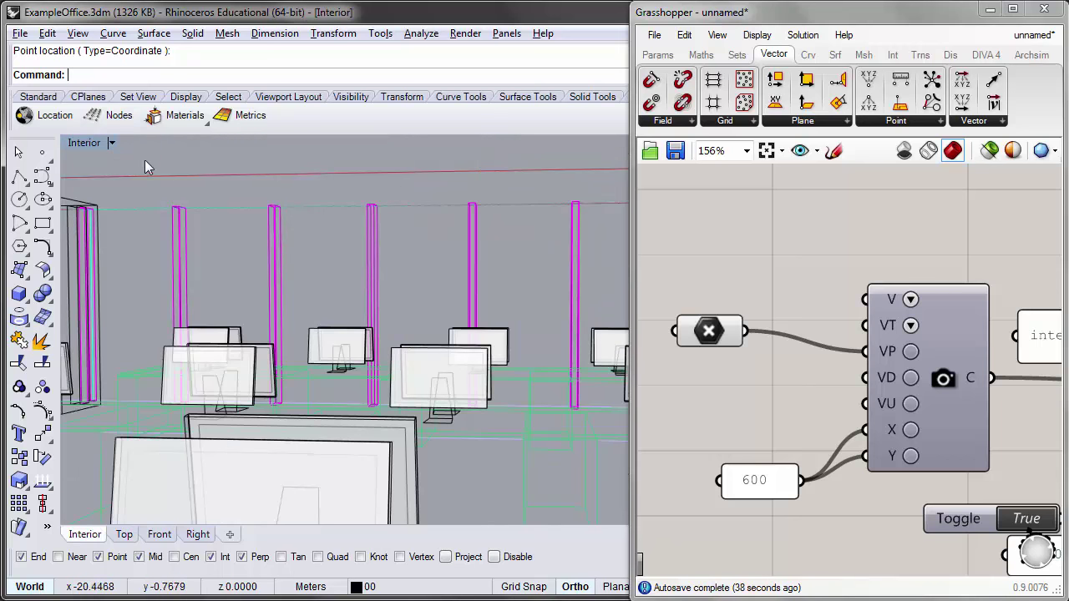
{"action": "double_click", "coordinate": [92, 144]}
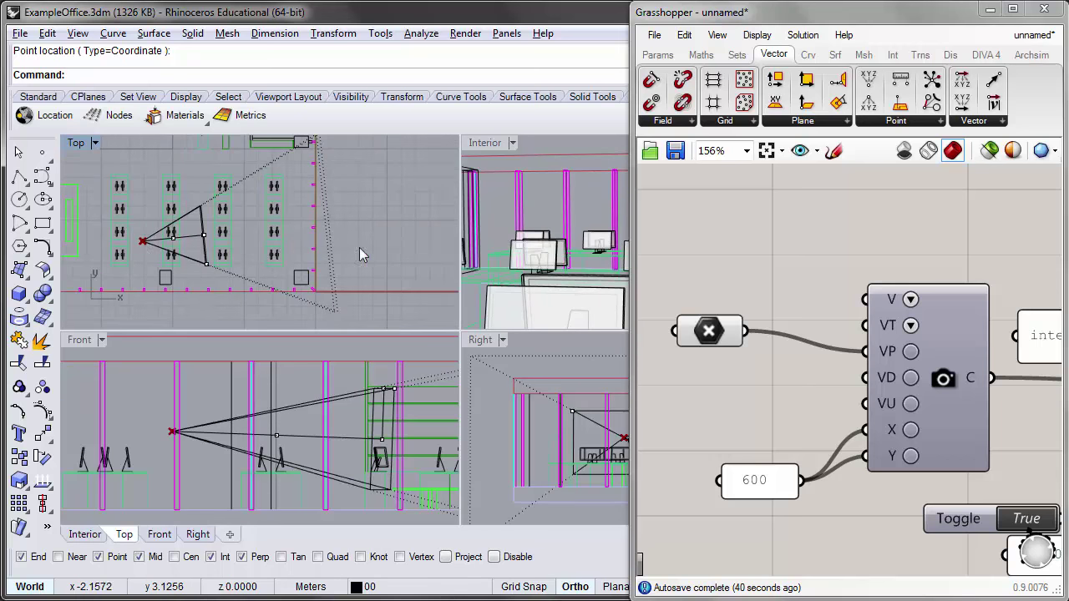
Step: Add a Unit X vector component below the Point parameter and connect it to the camera's VD input
{"action": "double_click", "coordinate": [705, 397]}
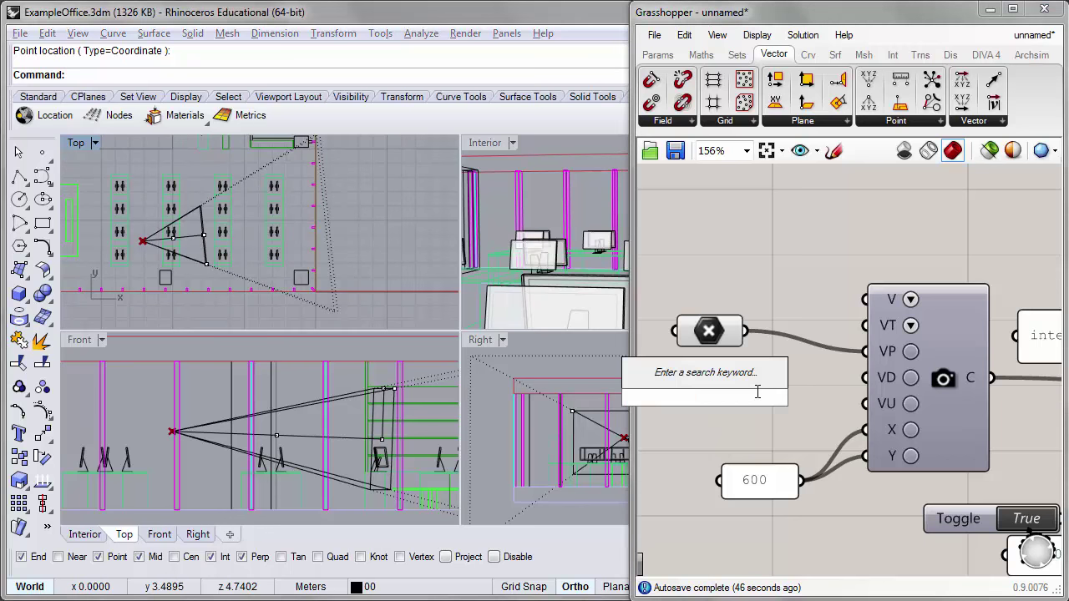
{"action": "type", "text": "unit"}
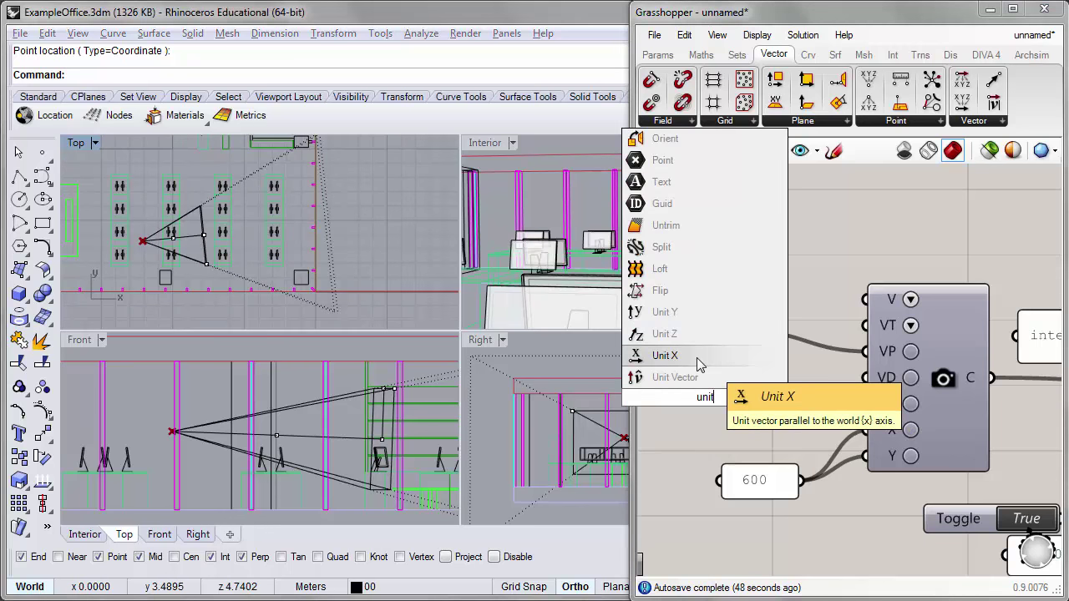
{"action": "left_click", "coordinate": [694, 356]}
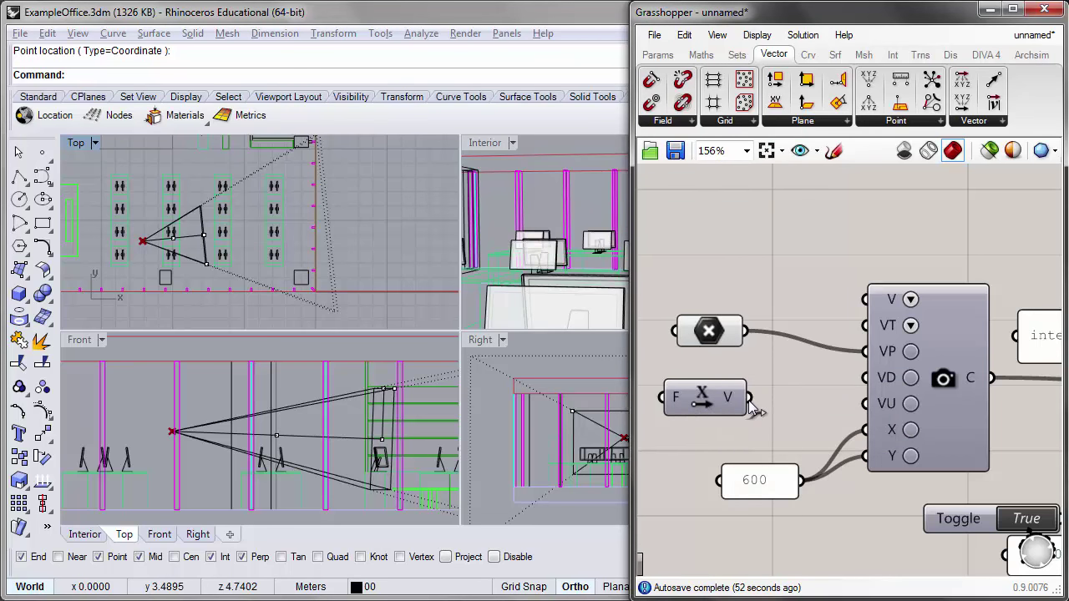
{"action": "left_click_drag", "start_coordinate": [750, 400], "coordinate": [871, 380]}
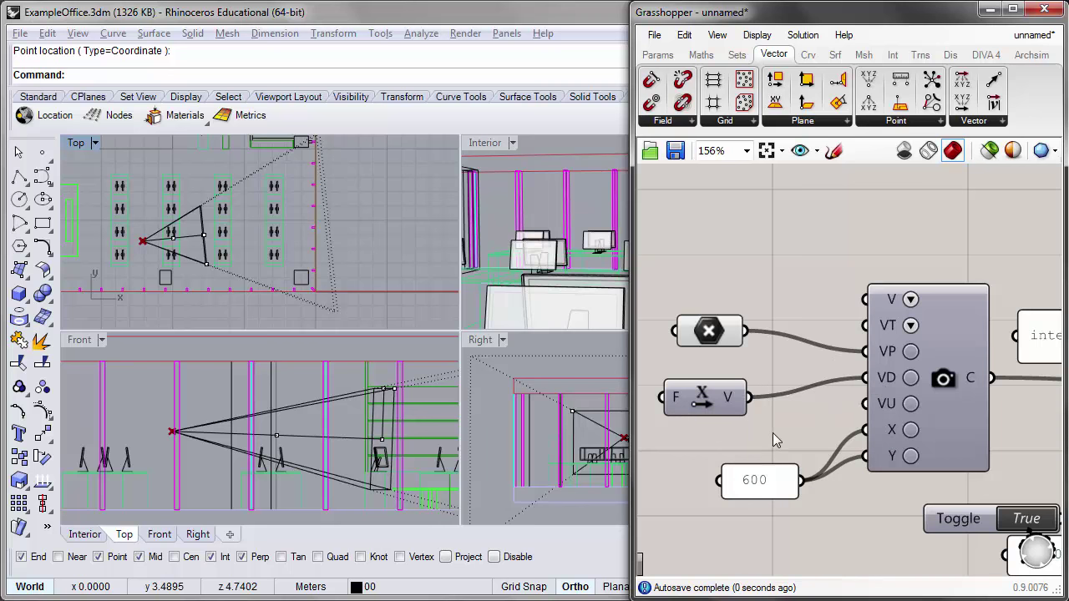
Step: Widen the Grasshopper window over the Rhino viewports and bring free canvas below the 600 panel into view
{"action": "right_click_drag", "start_coordinate": [804, 412], "coordinate": [790, 377]}
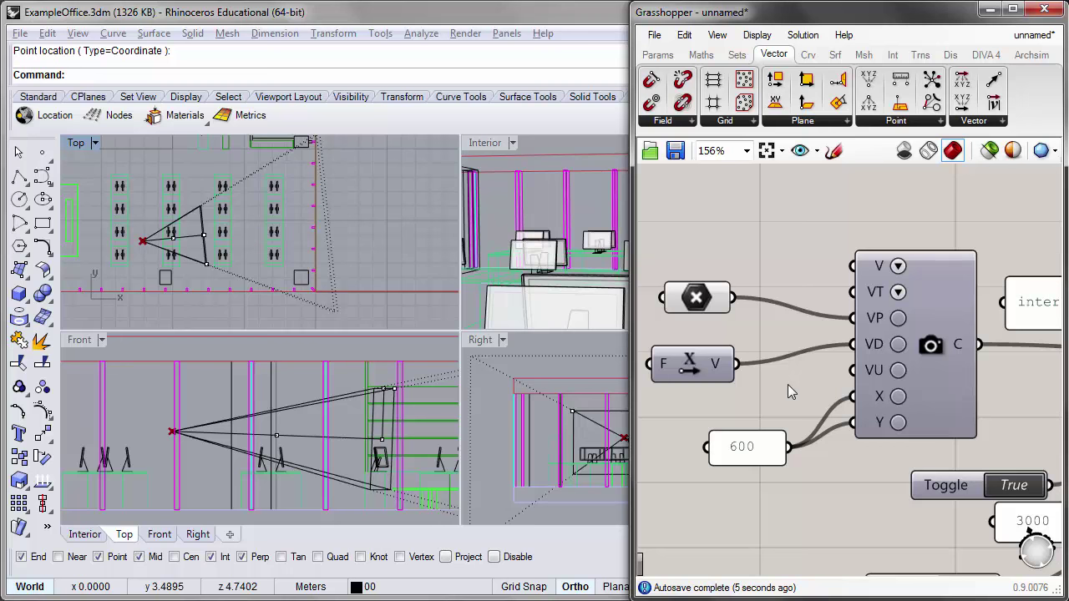
{"action": "right_click_drag", "start_coordinate": [753, 402], "coordinate": [751, 370]}
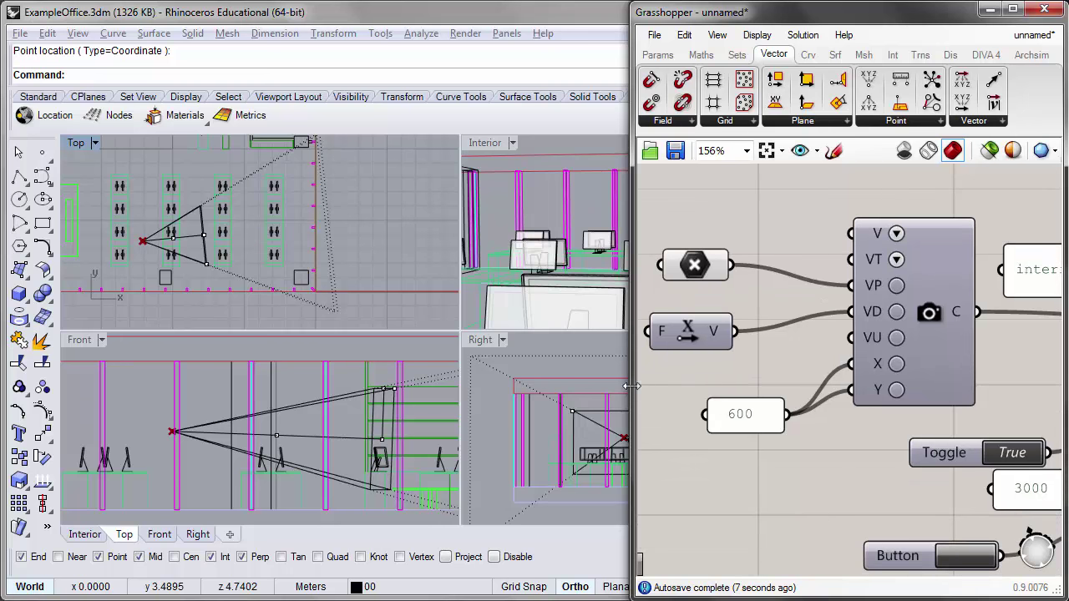
{"action": "left_click_drag", "start_coordinate": [631, 386], "coordinate": [454, 386]}
{"action": "right_click_drag", "start_coordinate": [544, 492], "coordinate": [627, 425]}
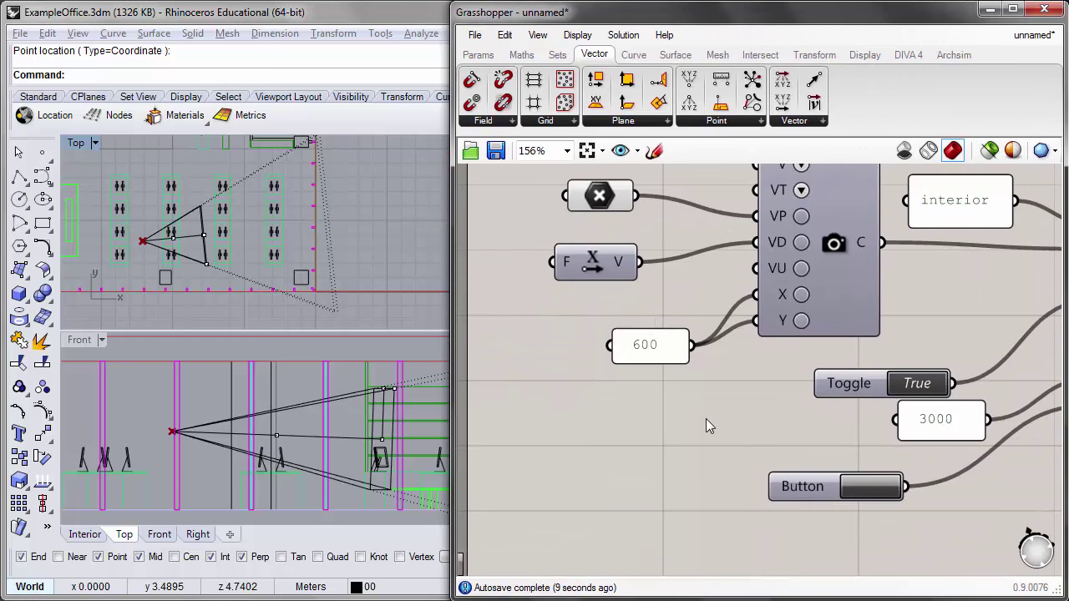
Step: Add a Vector Display component to the canvas below the 600 panel
{"action": "double_click", "coordinate": [565, 438]}
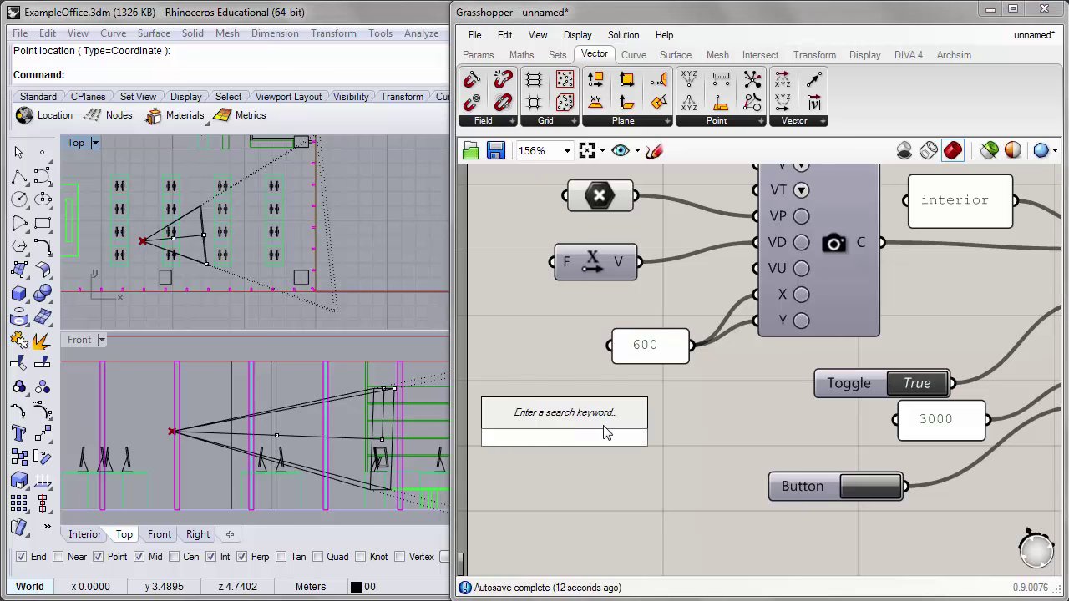
{"action": "type", "text": "vector"}
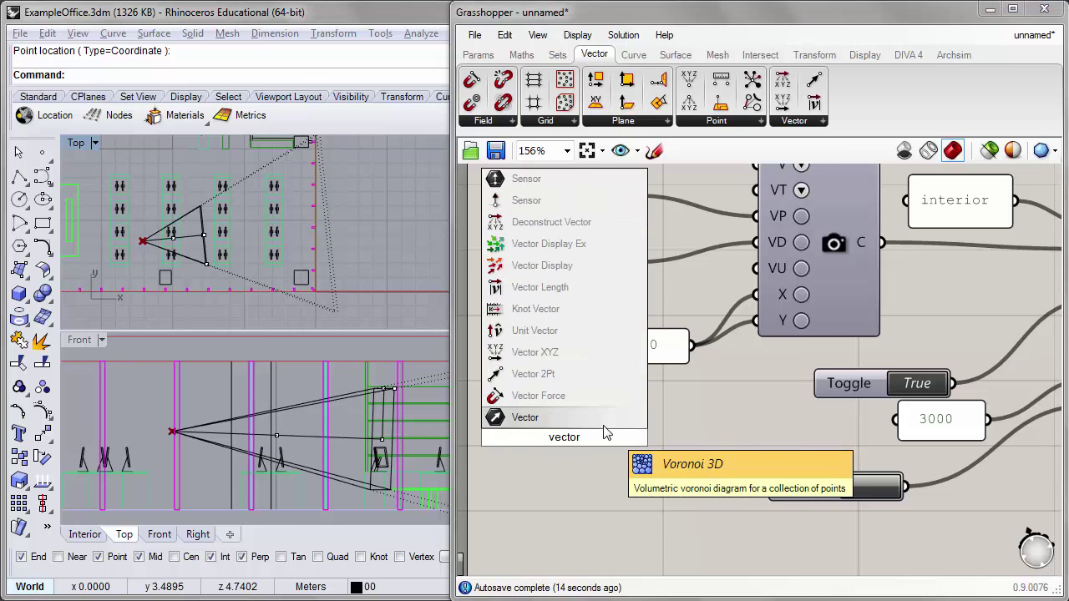
{"action": "key", "text": "Up"}
{"action": "key", "text": "Up"}
{"action": "key", "text": "Up"}
{"action": "key", "text": "Up"}
{"action": "key", "text": "Up"}
{"action": "key", "text": "Up"}
{"action": "key", "text": "Up"}
{"action": "key", "text": "Return"}
Step: Move the Vector Display component directly under the 600 panel and connect the Point parameter to its A input
{"action": "right_click_drag", "start_coordinate": [576, 442], "coordinate": [568, 534]}
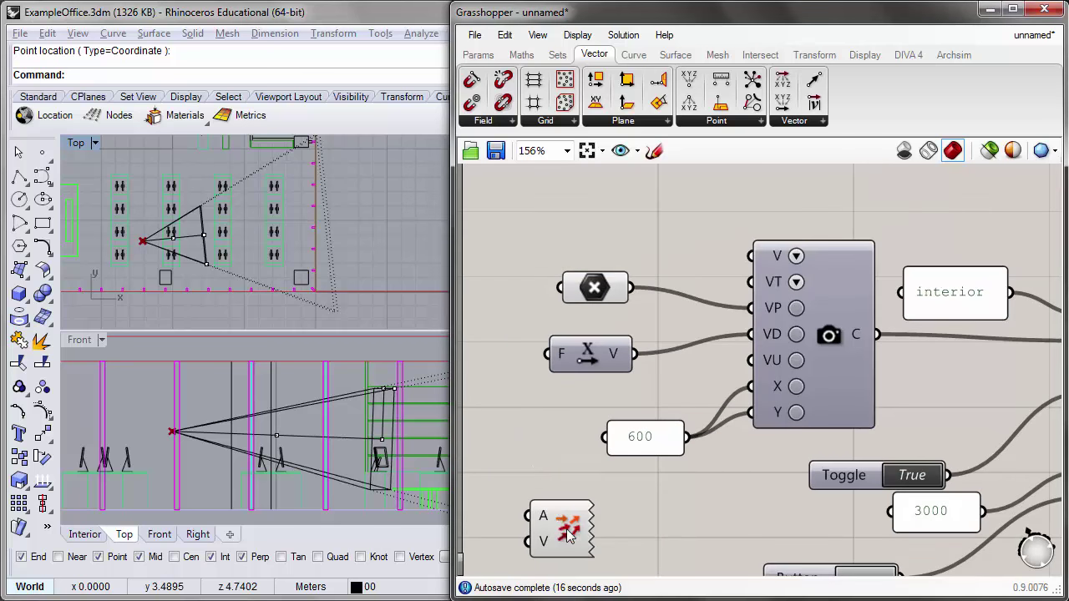
{"action": "left_click_drag", "start_coordinate": [567, 534], "coordinate": [678, 520]}
{"action": "right_click_drag", "start_coordinate": [660, 505], "coordinate": [678, 437]}
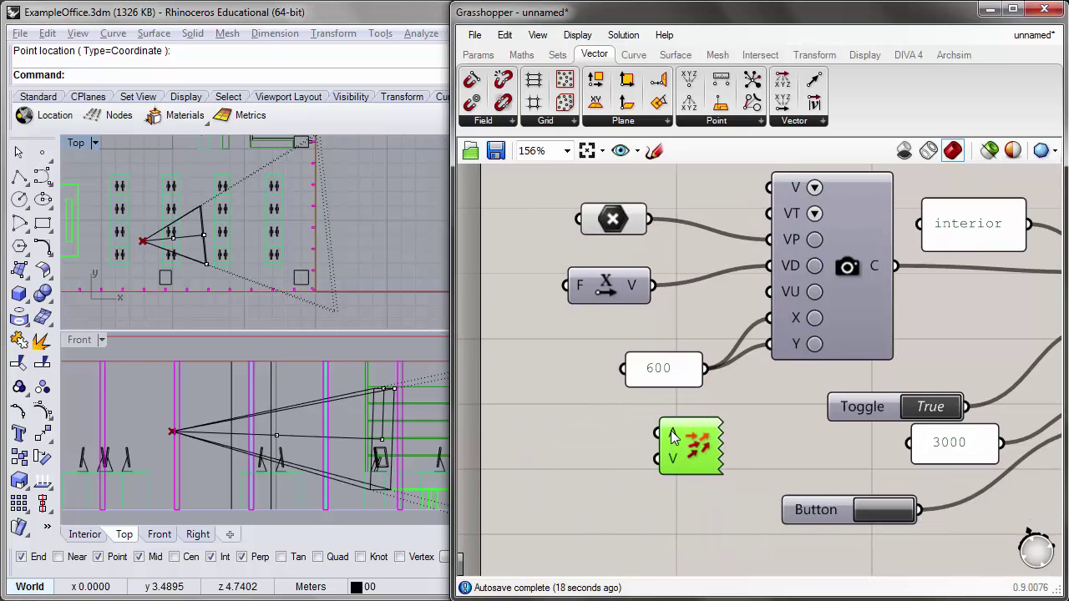
{"action": "left_click_drag", "start_coordinate": [649, 219], "coordinate": [664, 443]}
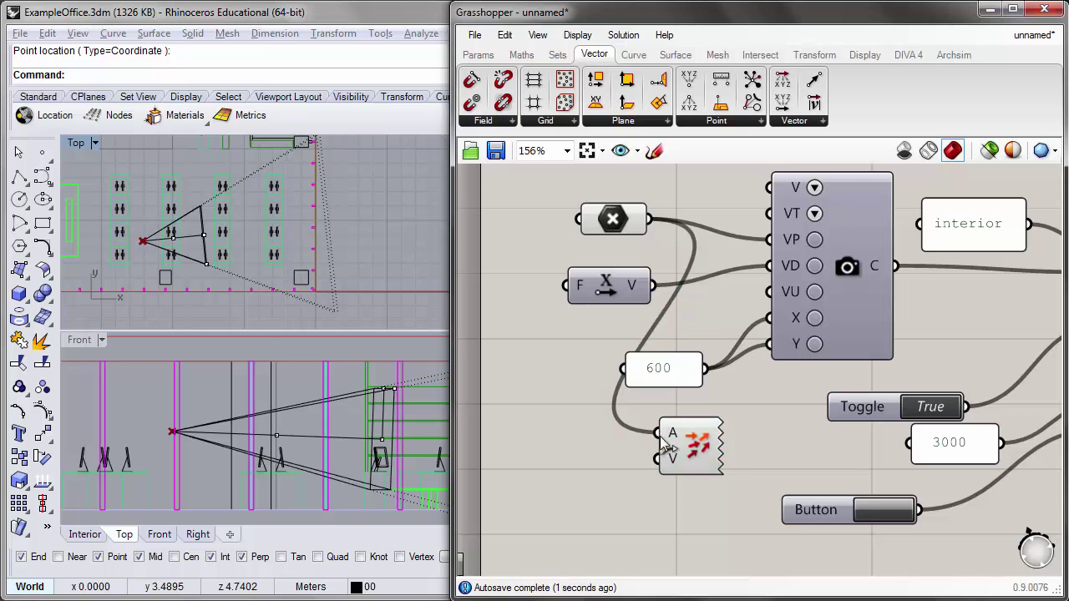
Step: Connect the Unit X output to the Vector Display's V input and maximize the Top viewport around the camera point's direction arrow
{"action": "left_click_drag", "start_coordinate": [650, 286], "coordinate": [665, 466]}
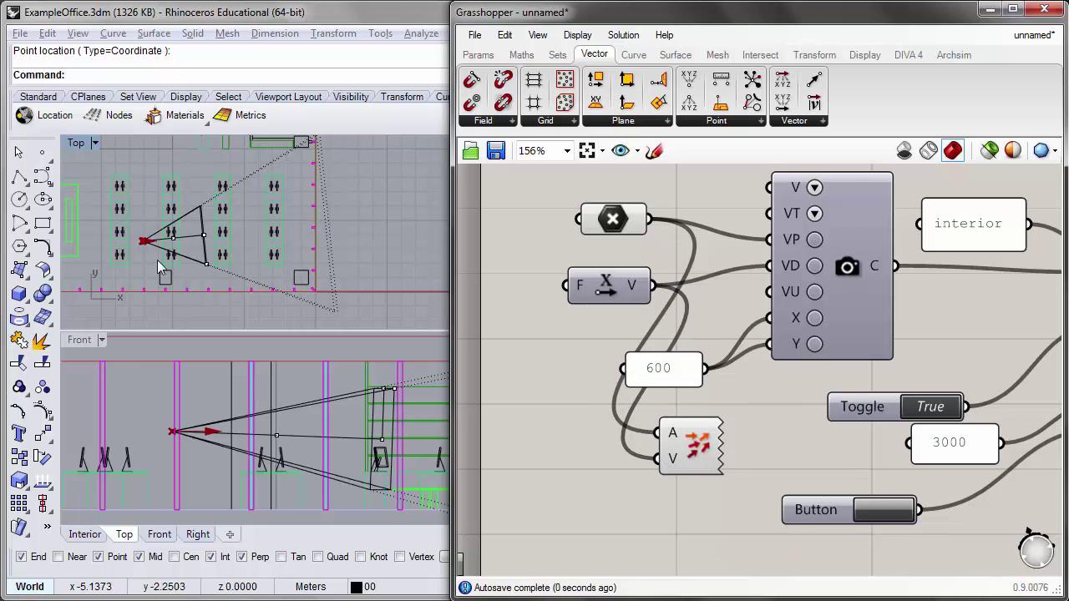
{"action": "double_click", "coordinate": [77, 143]}
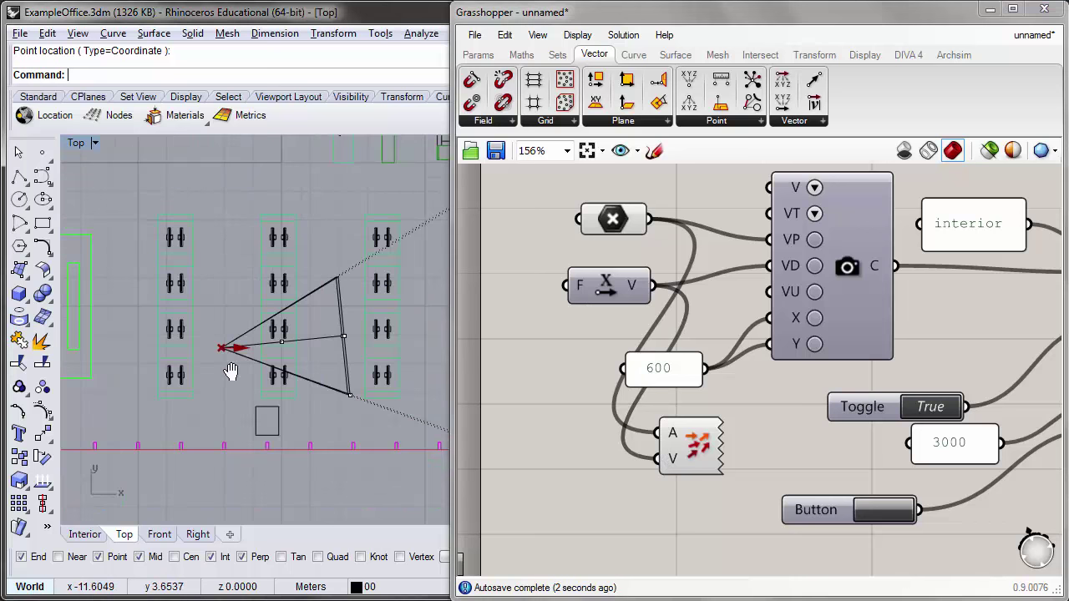
{"action": "scroll", "coordinate": [246, 382], "scroll_direction": "up", "scroll_amount": 3}
{"action": "right_click_drag", "start_coordinate": [284, 394], "coordinate": [282, 388]}
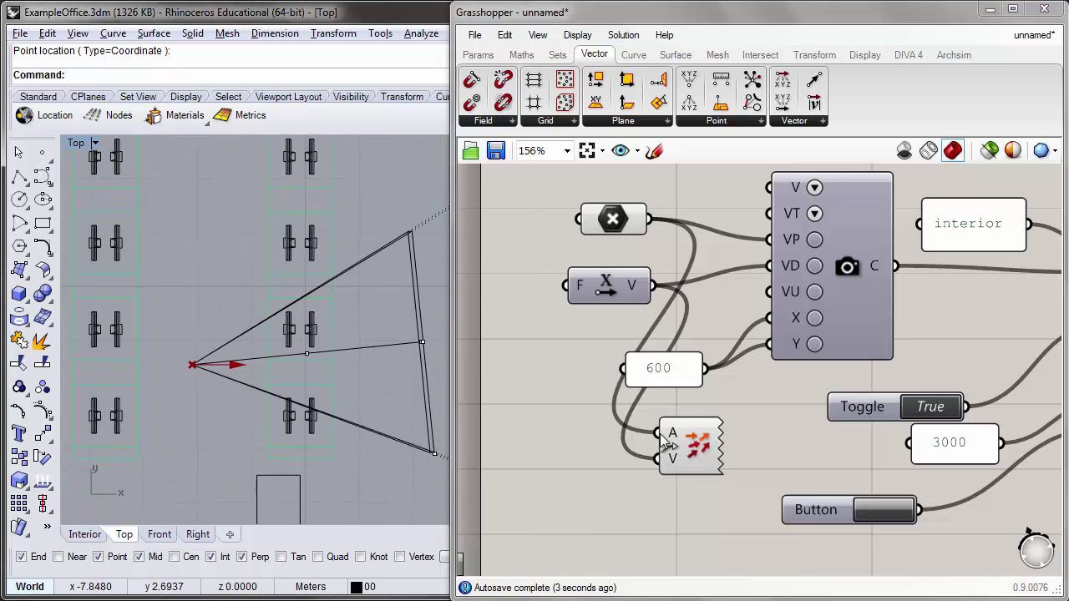
{"action": "left_click", "coordinate": [706, 444]}
{"action": "left_click", "coordinate": [703, 476]}
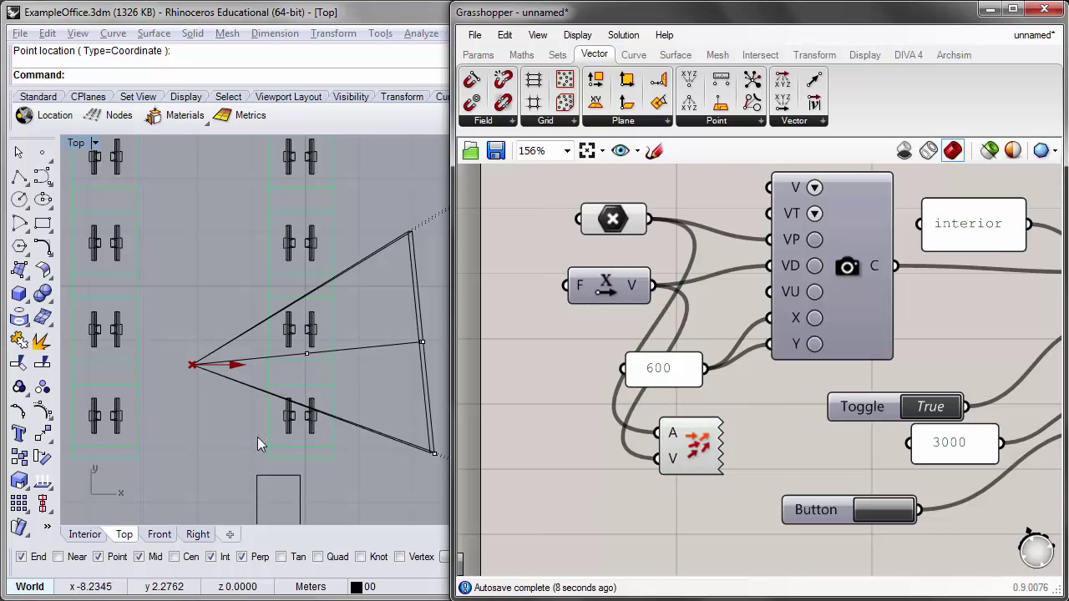
{"action": "scroll", "coordinate": [229, 405], "scroll_direction": "down", "scroll_amount": 2}
{"action": "right_click_drag", "start_coordinate": [355, 397], "coordinate": [280, 408]}
{"action": "scroll", "coordinate": [284, 368], "scroll_direction": "down", "scroll_amount": 3}
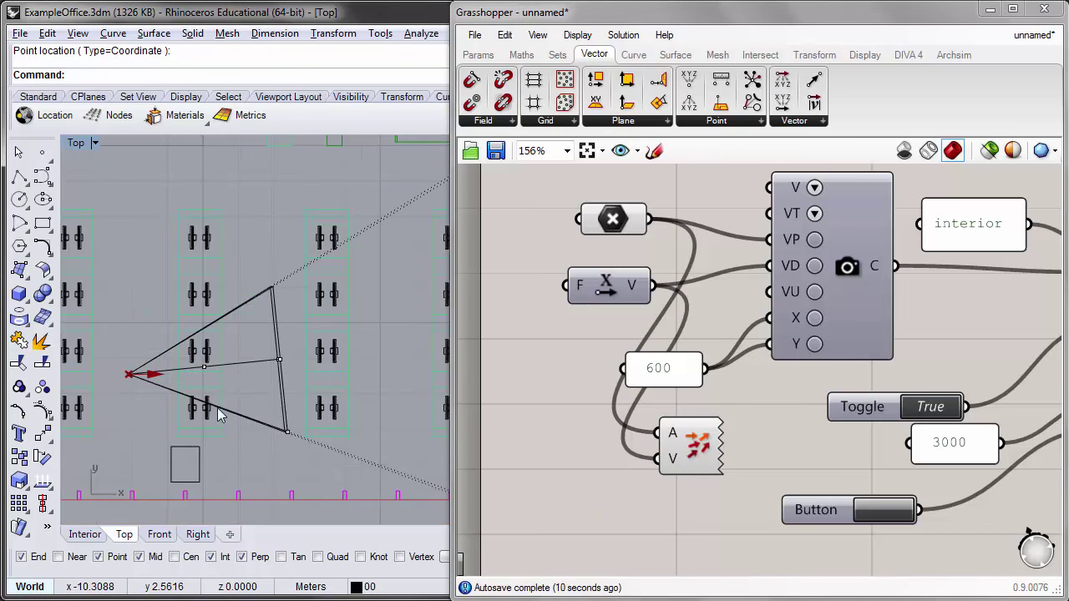
{"action": "right_click_drag", "start_coordinate": [286, 365], "coordinate": [339, 355]}
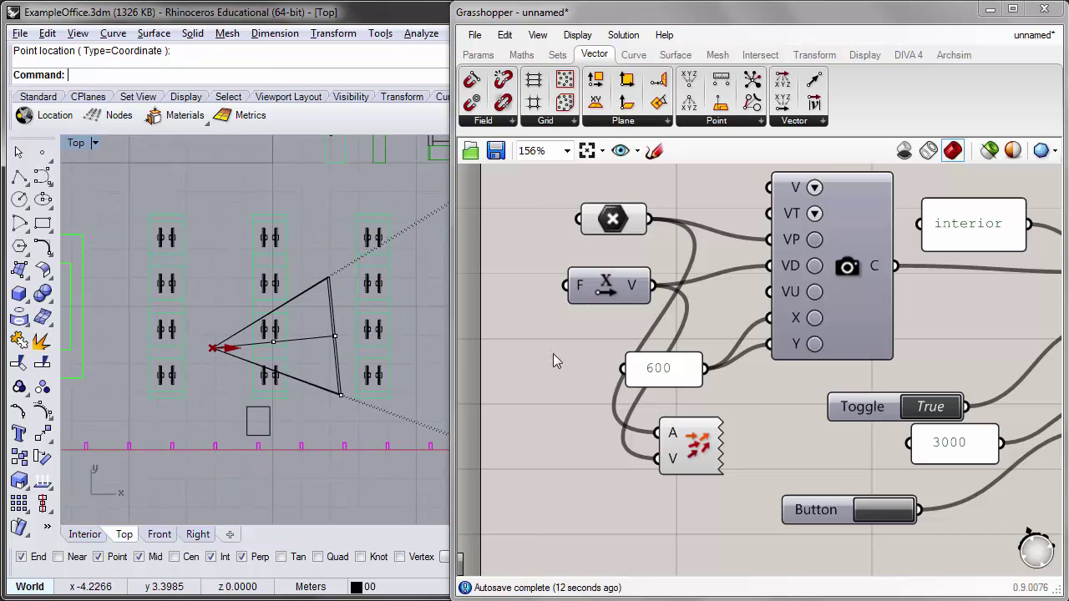
Step: Add a Unit Z vector component below Unit X and connect it to the camera's VU input
{"action": "right_click_drag", "start_coordinate": [773, 343], "coordinate": [698, 365]}
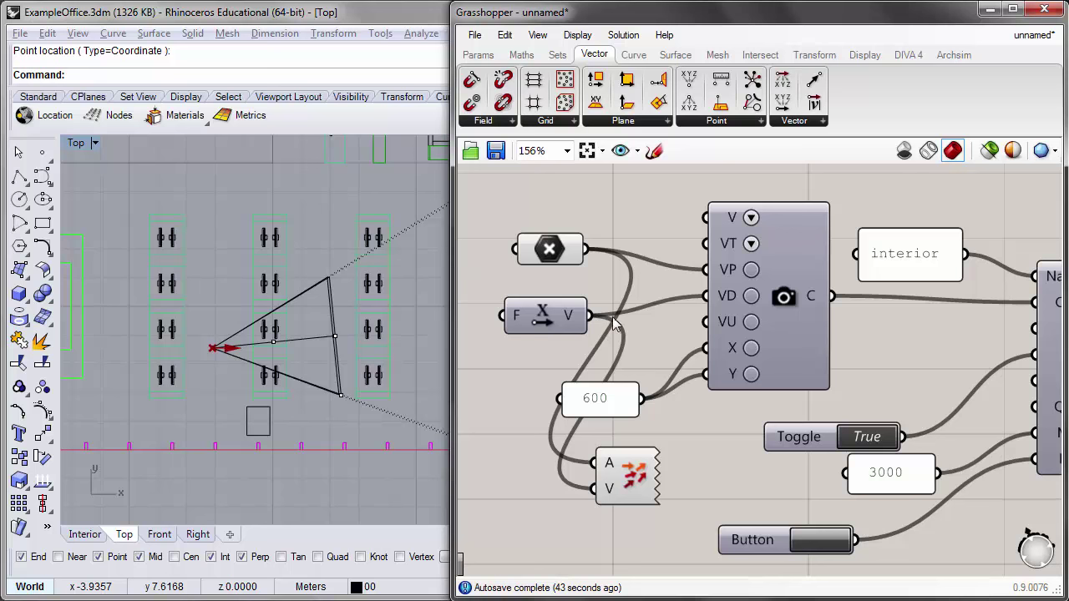
{"action": "right_click_drag", "start_coordinate": [473, 248], "coordinate": [542, 232]}
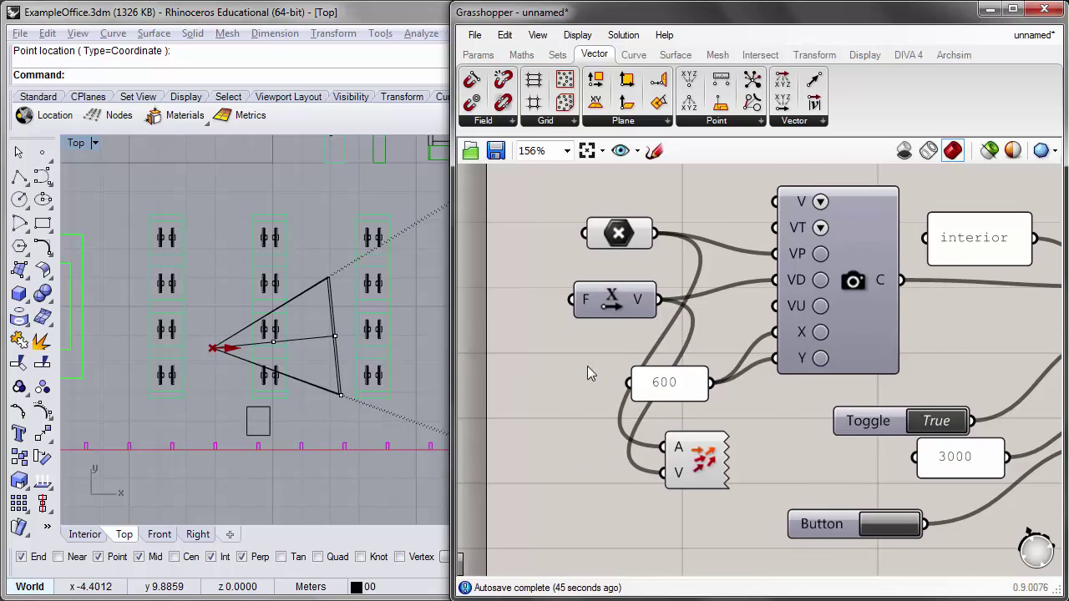
{"action": "double_click", "coordinate": [537, 349]}
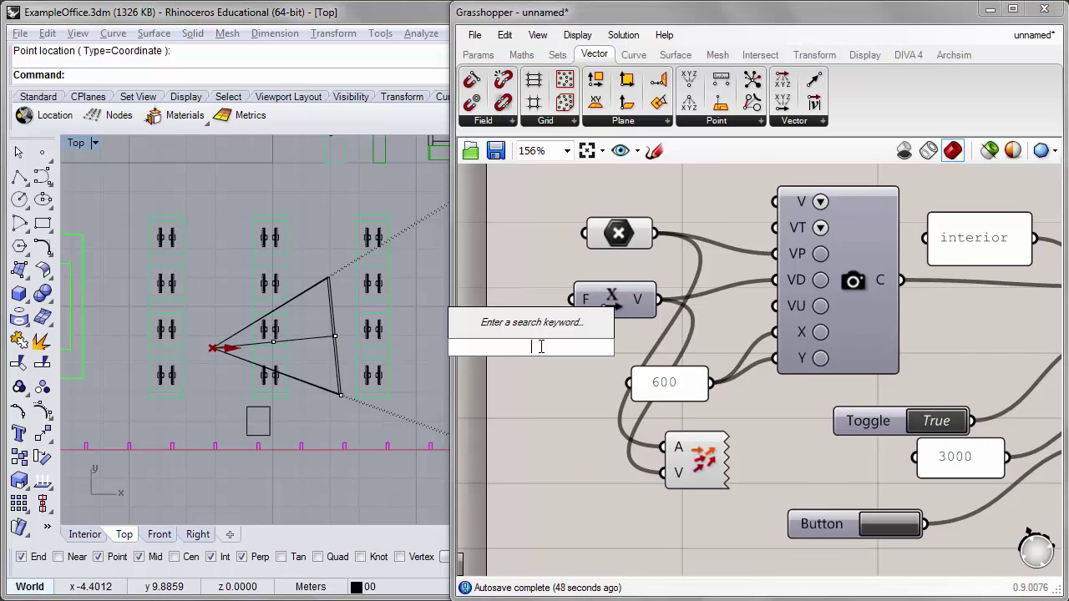
{"action": "type", "text": "unit"}
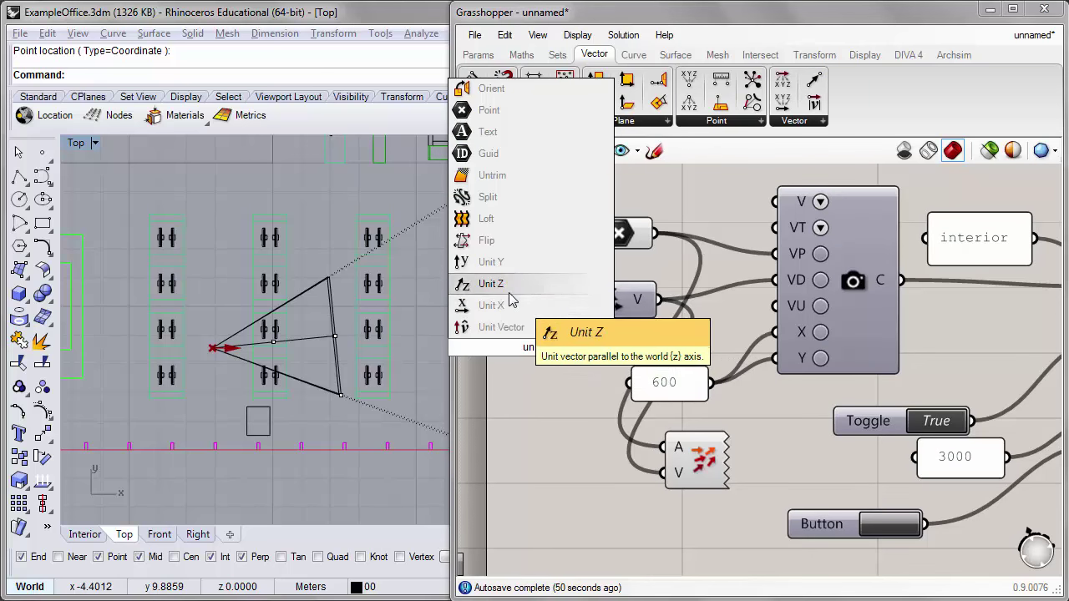
{"action": "left_click", "coordinate": [534, 282]}
{"action": "left_click_drag", "start_coordinate": [631, 310], "coordinate": [614, 289]}
{"action": "left_click_drag", "start_coordinate": [558, 352], "coordinate": [776, 314]}
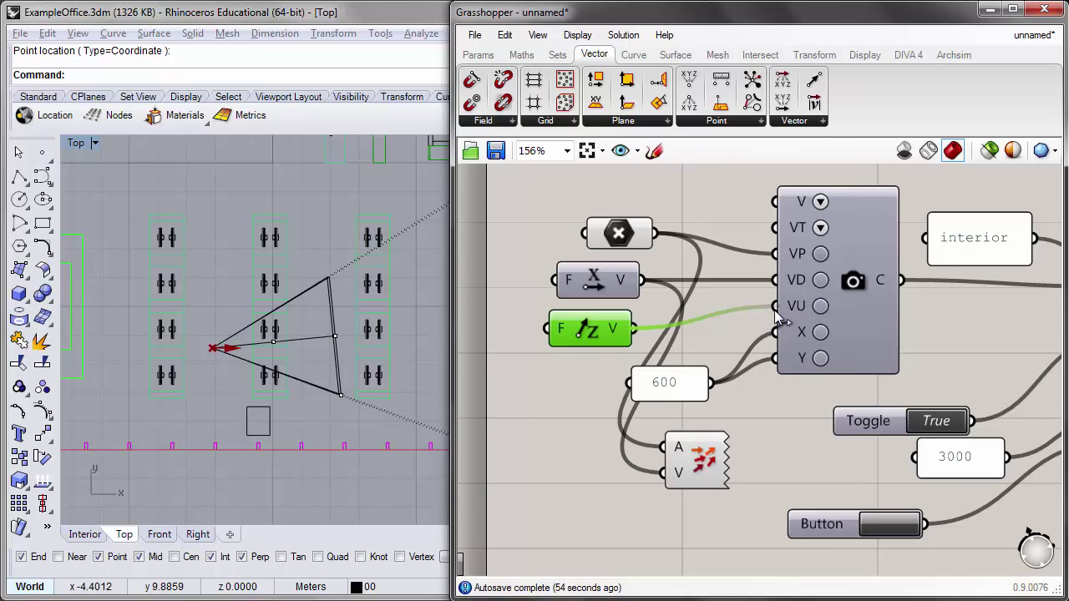
{"action": "left_click", "coordinate": [693, 337]}
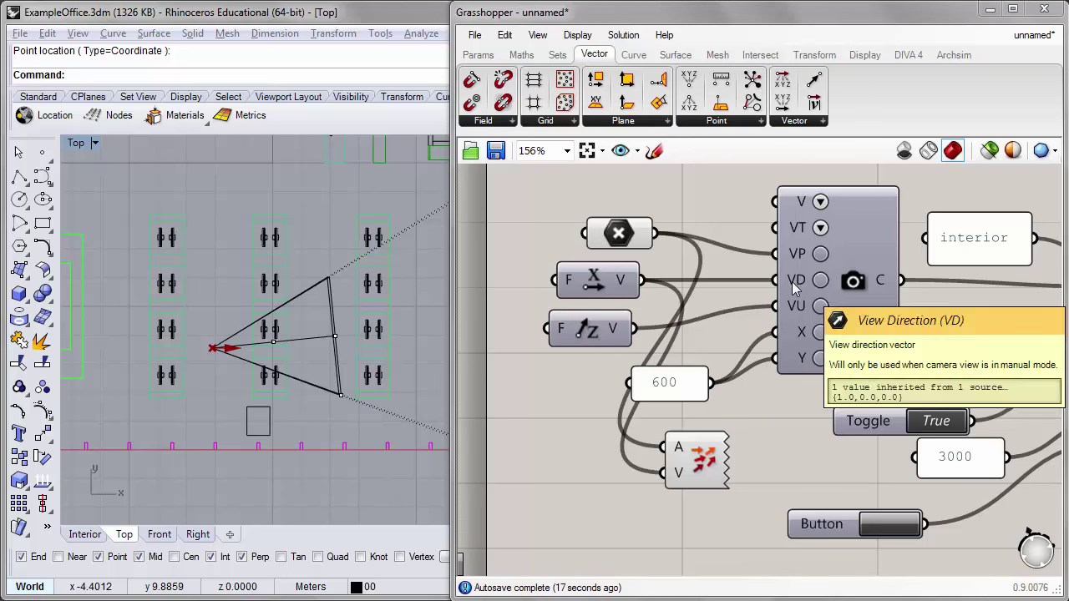
Step: Check the camera's VT view type options and run the interior image simulation with the manual camera
{"action": "right_click_drag", "start_coordinate": [746, 360], "coordinate": [623, 408]}
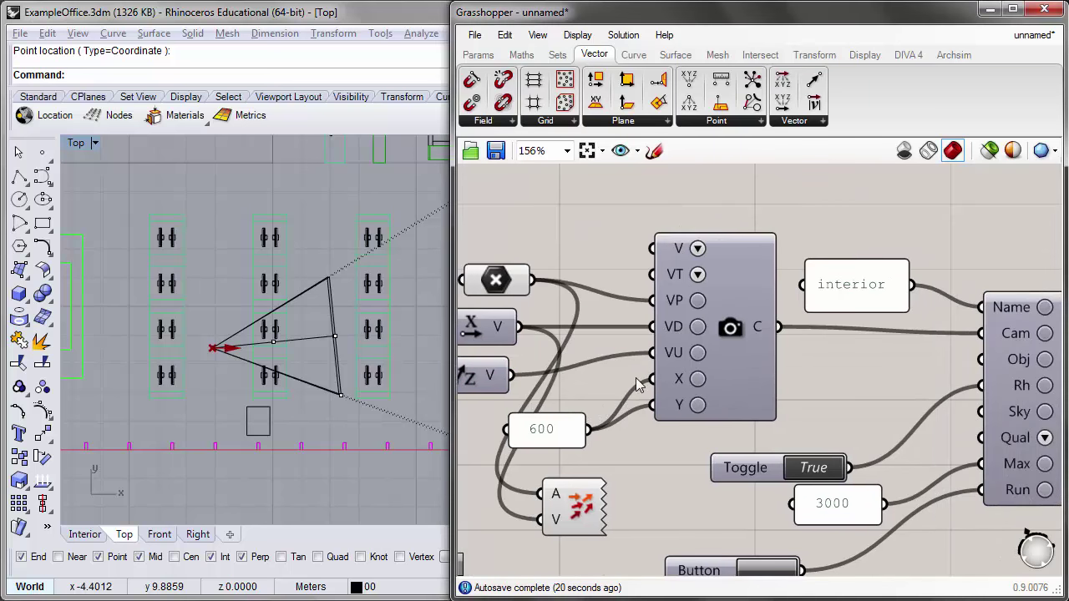
{"action": "right_click", "coordinate": [699, 275]}
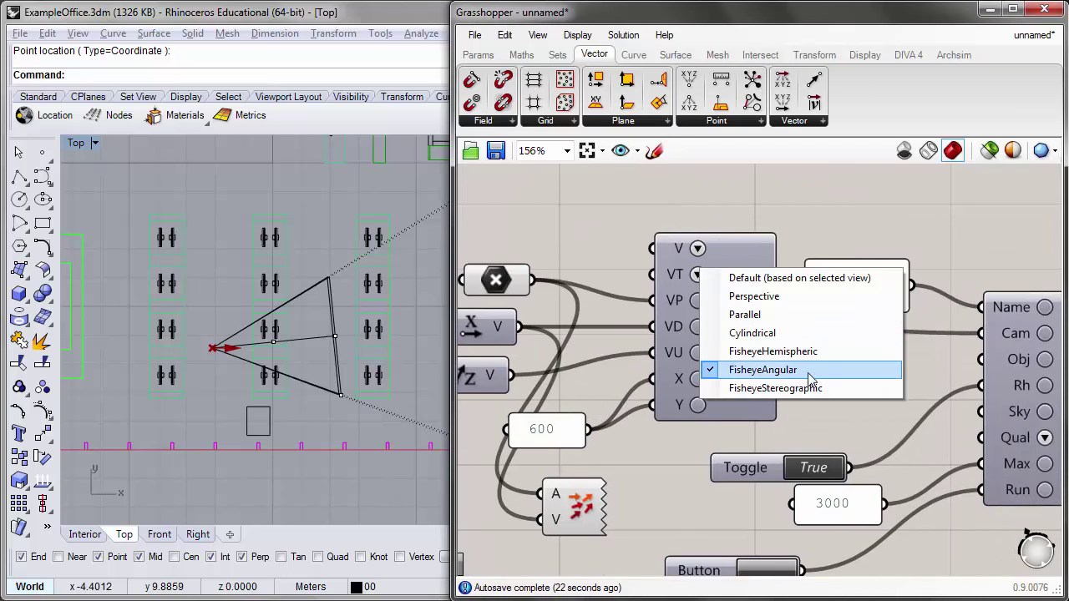
{"action": "right_click_drag", "start_coordinate": [924, 418], "coordinate": [782, 401]}
{"action": "scroll", "coordinate": [783, 401], "scroll_direction": "down", "scroll_amount": 1}
{"action": "right_click_drag", "start_coordinate": [911, 399], "coordinate": [780, 376]}
{"action": "scroll", "coordinate": [782, 398], "scroll_direction": "down", "scroll_amount": 1}
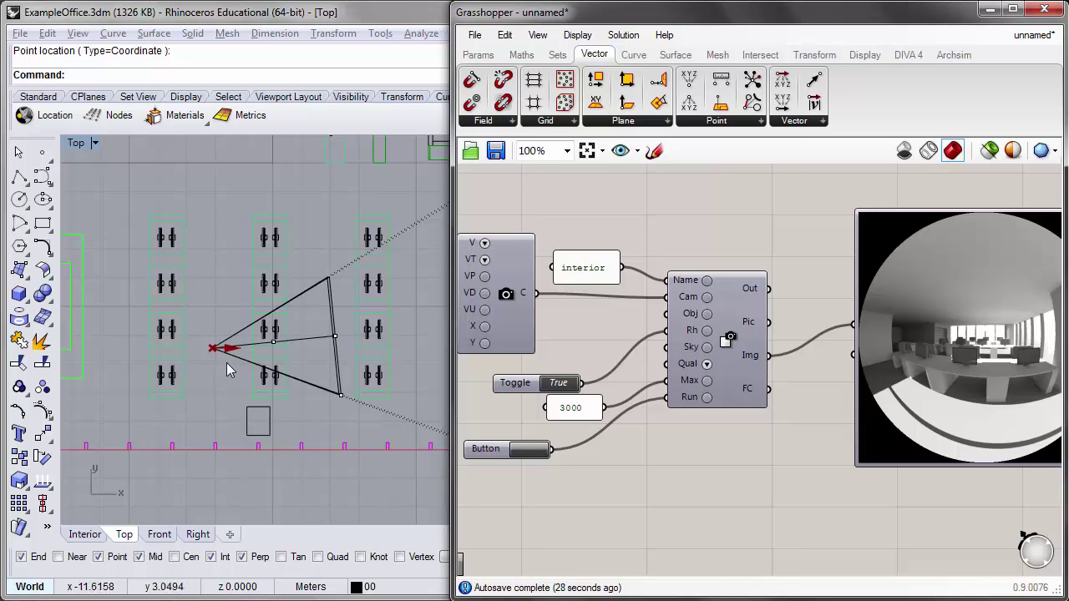
{"action": "right_click_drag", "start_coordinate": [789, 389], "coordinate": [714, 397]}
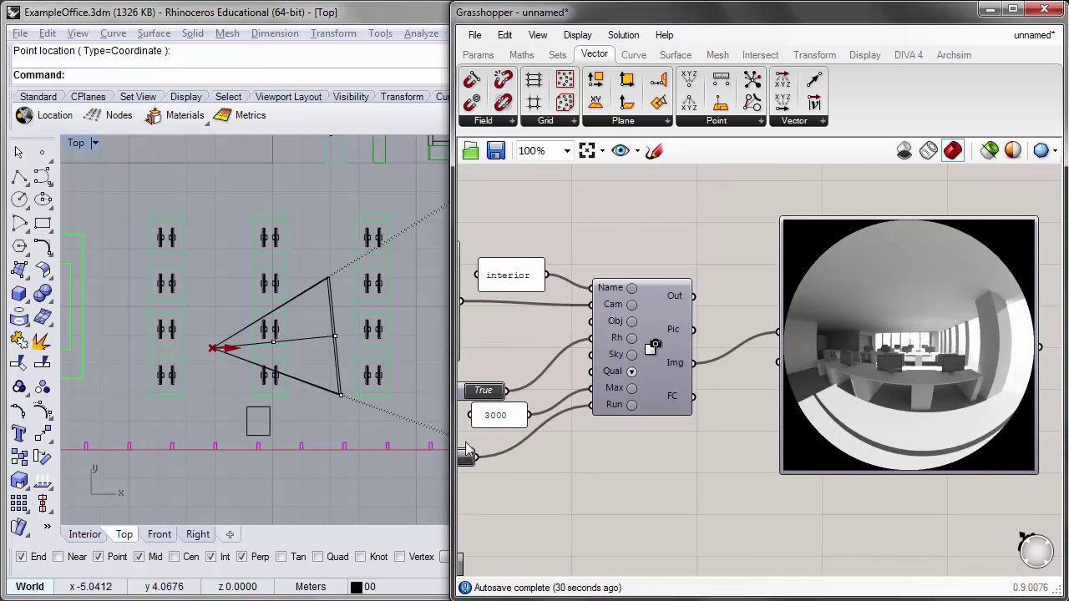
{"action": "right_click_drag", "start_coordinate": [468, 454], "coordinate": [506, 456]}
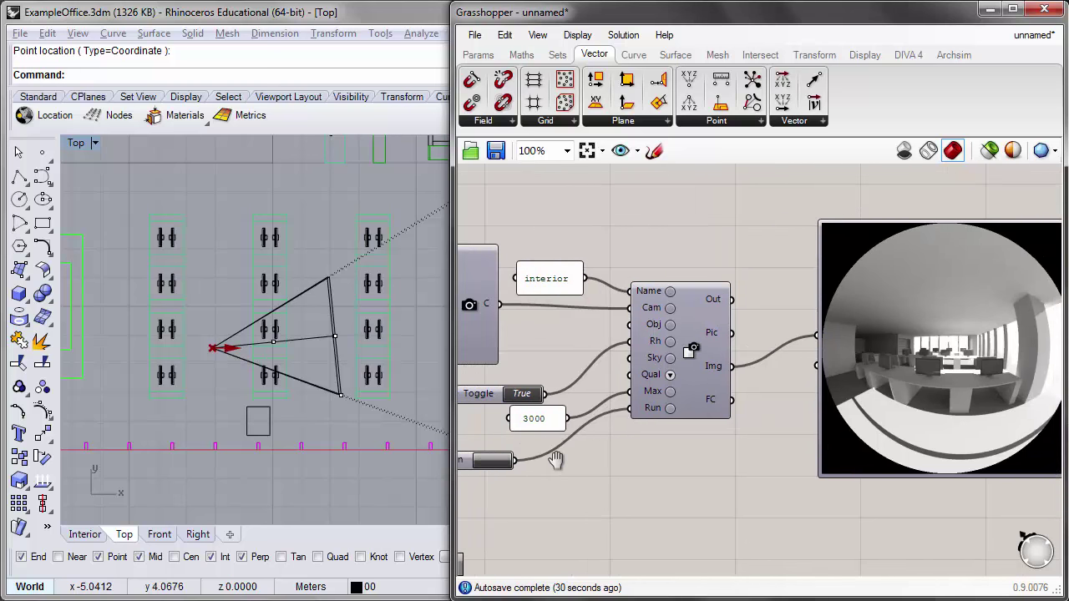
{"action": "left_click", "coordinate": [493, 461]}
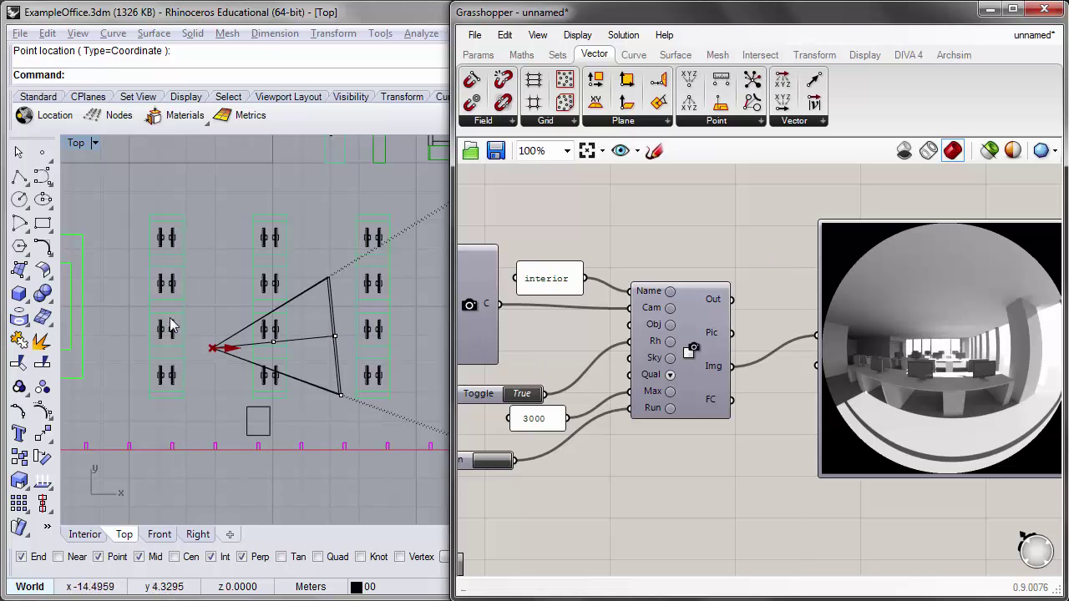
Step: Examine the manual camera's inputs and the rendered fisheye image against the direction arrow in the Top viewport
{"action": "right_click_drag", "start_coordinate": [448, 371], "coordinate": [608, 342]}
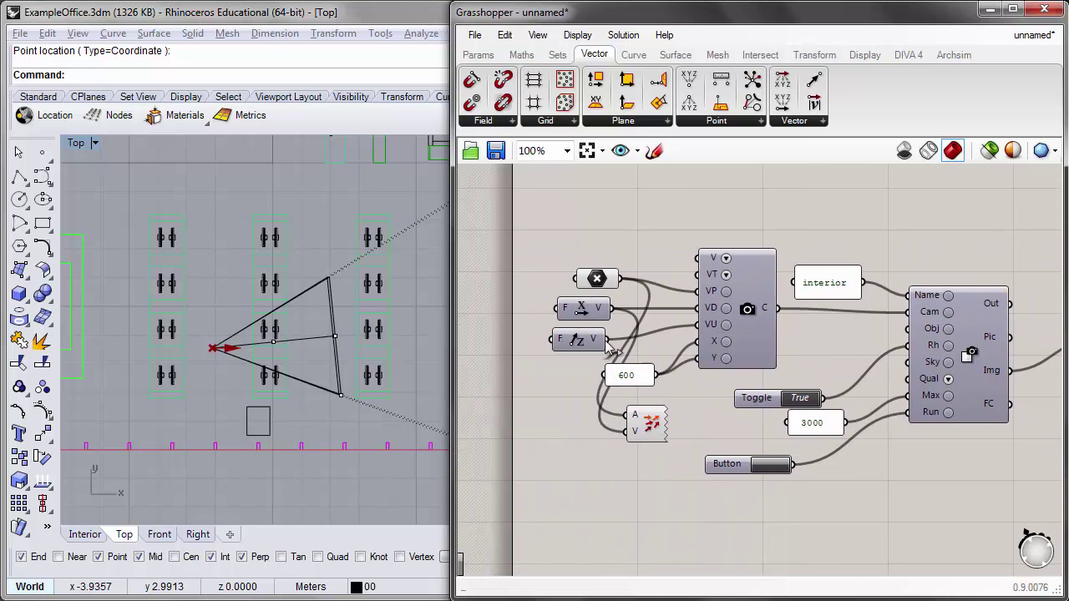
{"action": "right_click_drag", "start_coordinate": [997, 355], "coordinate": [601, 359]}
{"action": "scroll", "coordinate": [840, 359], "scroll_direction": "up", "scroll_amount": 2}
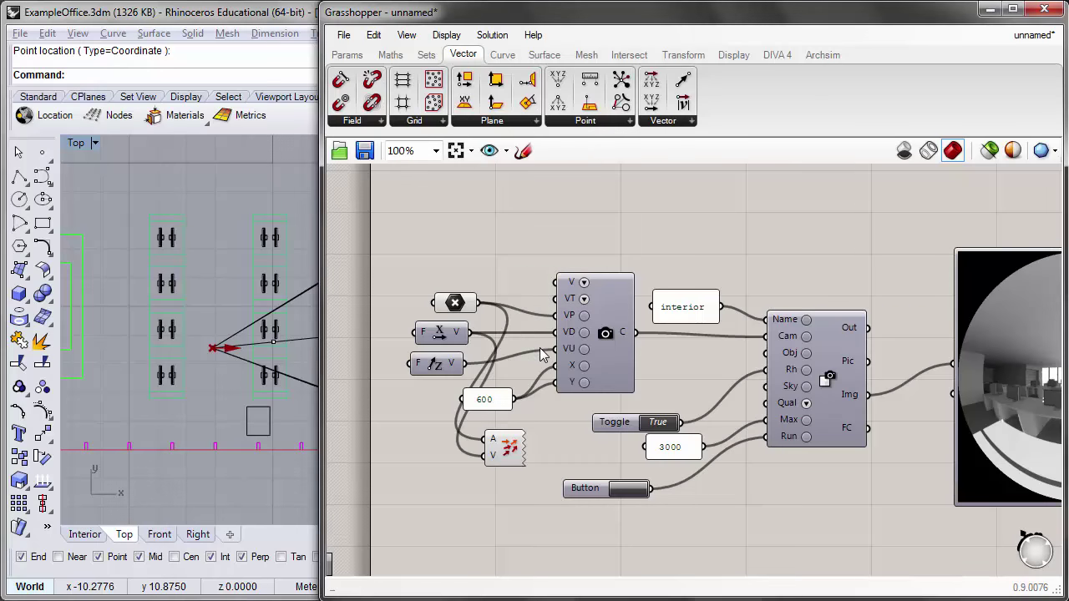
{"action": "right_click_drag", "start_coordinate": [541, 355], "coordinate": [465, 350]}
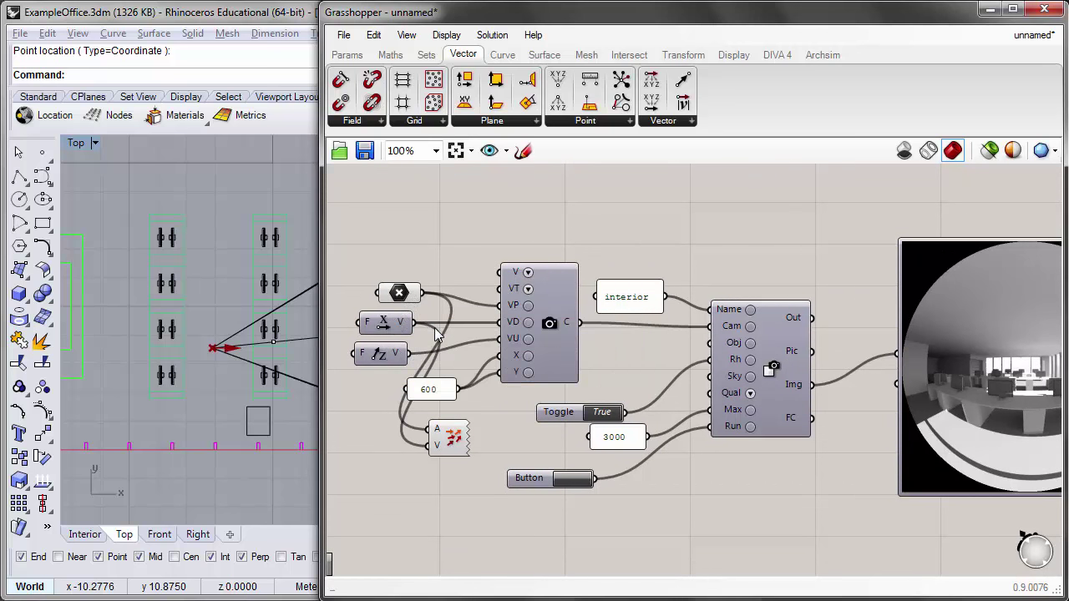
{"action": "right_click_drag", "start_coordinate": [653, 365], "coordinate": [624, 353]}
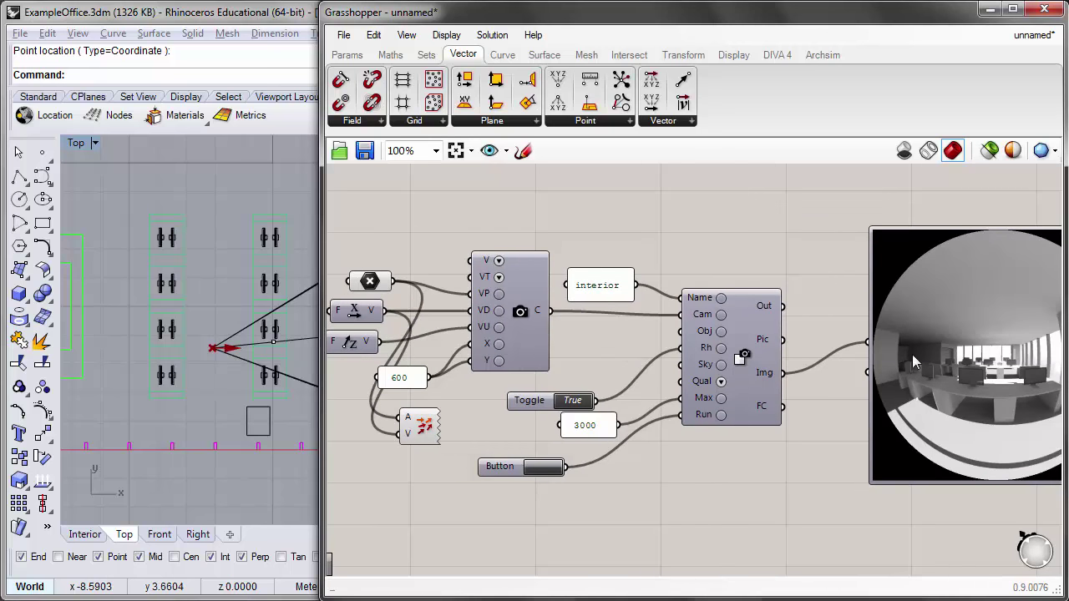
{"action": "right_click_drag", "start_coordinate": [912, 355], "coordinate": [759, 350]}
{"action": "right_click_drag", "start_coordinate": [497, 357], "coordinate": [729, 358]}
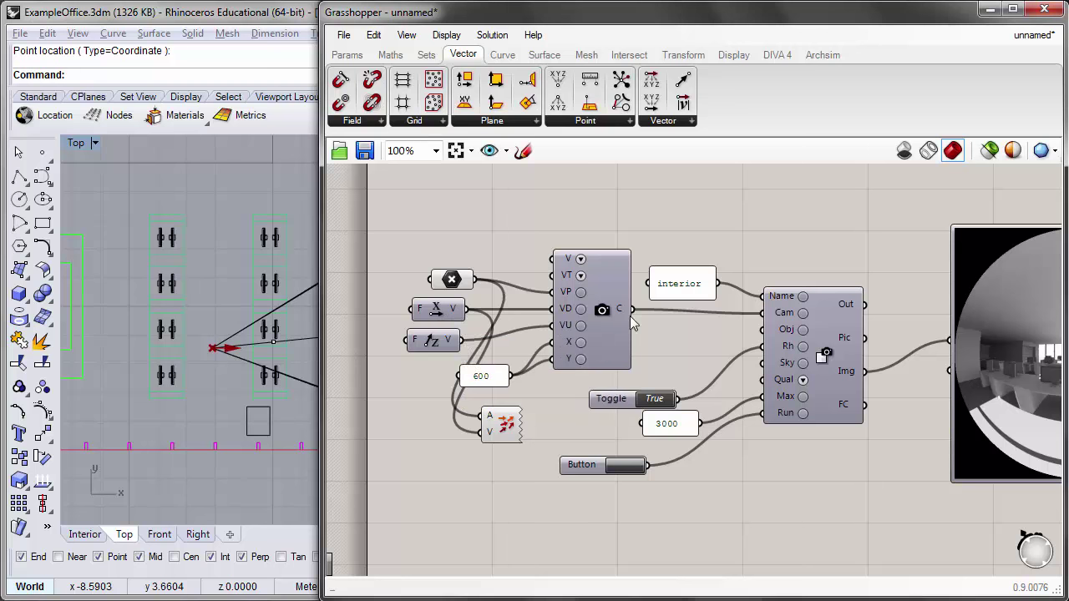
{"action": "right_click_drag", "start_coordinate": [696, 318], "coordinate": [616, 315]}
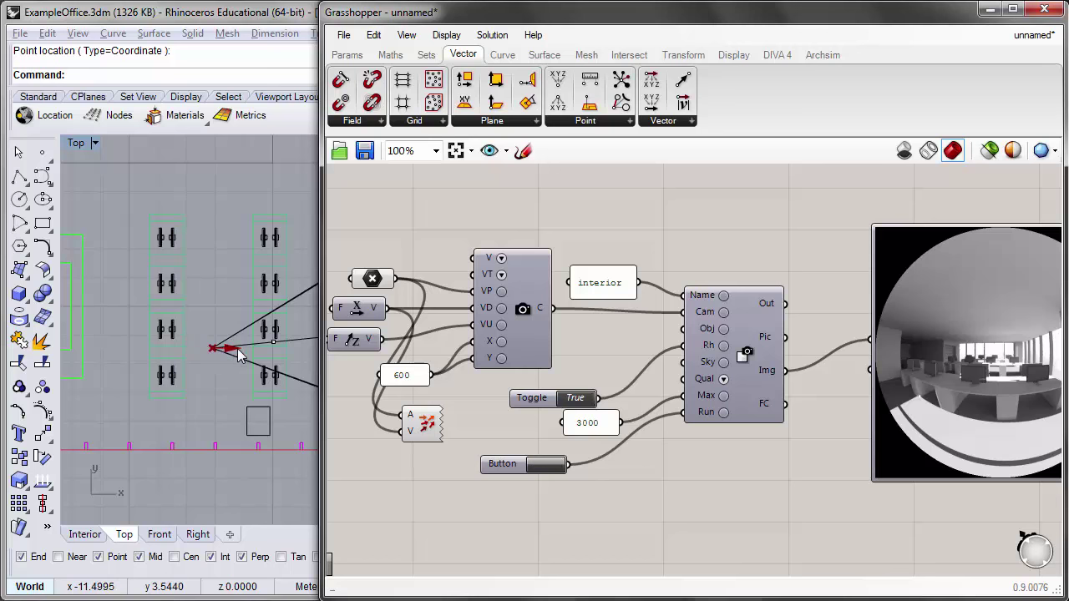
Step: Narrow the Grasshopper window to uncover more of the Top viewport and inspect the camera's View Direction input
{"action": "left_click_drag", "start_coordinate": [323, 328], "coordinate": [474, 320]}
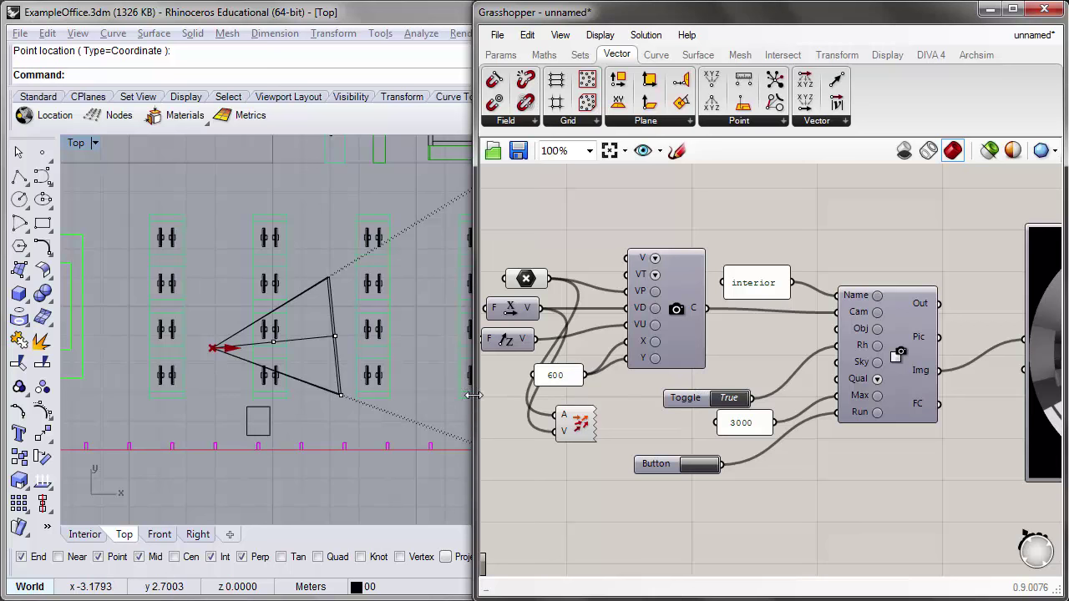
{"action": "left_click_drag", "start_coordinate": [473, 395], "coordinate": [386, 395]}
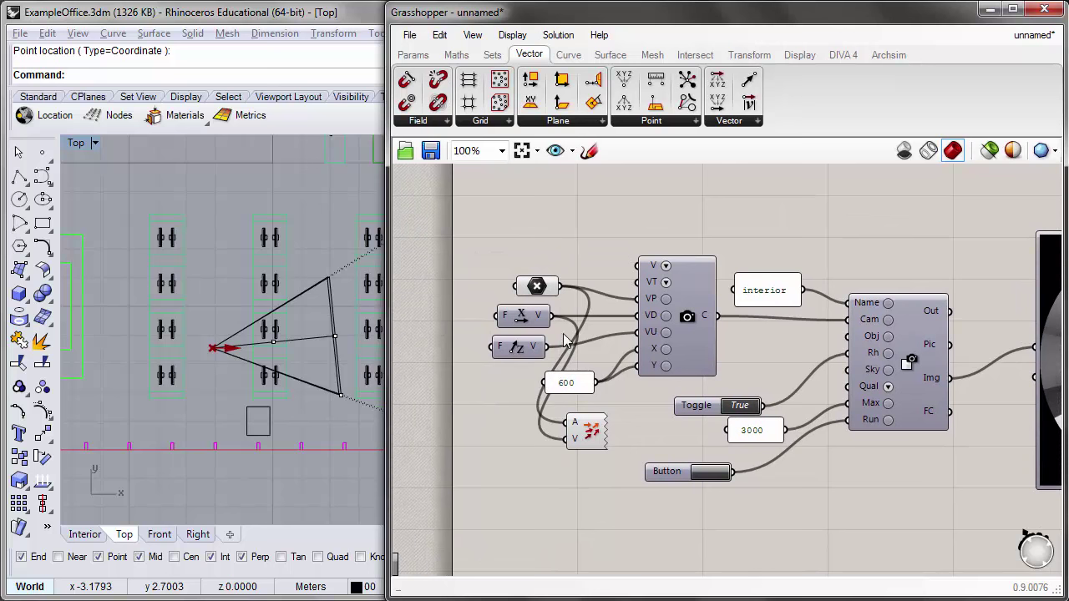
{"action": "scroll", "coordinate": [561, 327], "scroll_direction": "up", "scroll_amount": 1}
{"action": "mouse_move", "coordinate": [678, 318]}
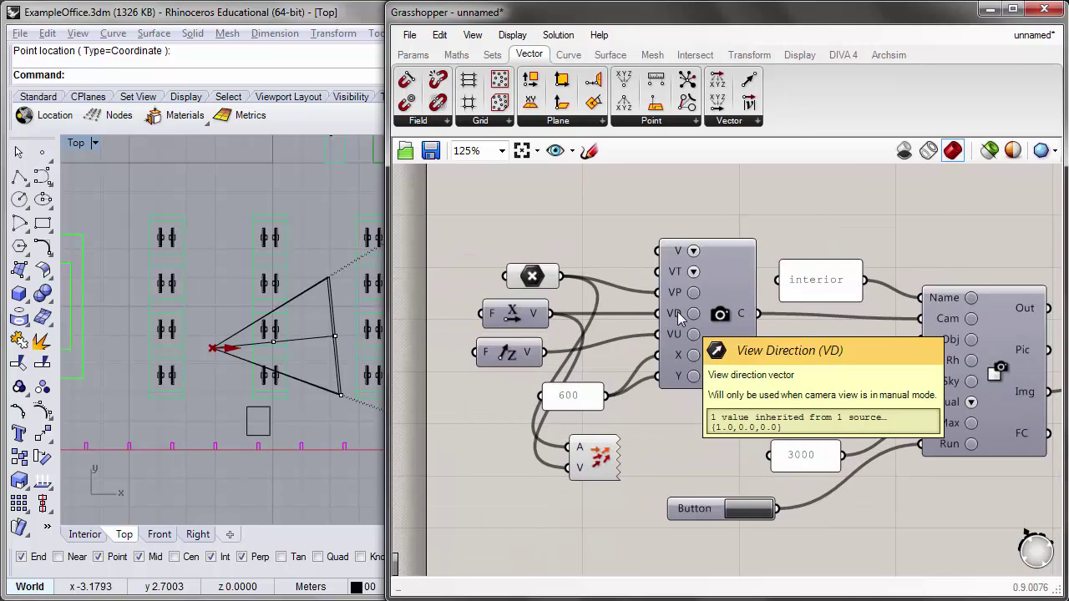
{"action": "mouse_move", "coordinate": [537, 318]}
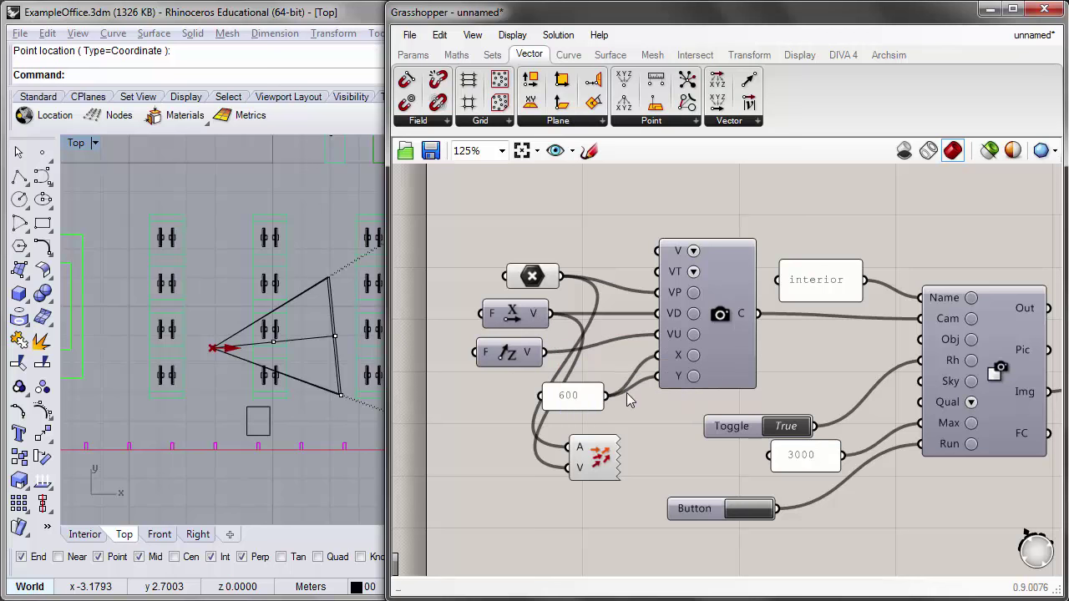
Step: Add a Rotate transform component to the free canvas below the Vector Display component
{"action": "scroll", "coordinate": [618, 409], "scroll_direction": "down", "scroll_amount": 2}
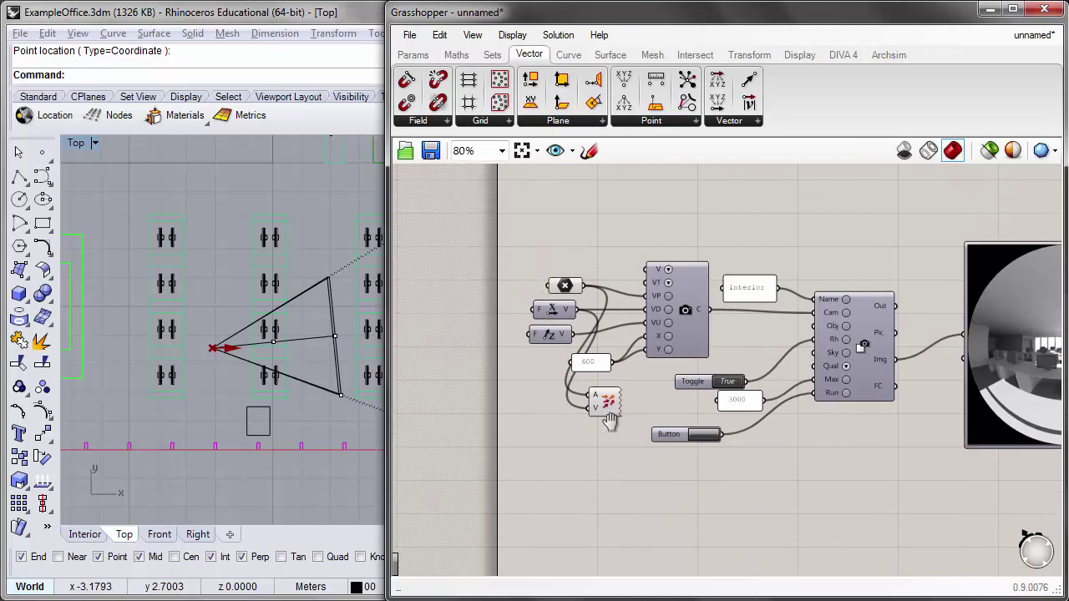
{"action": "right_click_drag", "start_coordinate": [610, 421], "coordinate": [614, 402]}
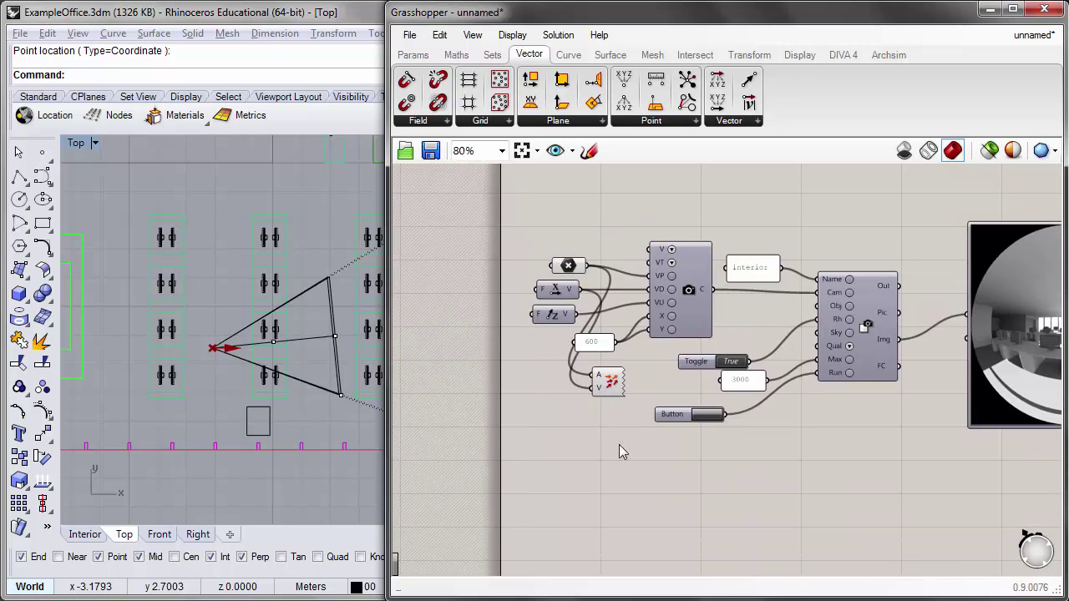
{"action": "double_click", "coordinate": [550, 424]}
{"action": "type", "text": "rot"}
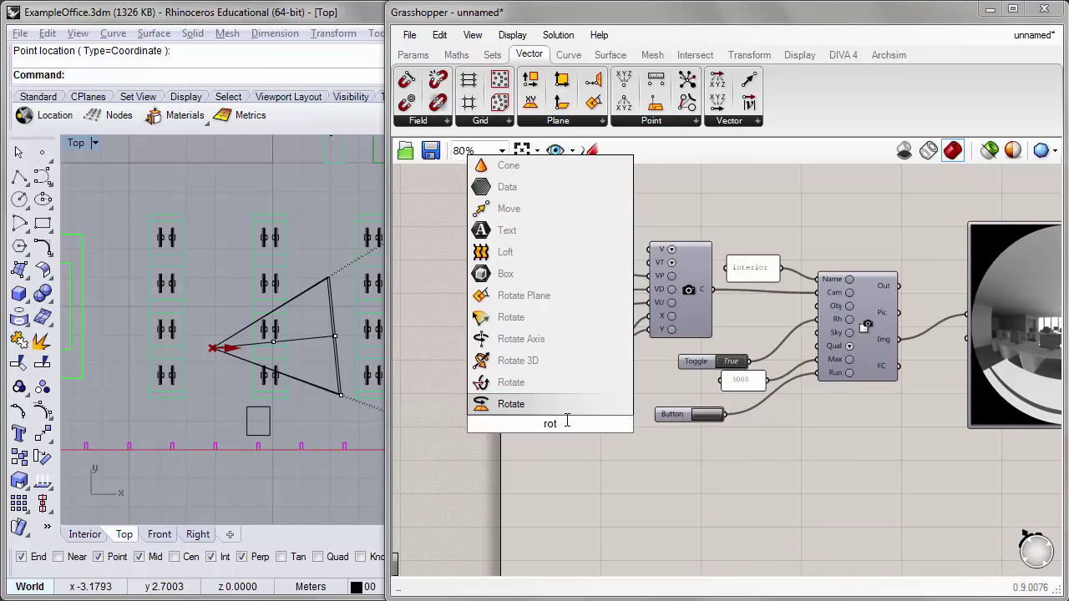
{"action": "left_click", "coordinate": [544, 403]}
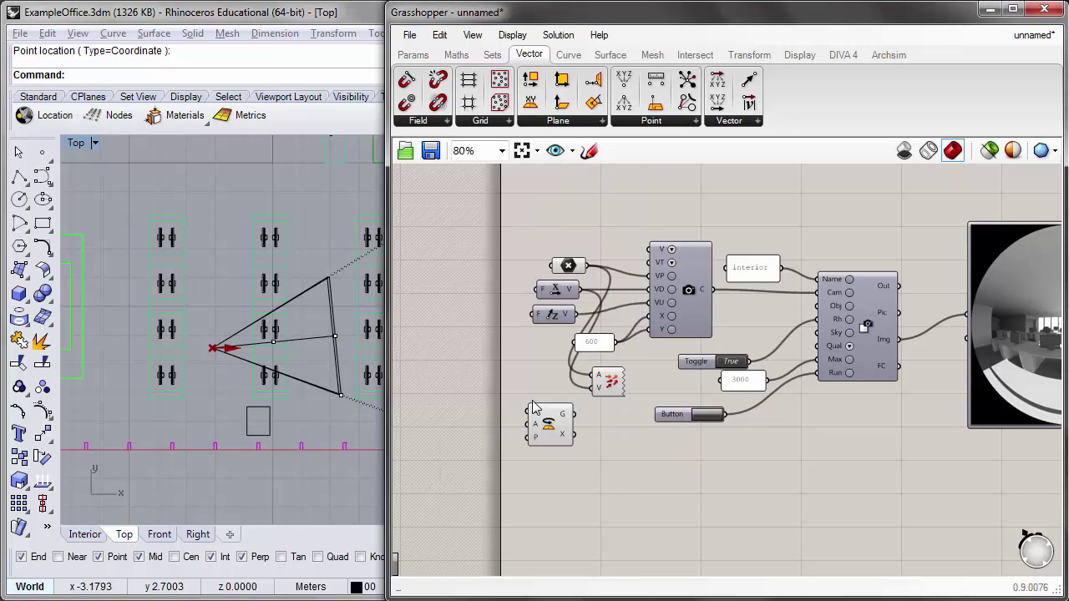
Step: Move the Rotate component clear of the definition and shift all camera, simulation and image components to the right to make room
{"action": "scroll", "coordinate": [615, 492], "scroll_direction": "down", "scroll_amount": 2}
{"action": "left_click_drag", "start_coordinate": [511, 457], "coordinate": [489, 478]}
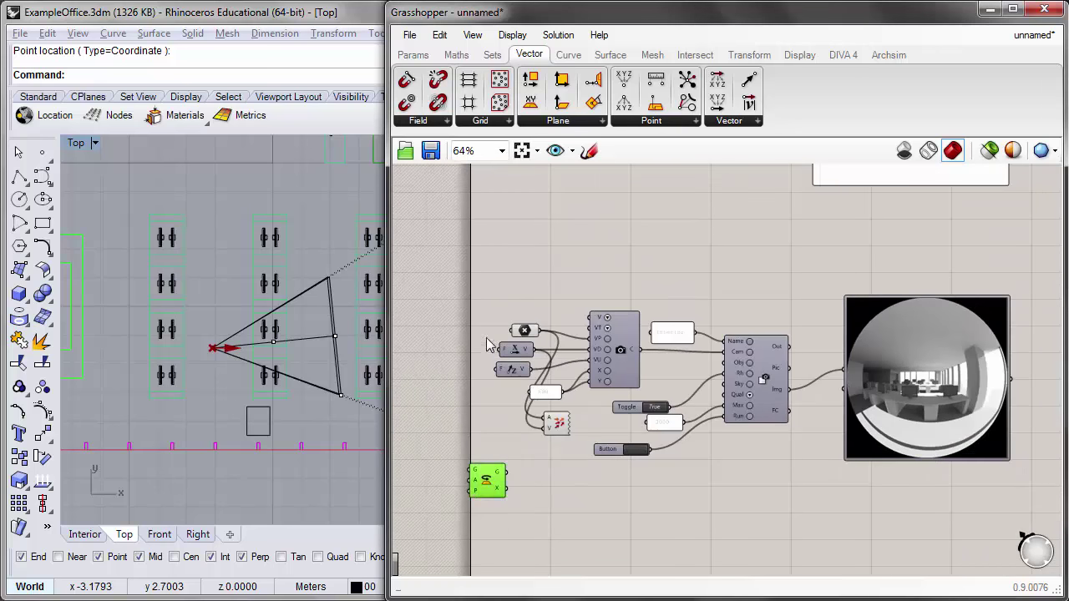
{"action": "left_click_drag", "start_coordinate": [473, 274], "coordinate": [1035, 499]}
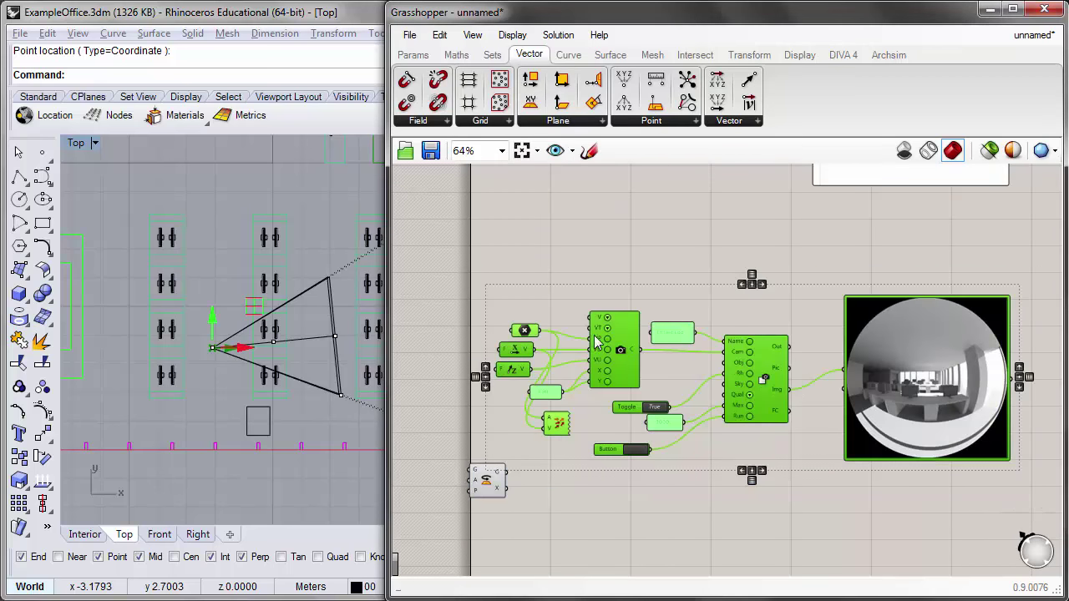
{"action": "left_click_drag", "start_coordinate": [612, 335], "coordinate": [716, 334]}
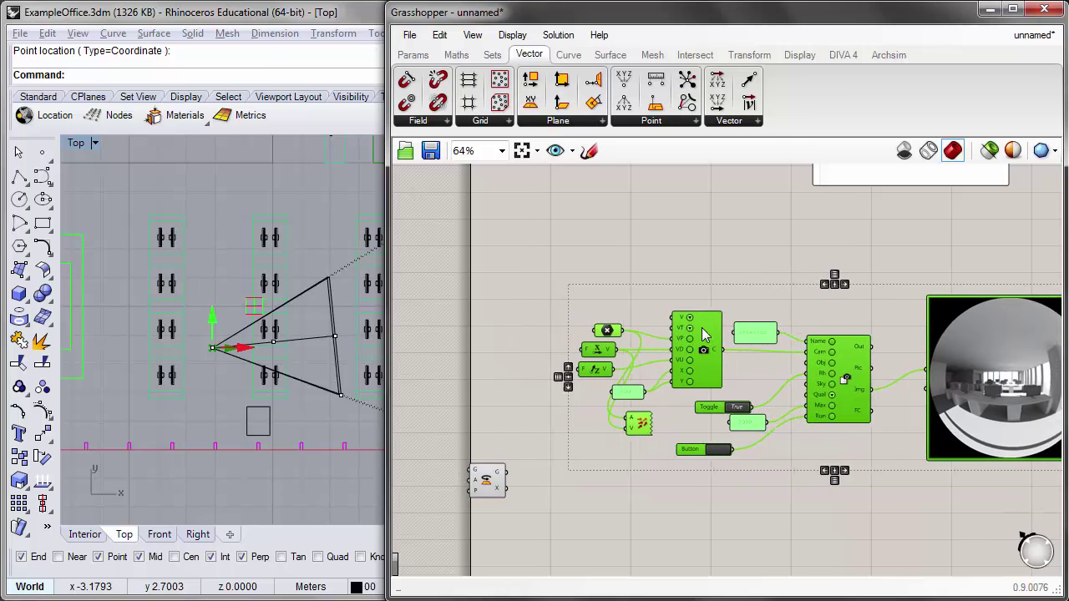
Step: Move the Rotate component nearer the definition, group it and label the group "Rotate View"
{"action": "left_click", "coordinate": [571, 394]}
{"action": "left_click_drag", "start_coordinate": [501, 480], "coordinate": [528, 472]}
{"action": "scroll", "coordinate": [557, 467], "scroll_direction": "up", "scroll_amount": 1}
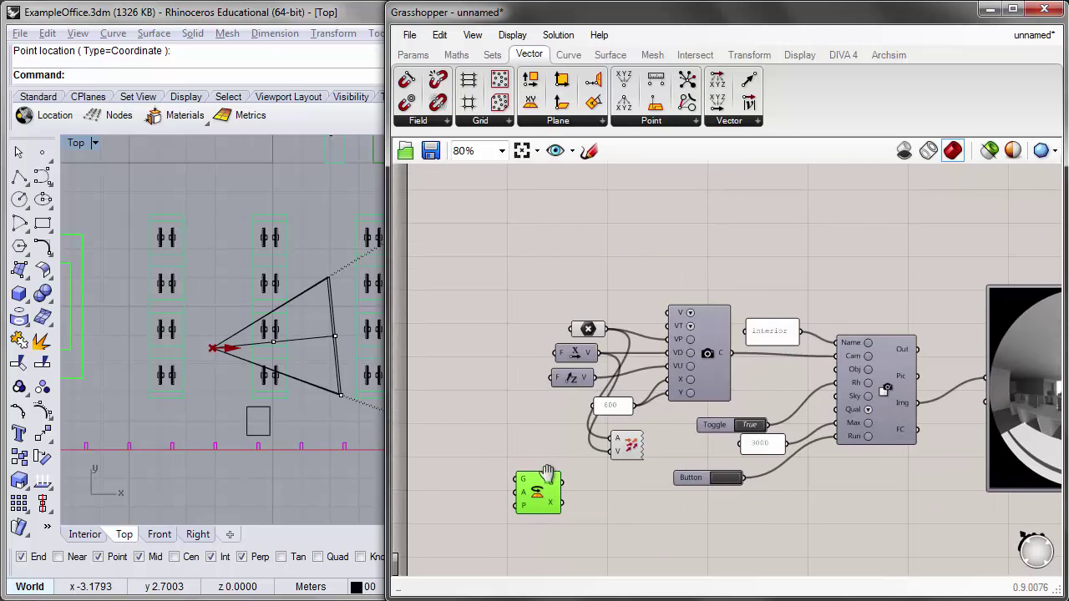
{"action": "right_click_drag", "start_coordinate": [557, 468], "coordinate": [556, 422]}
{"action": "scroll", "coordinate": [526, 424], "scroll_direction": "up", "scroll_amount": 1}
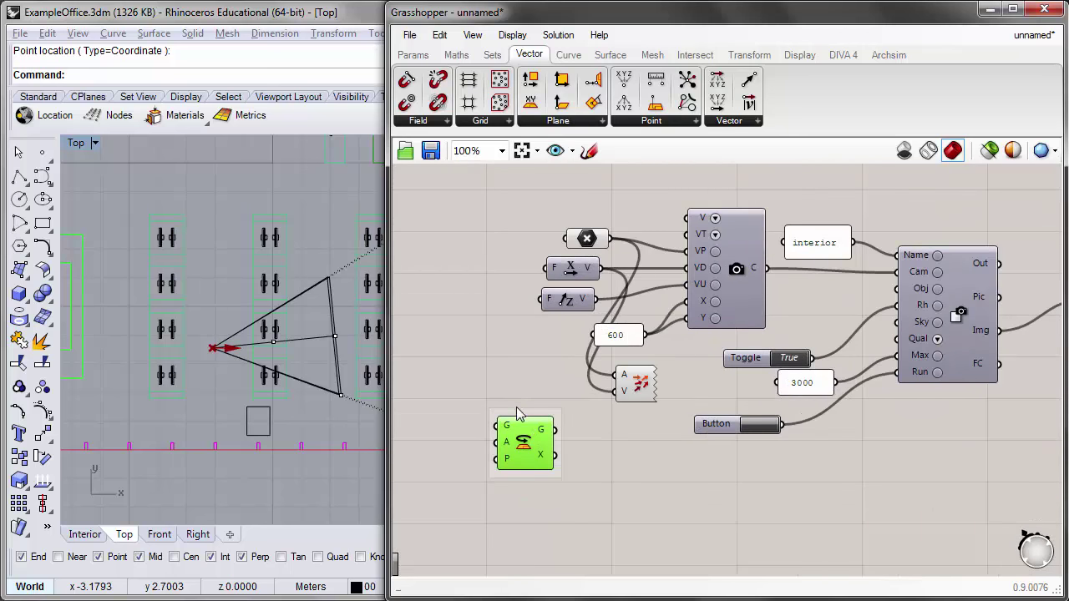
{"action": "right_click", "coordinate": [526, 423]}
{"action": "type", "text": "tate"}
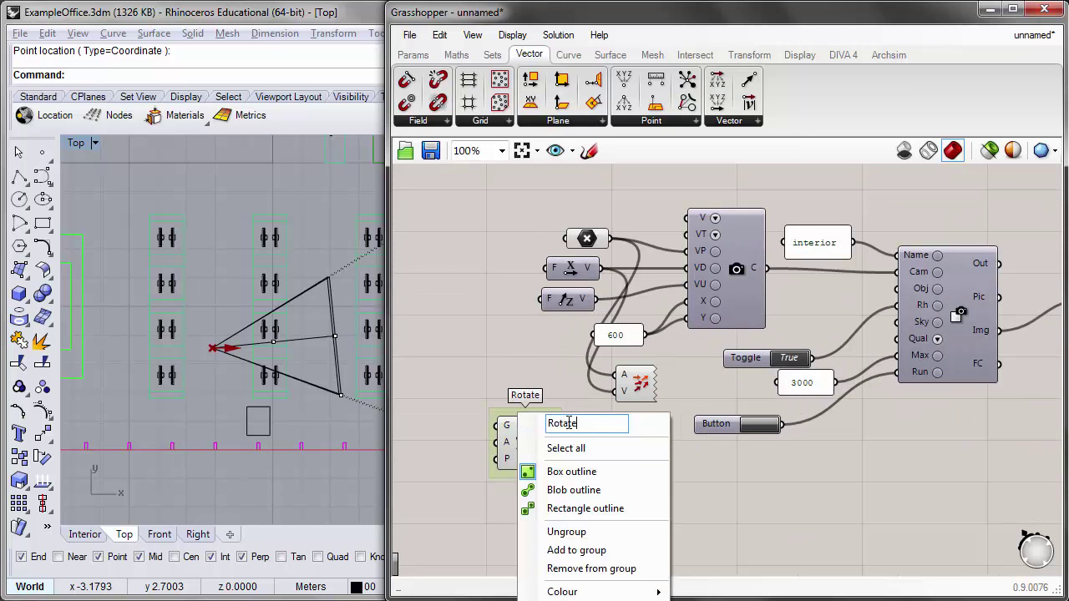
{"action": "type", "text": " View"}
{"action": "key", "text": "Return"}
Step: Check the Rotate View component's Angle input and add a Radians component on the free canvas beside it
{"action": "left_click_drag", "start_coordinate": [501, 428], "coordinate": [559, 465]}
{"action": "scroll", "coordinate": [559, 465], "scroll_direction": "up", "scroll_amount": 1}
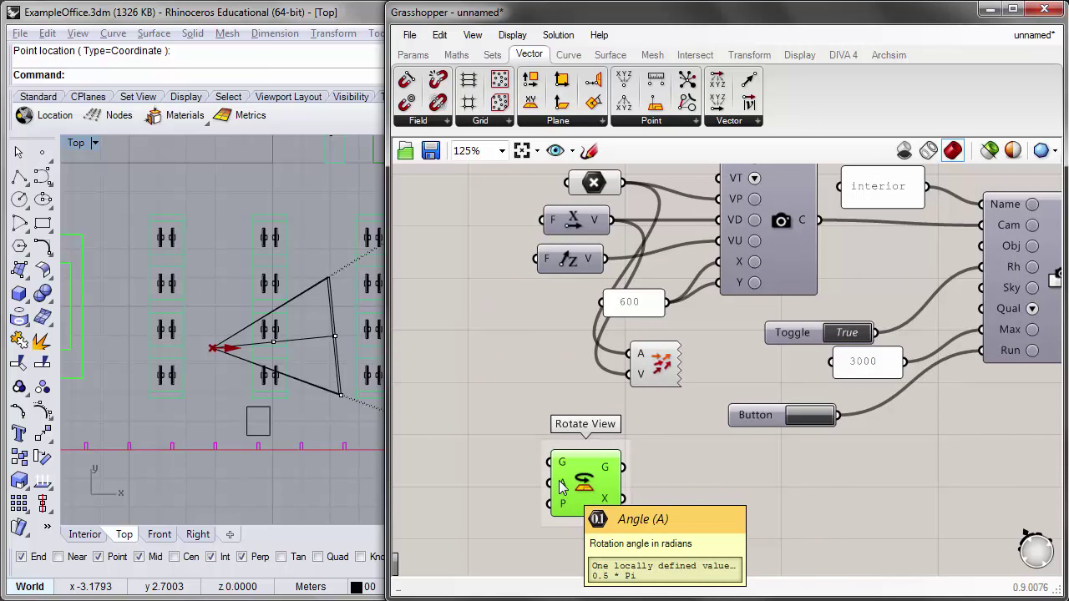
{"action": "left_click_drag", "start_coordinate": [560, 482], "coordinate": [569, 485]}
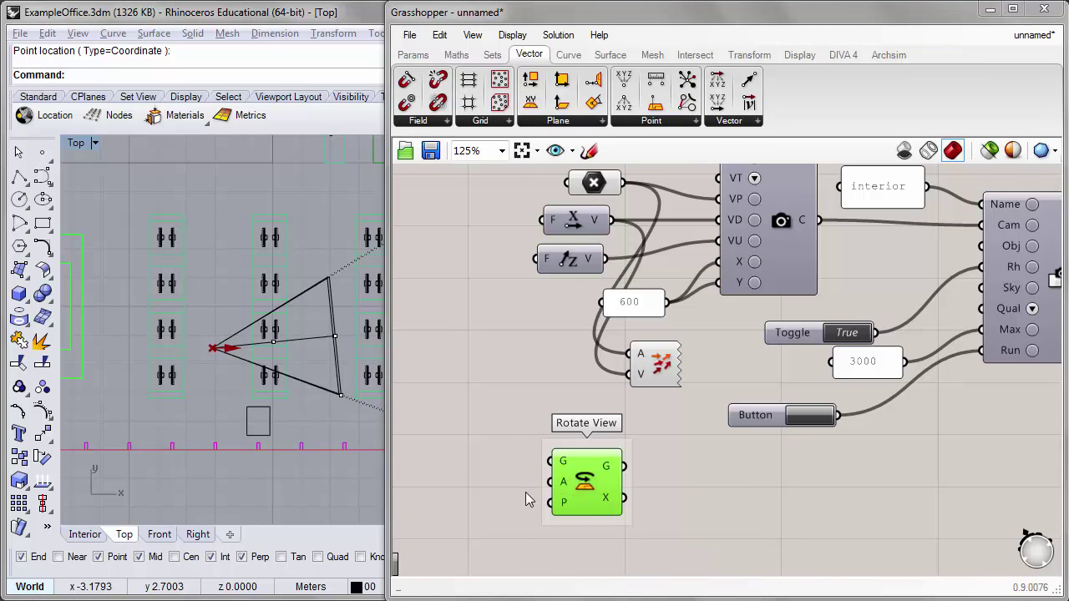
{"action": "right_click_drag", "start_coordinate": [522, 498], "coordinate": [574, 502]}
{"action": "double_click", "coordinate": [481, 490]}
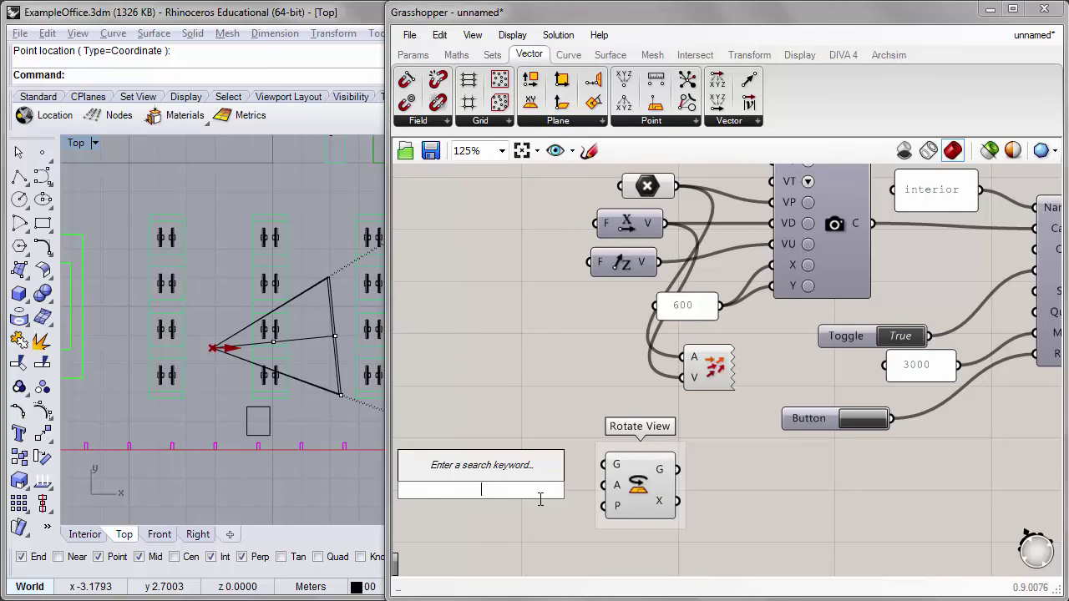
{"action": "type", "text": "rad"}
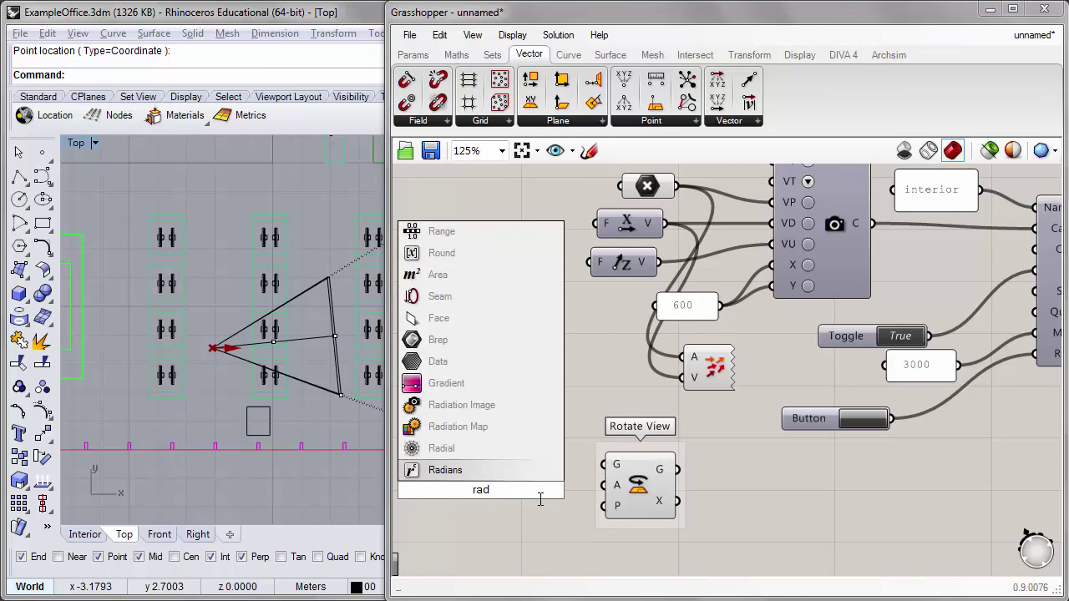
{"action": "left_click", "coordinate": [470, 472]}
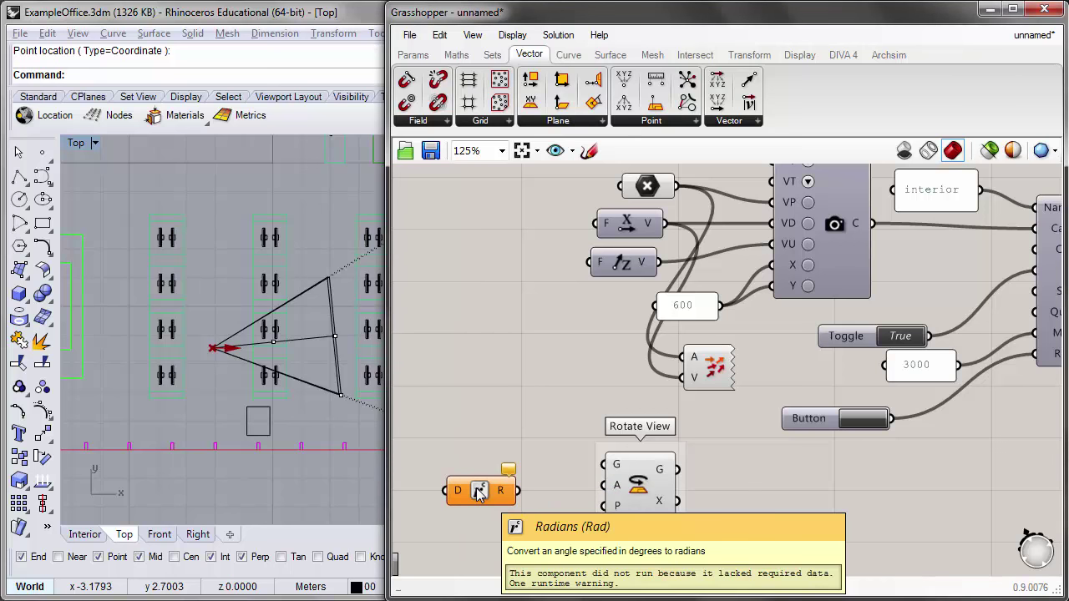
Step: Connect the Radians output to the Rotate component's Angle input and the Unit X vector to its Geometry input
{"action": "right_click_drag", "start_coordinate": [478, 442], "coordinate": [539, 427]}
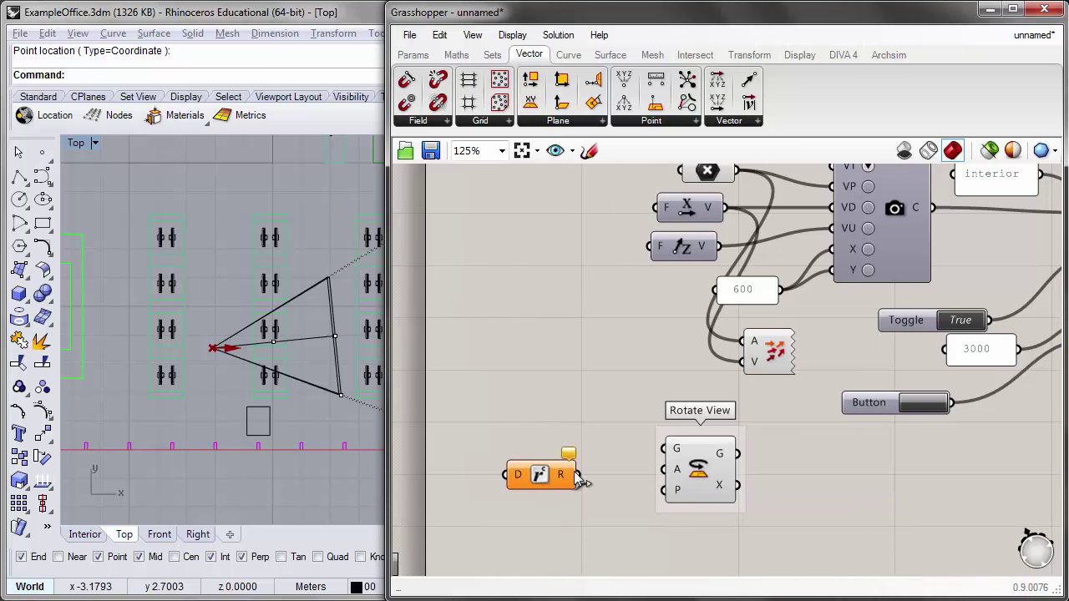
{"action": "left_click_drag", "start_coordinate": [576, 474], "coordinate": [774, 487]}
{"action": "left_click_drag", "start_coordinate": [538, 474], "coordinate": [591, 477]}
{"action": "right_click_drag", "start_coordinate": [714, 255], "coordinate": [667, 302]}
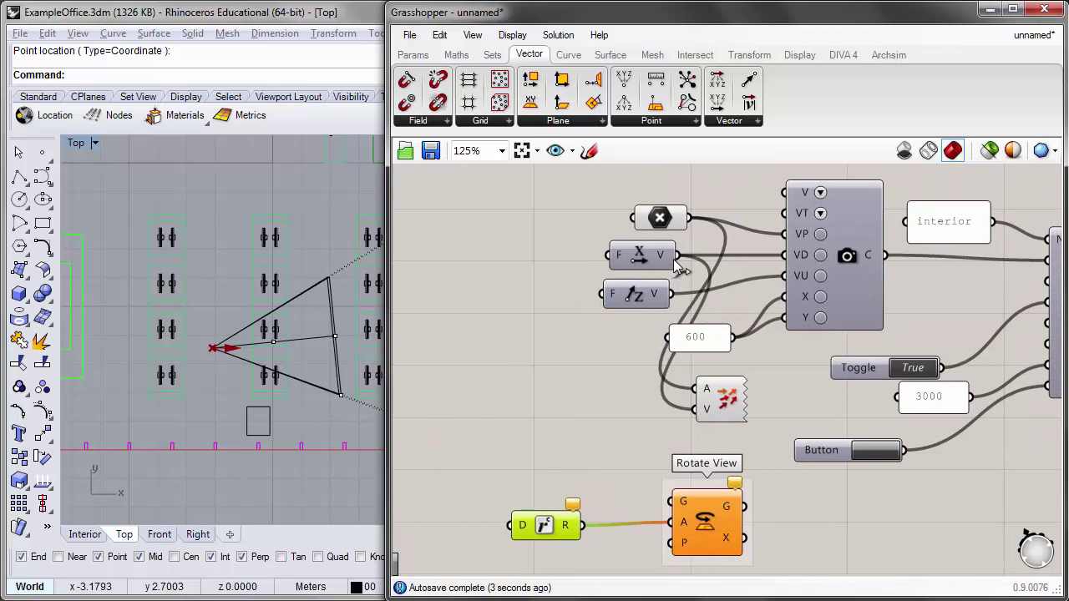
{"action": "left_click_drag", "start_coordinate": [678, 264], "coordinate": [673, 505]}
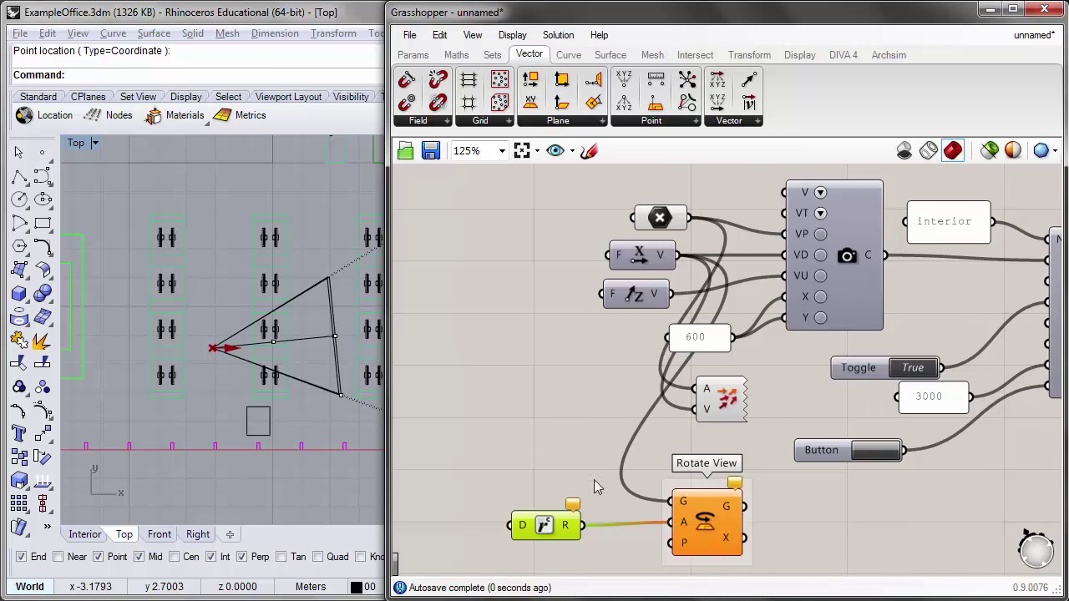
Step: Add a panel containing -15 below the Radians component
{"action": "left_click", "coordinate": [532, 527]}
{"action": "right_click_drag", "start_coordinate": [532, 528], "coordinate": [578, 492]}
{"action": "left_click_drag", "start_coordinate": [578, 493], "coordinate": [589, 475]}
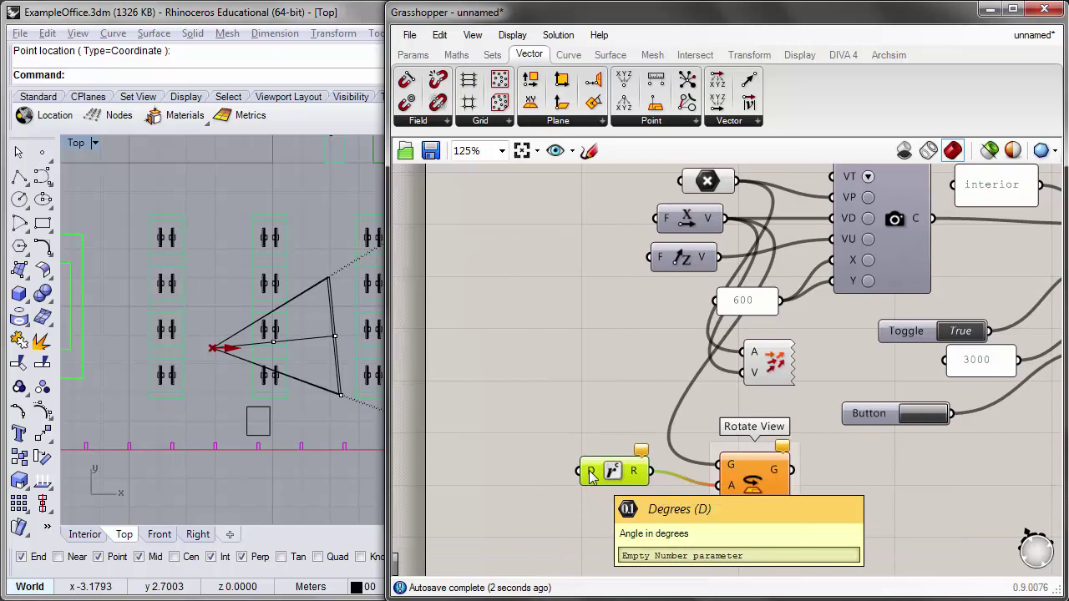
{"action": "scroll", "coordinate": [585, 392], "scroll_direction": "down", "scroll_amount": 1}
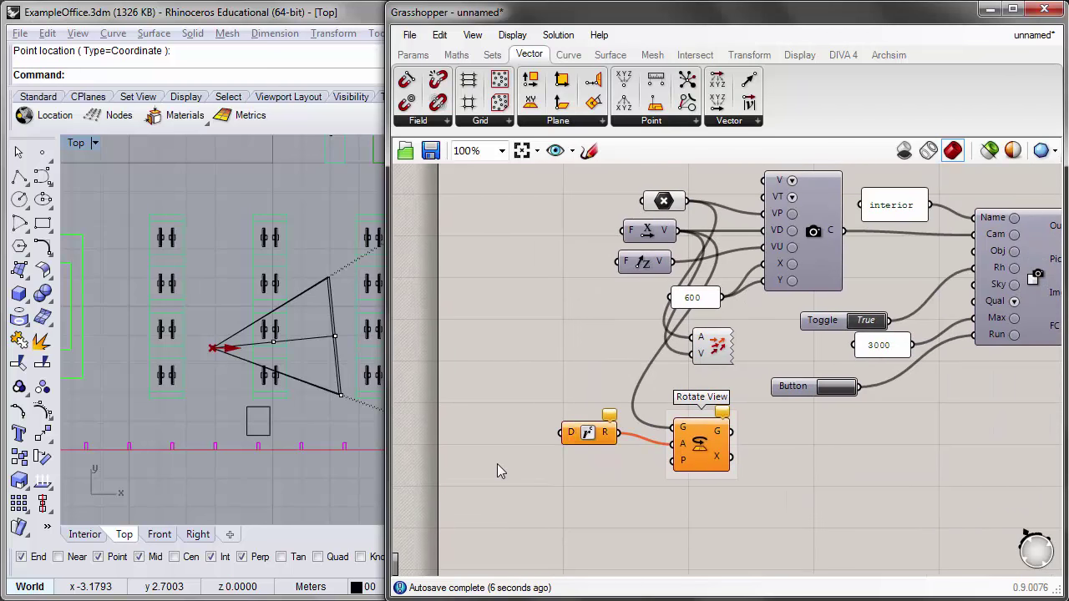
{"action": "double_click", "coordinate": [497, 462]}
{"action": "type", "text": "\""}
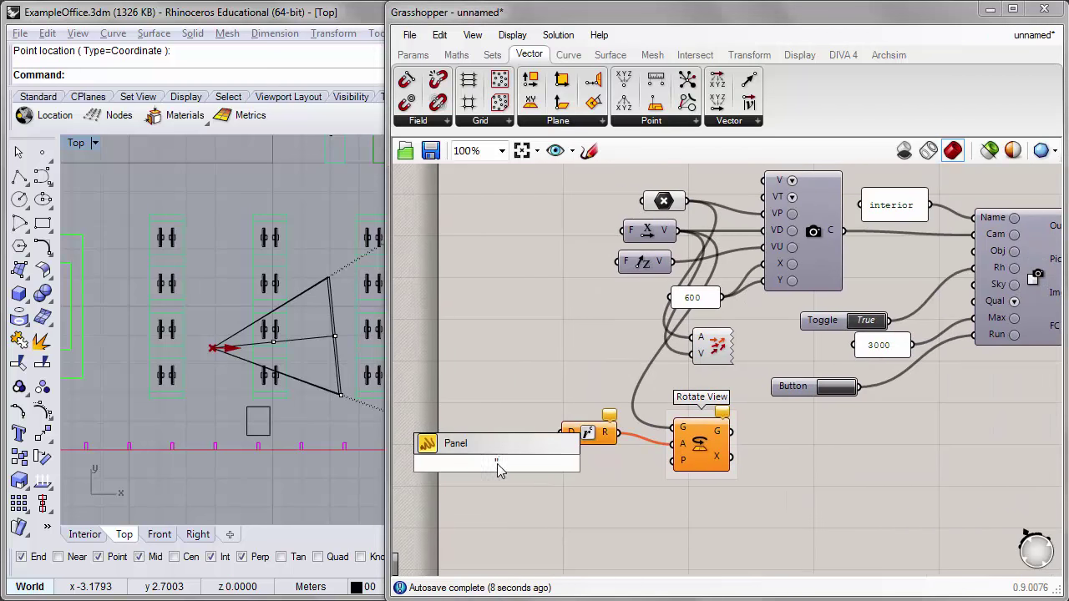
{"action": "key", "text": "Return"}
{"action": "right_click_drag", "start_coordinate": [593, 442], "coordinate": [598, 396]}
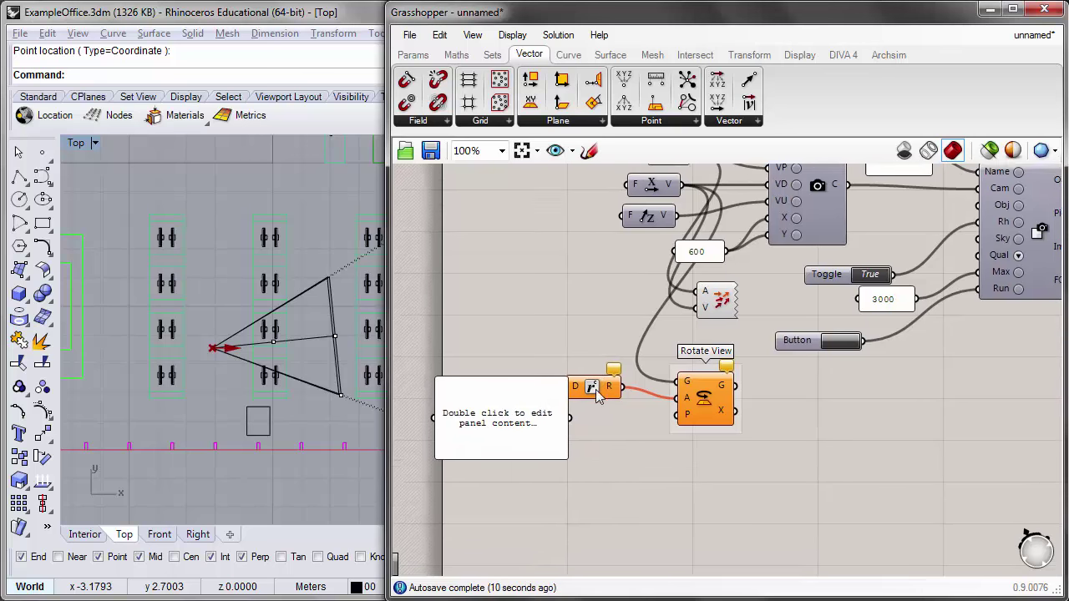
{"action": "left_click_drag", "start_coordinate": [514, 401], "coordinate": [555, 449]}
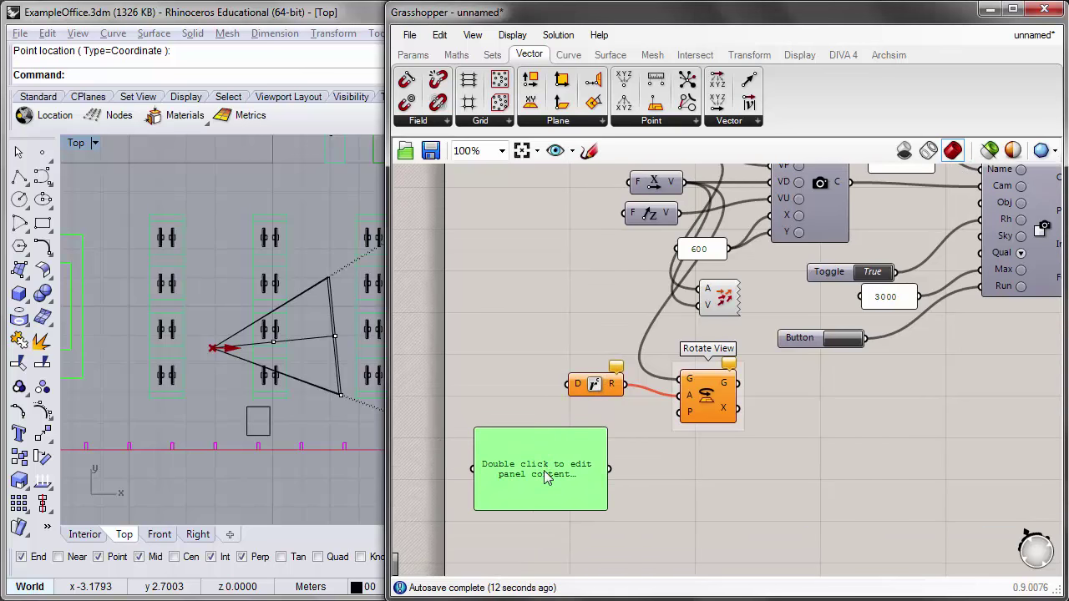
{"action": "double_click", "coordinate": [546, 476]}
{"action": "type", "text": "-15"}
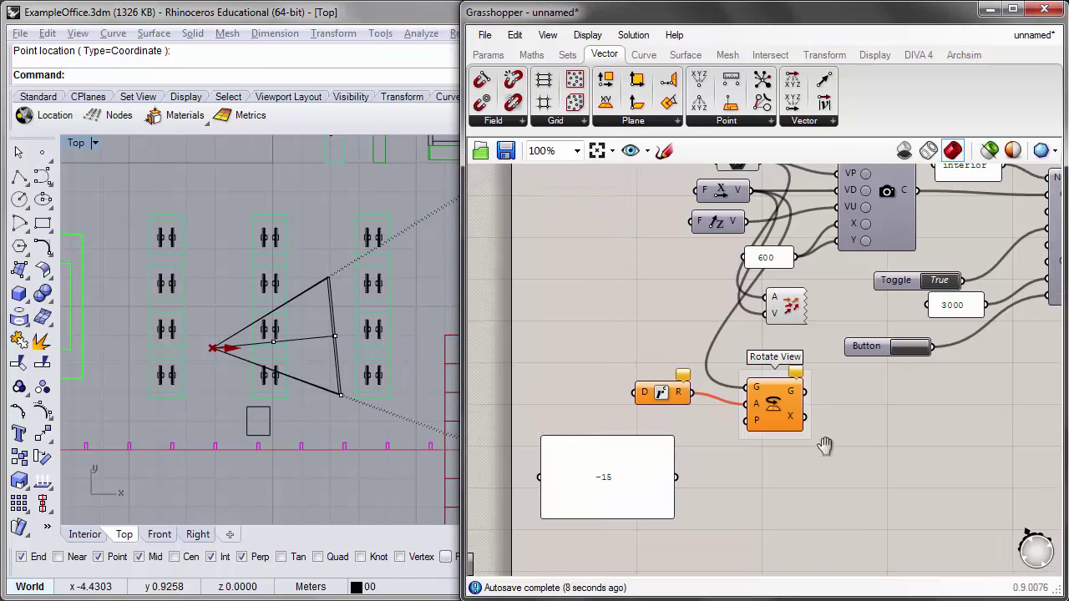
{"action": "scroll", "coordinate": [594, 501], "scroll_direction": "up", "scroll_amount": 1}
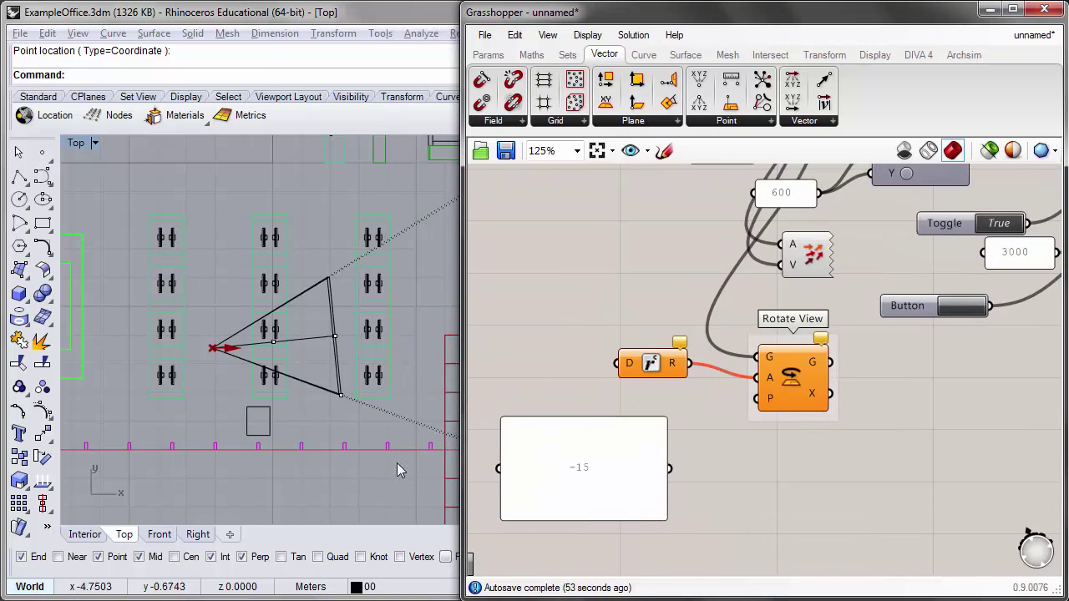
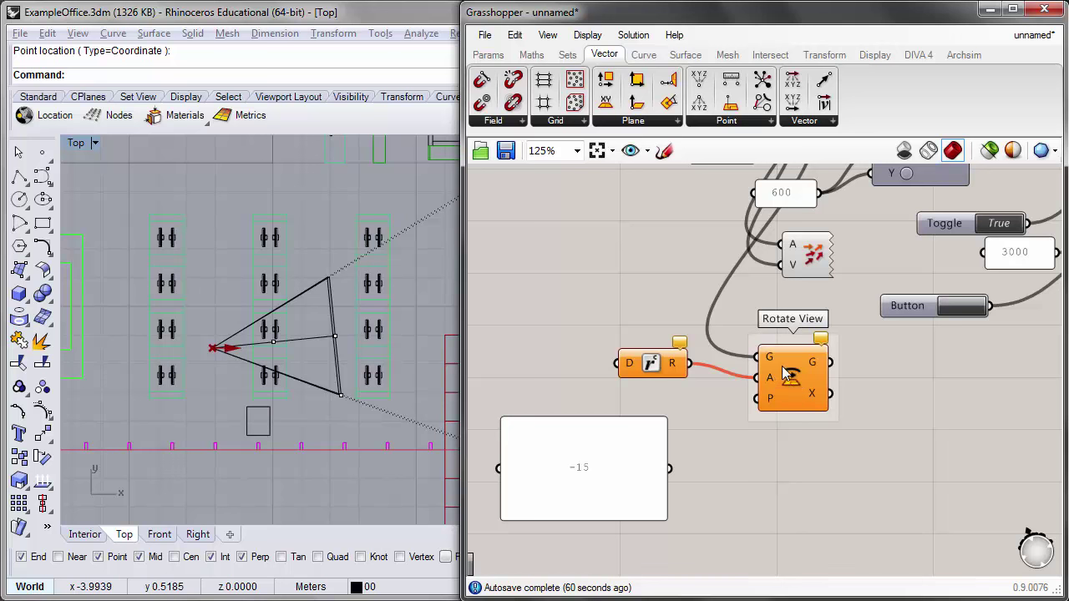
Step: Shrink the -15 panel, wire it into the Radians component's Degrees input and line Radians up with the Rotate component
{"action": "scroll", "coordinate": [796, 376], "scroll_direction": "up", "scroll_amount": 1}
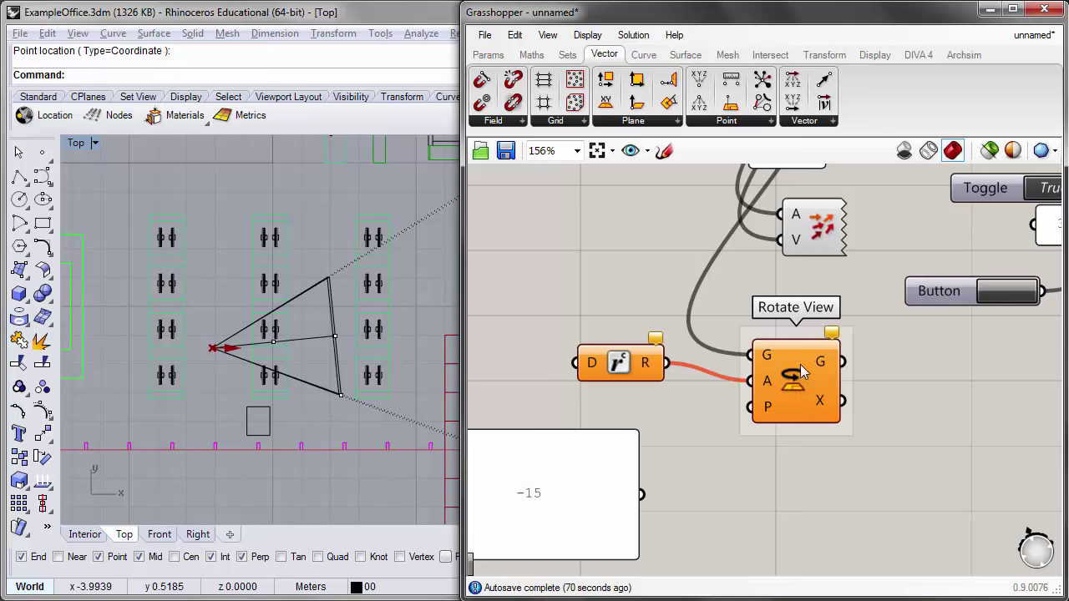
{"action": "right_click_drag", "start_coordinate": [797, 396], "coordinate": [838, 395]}
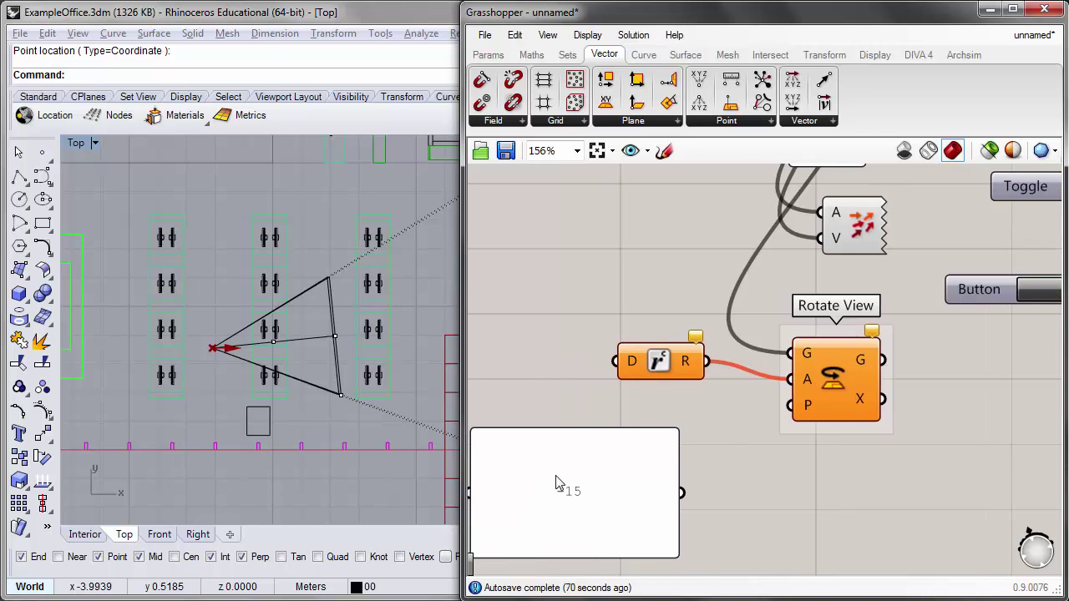
{"action": "right_click_drag", "start_coordinate": [640, 491], "coordinate": [673, 441]}
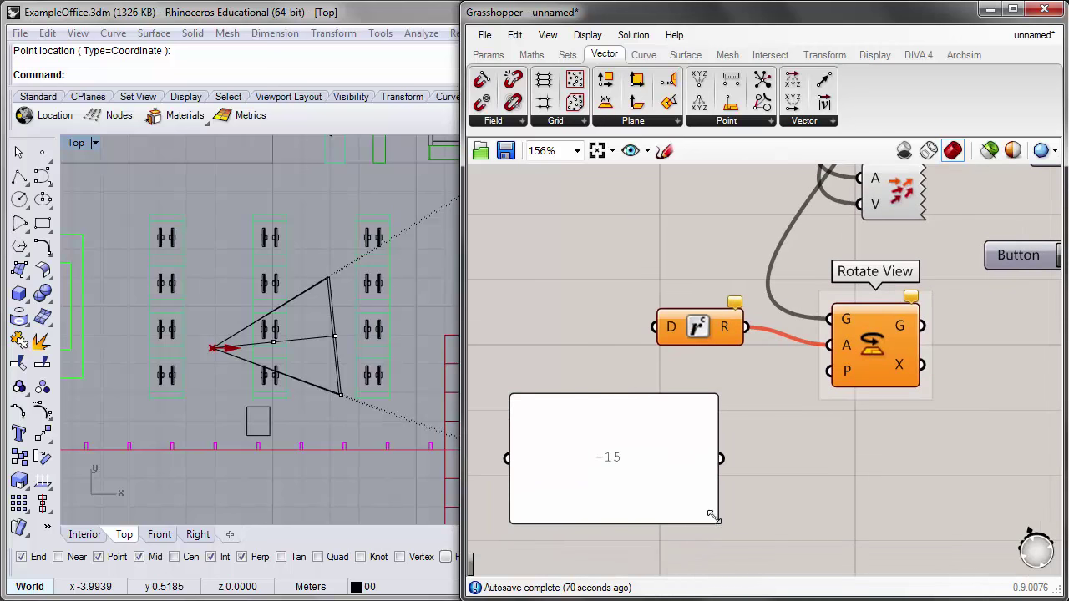
{"action": "left_click_drag", "start_coordinate": [711, 516], "coordinate": [616, 465]}
{"action": "right_click_drag", "start_coordinate": [673, 433], "coordinate": [643, 472]}
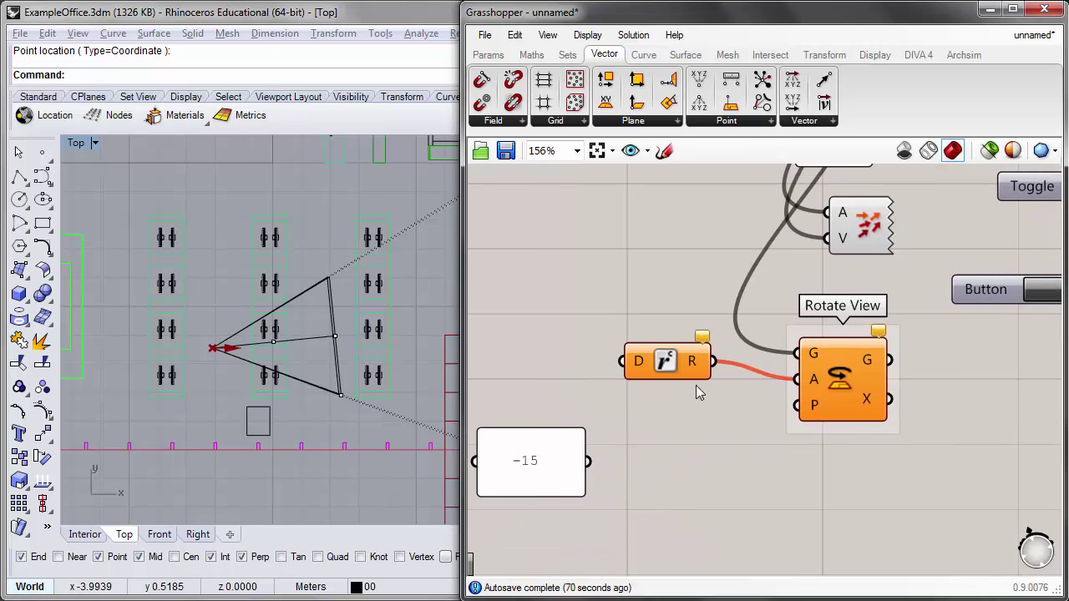
{"action": "left_click_drag", "start_coordinate": [564, 461], "coordinate": [621, 363]}
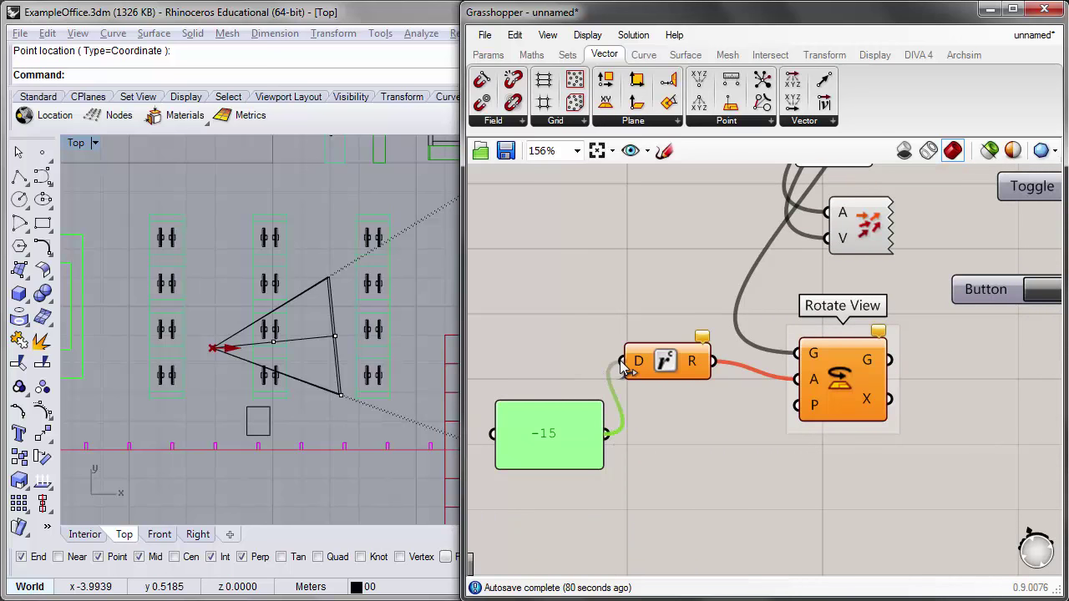
{"action": "left_click", "coordinate": [668, 426]}
{"action": "scroll", "coordinate": [706, 464], "scroll_direction": "down", "scroll_amount": 2}
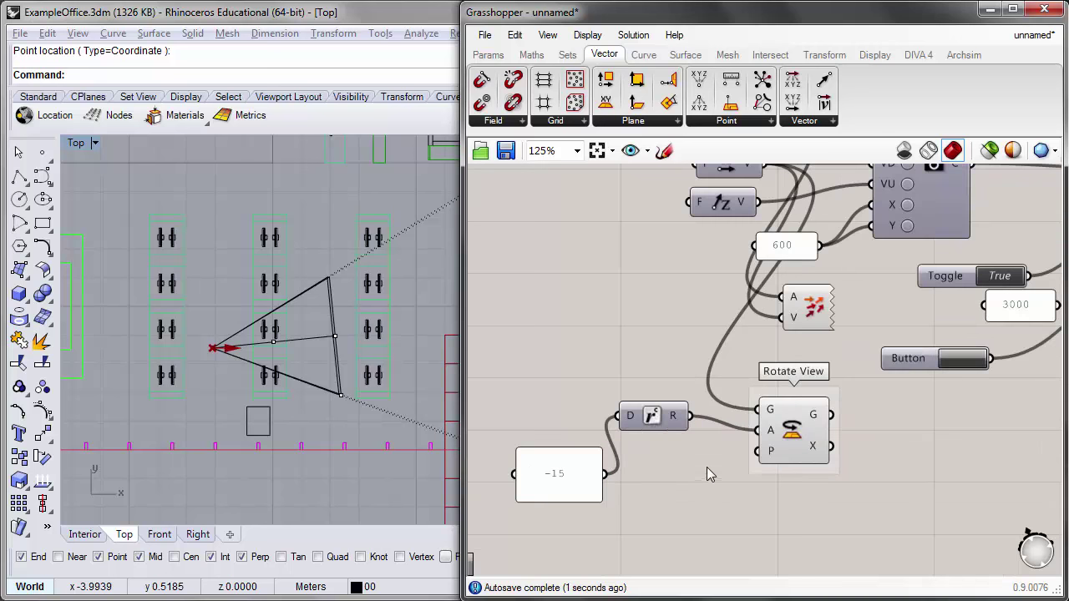
{"action": "left_click", "coordinate": [666, 434]}
{"action": "left_click_drag", "start_coordinate": [668, 441], "coordinate": [673, 447]}
{"action": "left_click", "coordinate": [792, 436]}
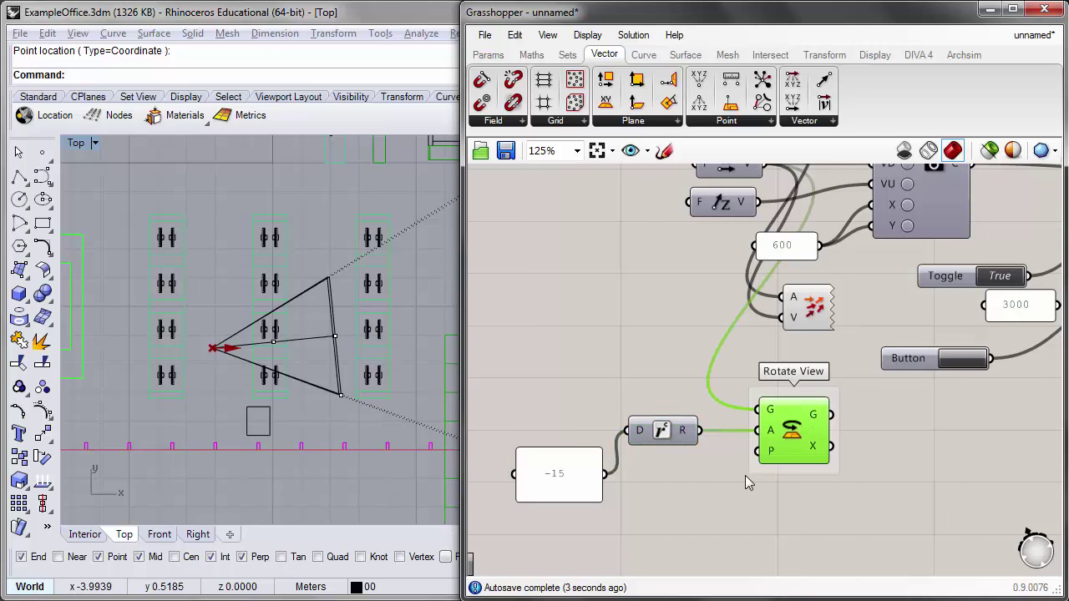
{"action": "left_click", "coordinate": [699, 523]}
Step: Group the vector preview component below the 600 panel and label the group "Vector Display"
{"action": "right_click_drag", "start_coordinate": [781, 422], "coordinate": [719, 450]}
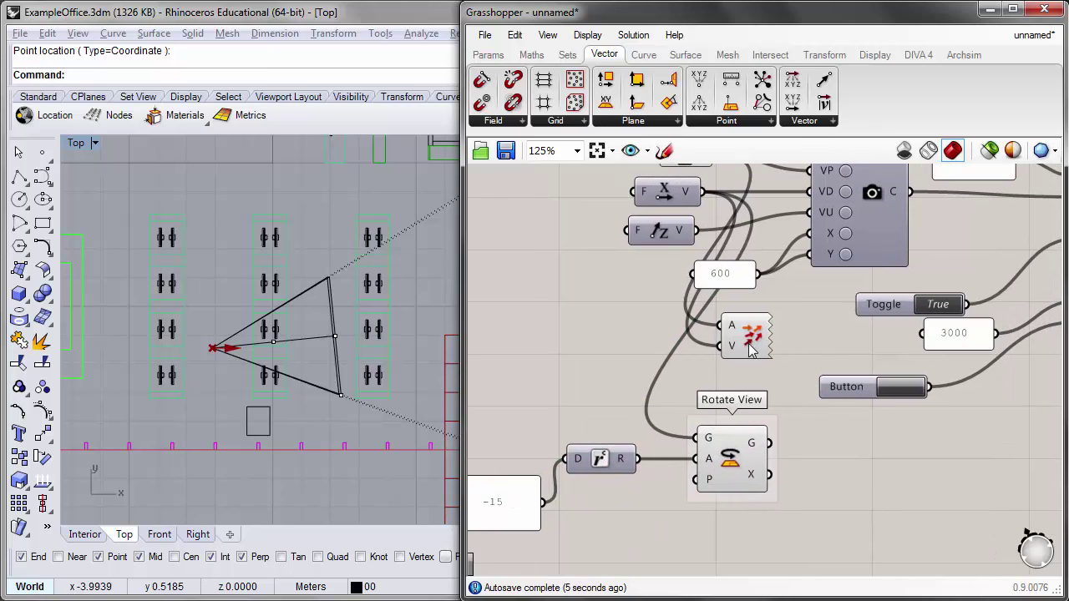
{"action": "scroll", "coordinate": [750, 350], "scroll_direction": "down", "scroll_amount": 1}
{"action": "left_click", "coordinate": [757, 334]}
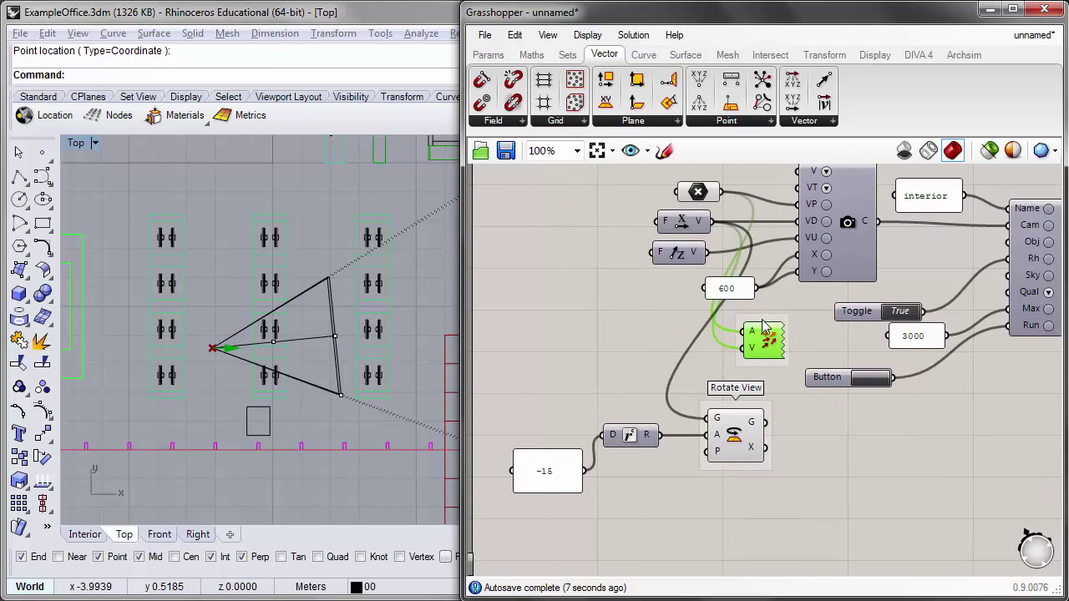
{"action": "scroll", "coordinate": [762, 326], "scroll_direction": "up", "scroll_amount": 2}
{"action": "right_click", "coordinate": [752, 324]}
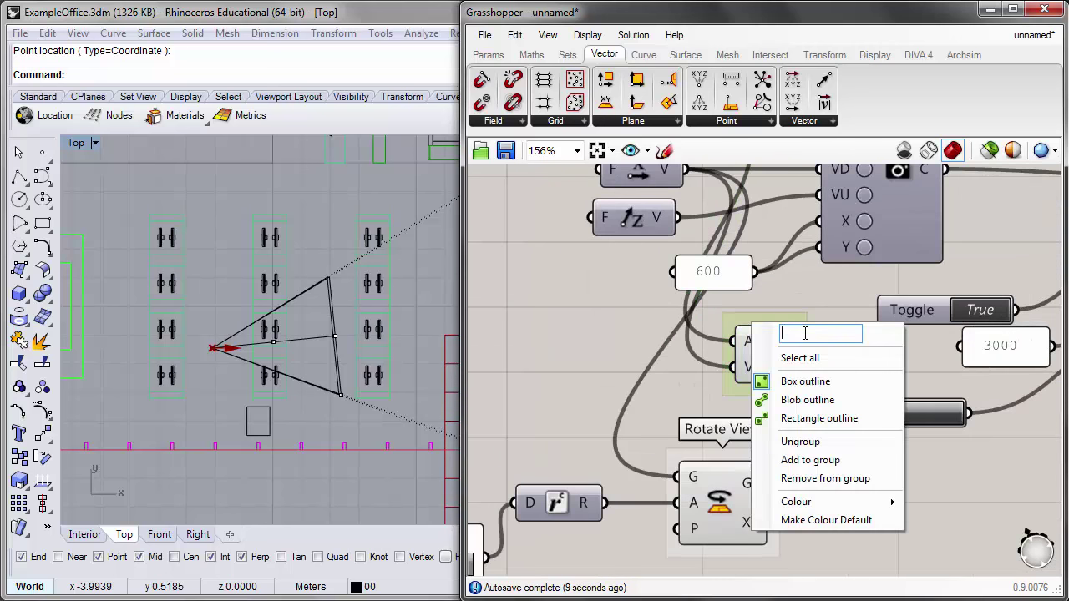
{"action": "type", "text": "Vec"}
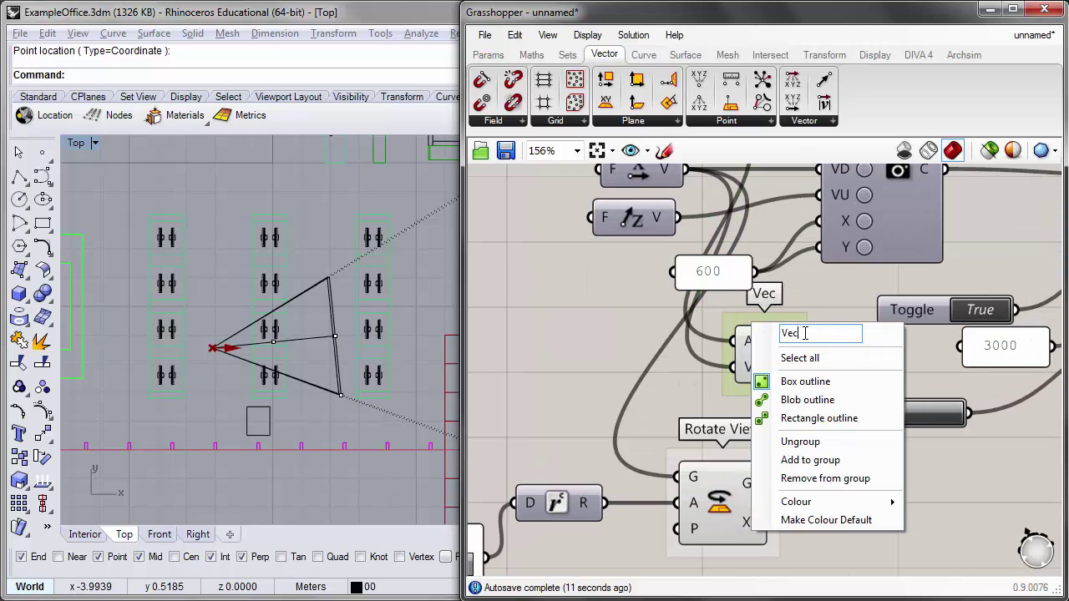
{"action": "type", "text": "tor Display"}
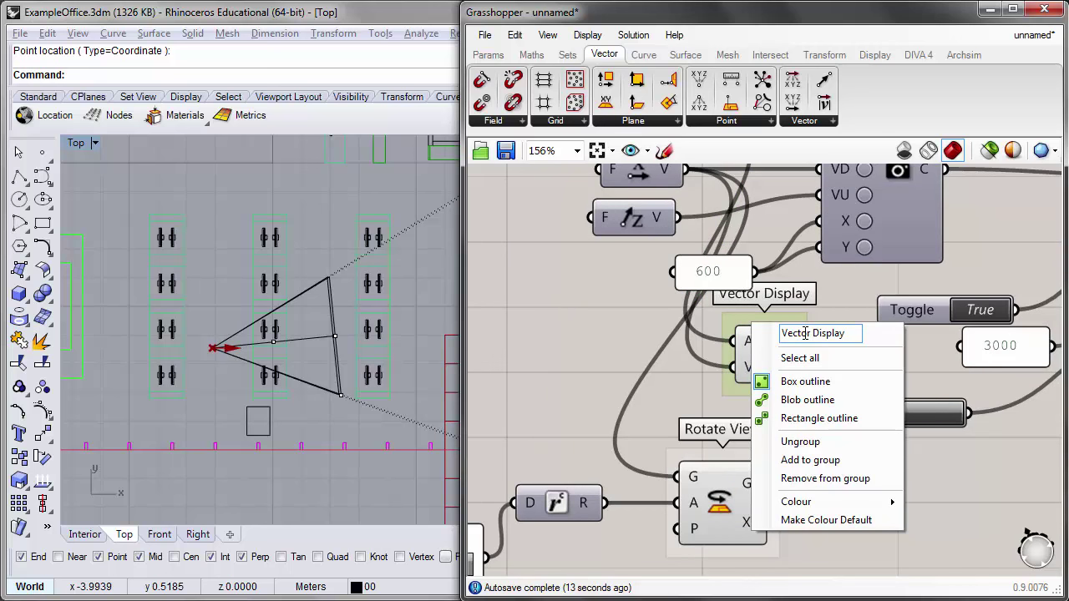
{"action": "left_click", "coordinate": [607, 357]}
Step: Spread the definition out by moving Rotate View and Vector Display farther from the camera and placing Unit X above Rotate View
{"action": "scroll", "coordinate": [607, 358], "scroll_direction": "down", "scroll_amount": 6}
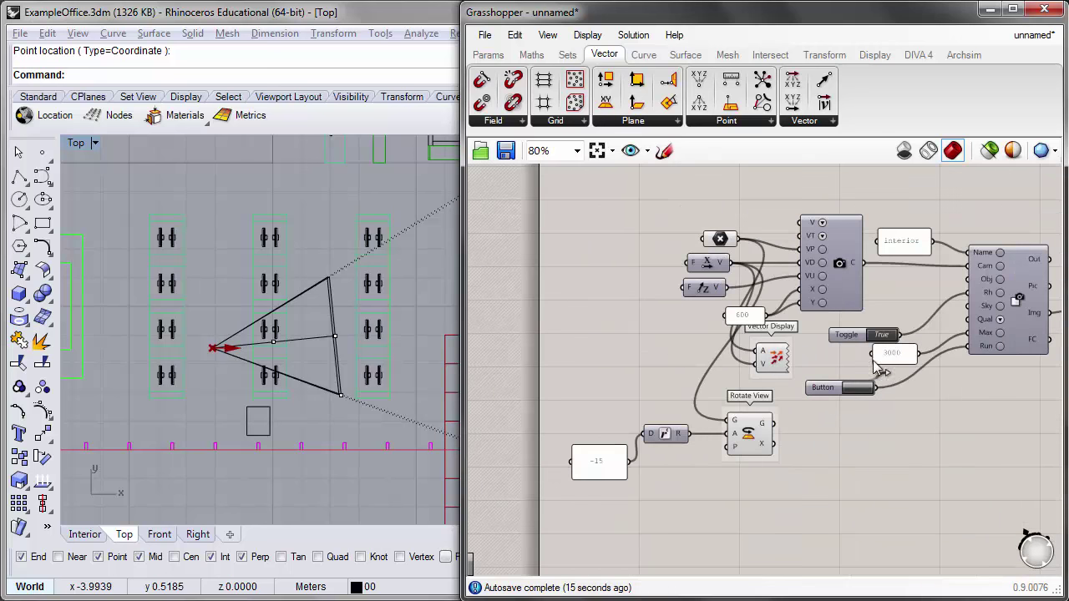
{"action": "scroll", "coordinate": [633, 306], "scroll_direction": "down", "scroll_amount": 2}
{"action": "left_click_drag", "start_coordinate": [608, 293], "coordinate": [1025, 427]}
{"action": "scroll", "coordinate": [673, 323], "scroll_direction": "down", "scroll_amount": 2}
{"action": "right_click_drag", "start_coordinate": [826, 411], "coordinate": [770, 411]}
{"action": "scroll", "coordinate": [691, 448], "scroll_direction": "up", "scroll_amount": 4}
{"action": "right_click_drag", "start_coordinate": [692, 449], "coordinate": [881, 398]}
{"action": "scroll", "coordinate": [881, 398], "scroll_direction": "up", "scroll_amount": 4}
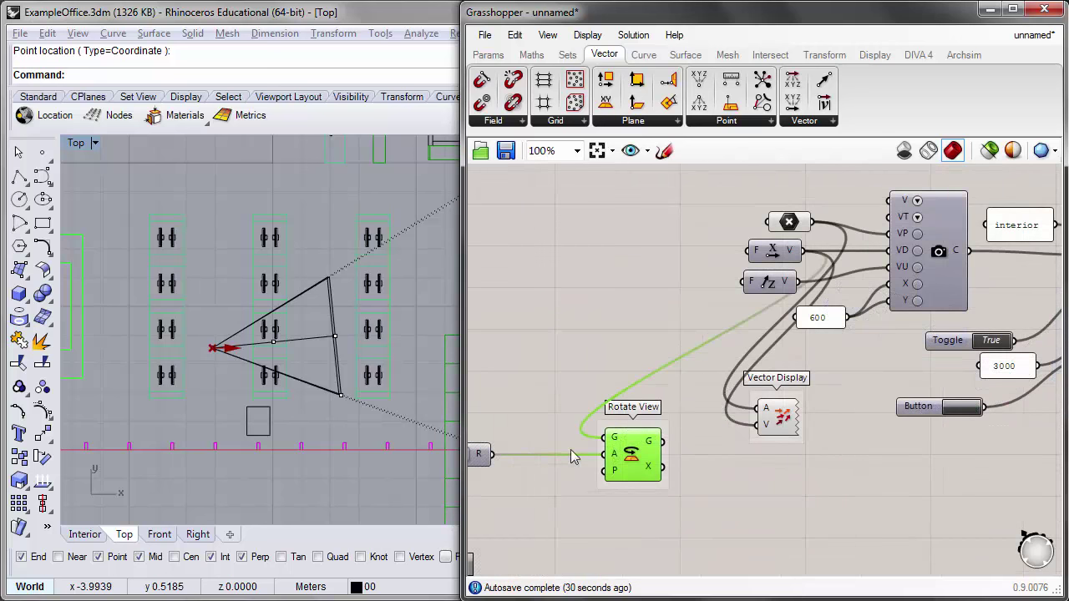
{"action": "right_click_drag", "start_coordinate": [741, 439], "coordinate": [768, 443]}
{"action": "left_click", "coordinate": [761, 454]}
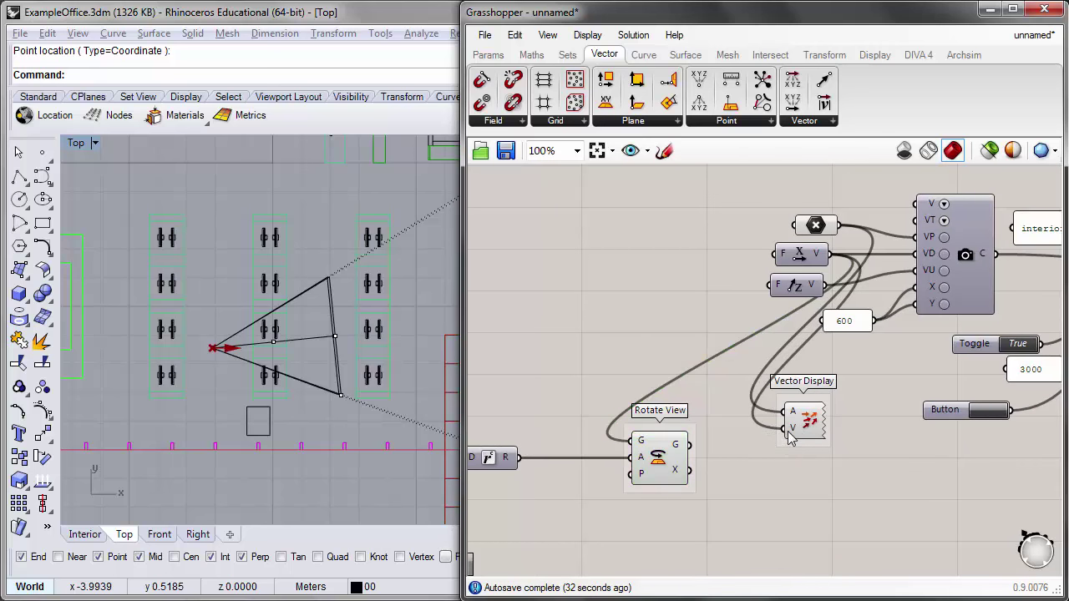
{"action": "left_click_drag", "start_coordinate": [800, 259], "coordinate": [675, 305]}
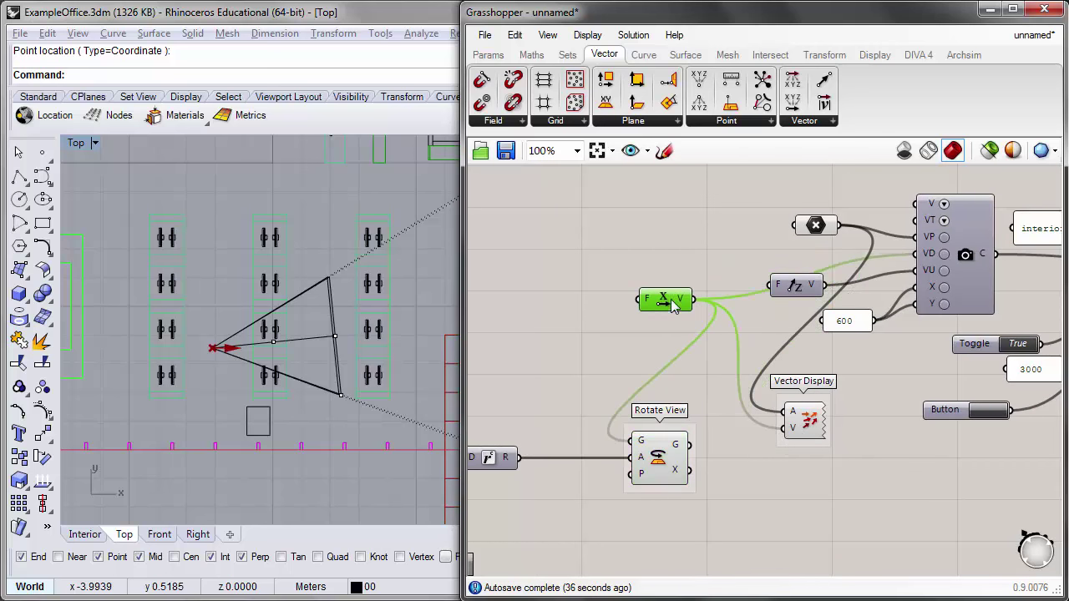
Step: Wire Rotate View's Geometry output into Vector Display's Vector input in addition to the Unit X vector
{"action": "left_click", "coordinate": [762, 464]}
{"action": "scroll", "coordinate": [766, 461], "scroll_direction": "up", "scroll_amount": 1}
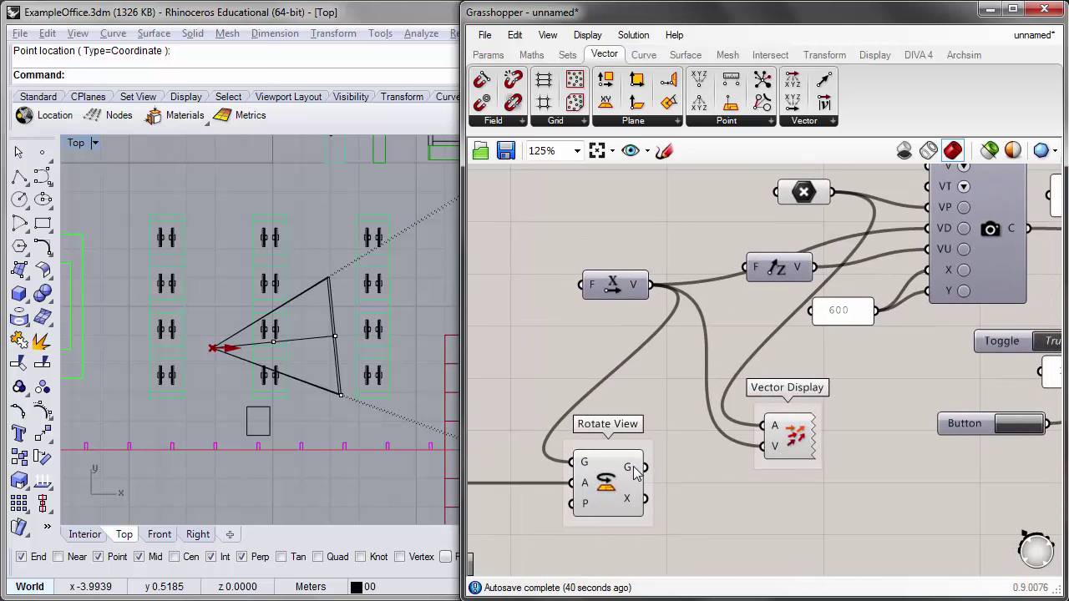
{"action": "left_click_drag", "start_coordinate": [649, 470], "coordinate": [764, 449]}
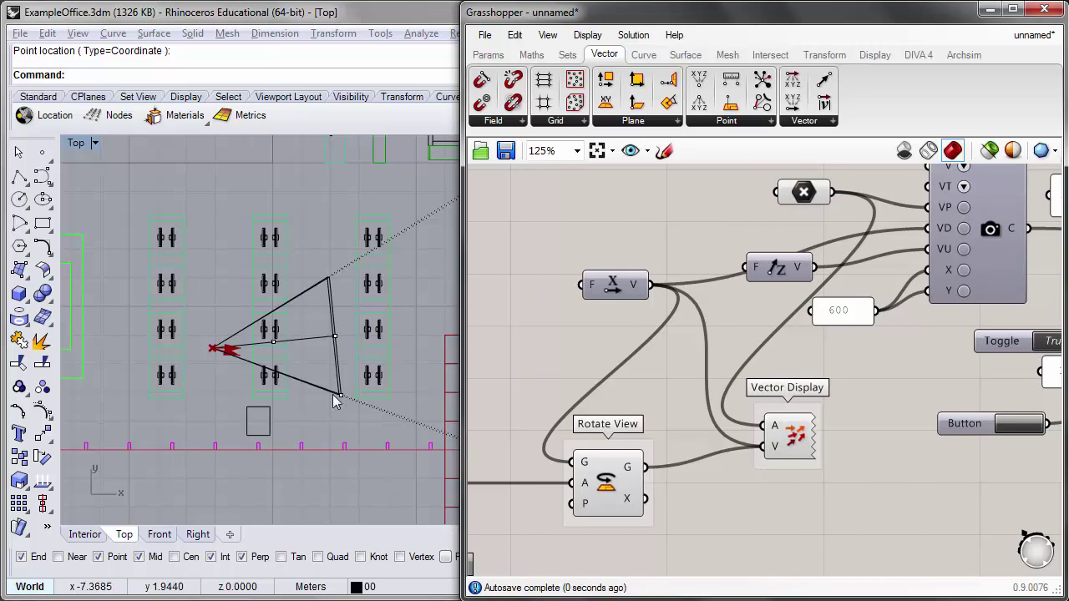
Step: Examine the original and rotated view direction arrows at the camera point in the Top viewport, along with the angle input feeding them
{"action": "scroll", "coordinate": [219, 380], "scroll_direction": "up", "scroll_amount": 4}
{"action": "scroll", "coordinate": [246, 359], "scroll_direction": "up", "scroll_amount": 2}
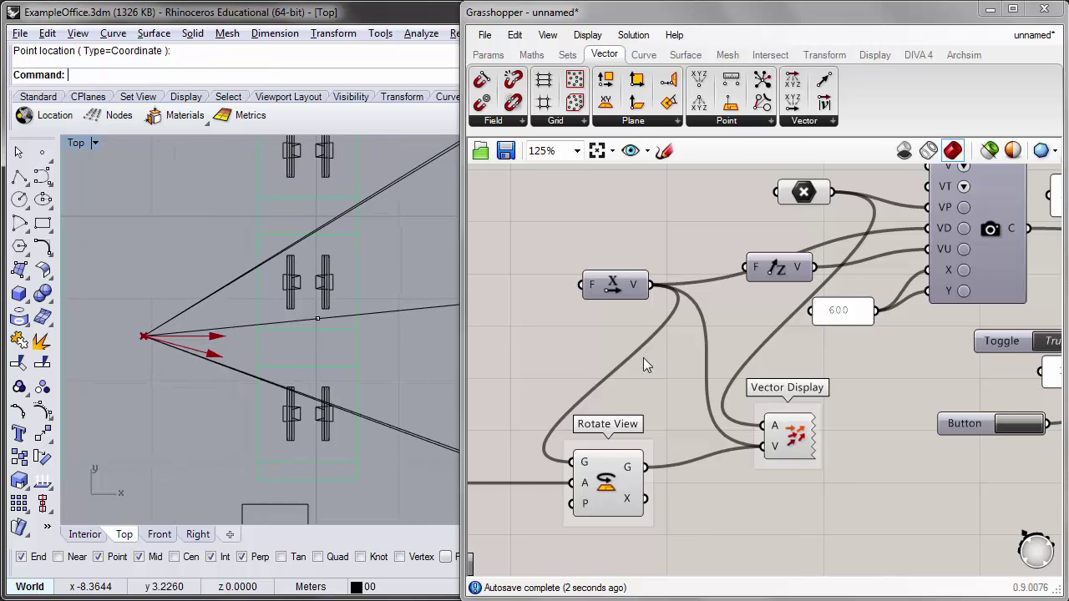
{"action": "scroll", "coordinate": [723, 343], "scroll_direction": "down", "scroll_amount": 2}
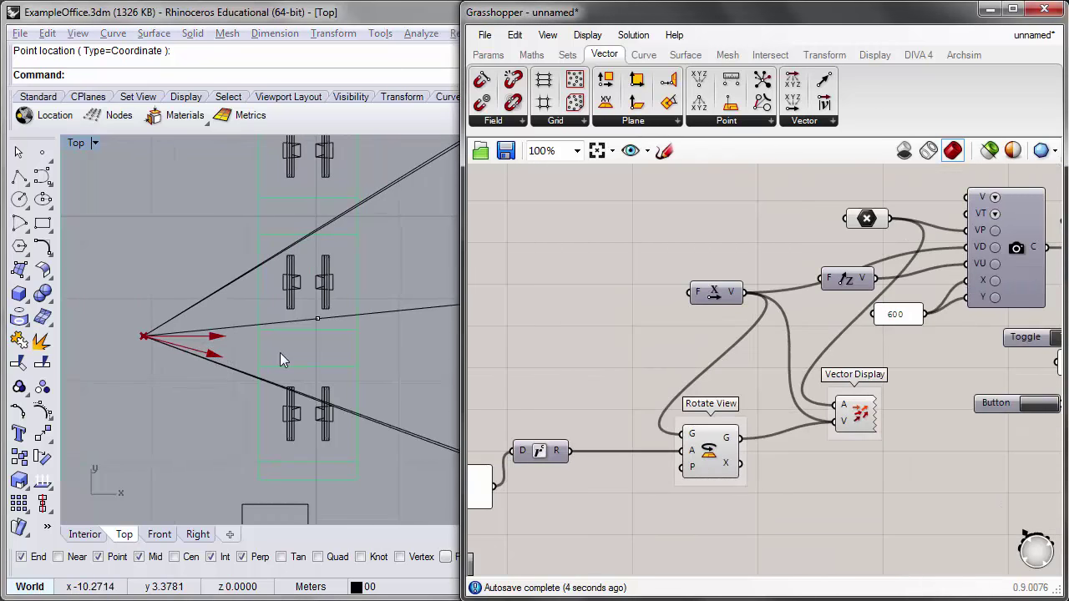
{"action": "right_click_drag", "start_coordinate": [280, 353], "coordinate": [239, 357]}
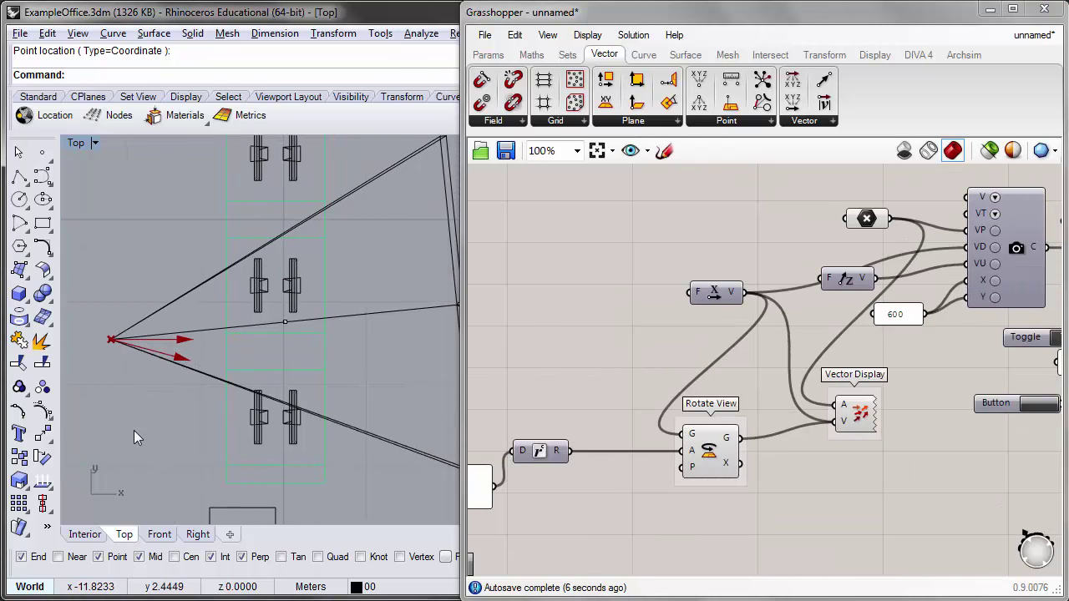
{"action": "scroll", "coordinate": [183, 367], "scroll_direction": "down", "scroll_amount": 5}
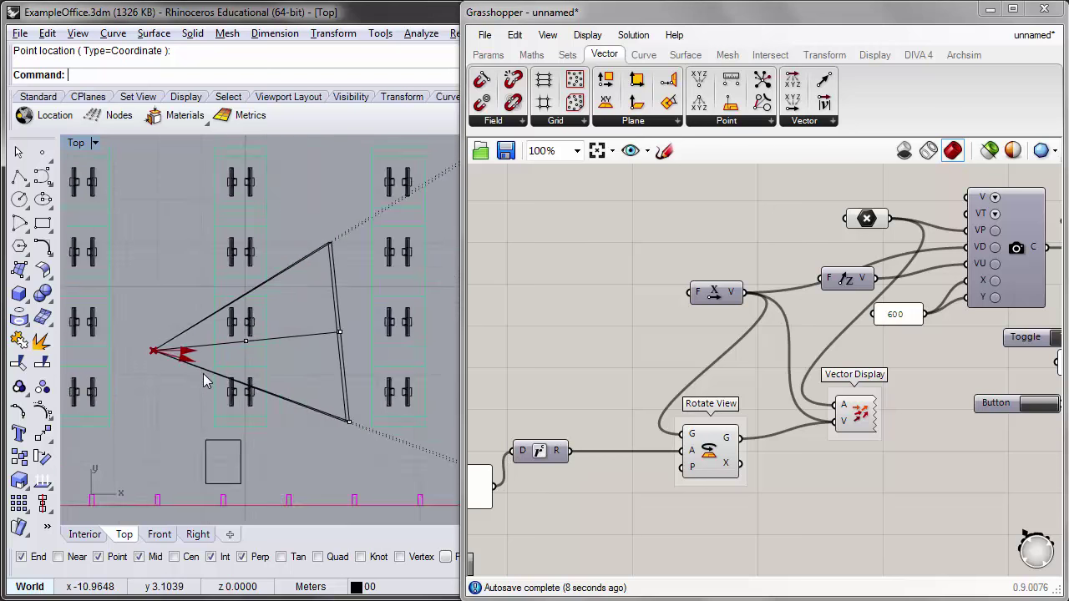
{"action": "right_click_drag", "start_coordinate": [630, 385], "coordinate": [784, 370]}
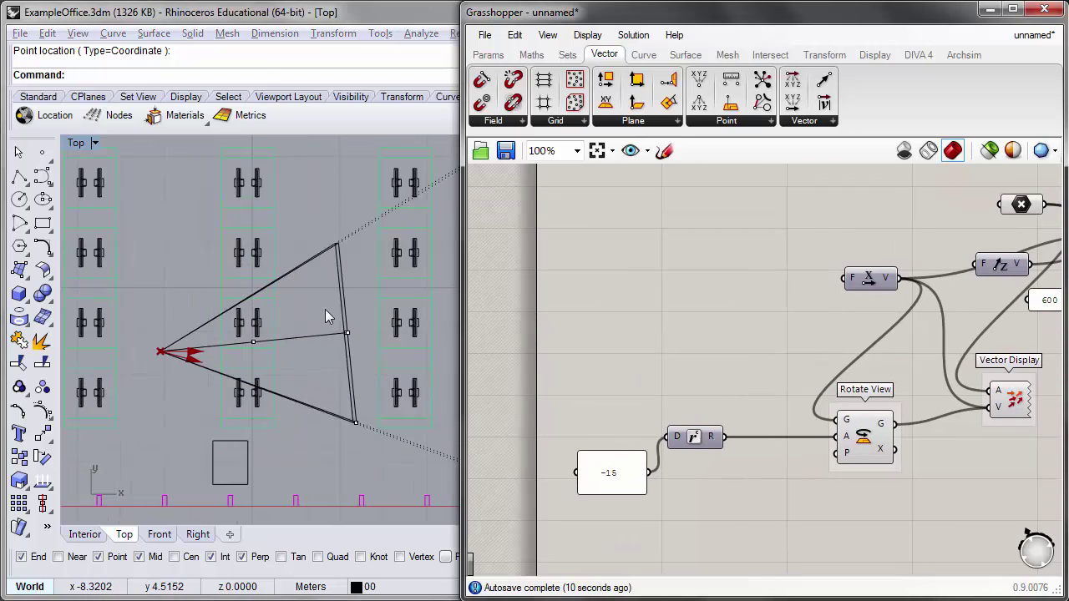
{"action": "scroll", "coordinate": [326, 316], "scroll_direction": "up", "scroll_amount": 4}
{"action": "scroll", "coordinate": [325, 383], "scroll_direction": "down", "scroll_amount": 4}
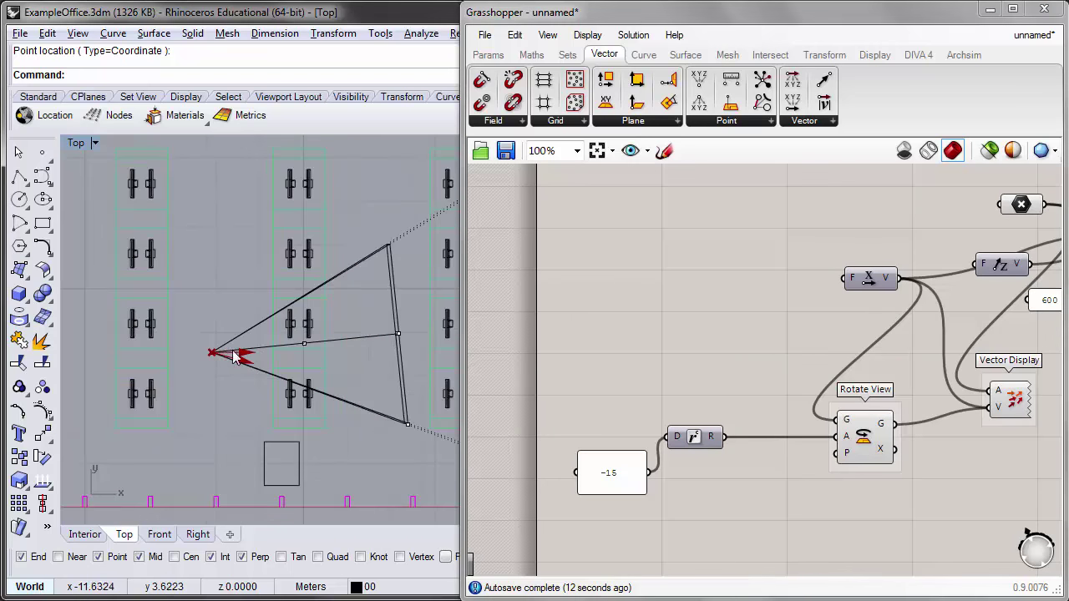
{"action": "scroll", "coordinate": [236, 355], "scroll_direction": "down", "scroll_amount": 2}
{"action": "scroll", "coordinate": [255, 358], "scroll_direction": "down", "scroll_amount": 2}
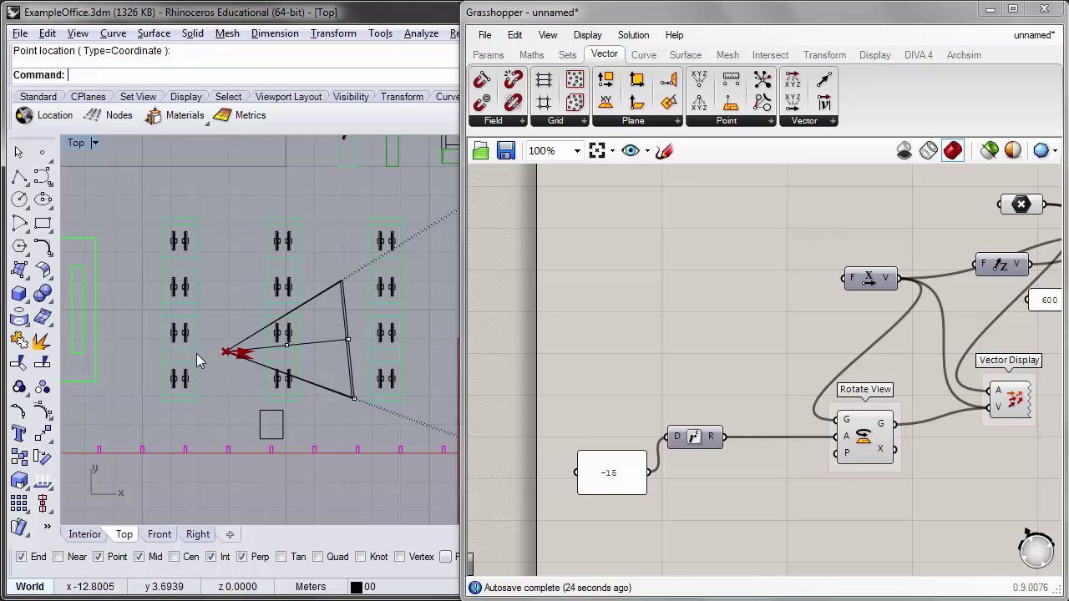
{"action": "scroll", "coordinate": [194, 353], "scroll_direction": "down", "scroll_amount": 2}
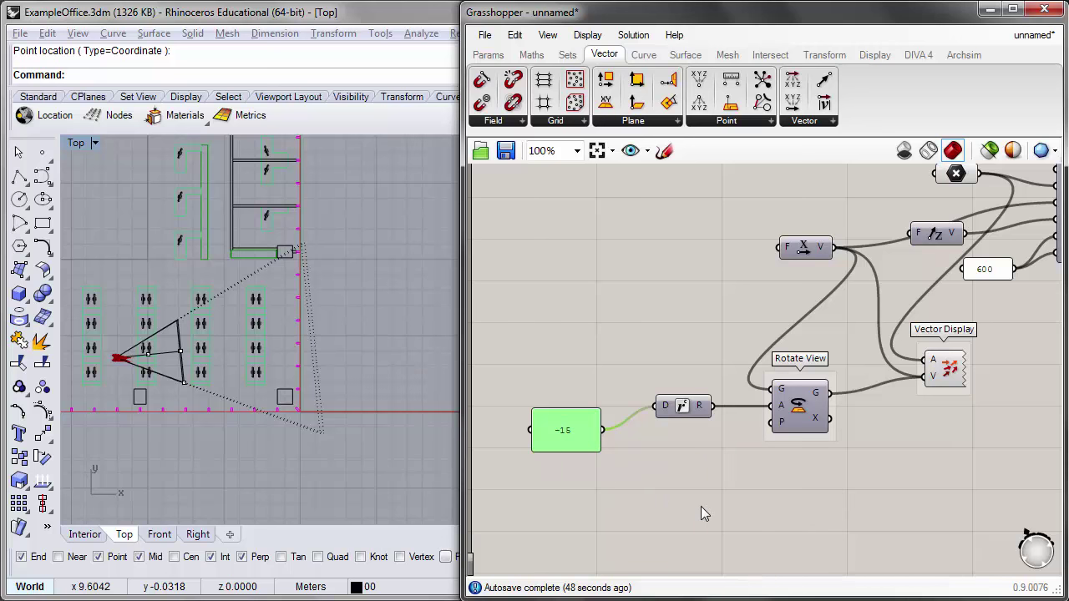
Step: Add a Series component below Radians and Rotate View, and shift the -15 panel closer to Radians
{"action": "scroll", "coordinate": [701, 506], "scroll_direction": "down", "scroll_amount": 2}
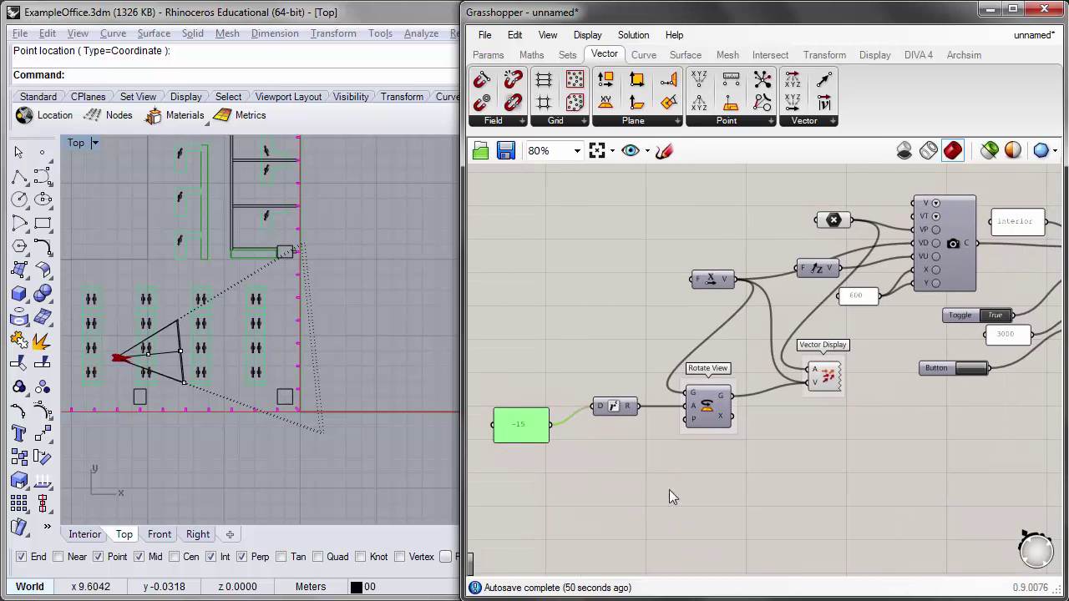
{"action": "double_click", "coordinate": [659, 493]}
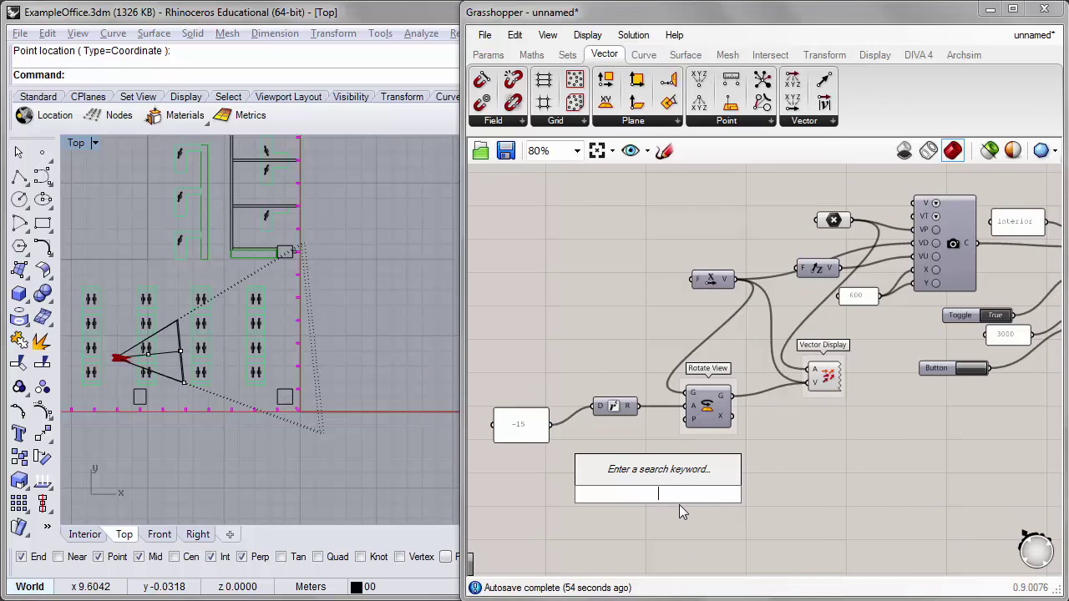
{"action": "double_click", "coordinate": [643, 491]}
{"action": "type", "text": "series"}
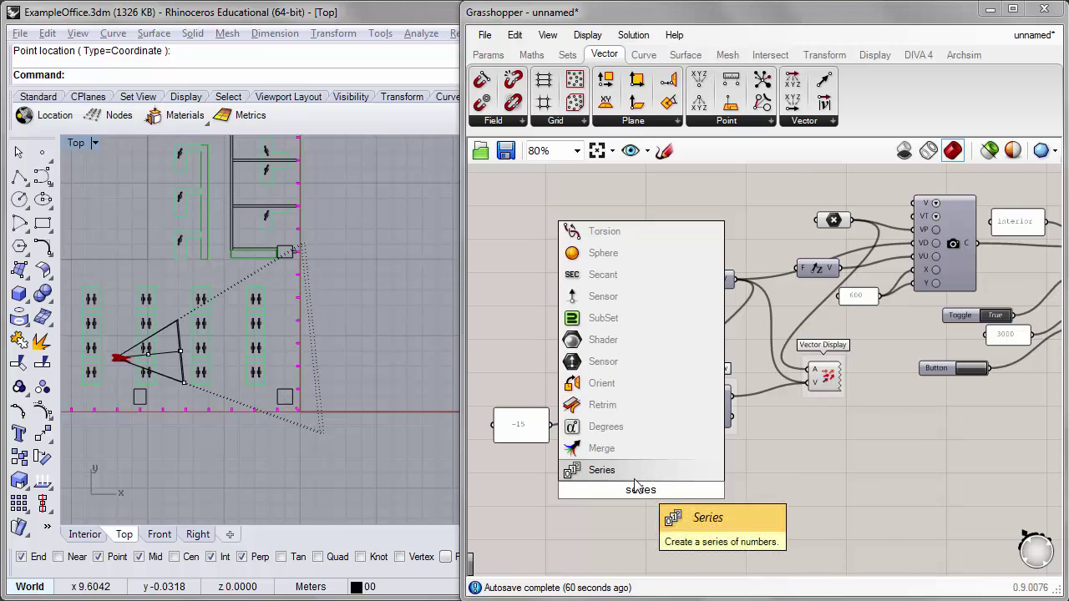
{"action": "key", "text": "Return"}
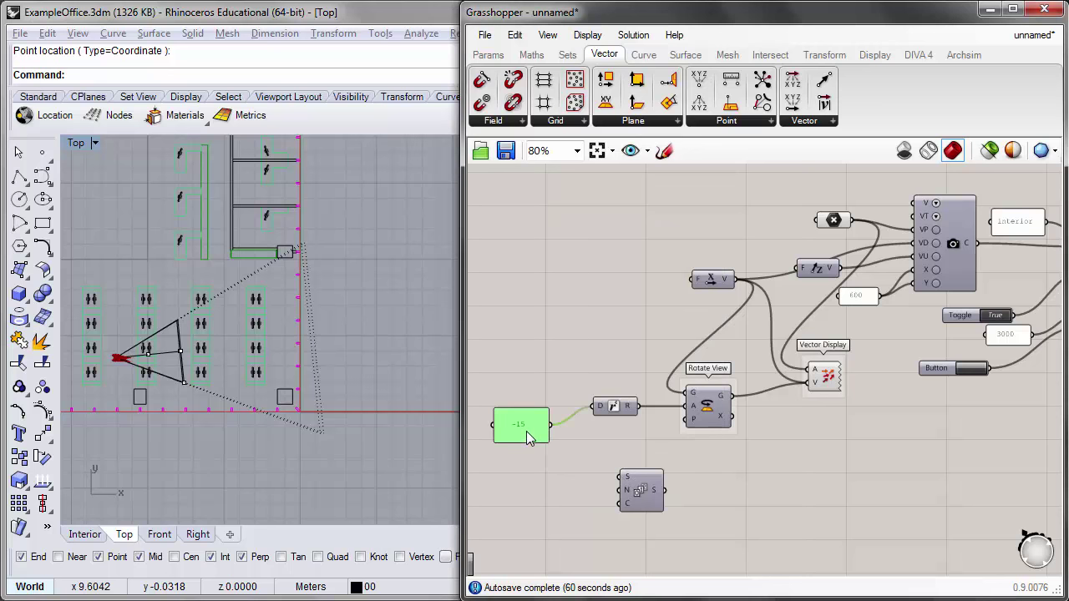
{"action": "left_click", "coordinate": [547, 439]}
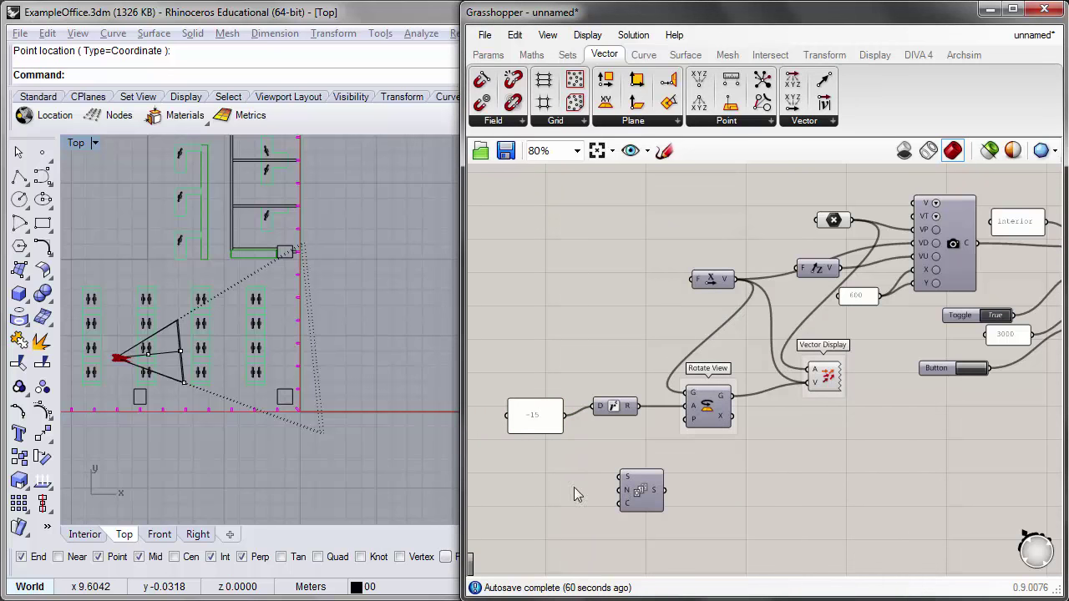
Step: Move Series up slightly and wire the -15 panel into its Step input
{"action": "scroll", "coordinate": [599, 486], "scroll_direction": "up", "scroll_amount": 1}
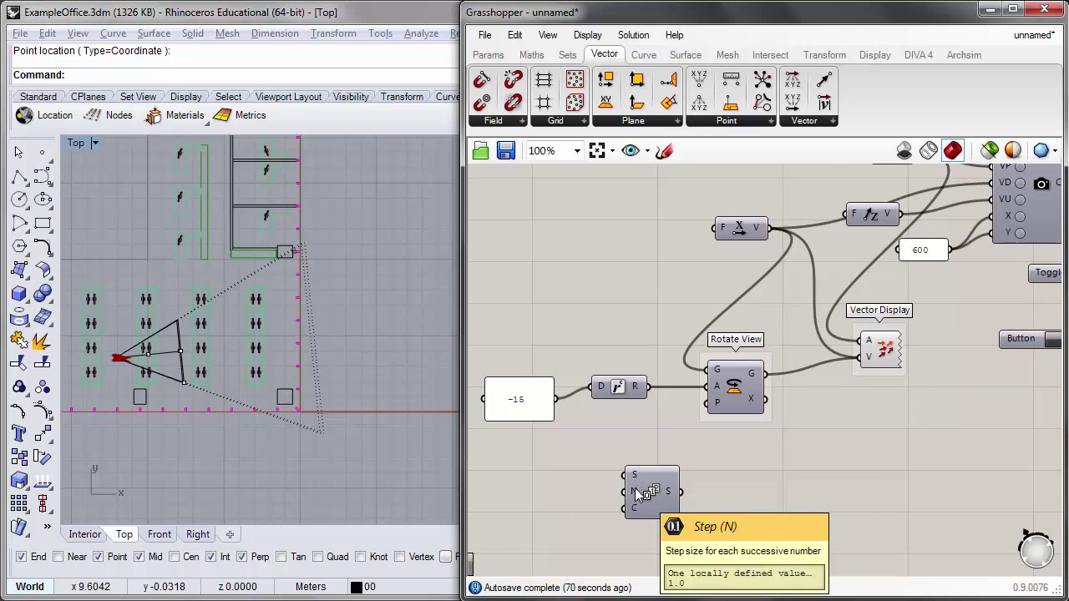
{"action": "left_click_drag", "start_coordinate": [634, 488], "coordinate": [628, 472]}
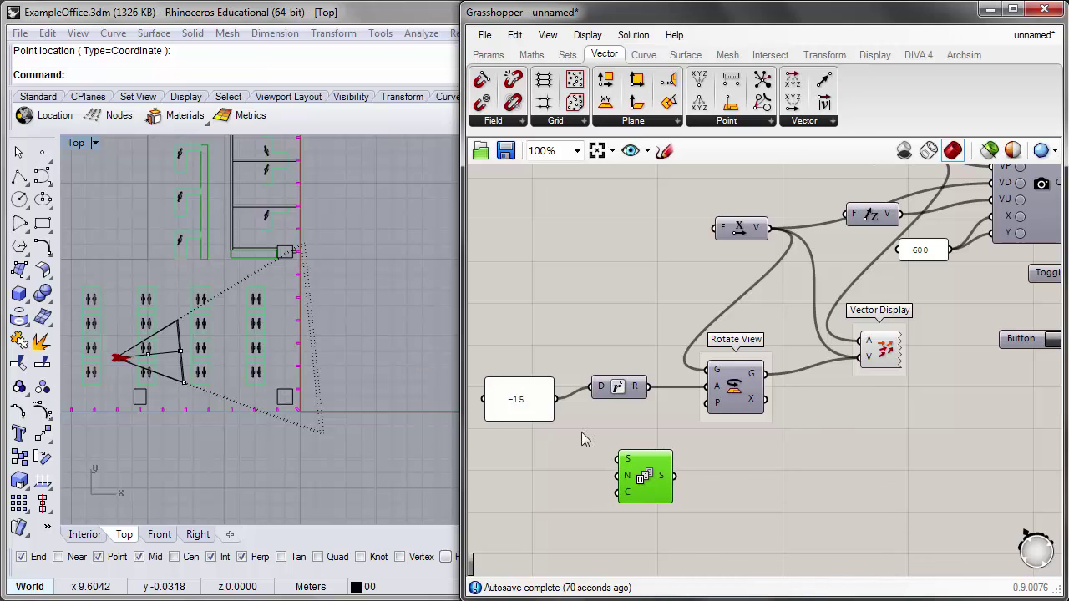
{"action": "left_click_drag", "start_coordinate": [557, 400], "coordinate": [621, 476]}
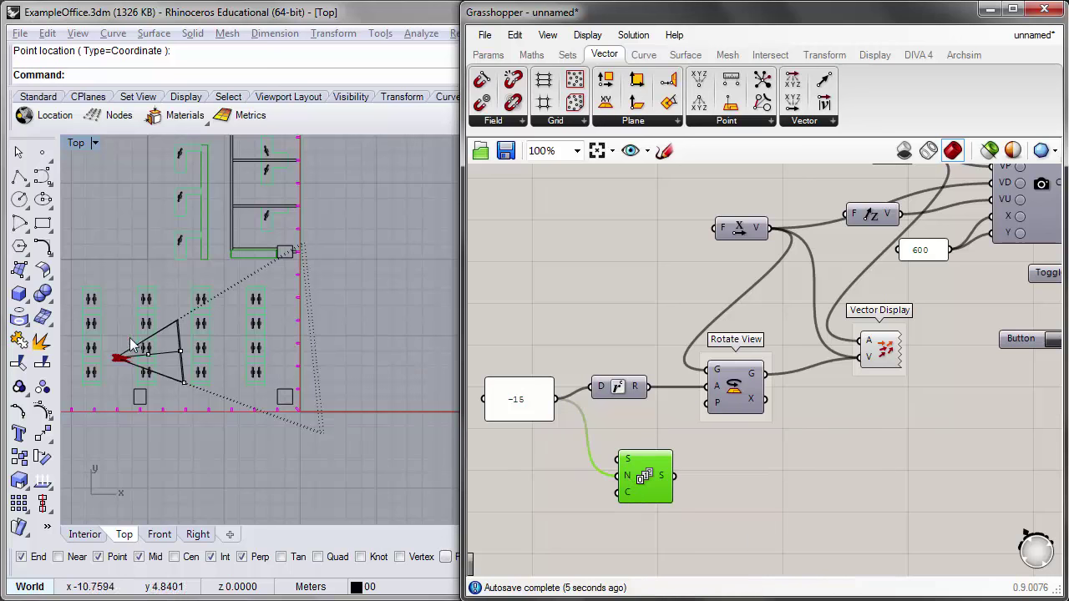
{"action": "scroll", "coordinate": [321, 369], "scroll_direction": "up", "scroll_amount": 5}
Step: Add a panel beside Series, wire the Series output into it and enlarge it to show the full list
{"action": "right_click_drag", "start_coordinate": [698, 458], "coordinate": [649, 436]}
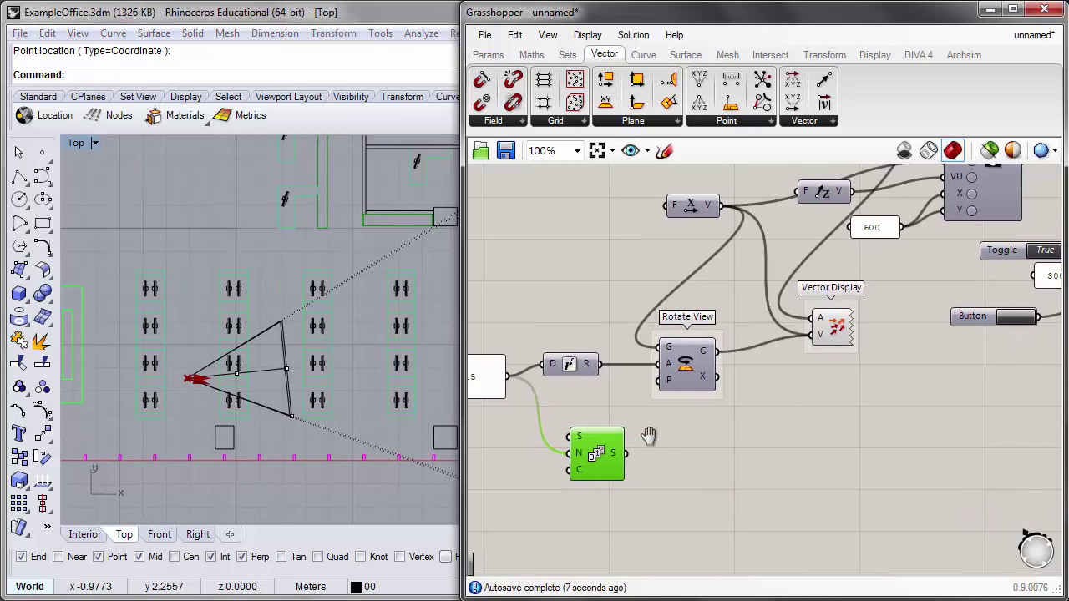
{"action": "double_click", "coordinate": [664, 439]}
{"action": "type", "text": "\""}
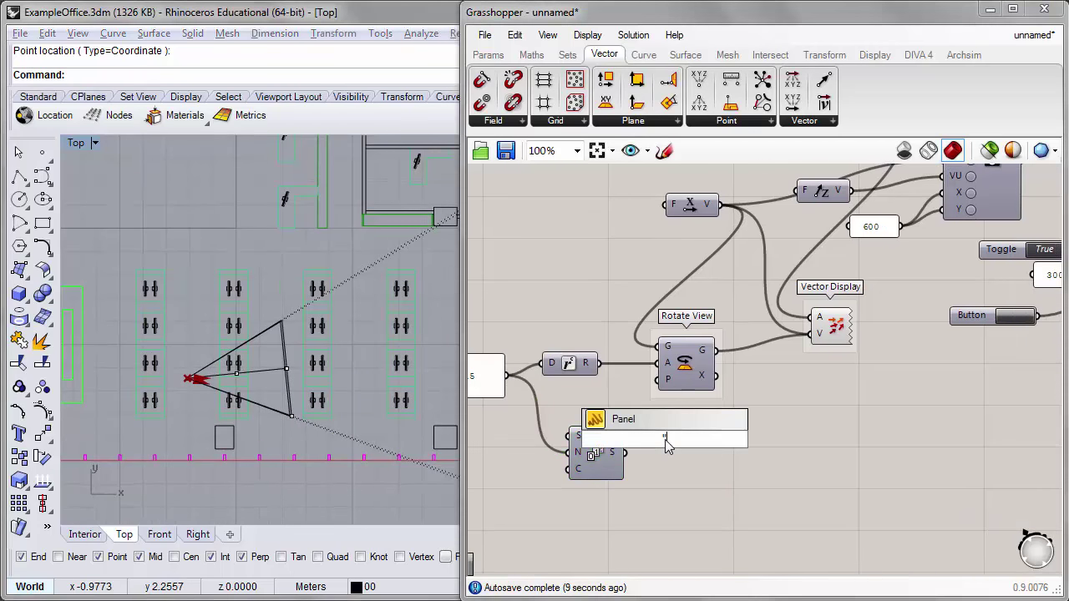
{"action": "key", "text": "Return"}
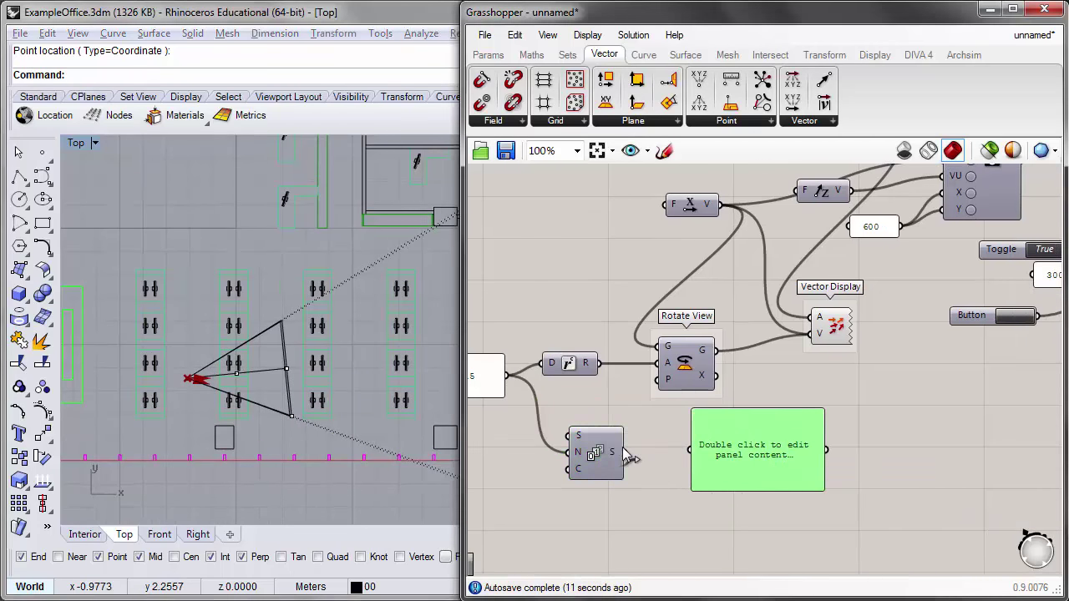
{"action": "left_click_drag", "start_coordinate": [625, 454], "coordinate": [690, 451]}
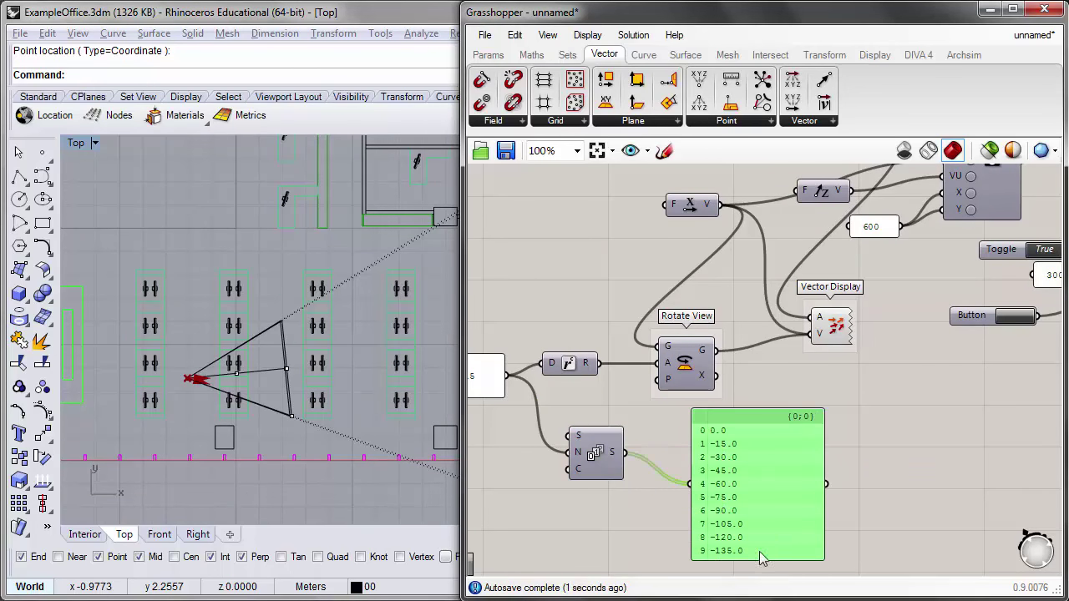
{"action": "right_click_drag", "start_coordinate": [759, 551], "coordinate": [753, 501]}
{"action": "left_click_drag", "start_coordinate": [754, 504], "coordinate": [758, 520]}
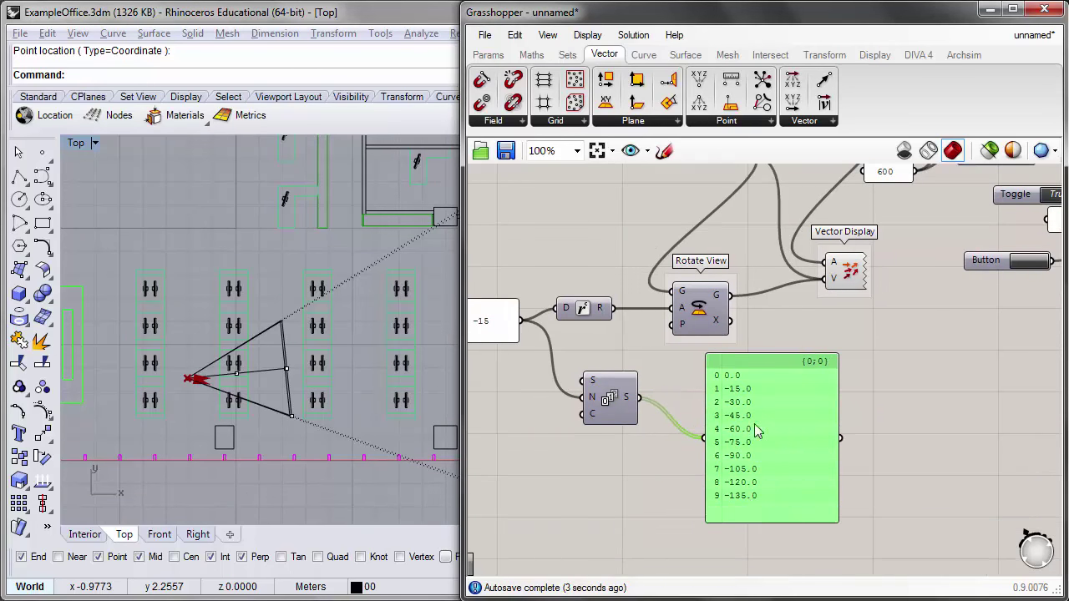
Step: Add a number slider below the -15 panel with integer rounding and a maximum of 20
{"action": "right_click_drag", "start_coordinate": [615, 463], "coordinate": [711, 480]}
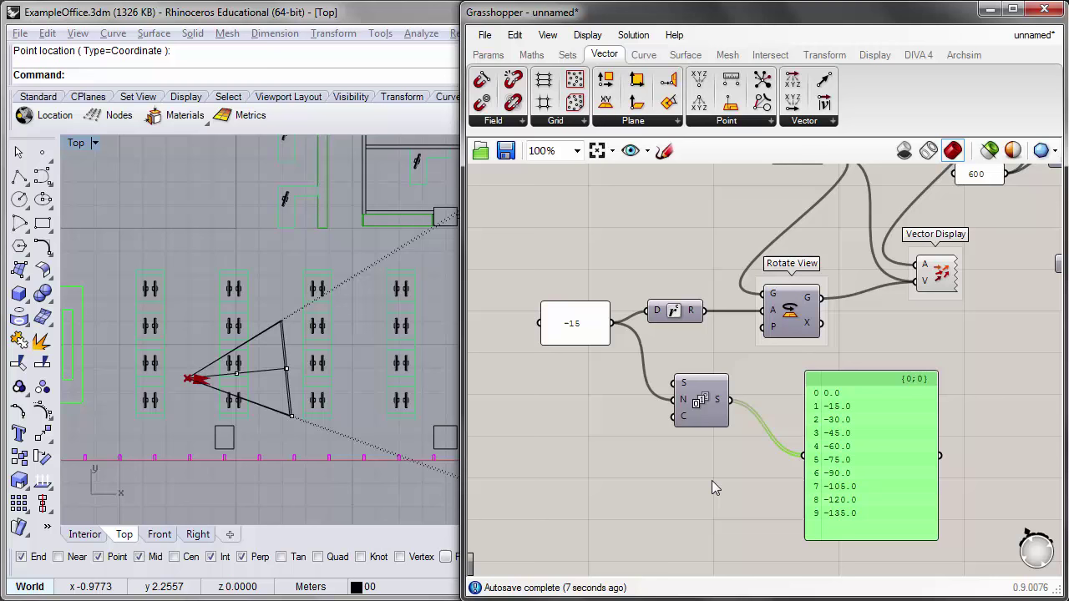
{"action": "double_click", "coordinate": [574, 462]}
{"action": "type", "text": "num"}
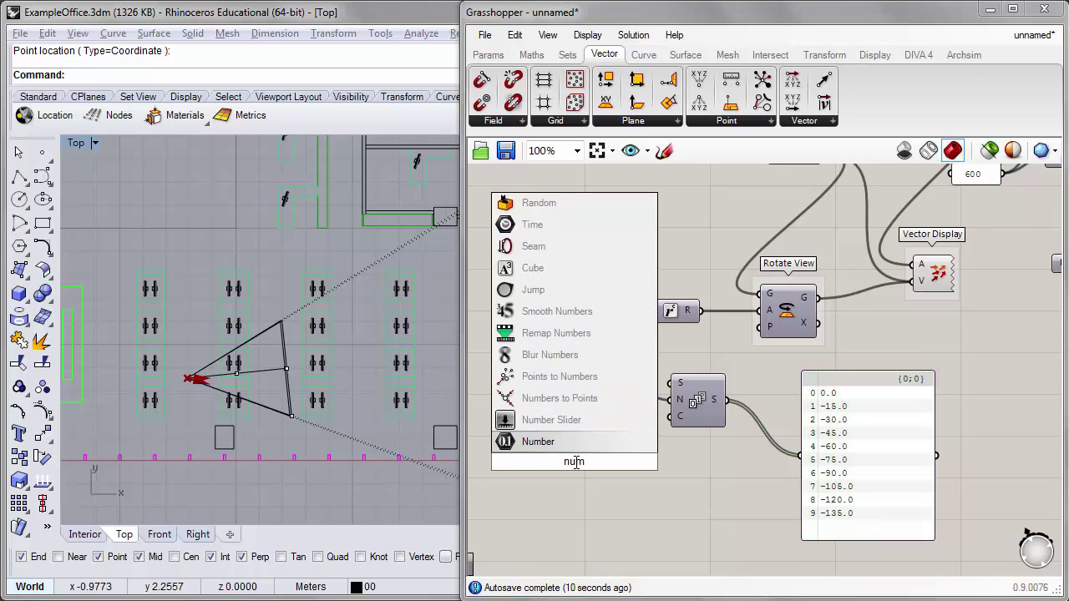
{"action": "left_click", "coordinate": [538, 424]}
{"action": "double_click", "coordinate": [525, 461]}
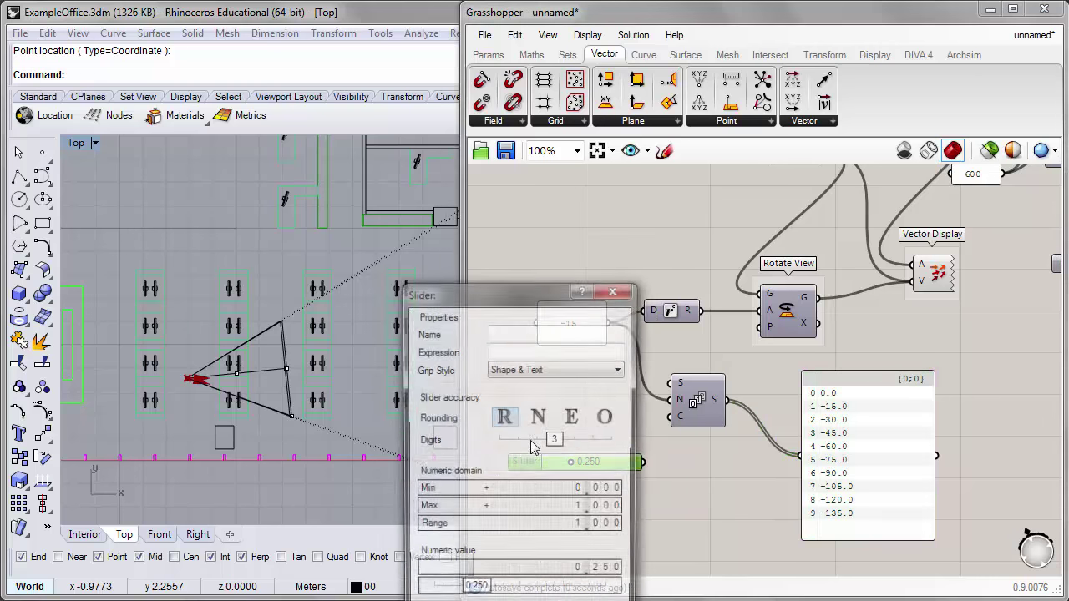
{"action": "double_click", "coordinate": [532, 511]}
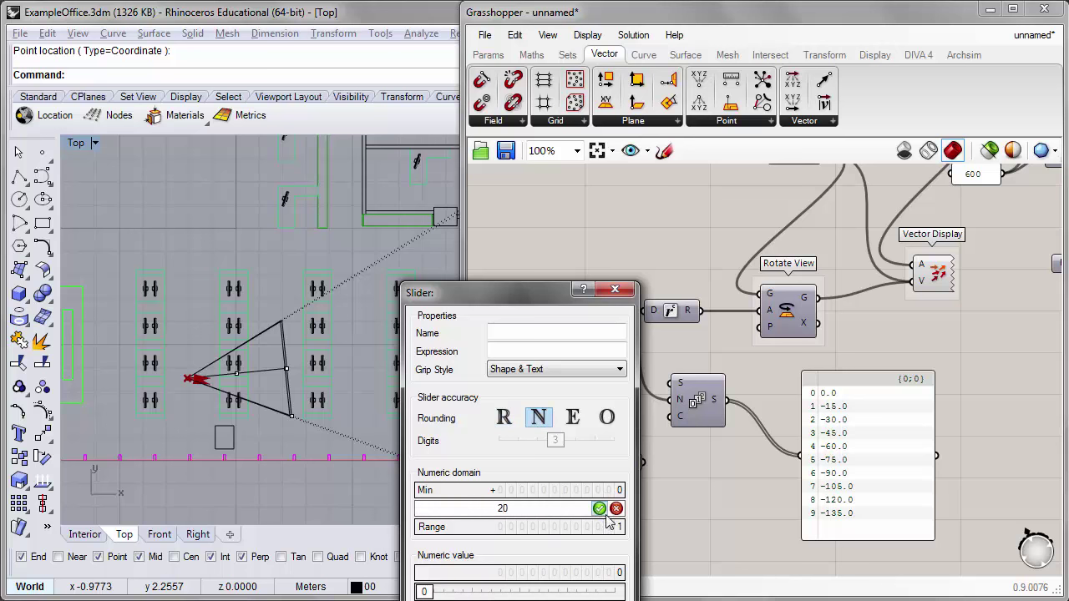
{"action": "key", "text": "Return"}
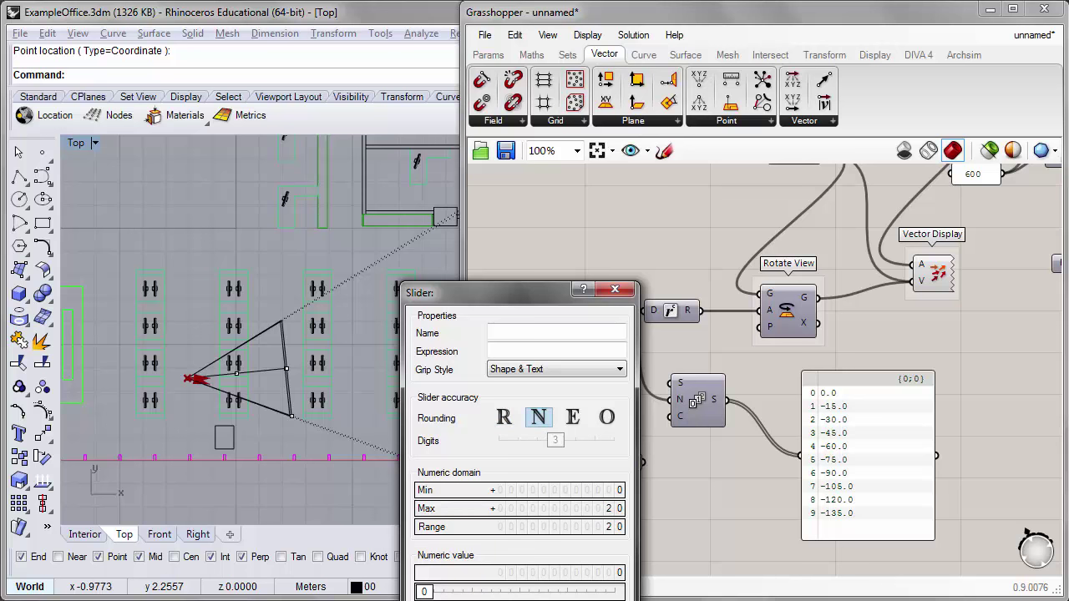
{"action": "key", "text": "Return"}
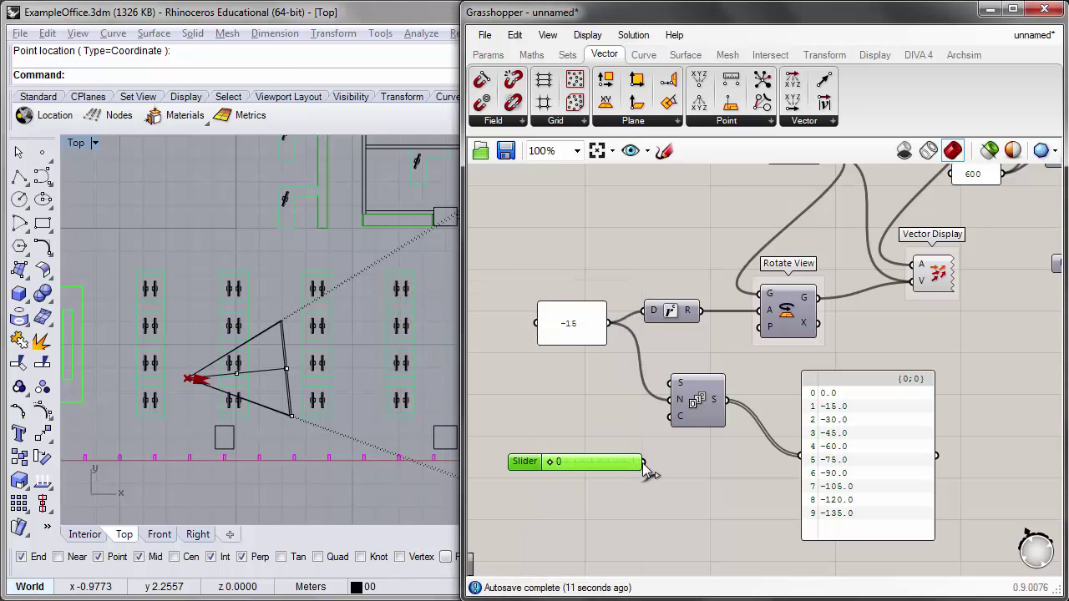
Step: Wire the slider into Series' Count input and set it to 8
{"action": "left_click_drag", "start_coordinate": [643, 462], "coordinate": [671, 417]}
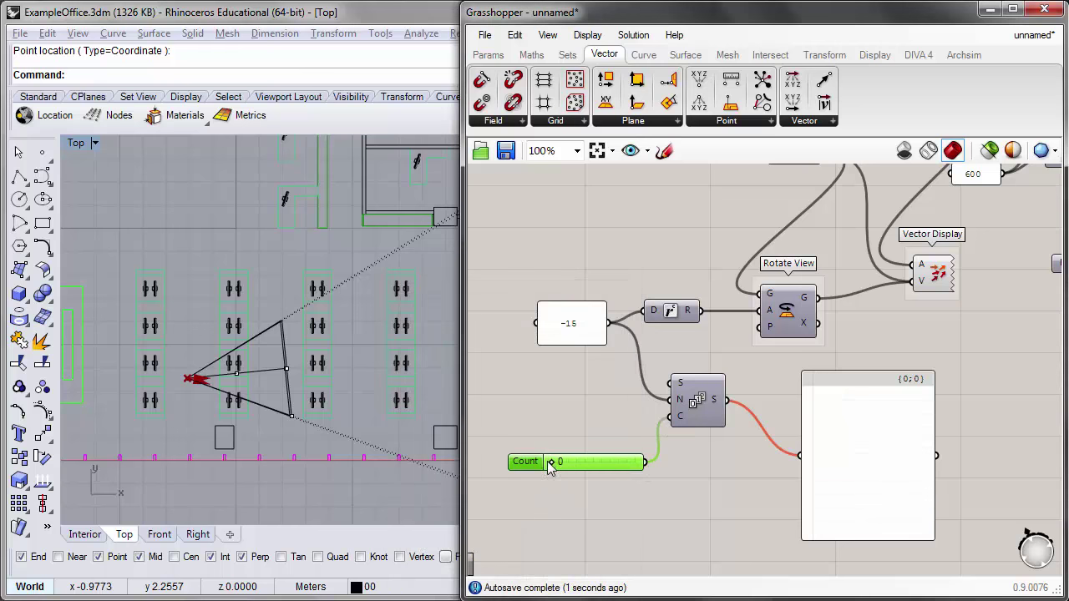
{"action": "left_click_drag", "start_coordinate": [549, 463], "coordinate": [585, 463]}
{"action": "right_click_drag", "start_coordinate": [711, 423], "coordinate": [655, 470]}
Step: Reposition Radians and feed its Degrees input from the Series output instead of the -15 panel
{"action": "left_click_drag", "start_coordinate": [622, 361], "coordinate": [647, 378]}
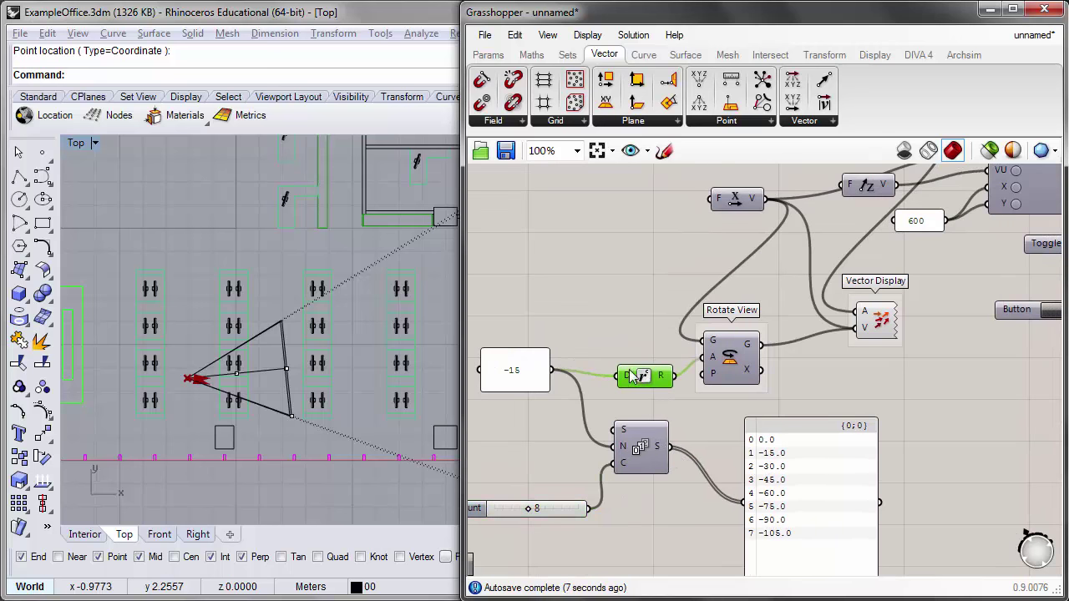
{"action": "scroll", "coordinate": [651, 408], "scroll_direction": "down", "scroll_amount": 2}
{"action": "scroll", "coordinate": [651, 422], "scroll_direction": "up", "scroll_amount": 2}
{"action": "left_click_drag", "start_coordinate": [646, 443], "coordinate": [640, 360]}
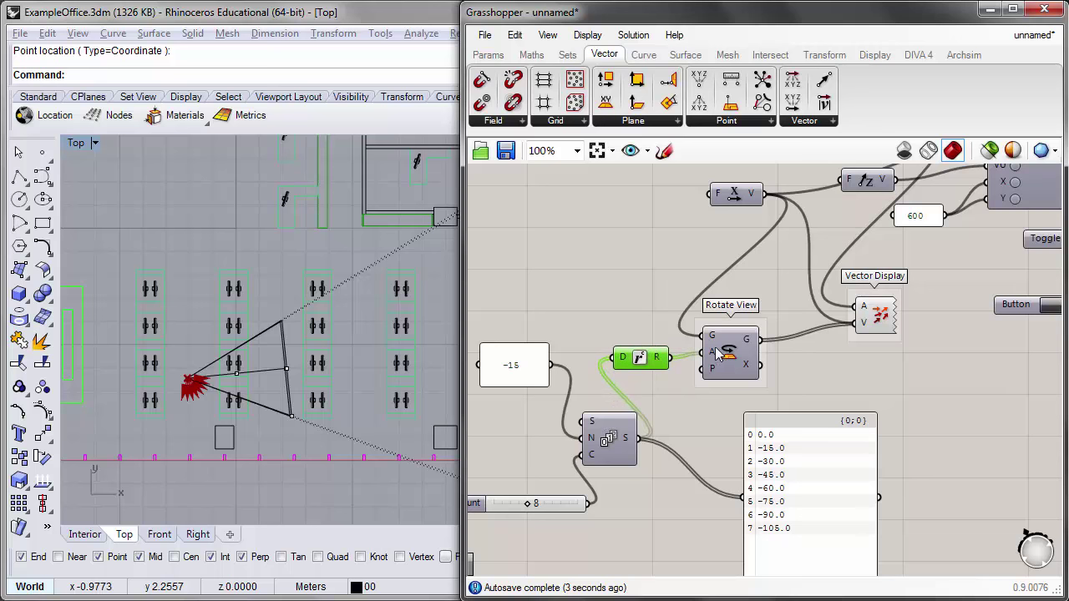
Step: Highlight Vector Display to inspect the fan of view vectors in the Top viewport, and shift Series closer to its output panel
{"action": "left_click", "coordinate": [874, 326]}
{"action": "scroll", "coordinate": [232, 423], "scroll_direction": "up", "scroll_amount": 5}
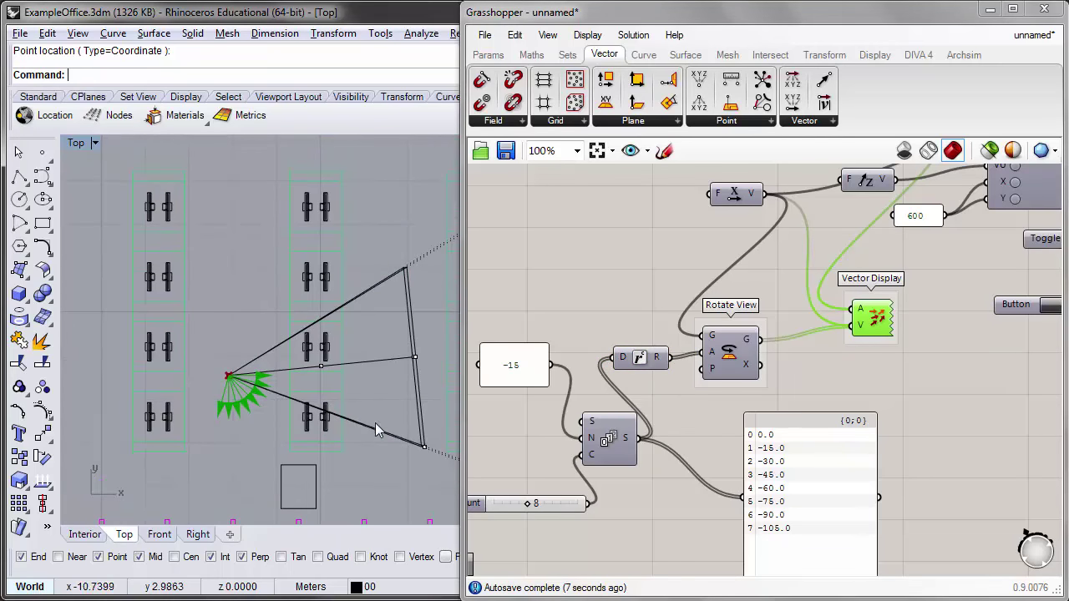
{"action": "scroll", "coordinate": [656, 378], "scroll_direction": "up", "scroll_amount": 1}
{"action": "right_click_drag", "start_coordinate": [623, 460], "coordinate": [642, 427]}
{"action": "left_click", "coordinate": [629, 483]}
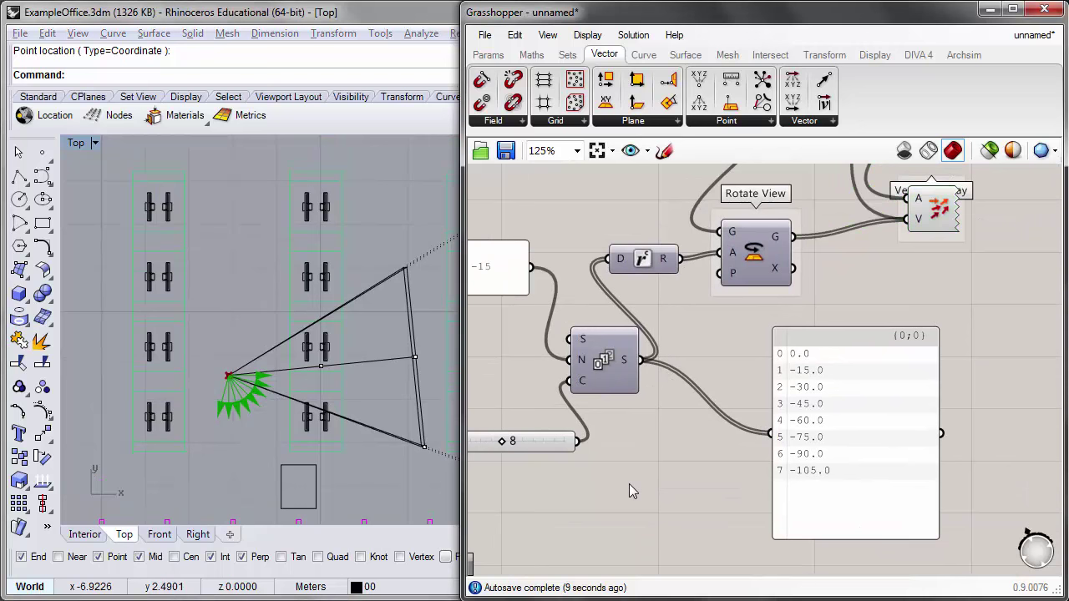
{"action": "right_click_drag", "start_coordinate": [604, 391], "coordinate": [650, 376]}
{"action": "left_click_drag", "start_coordinate": [650, 376], "coordinate": [691, 397]}
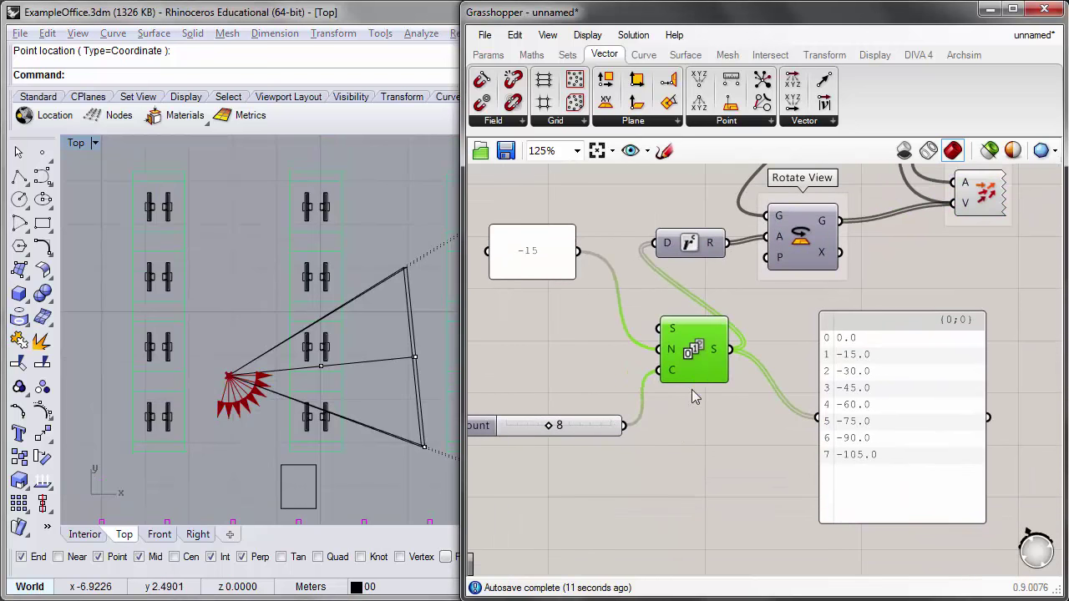
Step: Set the Count slider to 13 and heighten the Series output panel so it shows the whole angle list
{"action": "right_click_drag", "start_coordinate": [691, 397], "coordinate": [676, 423]}
{"action": "left_click", "coordinate": [560, 455]}
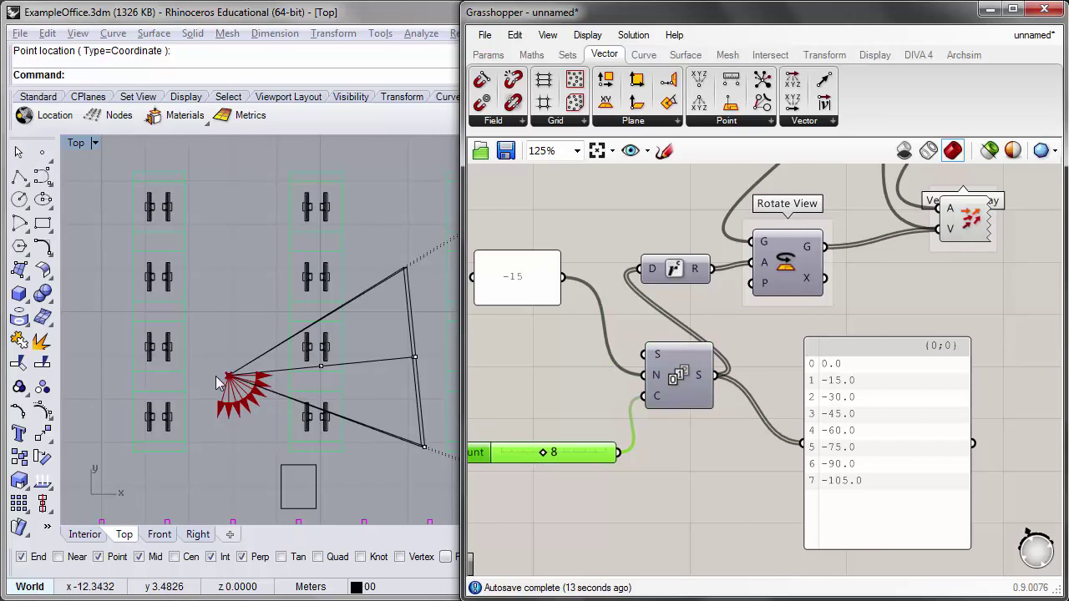
{"action": "left_click_drag", "start_coordinate": [543, 452], "coordinate": [577, 456]}
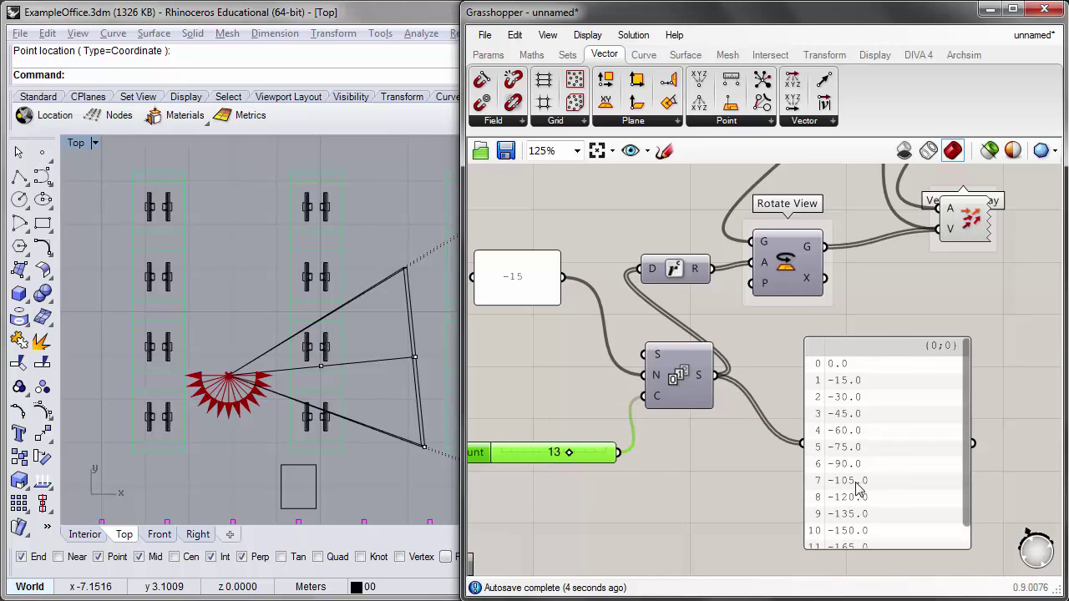
{"action": "right_click_drag", "start_coordinate": [936, 394], "coordinate": [924, 354]}
{"action": "left_click_drag", "start_coordinate": [858, 510], "coordinate": [857, 558]}
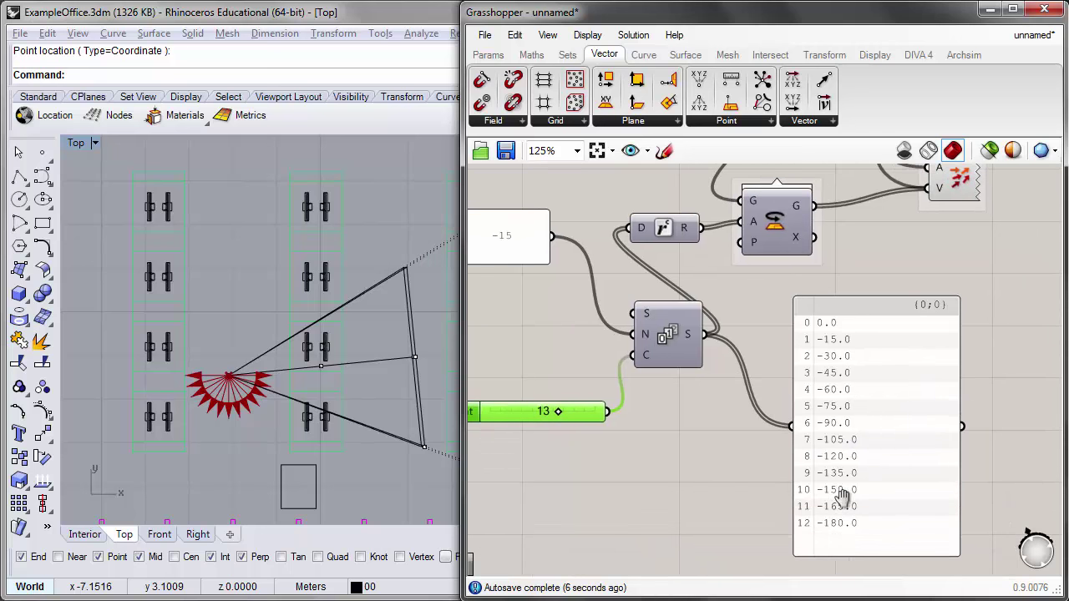
Step: Compare the last Series angles with the fan of view vectors around the camera point in the Top viewport
{"action": "right_click_drag", "start_coordinate": [839, 497], "coordinate": [796, 315]}
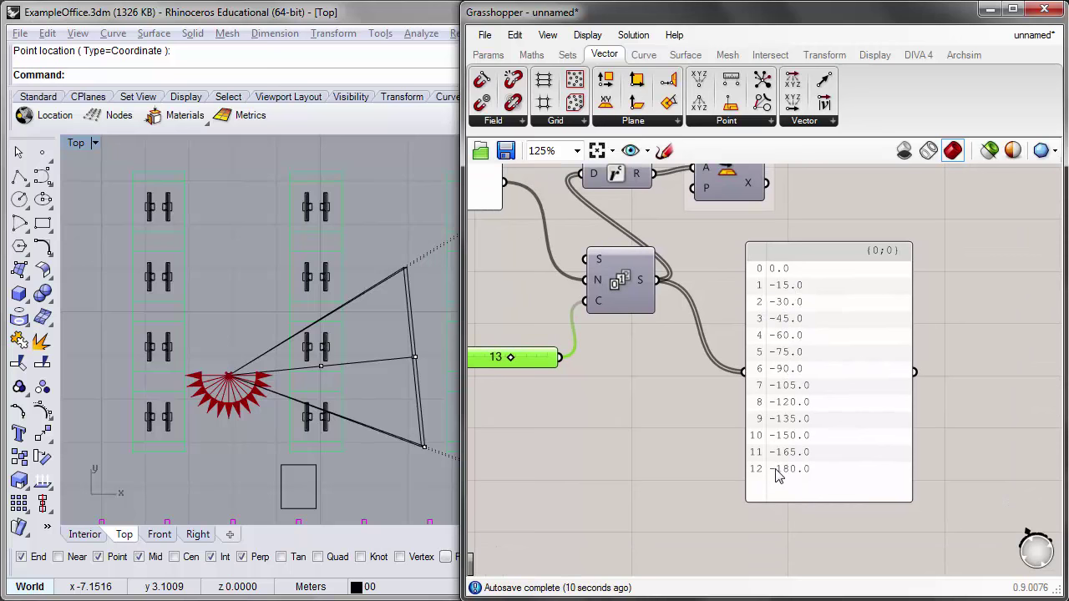
{"action": "right_click_drag", "start_coordinate": [818, 487], "coordinate": [804, 502]}
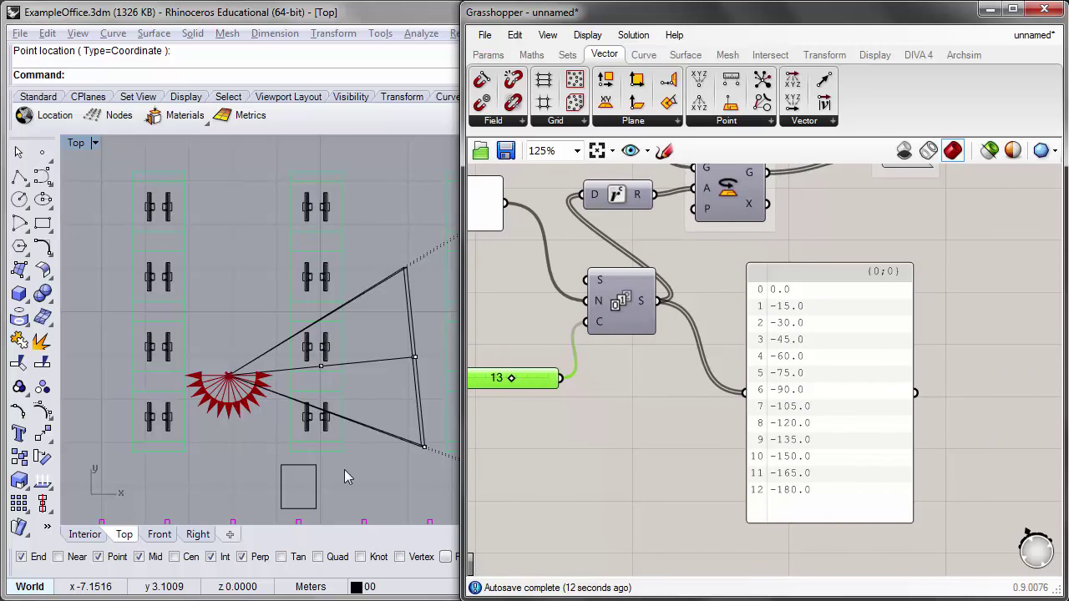
{"action": "right_click_drag", "start_coordinate": [596, 425], "coordinate": [612, 425]}
{"action": "scroll", "coordinate": [231, 426], "scroll_direction": "up", "scroll_amount": 4}
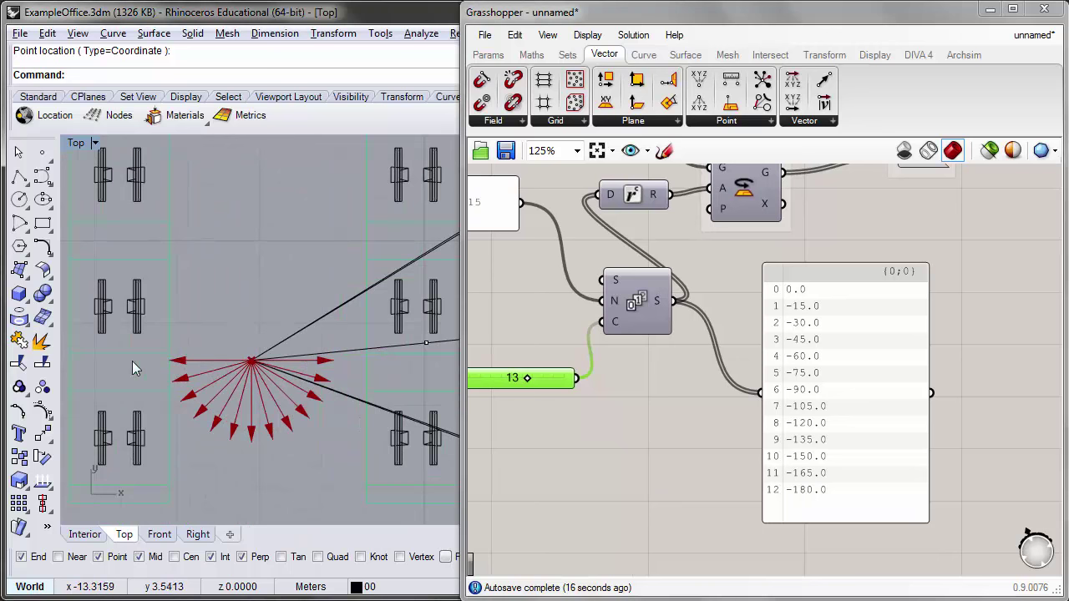
{"action": "scroll", "coordinate": [251, 338], "scroll_direction": "down", "scroll_amount": 3}
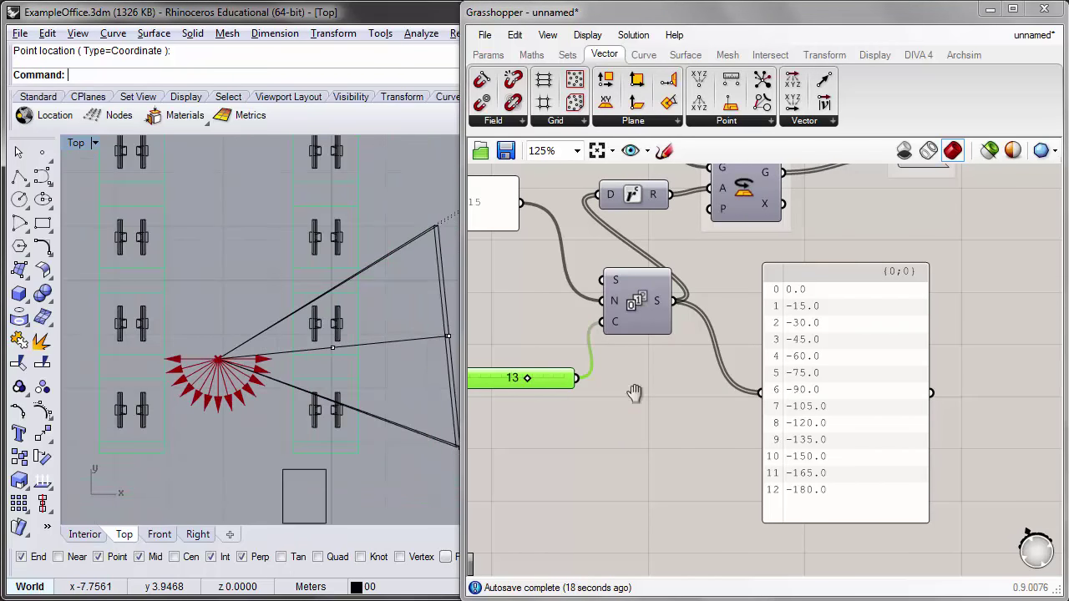
{"action": "right_click_drag", "start_coordinate": [635, 393], "coordinate": [722, 459]}
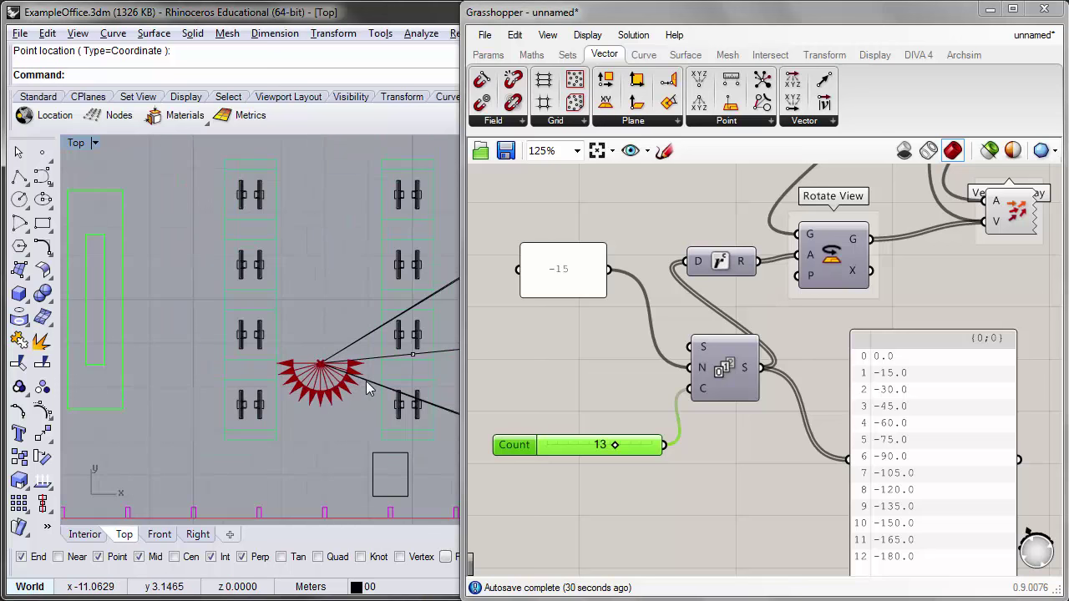
{"action": "scroll", "coordinate": [230, 380], "scroll_direction": "down", "scroll_amount": 2}
{"action": "right_click_drag", "start_coordinate": [229, 380], "coordinate": [270, 401]}
{"action": "scroll", "coordinate": [282, 394], "scroll_direction": "down", "scroll_amount": 1}
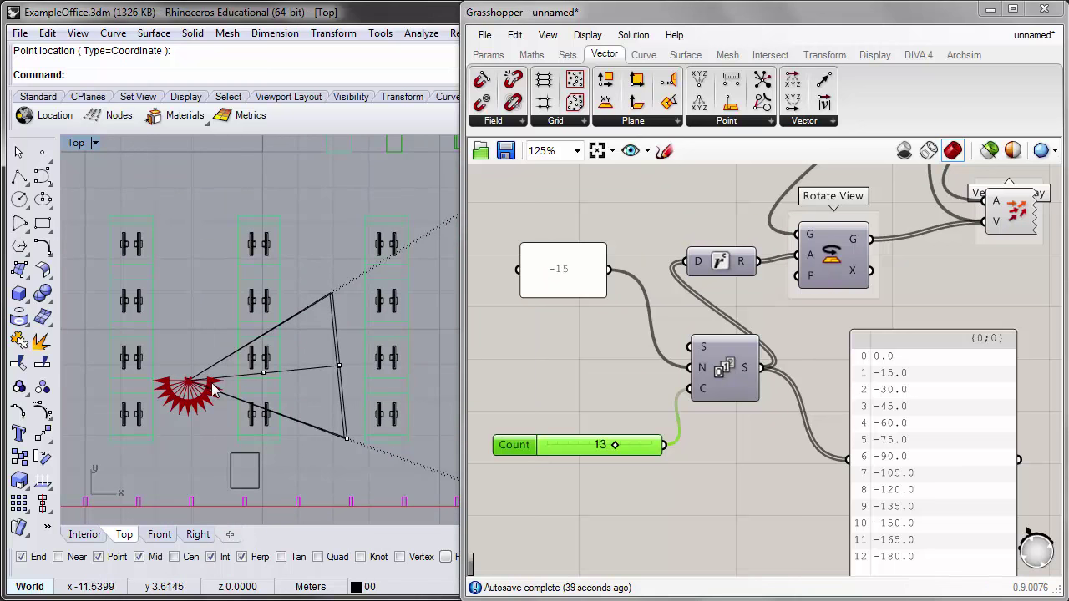
Step: Rearrange the graph by shifting Vector Display up and closer to the camera point and moving Rotate View slightly beneath it
{"action": "right_click_drag", "start_coordinate": [730, 451], "coordinate": [619, 451]}
{"action": "scroll", "coordinate": [619, 451], "scroll_direction": "down", "scroll_amount": 4}
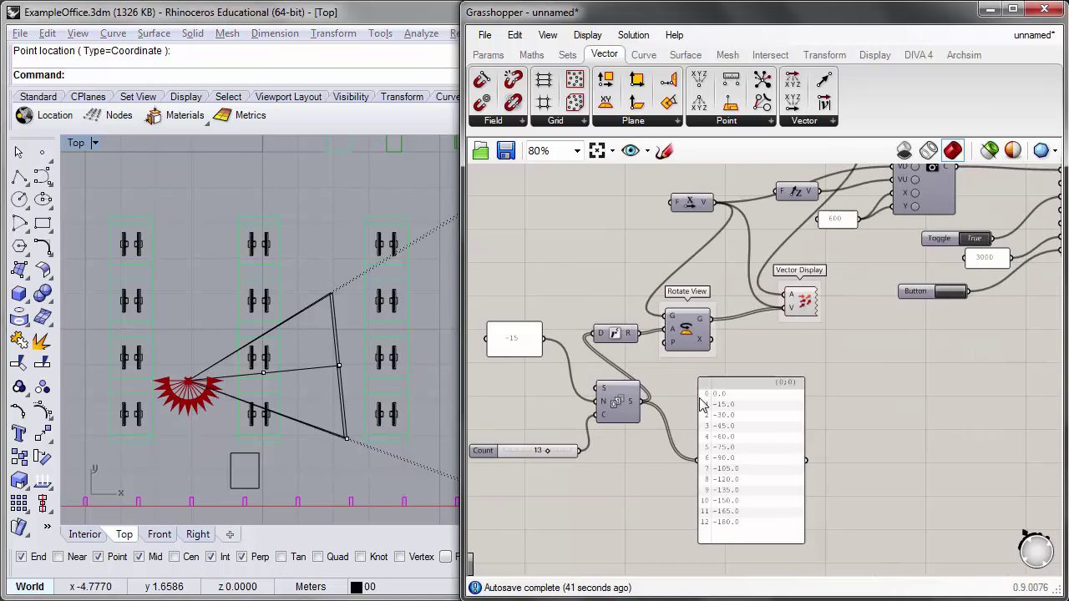
{"action": "left_click_drag", "start_coordinate": [696, 415], "coordinate": [662, 381]}
{"action": "right_click_drag", "start_coordinate": [618, 431], "coordinate": [581, 469]}
{"action": "right_click_drag", "start_coordinate": [601, 539], "coordinate": [654, 480]}
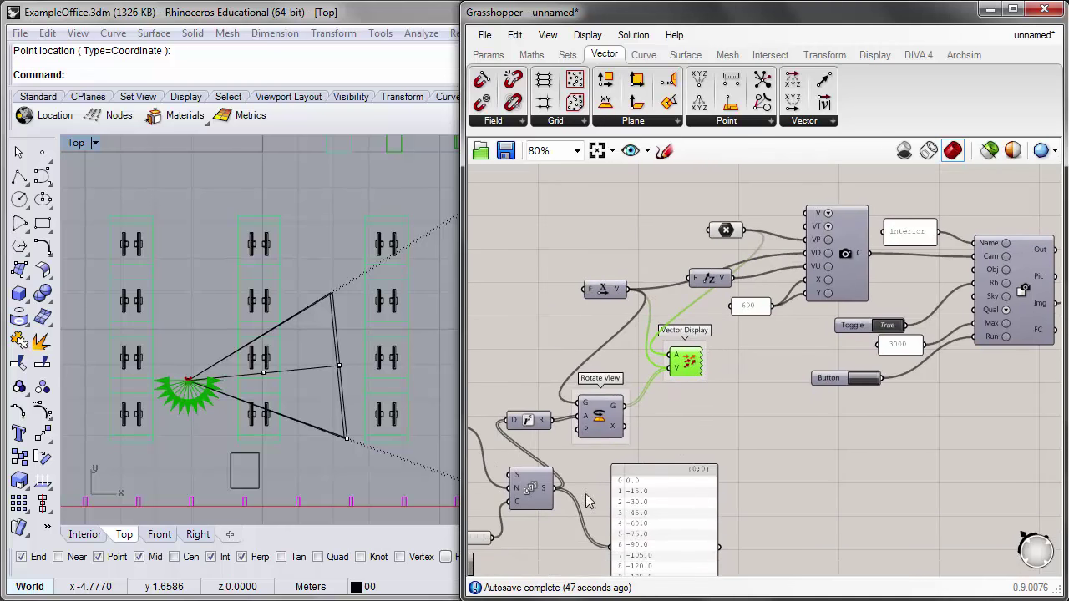
{"action": "left_click_drag", "start_coordinate": [609, 417], "coordinate": [641, 420]}
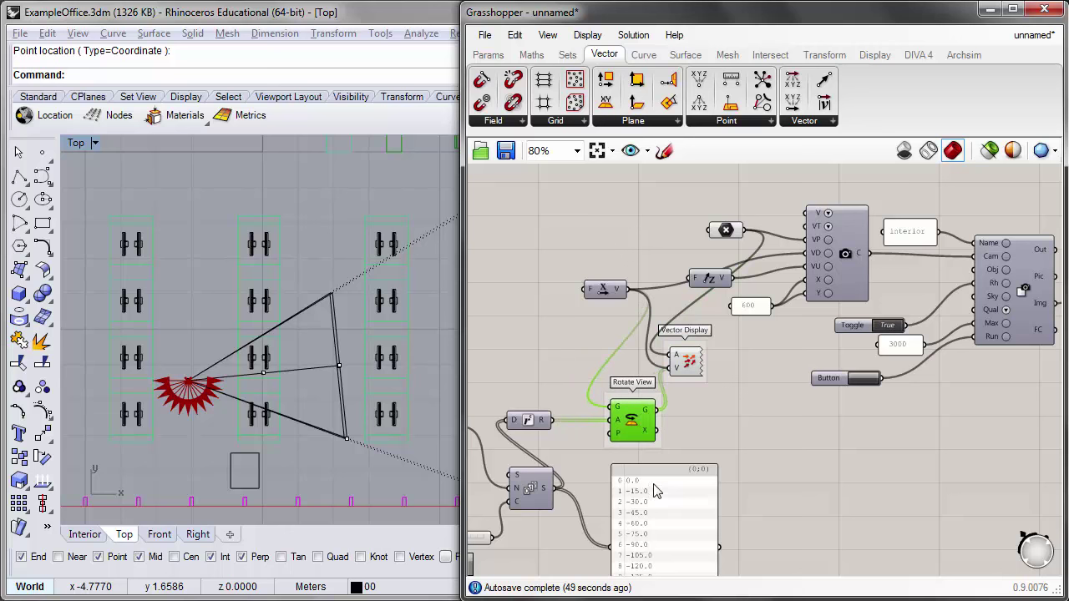
{"action": "mouse_move", "coordinate": [647, 411]}
{"action": "right_click_drag", "start_coordinate": [726, 395], "coordinate": [713, 402]}
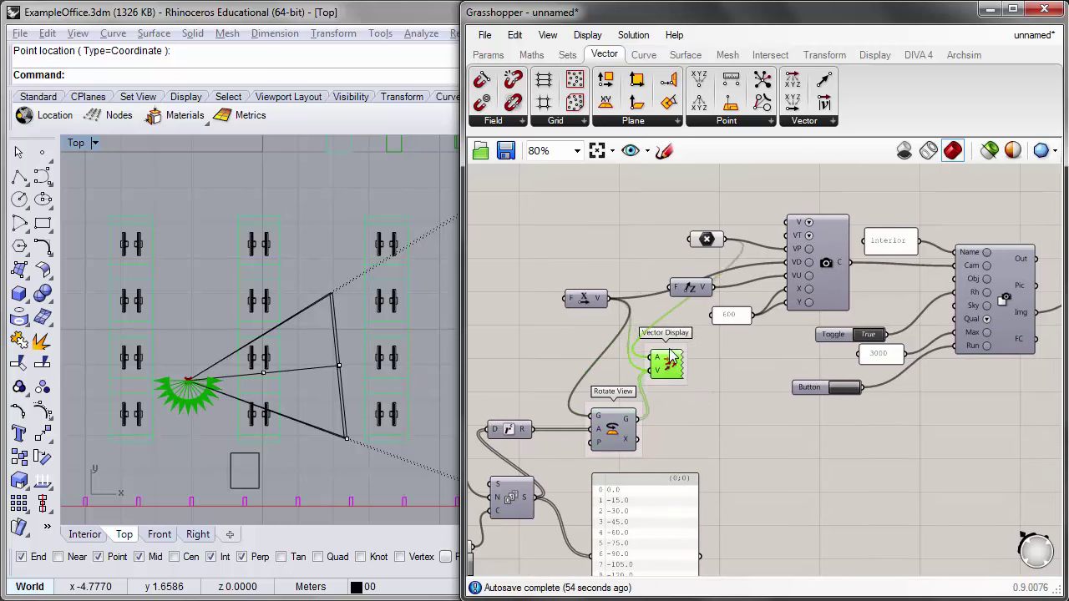
{"action": "left_click_drag", "start_coordinate": [673, 369], "coordinate": [673, 343]}
{"action": "right_click_drag", "start_coordinate": [673, 343], "coordinate": [658, 357]}
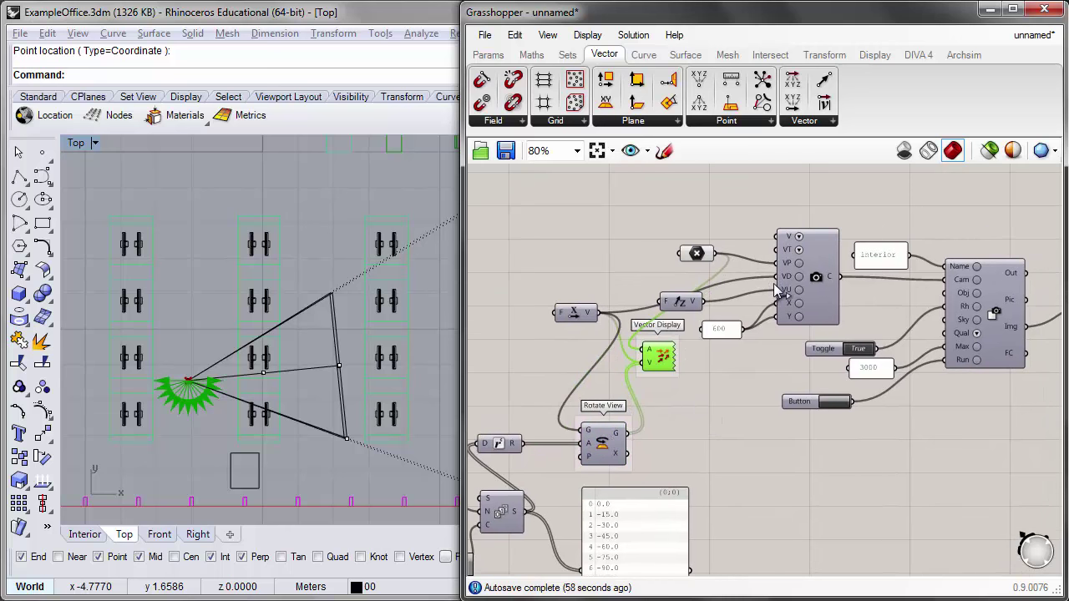
{"action": "scroll", "coordinate": [781, 279], "scroll_direction": "up", "scroll_amount": 1}
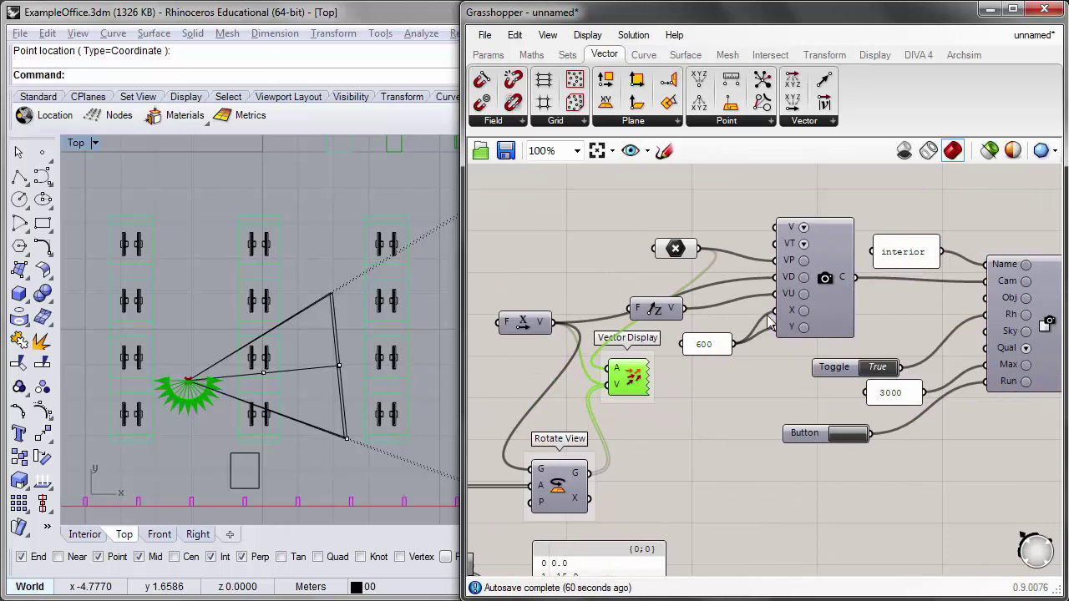
Step: Raise the Unit X vector component and feed the camera's VD input from Rotate View's G output instead, checking the resulting camera list
{"action": "left_click_drag", "start_coordinate": [537, 329], "coordinate": [536, 300]}
{"action": "left_click_drag", "start_coordinate": [534, 291], "coordinate": [532, 287]}
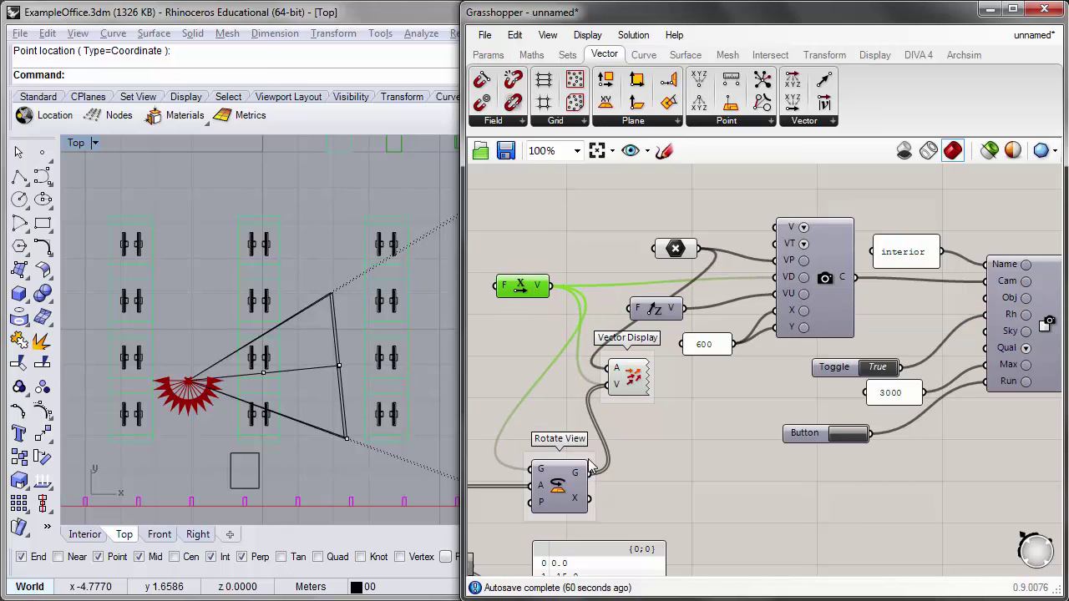
{"action": "left_click_drag", "start_coordinate": [589, 474], "coordinate": [771, 282]}
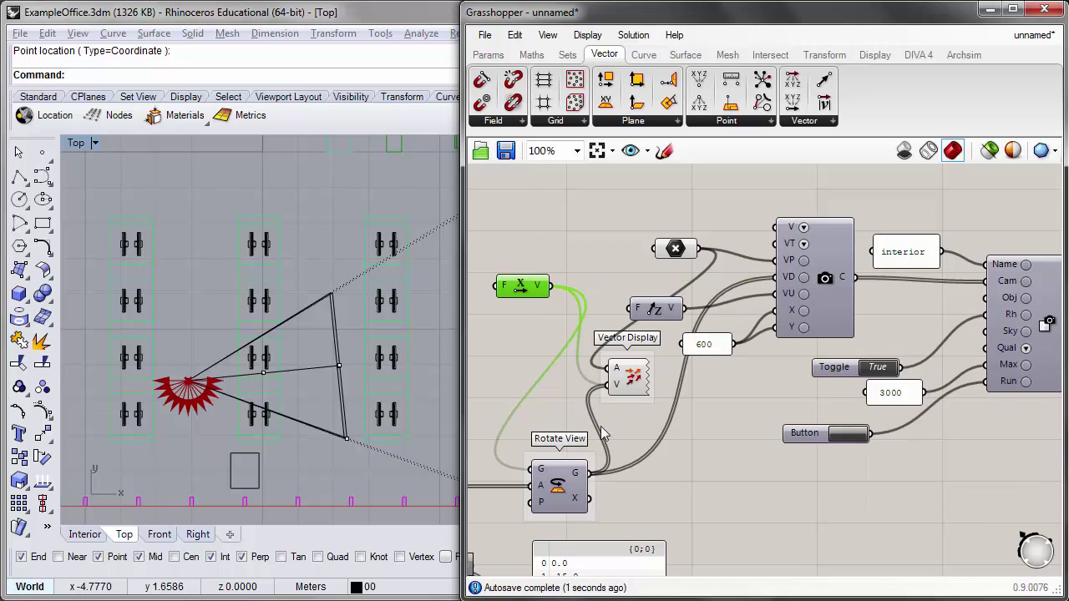
{"action": "right_click_drag", "start_coordinate": [757, 474], "coordinate": [666, 473]}
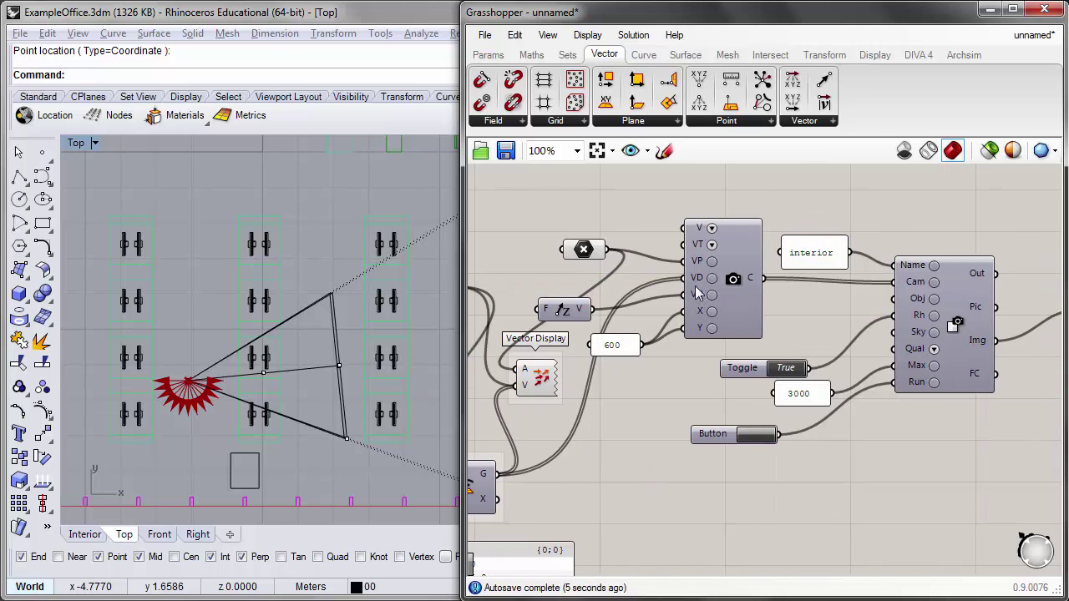
{"action": "mouse_move", "coordinate": [754, 281]}
{"action": "mouse_move", "coordinate": [914, 286]}
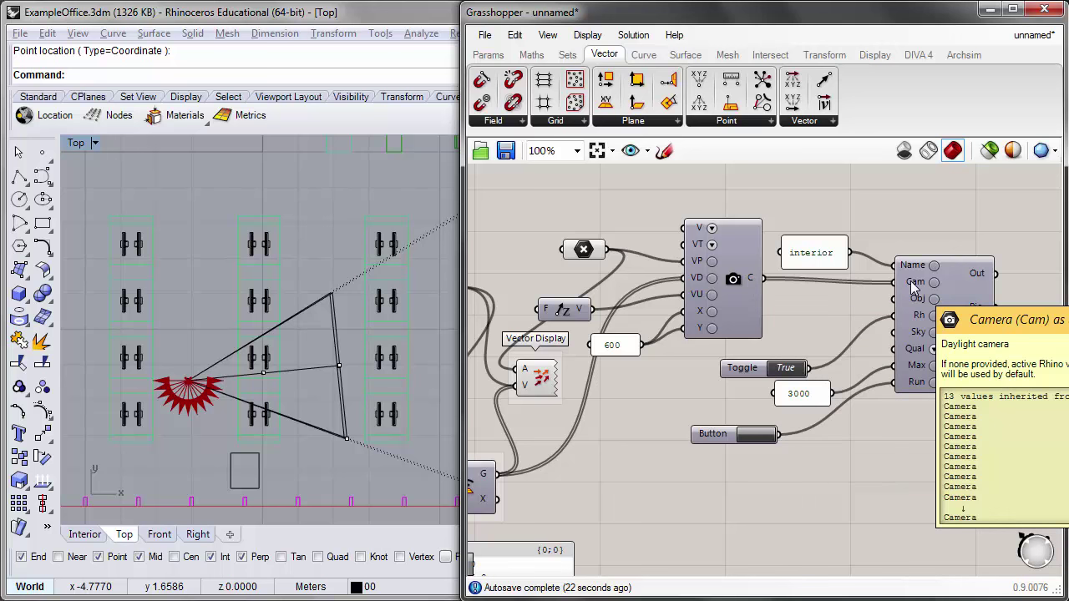
Step: Move the Button closer to the daylight image component and run the simulation for all cameras
{"action": "right_click_drag", "start_coordinate": [887, 432], "coordinate": [625, 467]}
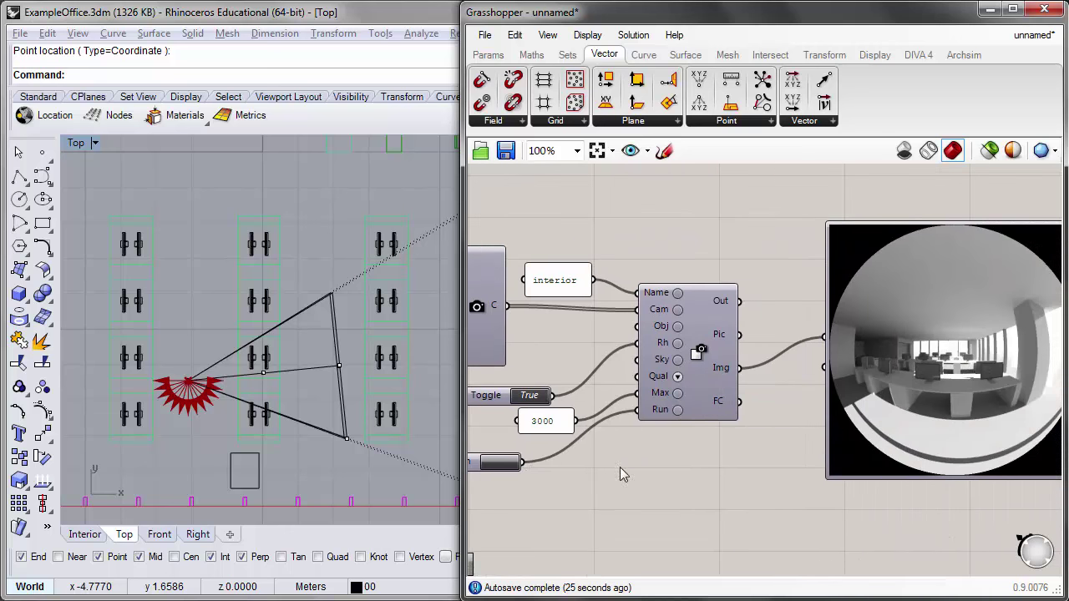
{"action": "scroll", "coordinate": [601, 460], "scroll_direction": "down", "scroll_amount": 1}
{"action": "left_click_drag", "start_coordinate": [498, 473], "coordinate": [559, 467]}
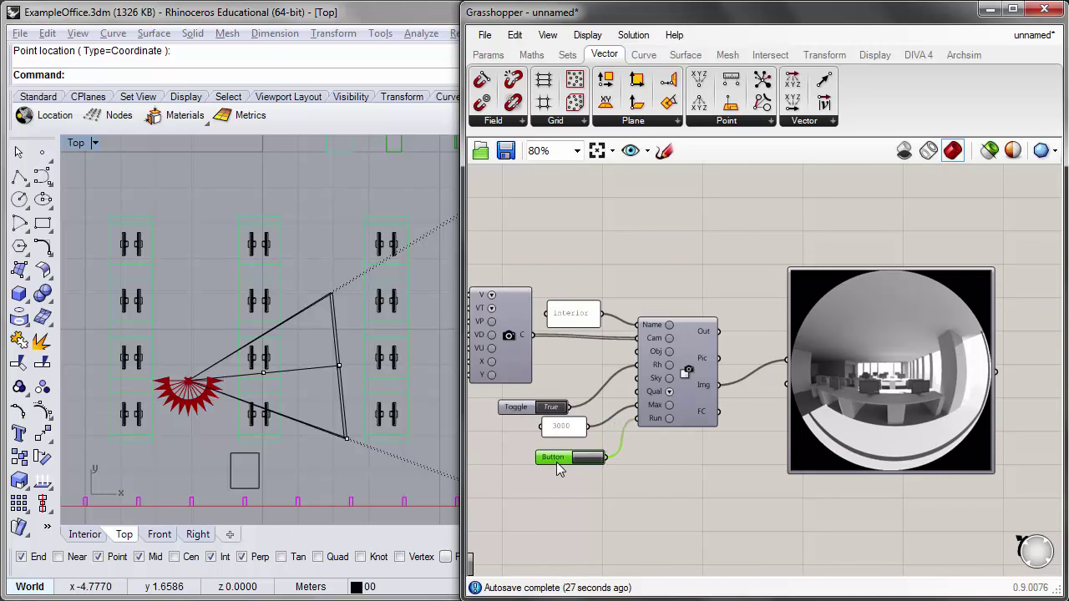
{"action": "scroll", "coordinate": [568, 460], "scroll_direction": "up", "scroll_amount": 1}
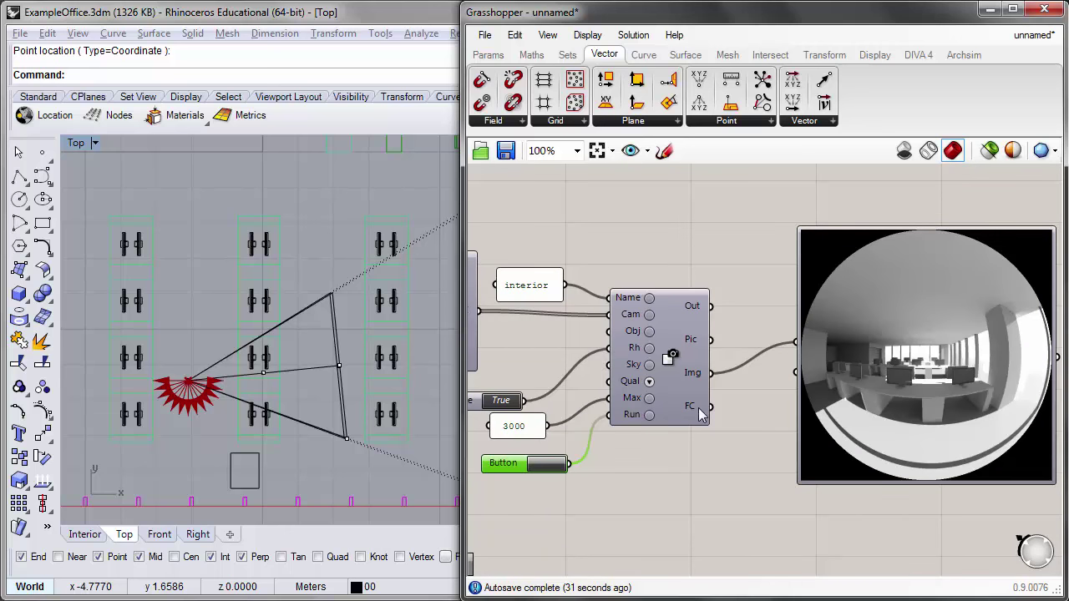
{"action": "left_click", "coordinate": [670, 454]}
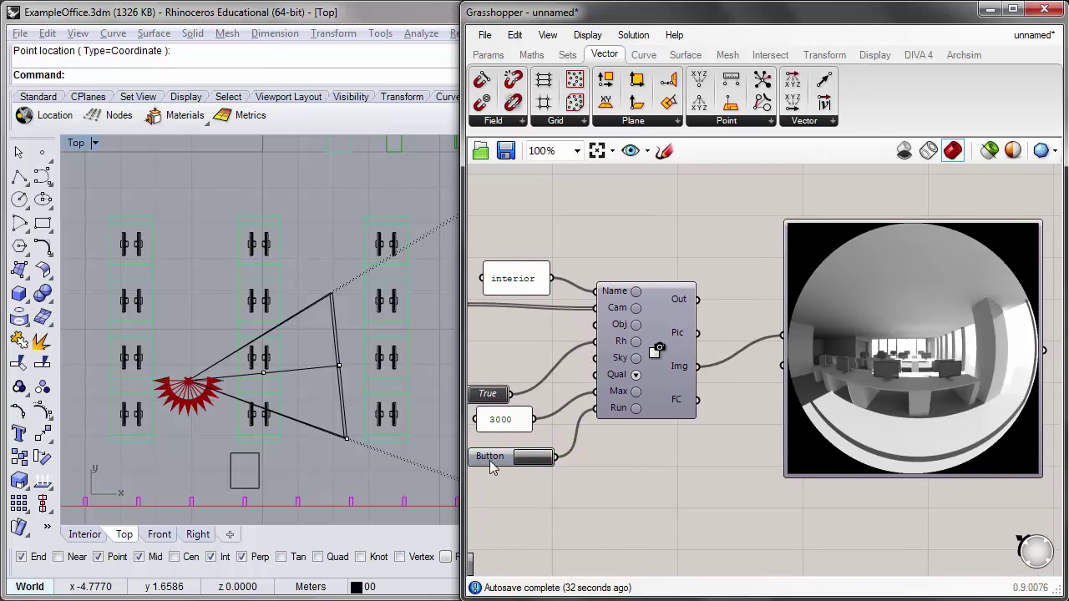
{"action": "left_click", "coordinate": [534, 459]}
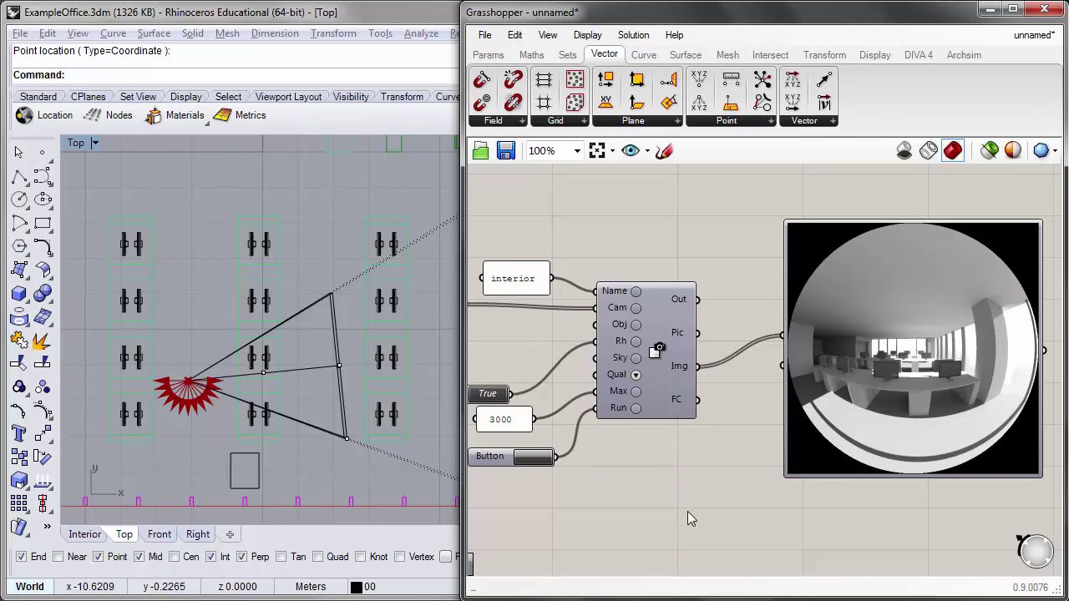
Step: Add a panel below the daylight image component and connect the Img output to it
{"action": "double_click", "coordinate": [731, 508]}
{"action": "type", "text": "panel"}
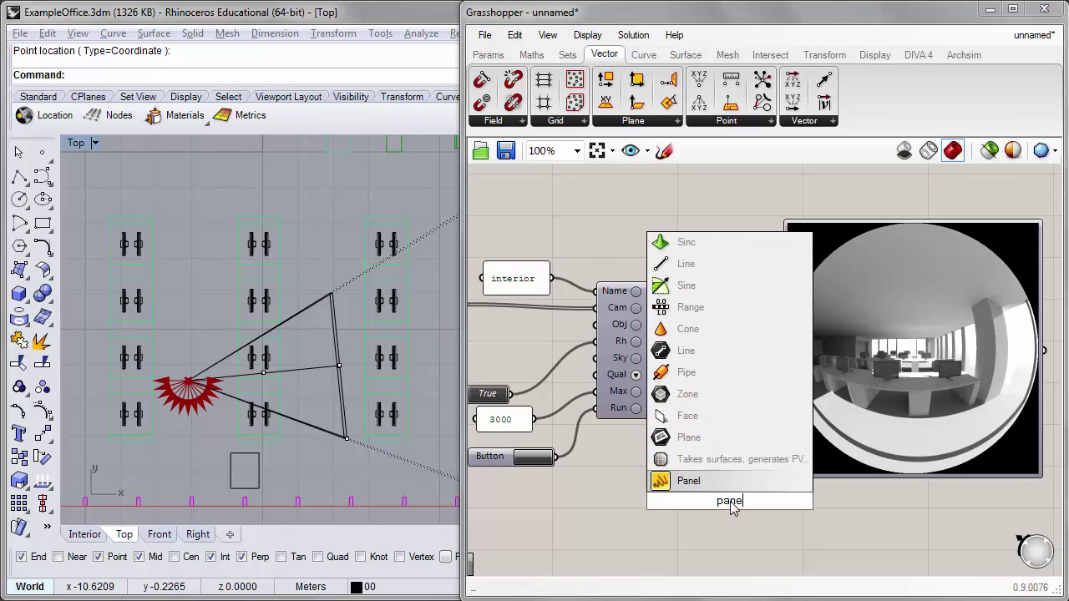
{"action": "key", "text": "Return"}
{"action": "right_click_drag", "start_coordinate": [682, 487], "coordinate": [614, 418]}
{"action": "left_click_drag", "start_coordinate": [628, 296], "coordinate": [594, 431]}
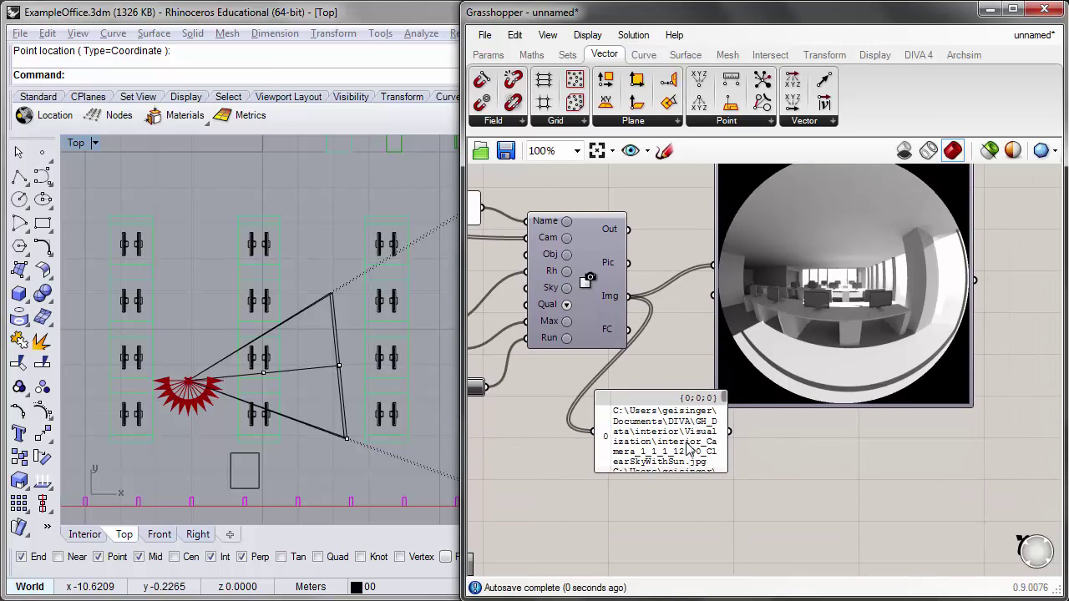
Step: Place the Img panel below the image viewer and enlarge it to show the full image file paths
{"action": "left_click_drag", "start_coordinate": [686, 446], "coordinate": [1014, 509]}
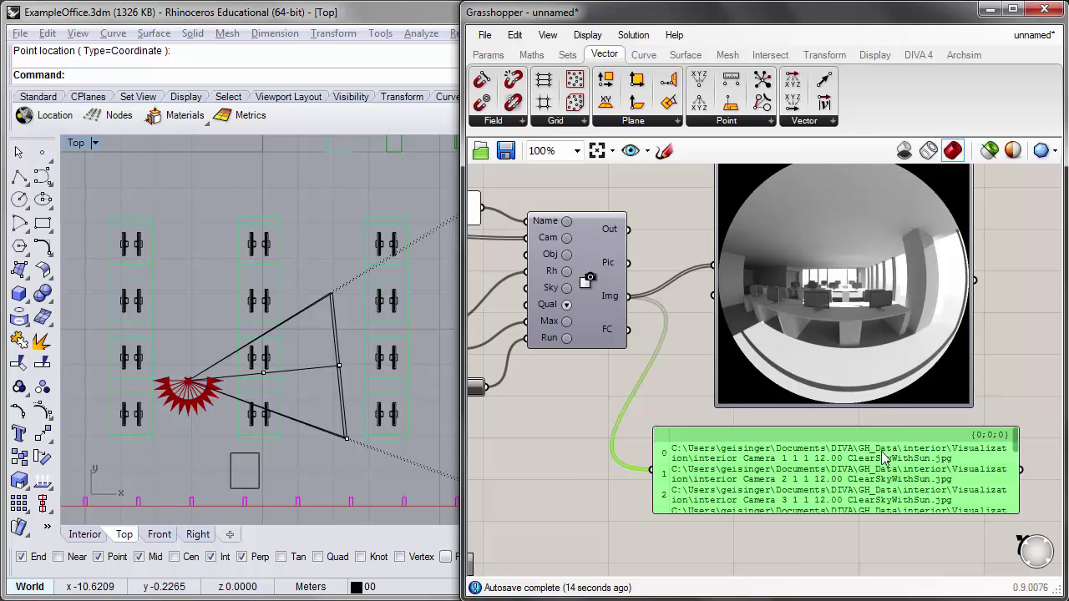
{"action": "left_click_drag", "start_coordinate": [865, 511], "coordinate": [865, 549]}
{"action": "left_click_drag", "start_coordinate": [1017, 451], "coordinate": [1012, 501]}
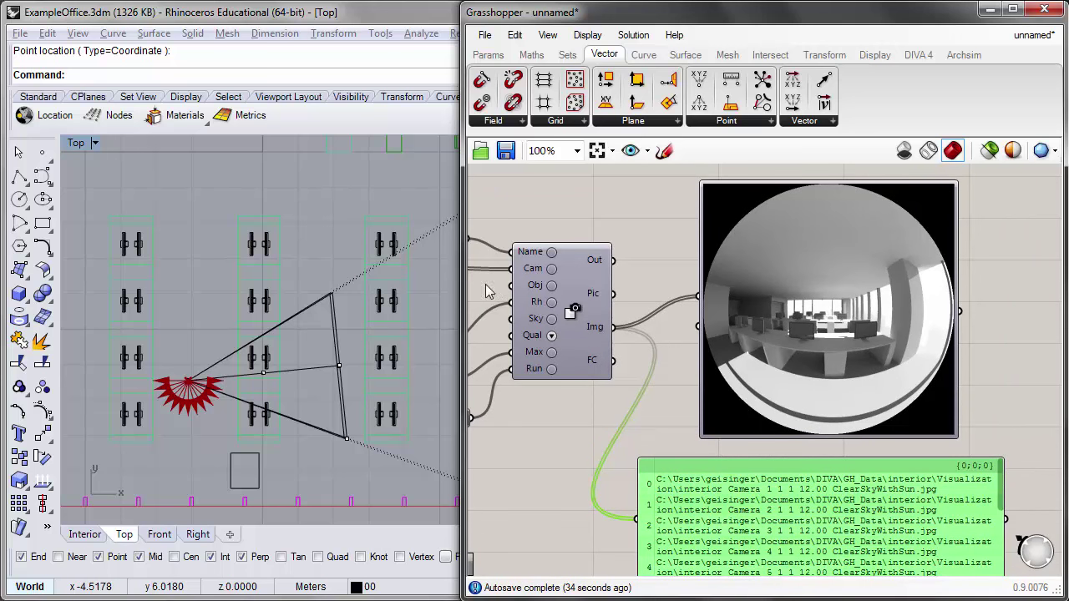
Step: Widen the Grasshopper window, add a List Item component, and place it below the daylight image component
{"action": "left_click_drag", "start_coordinate": [461, 291], "coordinate": [361, 291]}
{"action": "right_click_drag", "start_coordinate": [459, 335], "coordinate": [568, 332]}
{"action": "scroll", "coordinate": [567, 334], "scroll_direction": "down", "scroll_amount": 2}
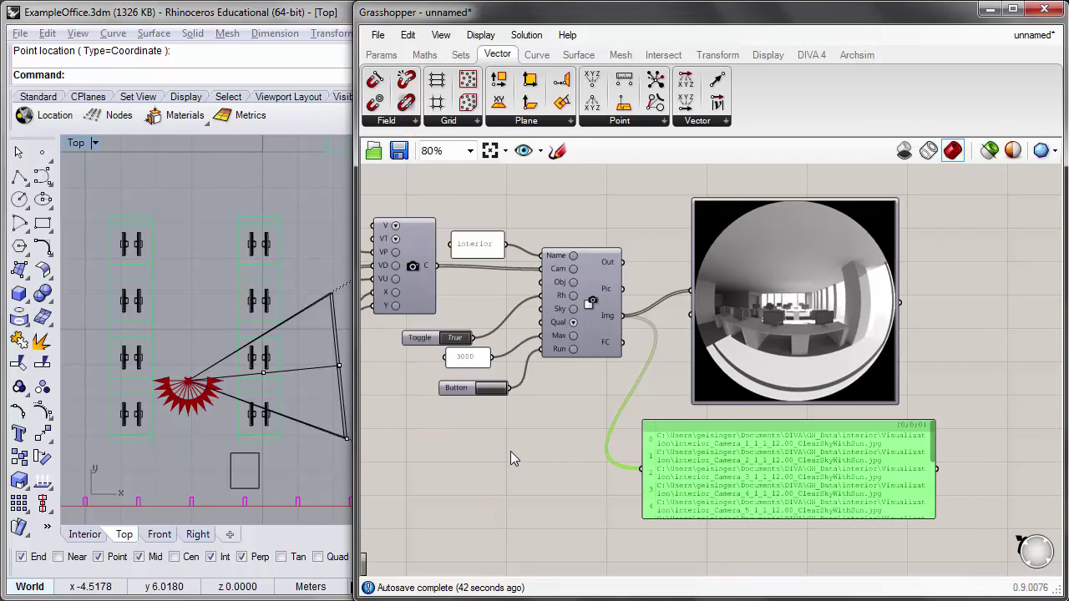
{"action": "double_click", "coordinate": [519, 443]}
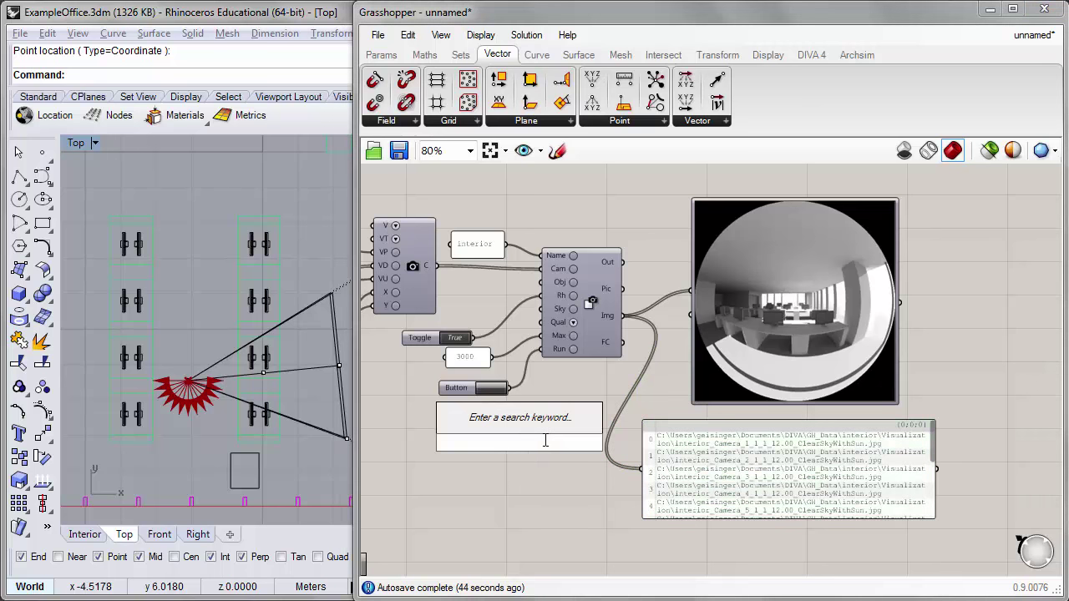
{"action": "type", "text": "list"}
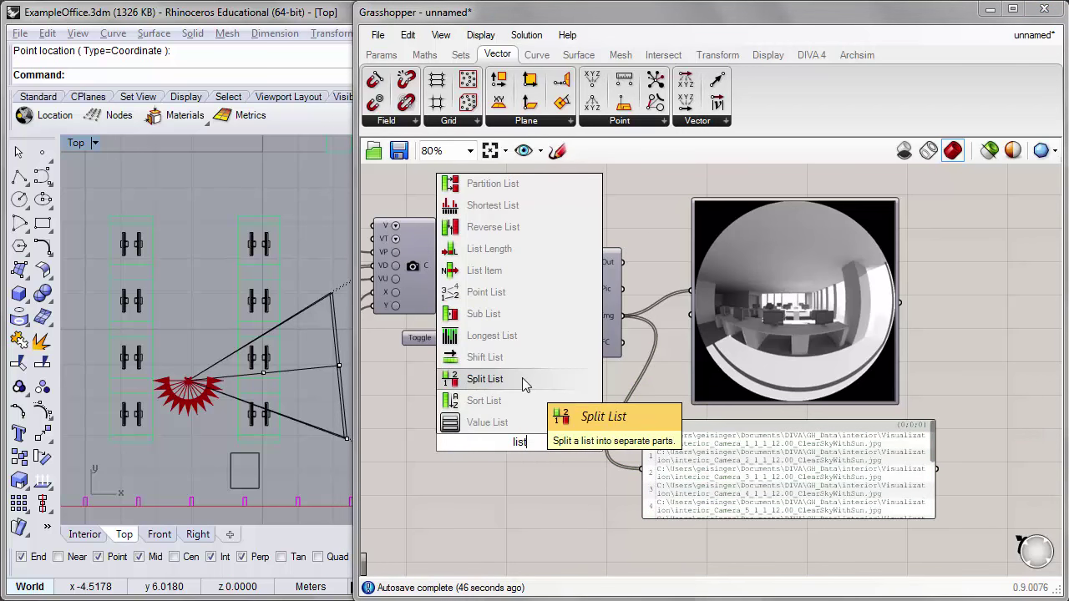
{"action": "left_click", "coordinate": [485, 271]}
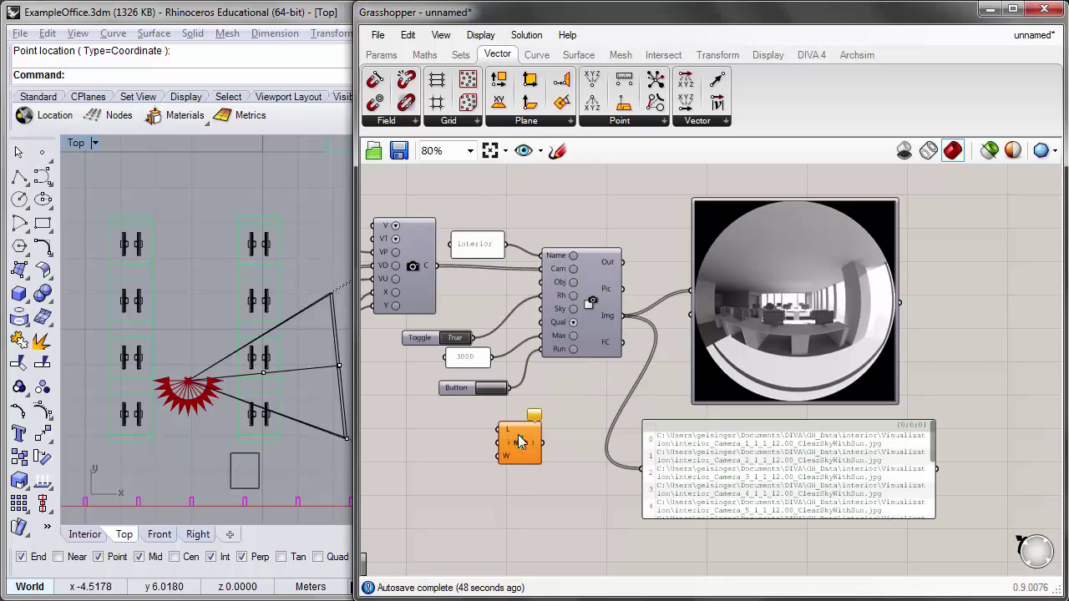
{"action": "left_click_drag", "start_coordinate": [518, 448], "coordinate": [581, 433]}
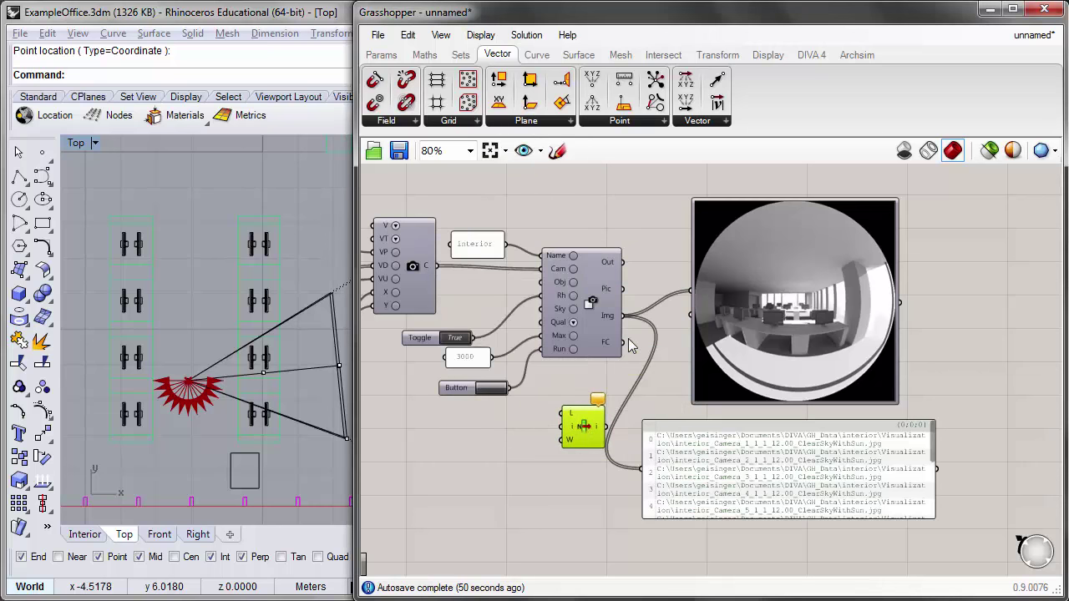
Step: Connect the Img output to List Item's L input, and shift the file path panel and List Item to make room
{"action": "left_click_drag", "start_coordinate": [622, 315], "coordinate": [562, 415]}
{"action": "left_click_drag", "start_coordinate": [668, 428], "coordinate": [711, 466]}
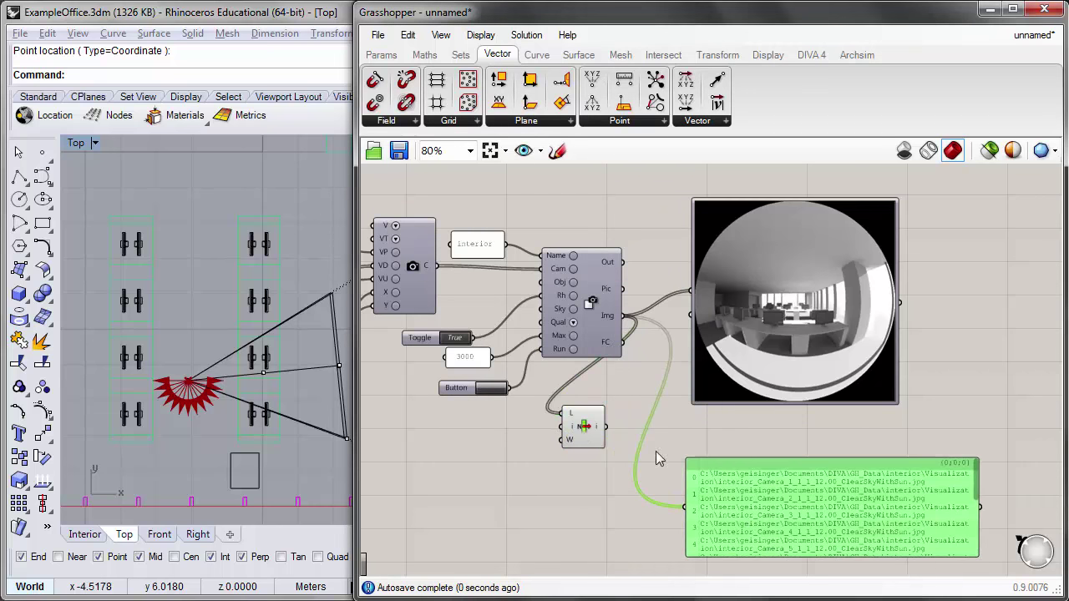
{"action": "mouse_move", "coordinate": [585, 430]}
{"action": "left_mouse_down"}
{"action": "mouse_move", "coordinate": [633, 443]}
{"action": "mouse_move", "coordinate": [601, 441]}
{"action": "left_mouse_up"}
{"action": "scroll", "coordinate": [628, 442], "scroll_direction": "up", "scroll_amount": 2}
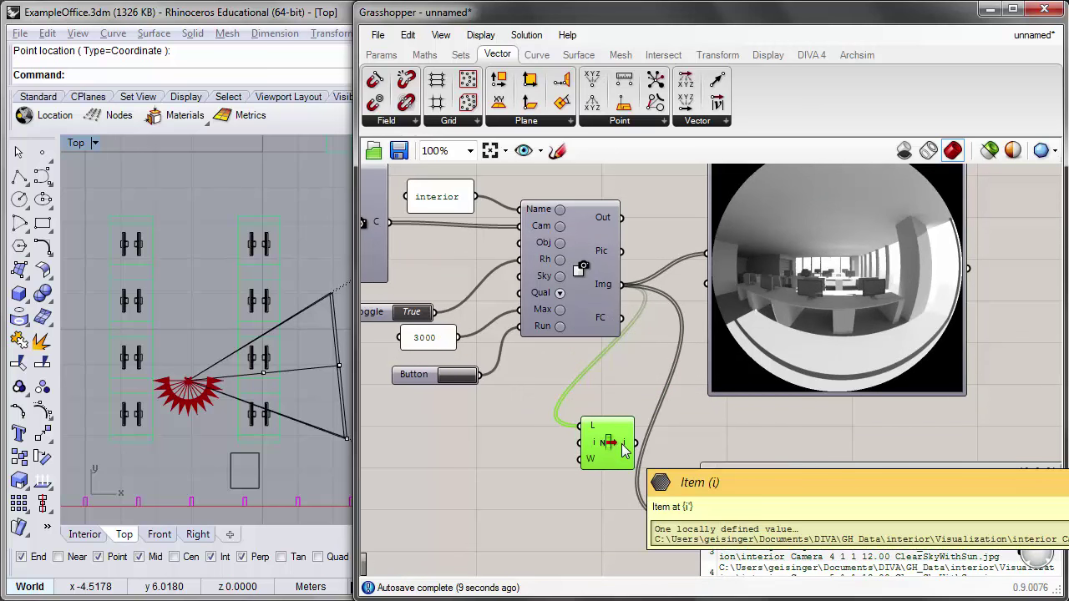
Step: Duplicate the Count number slider and place the copy beside the List Item component
{"action": "left_click", "coordinate": [482, 488]}
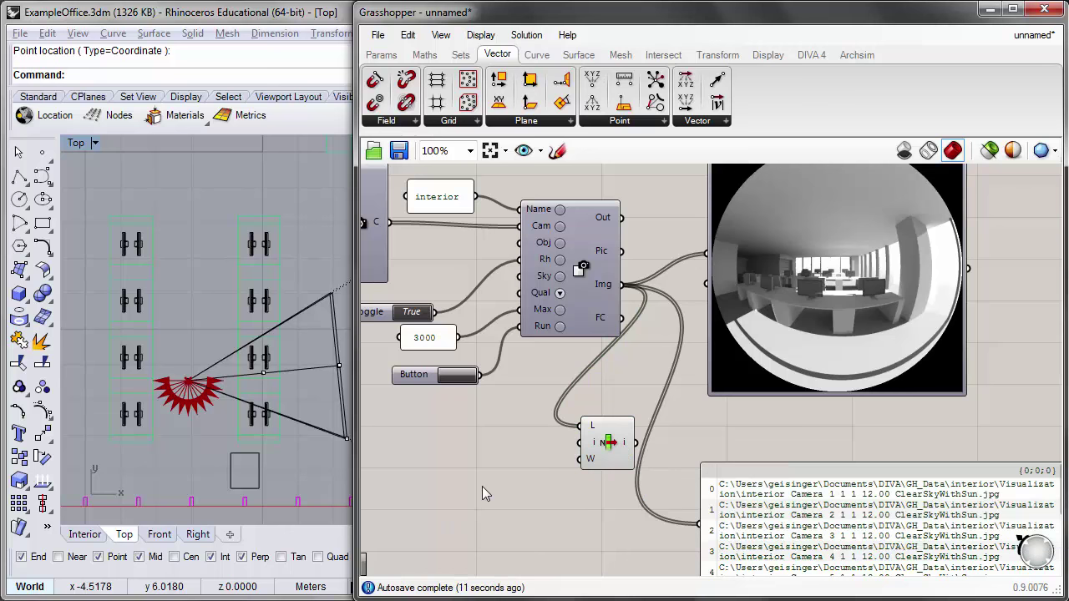
{"action": "scroll", "coordinate": [488, 448], "scroll_direction": "down", "scroll_amount": 3}
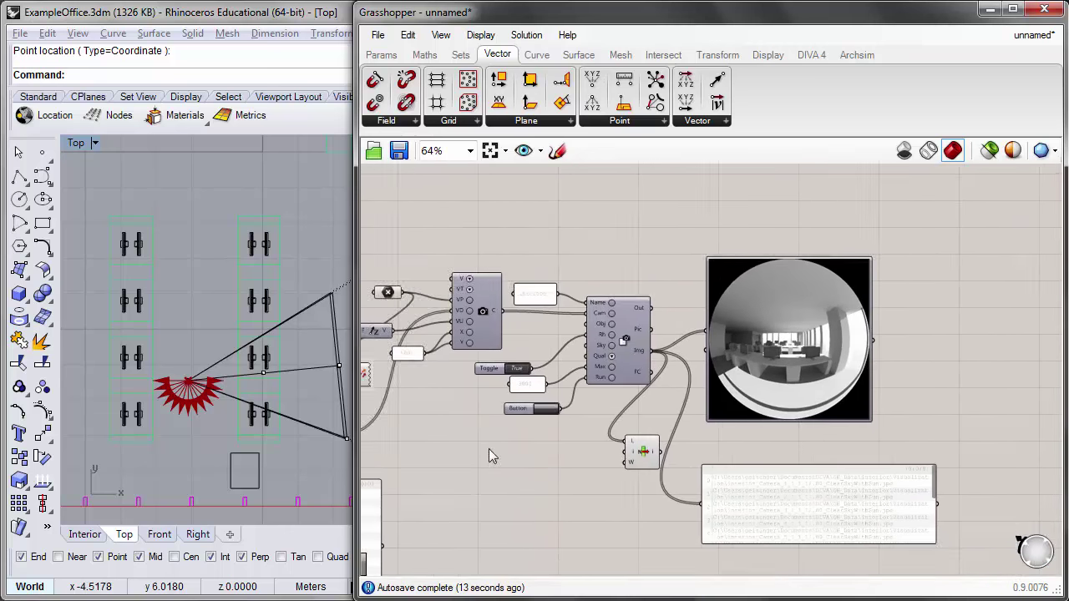
{"action": "scroll", "coordinate": [488, 448], "scroll_direction": "up", "scroll_amount": 1}
{"action": "scroll", "coordinate": [433, 472], "scroll_direction": "up", "scroll_amount": 2}
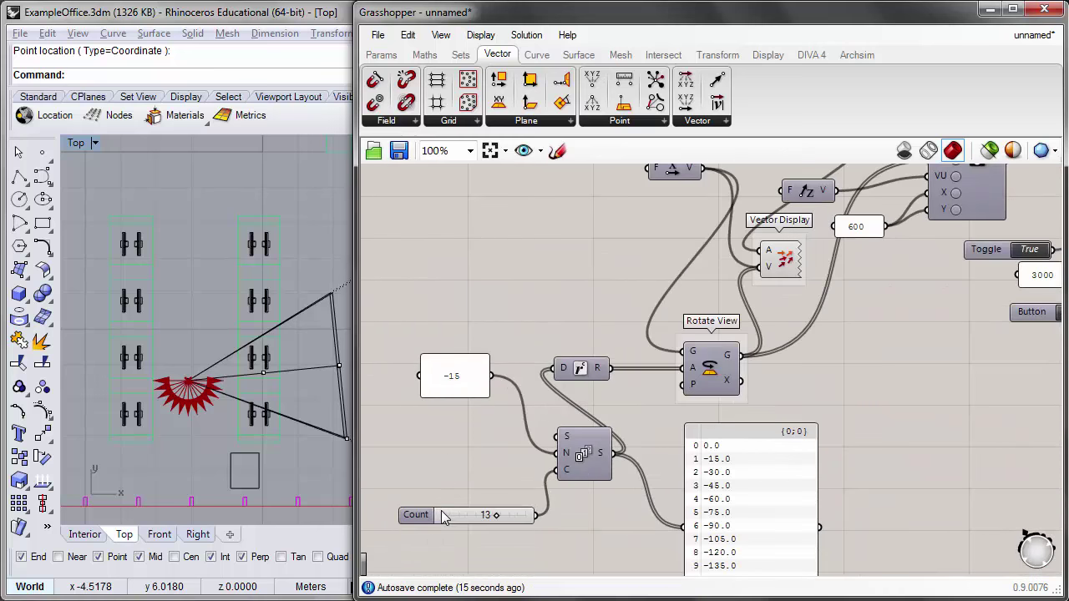
{"action": "left_click", "coordinate": [422, 513]}
{"action": "key", "text": "ctrl+c"}
{"action": "key", "text": "ctrl+v"}
{"action": "scroll", "coordinate": [390, 489], "scroll_direction": "down", "scroll_amount": 2}
{"action": "left_click_drag", "start_coordinate": [422, 513], "coordinate": [635, 437]}
{"action": "scroll", "coordinate": [630, 448], "scroll_direction": "down", "scroll_amount": 2}
{"action": "scroll", "coordinate": [649, 444], "scroll_direction": "up", "scroll_amount": 3}
{"action": "scroll", "coordinate": [595, 496], "scroll_direction": "up", "scroll_amount": 1}
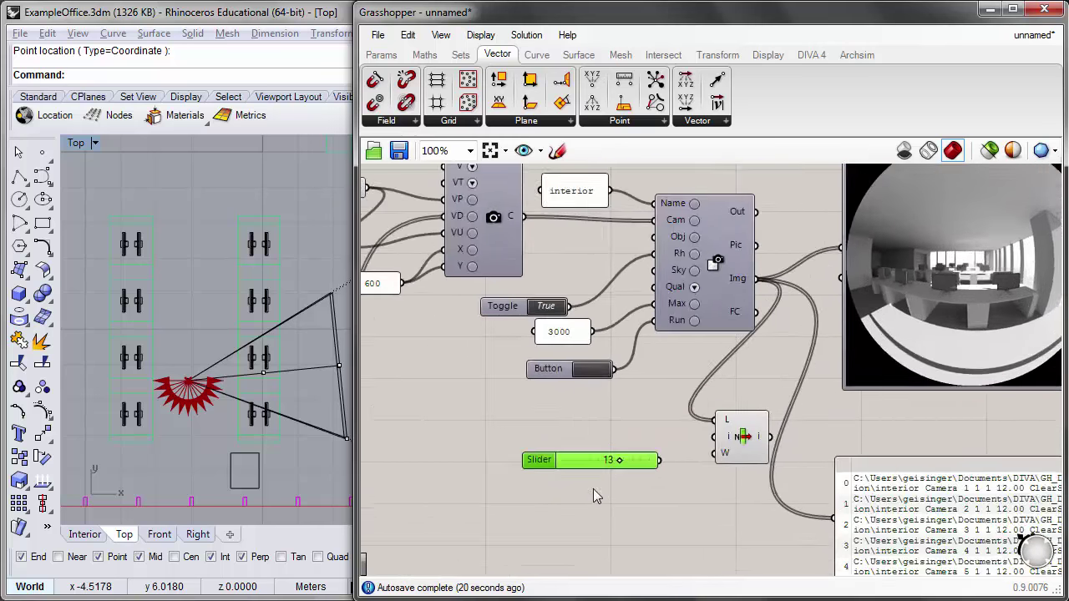
{"action": "scroll", "coordinate": [594, 496], "scroll_direction": "up", "scroll_amount": 1}
{"action": "right_click_drag", "start_coordinate": [647, 480], "coordinate": [559, 473]}
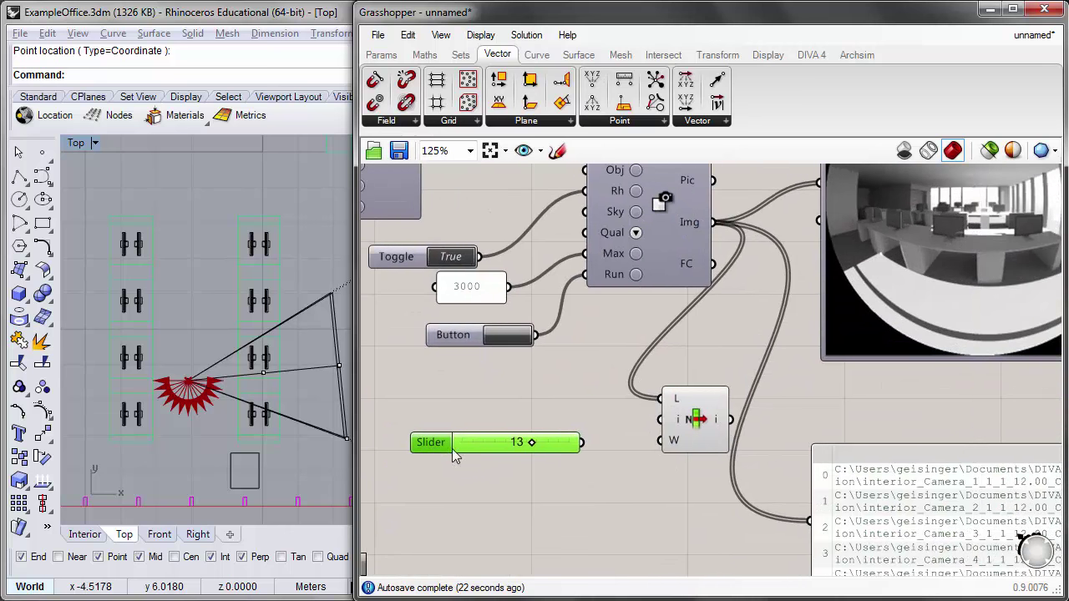
Step: Set the copied slider's maximum to 13 and its value to 0
{"action": "double_click", "coordinate": [441, 450]}
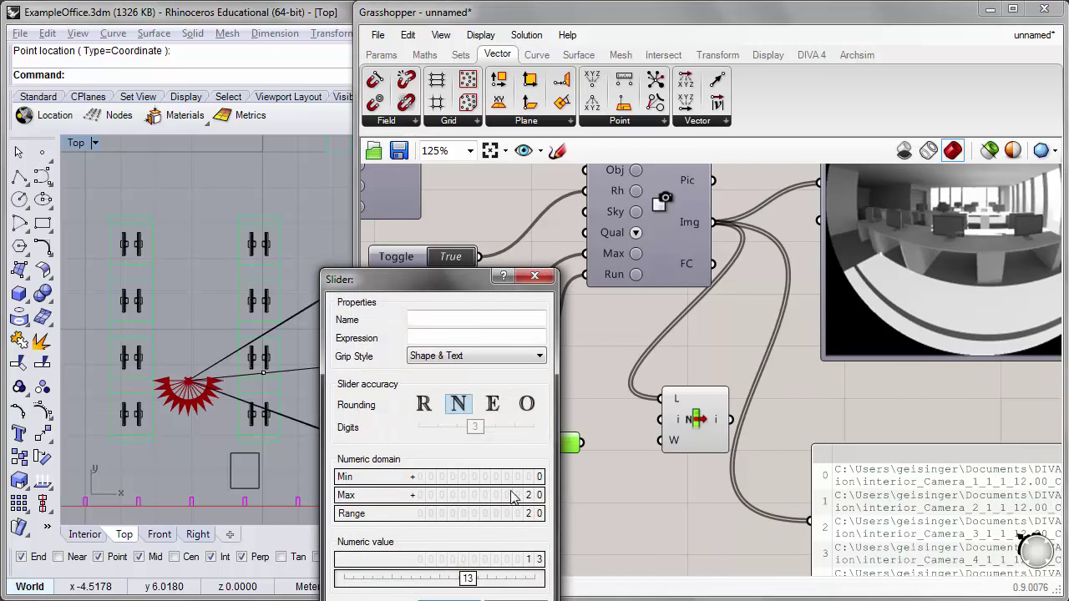
{"action": "double_click", "coordinate": [468, 503]}
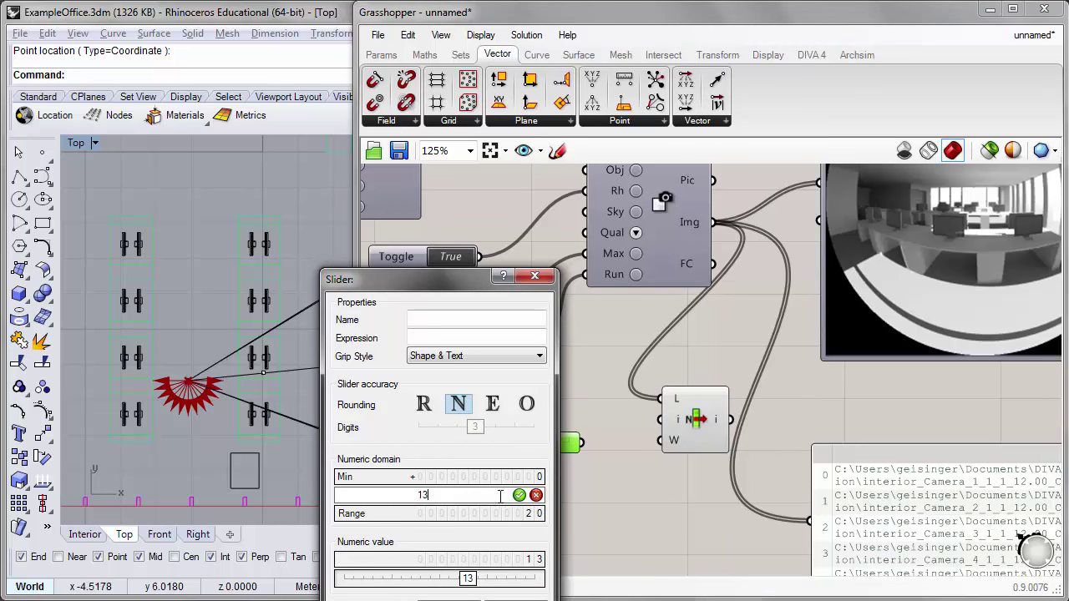
{"action": "key", "text": "Return"}
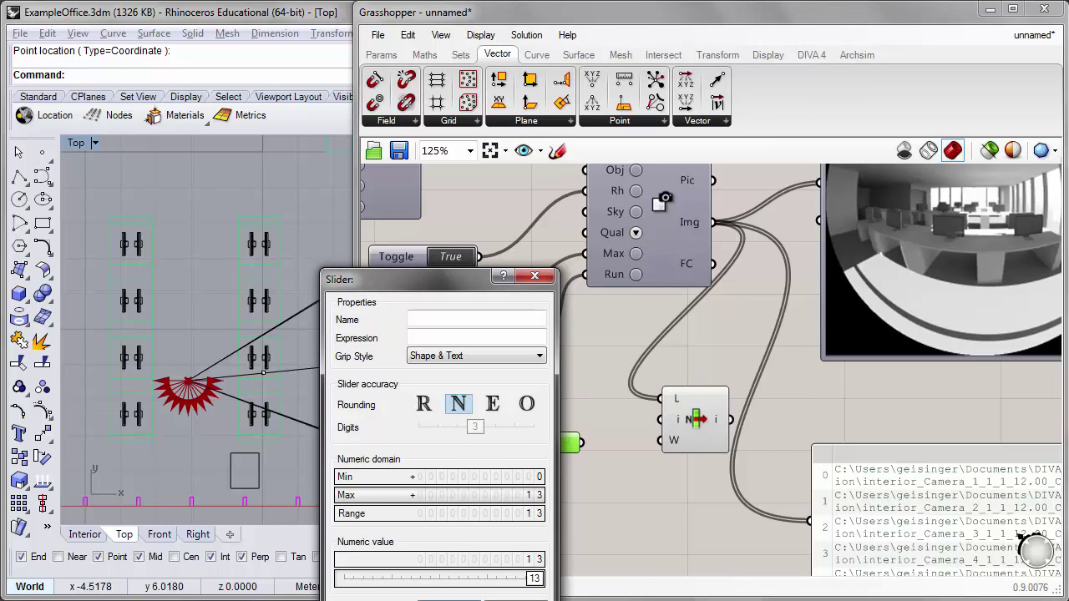
{"action": "key", "text": "Return"}
{"action": "left_click_drag", "start_coordinate": [564, 443], "coordinate": [463, 445]}
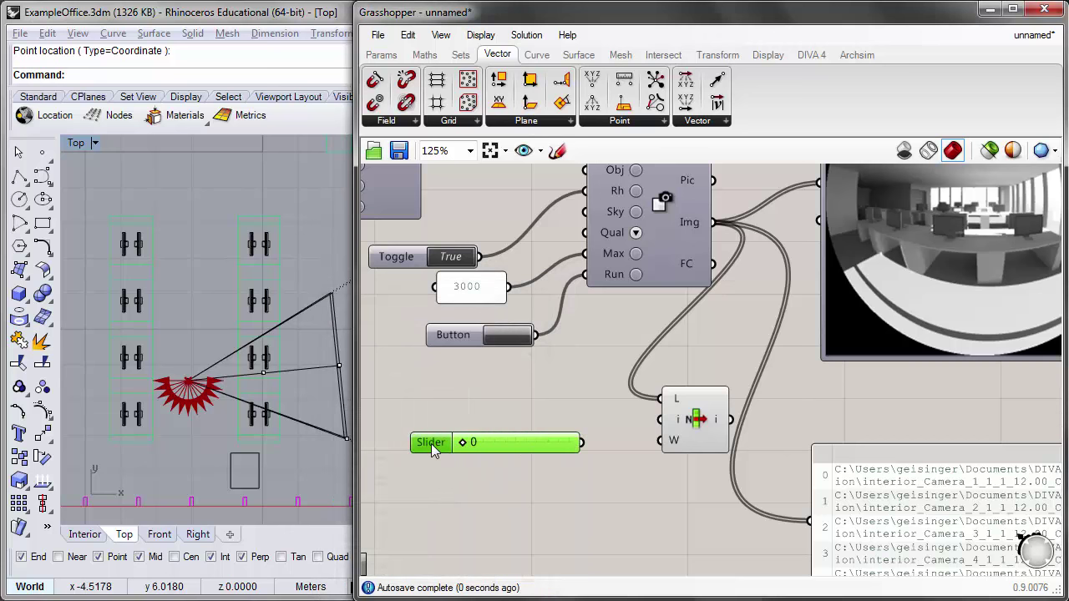
Step: Change the copied slider's maximum to 12
{"action": "double_click", "coordinate": [431, 443]}
{"action": "double_click", "coordinate": [488, 493]}
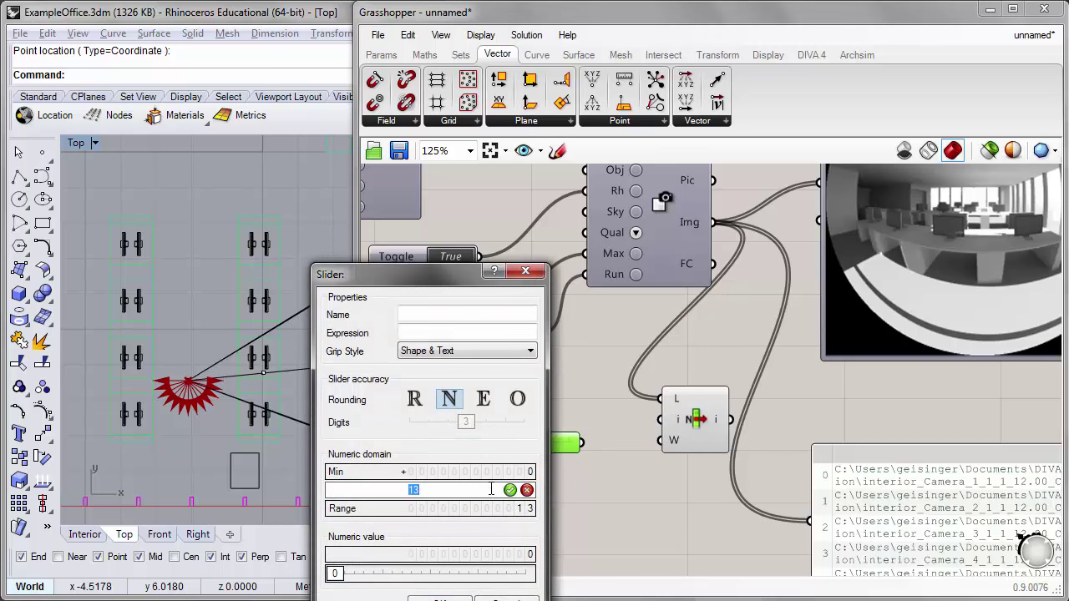
{"action": "type", "text": "12"}
{"action": "left_click", "coordinate": [509, 490]}
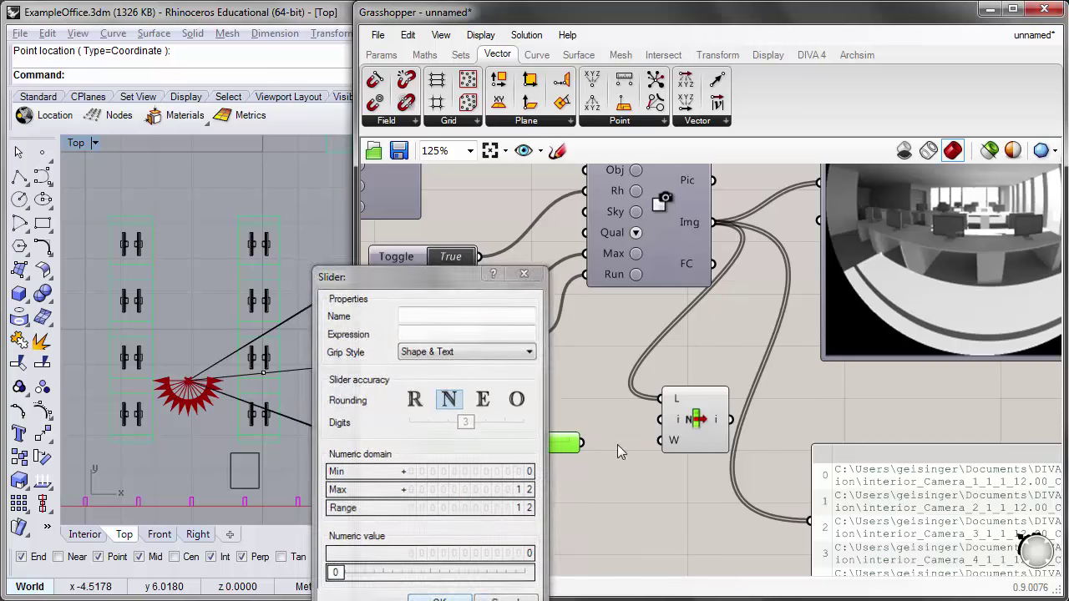
{"action": "key", "text": "Return"}
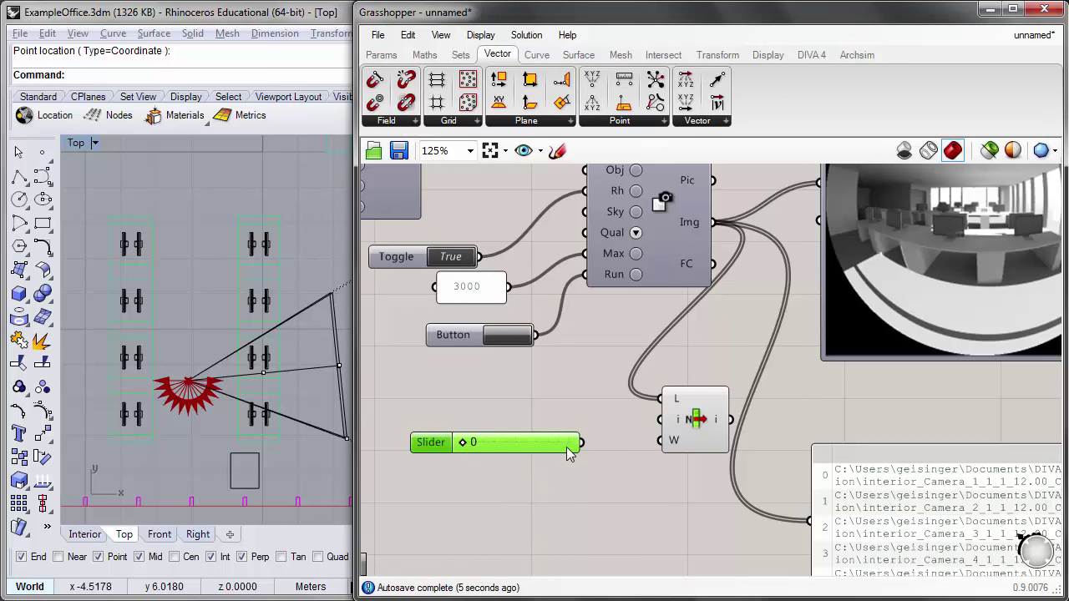
Step: Connect the slider to List Item's index input, and List Item's output to the file path panel in place of Img
{"action": "left_click_drag", "start_coordinate": [584, 445], "coordinate": [659, 420]}
{"action": "left_click", "coordinate": [605, 479]}
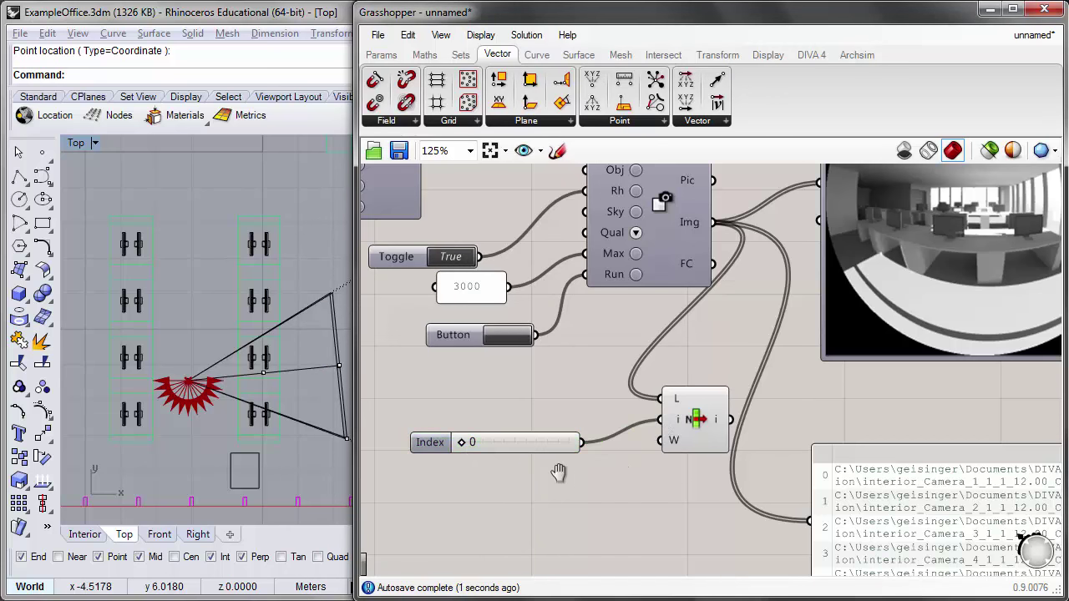
{"action": "right_click_drag", "start_coordinate": [558, 472], "coordinate": [478, 480]}
{"action": "left_click_drag", "start_coordinate": [651, 428], "coordinate": [727, 531]}
{"action": "right_click_drag", "start_coordinate": [720, 518], "coordinate": [720, 490]}
Step: Try the Index slider at 4 and 1 to check which image file path List Item selects
{"action": "left_click_drag", "start_coordinate": [374, 429], "coordinate": [443, 436]}
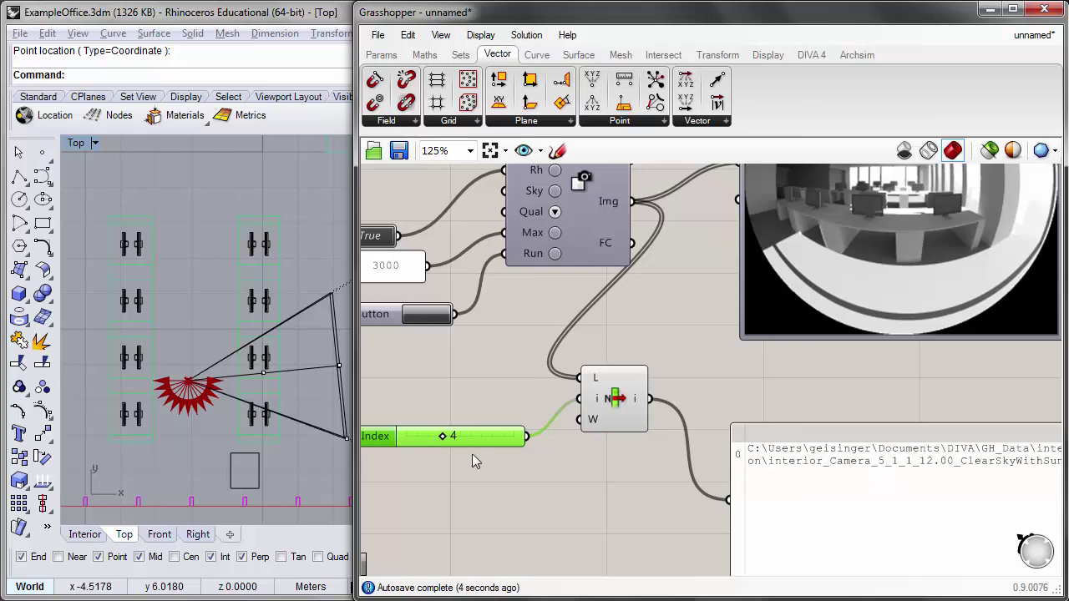
{"action": "left_click_drag", "start_coordinate": [443, 436], "coordinate": [418, 437]}
{"action": "right_click_drag", "start_coordinate": [554, 436], "coordinate": [573, 496]}
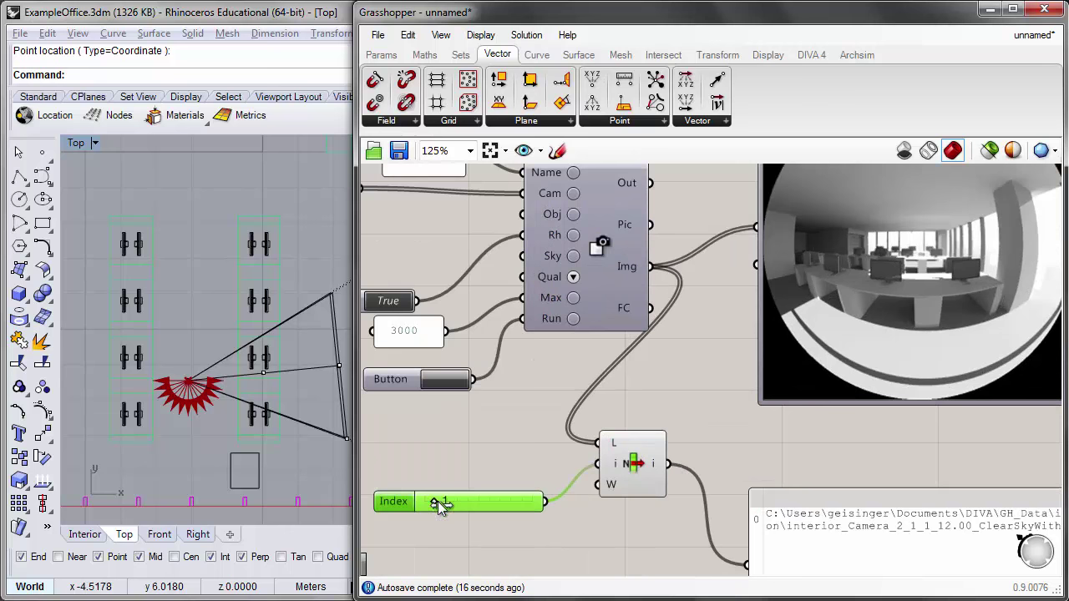
Step: Reset the Index slider to 0 and connect List Item's output to the image viewer in place of Img
{"action": "left_click_drag", "start_coordinate": [434, 501], "coordinate": [414, 504]}
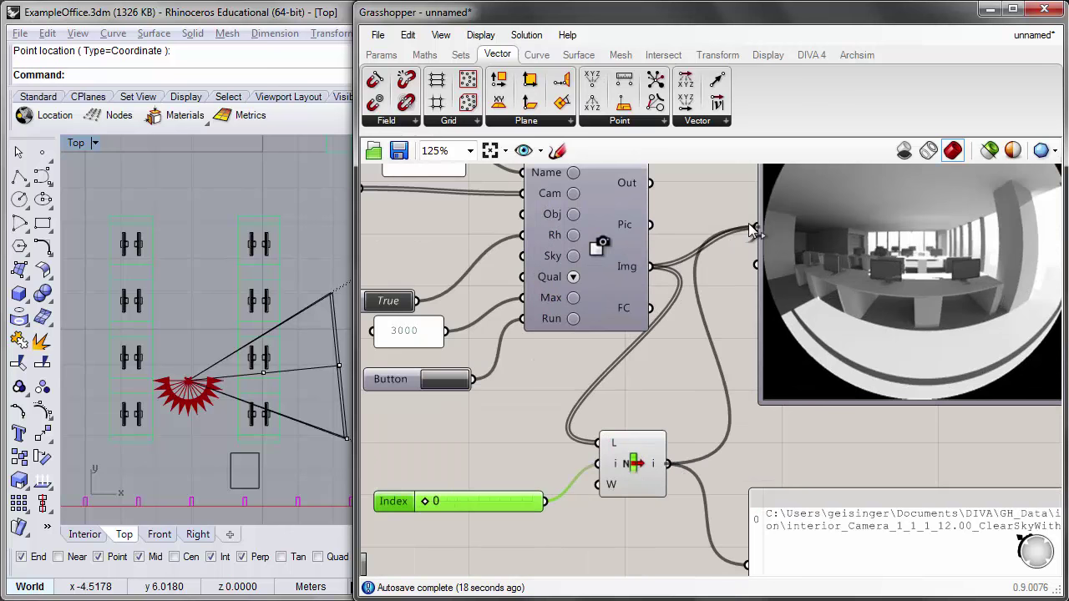
{"action": "right_click_drag", "start_coordinate": [711, 338], "coordinate": [700, 394]}
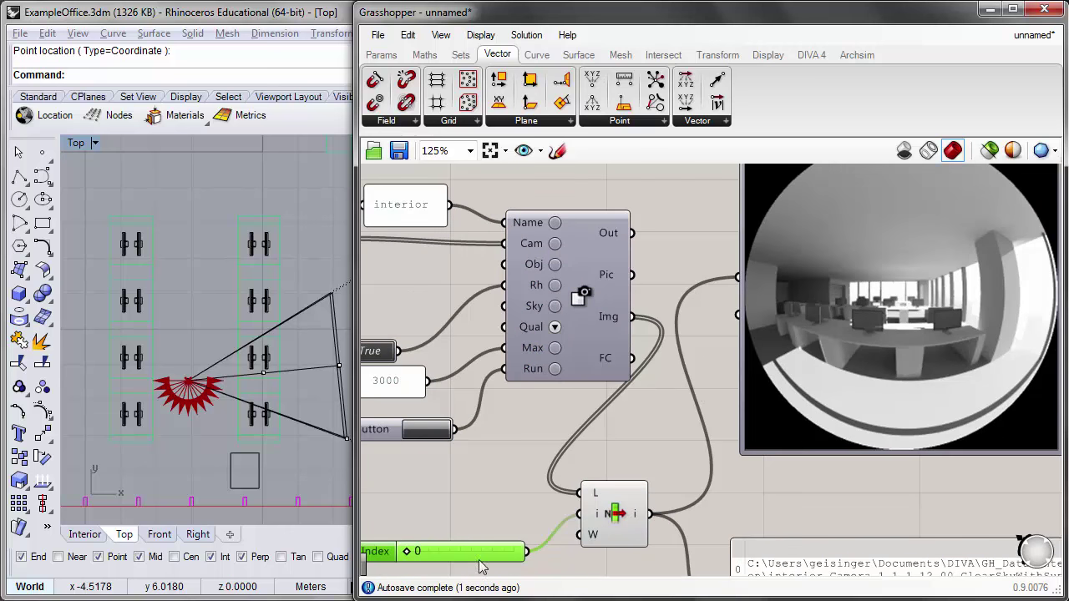
{"action": "right_click_drag", "start_coordinate": [589, 476], "coordinate": [578, 470]}
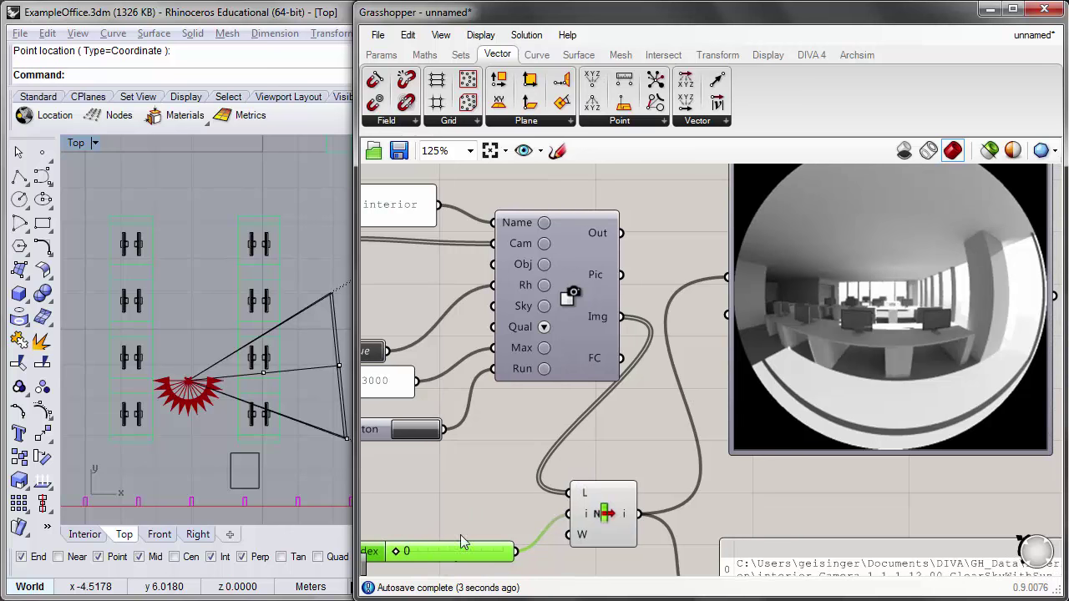
Step: Shift the Index slider closer to List Item, and run it up to 12 and back to 0 to browse the images
{"action": "left_click_drag", "start_coordinate": [402, 554], "coordinate": [570, 512]}
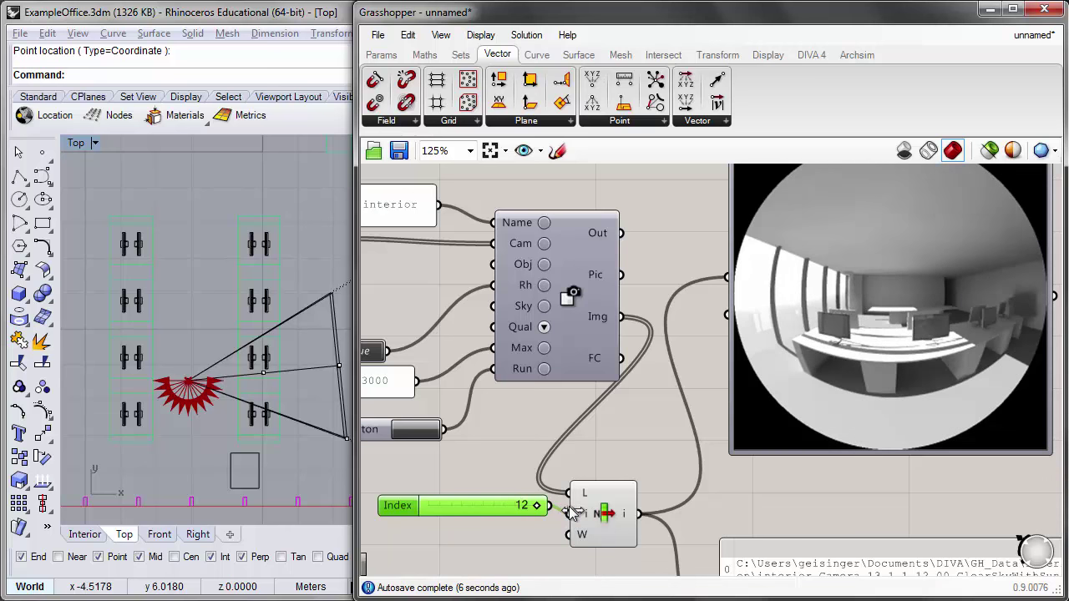
{"action": "right_click_drag", "start_coordinate": [571, 512], "coordinate": [511, 543]}
{"action": "left_click_drag", "start_coordinate": [512, 543], "coordinate": [374, 544]}
{"action": "right_click_drag", "start_coordinate": [425, 495], "coordinate": [542, 414]}
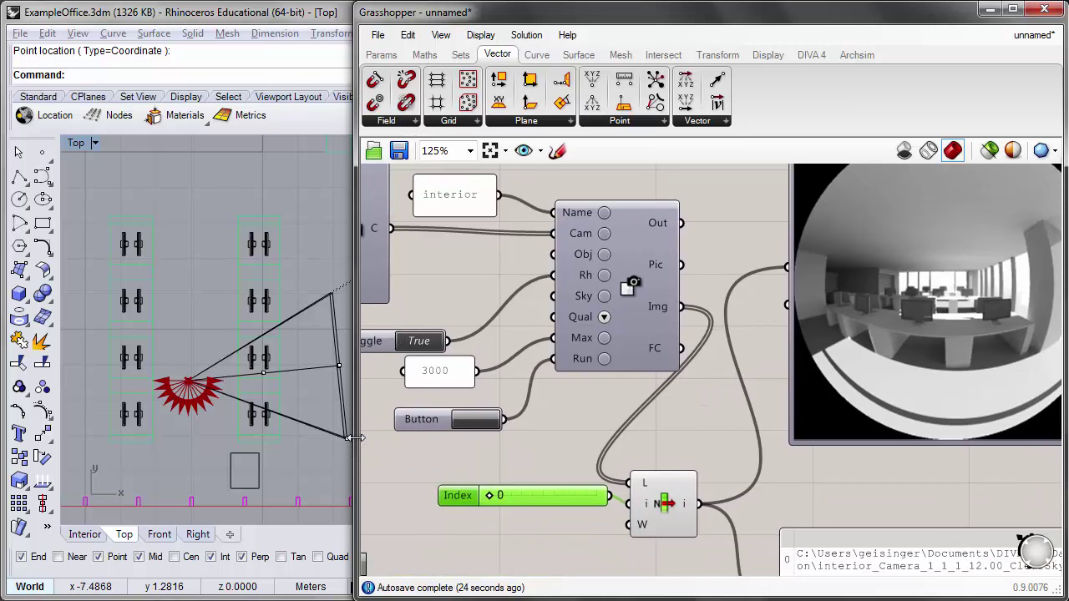
Step: Widen the Grasshopper window and review the angle series and Rotate View components that define the view directions
{"action": "left_click_drag", "start_coordinate": [354, 438], "coordinate": [309, 438]}
{"action": "right_click_drag", "start_coordinate": [350, 451], "coordinate": [509, 451]}
{"action": "scroll", "coordinate": [509, 451], "scroll_direction": "down", "scroll_amount": 1}
{"action": "right_click_drag", "start_coordinate": [326, 476], "coordinate": [501, 451]}
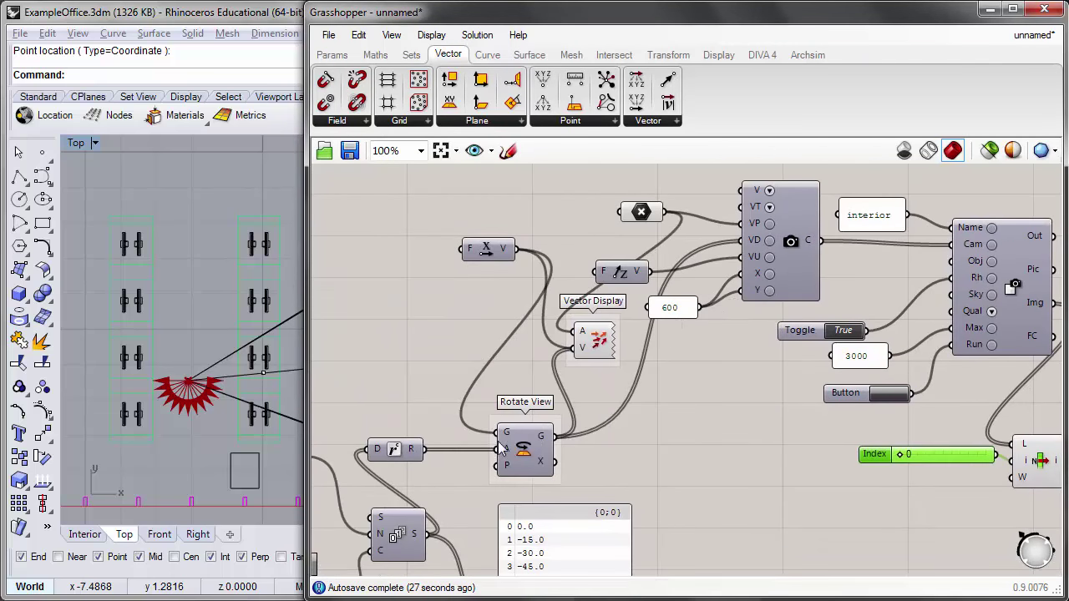
{"action": "right_click_drag", "start_coordinate": [444, 508], "coordinate": [595, 357]}
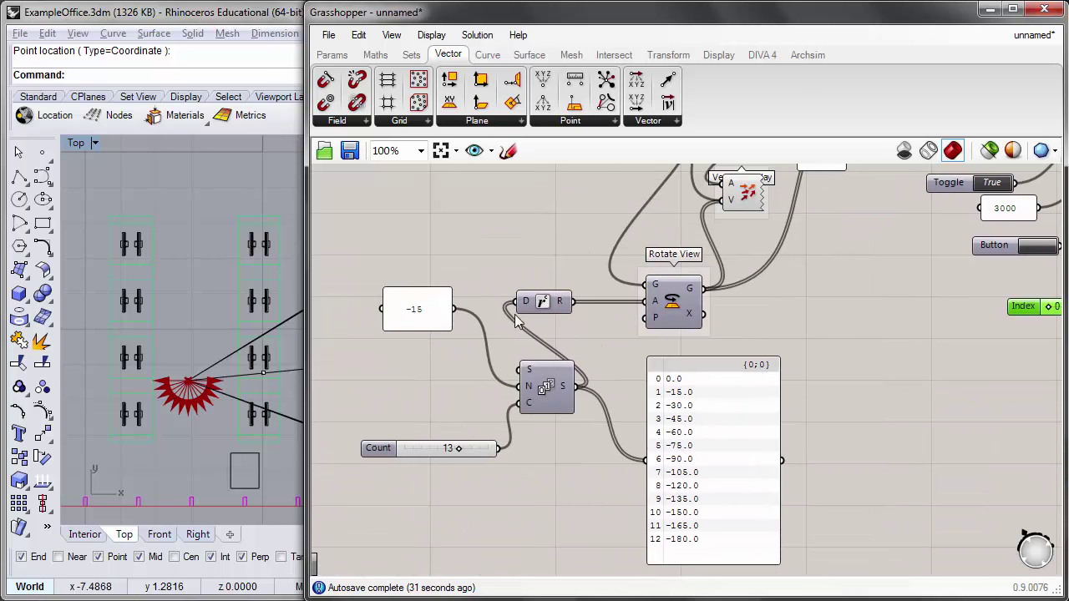
{"action": "right_click_drag", "start_coordinate": [691, 358], "coordinate": [657, 364]}
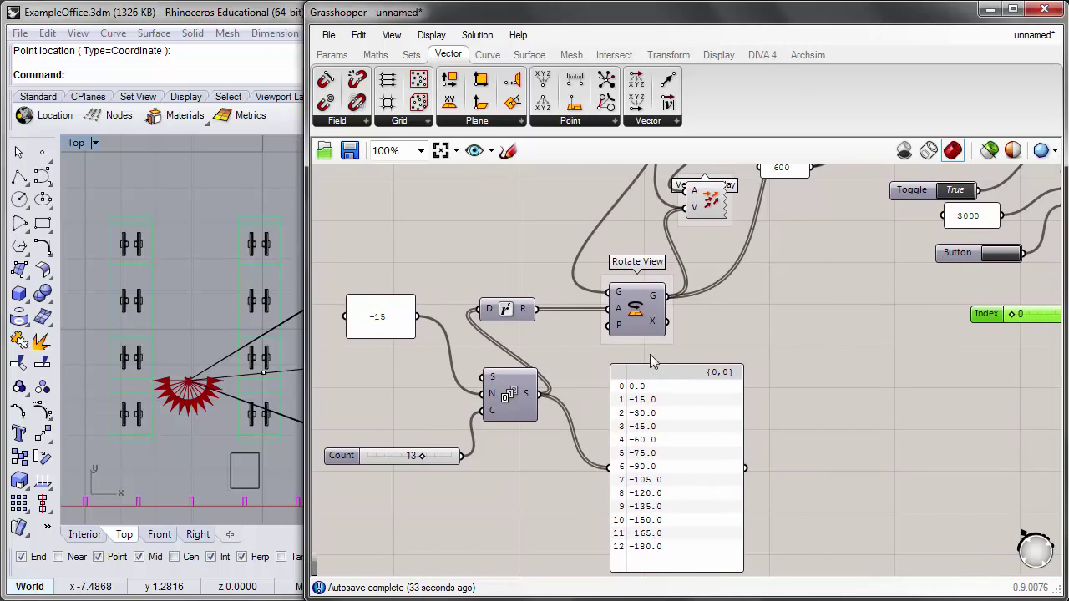
Step: Return to the image viewer and browse the rendered views again with the Index slider, ending at 0
{"action": "right_click_drag", "start_coordinate": [649, 360], "coordinate": [592, 401]}
{"action": "scroll", "coordinate": [592, 401], "scroll_direction": "down", "scroll_amount": 1}
{"action": "right_click_drag", "start_coordinate": [869, 334], "coordinate": [503, 438]}
{"action": "scroll", "coordinate": [505, 442], "scroll_direction": "up", "scroll_amount": 2}
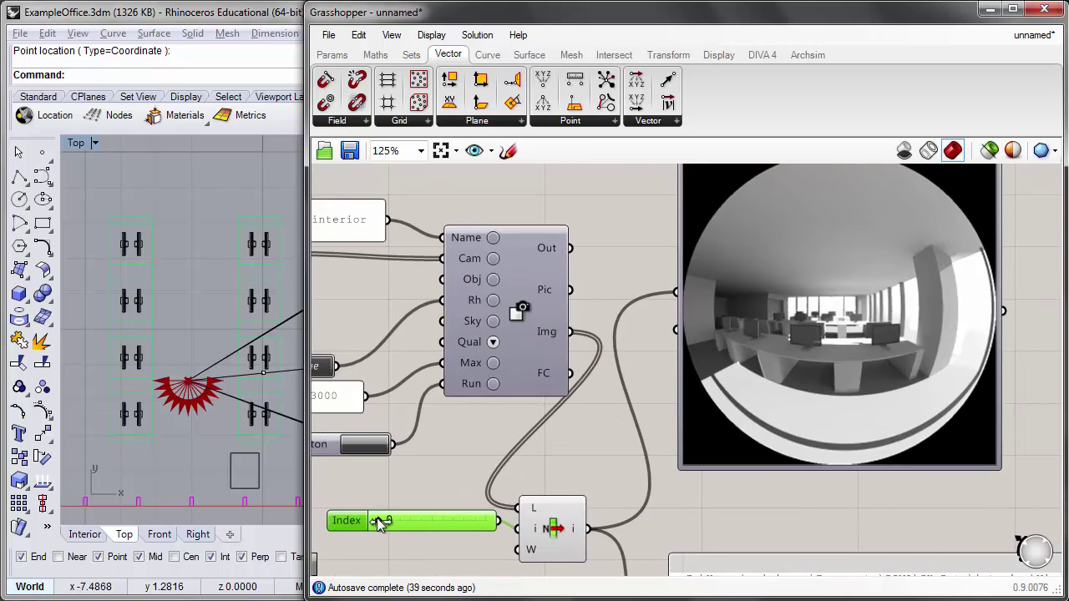
{"action": "left_click_drag", "start_coordinate": [380, 522], "coordinate": [358, 536]}
{"action": "right_click_drag", "start_coordinate": [491, 453], "coordinate": [475, 473]}
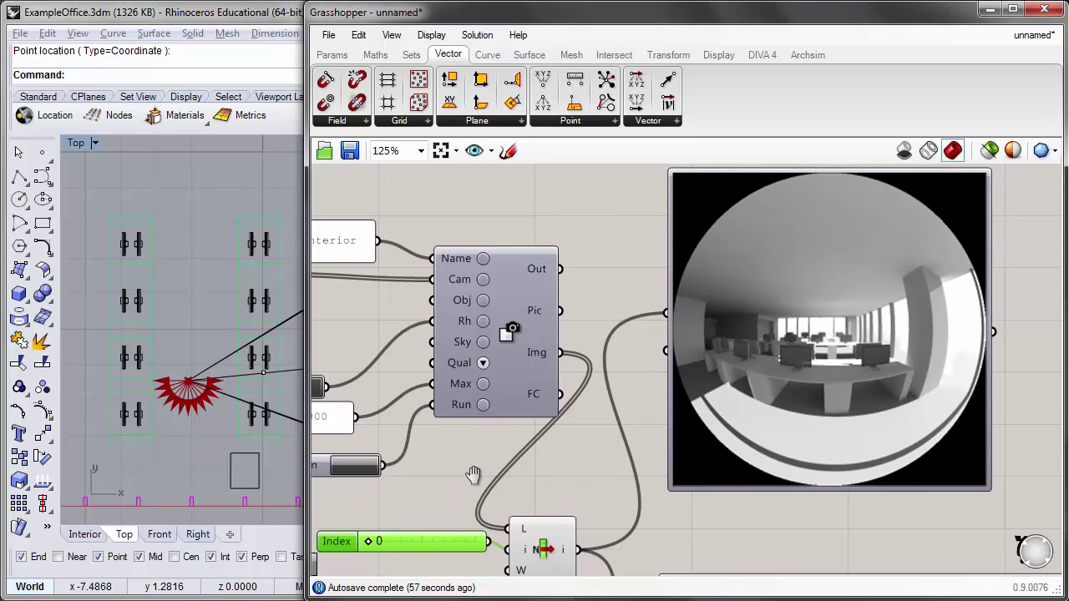